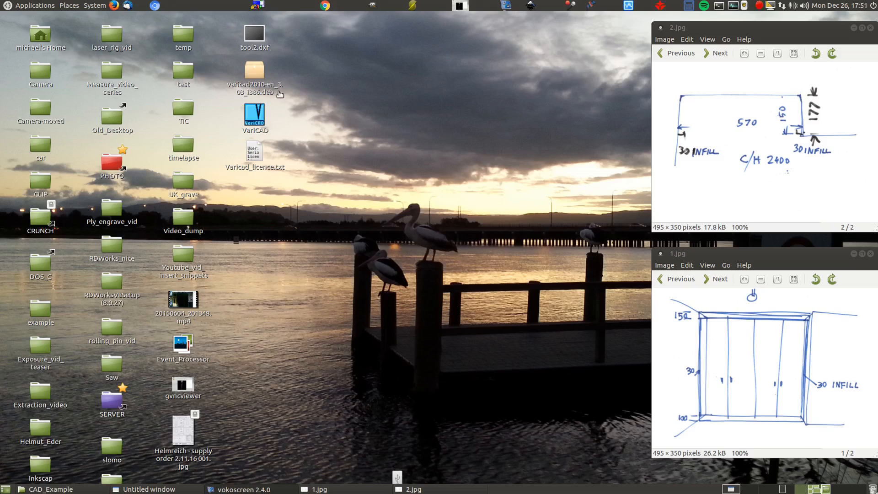
- Arrange the desktop icons by name
right_click(277, 94)
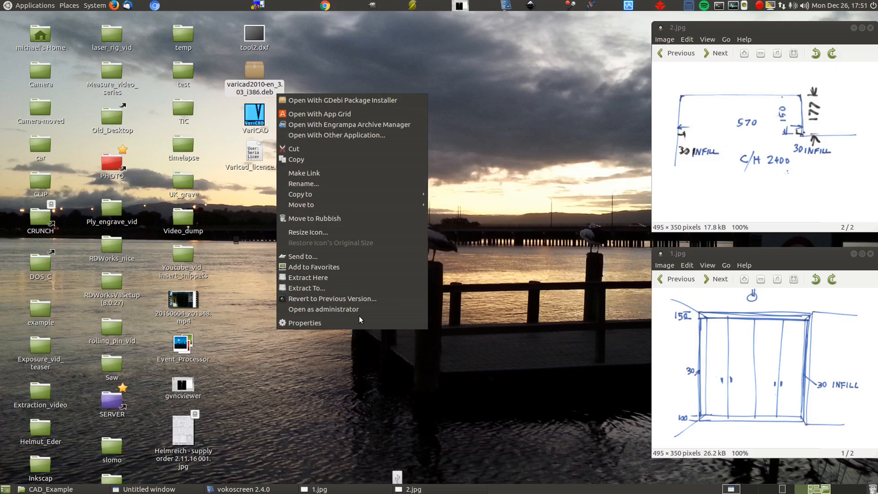
left_click(504, 201)
right_click(504, 200)
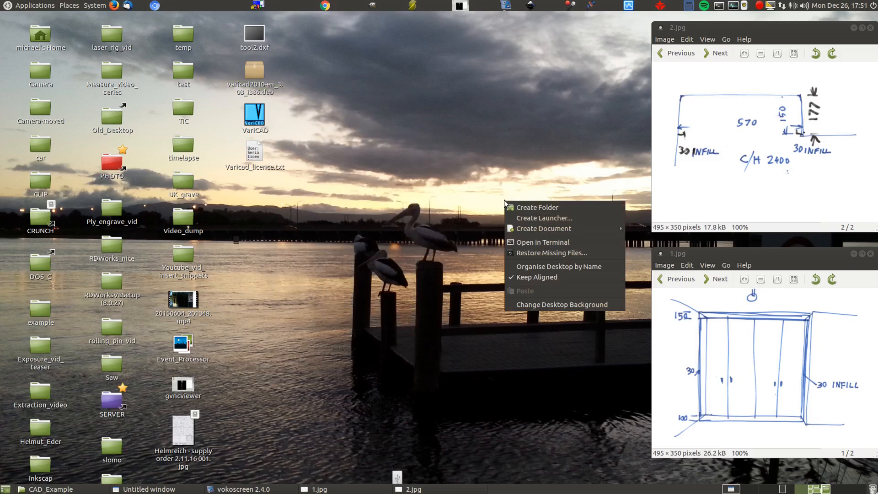
left_click(528, 266)
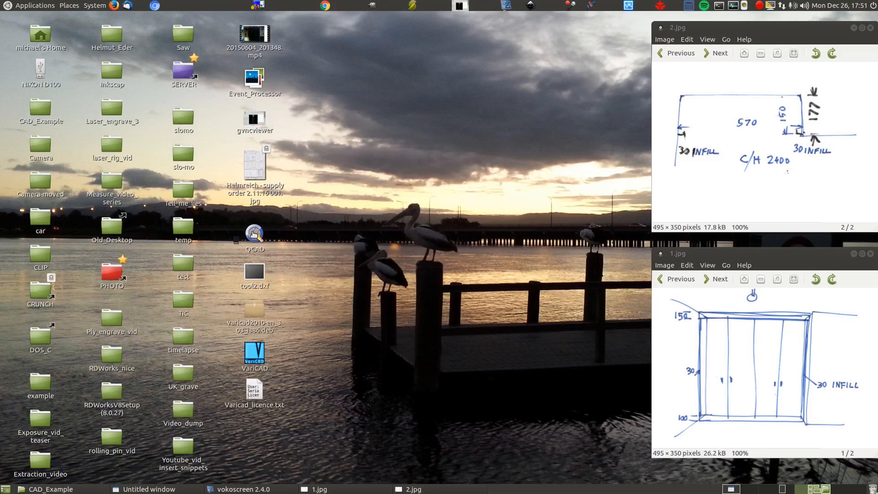
- Launch QCAD and draw two connected lines from about 20,30 through 97,47 to about 109,9
left_click(255, 234)
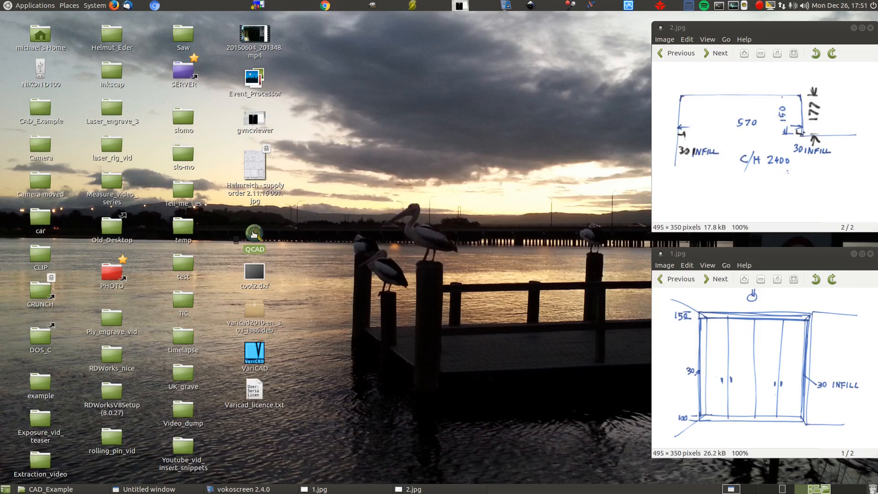
double_click(254, 235)
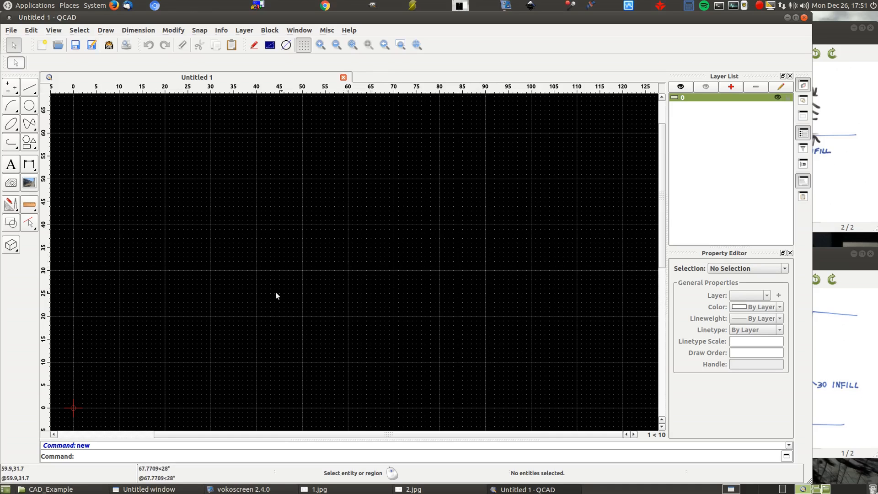
left_click(28, 88)
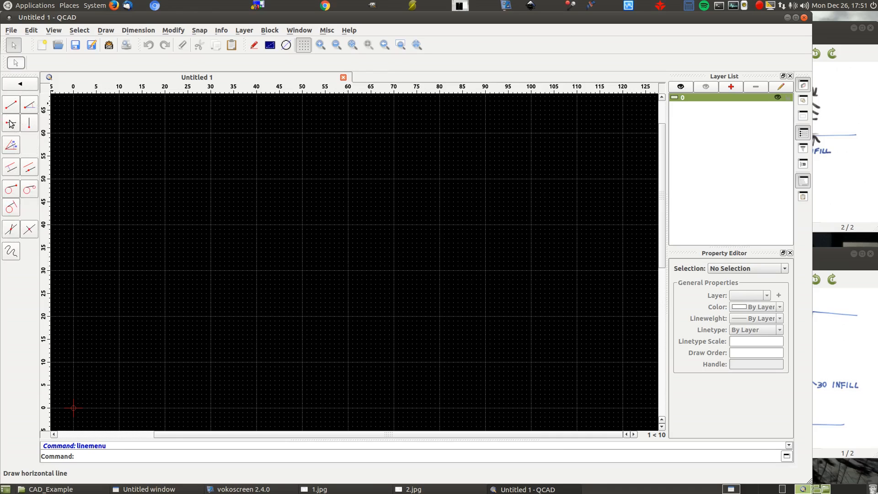
left_click(11, 109)
left_click(166, 270)
left_click(518, 193)
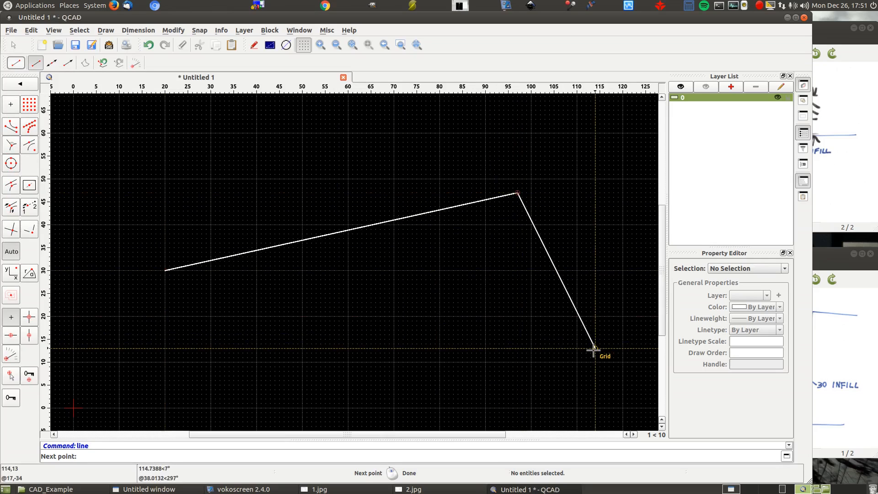
left_click(572, 367)
right_click(648, 275)
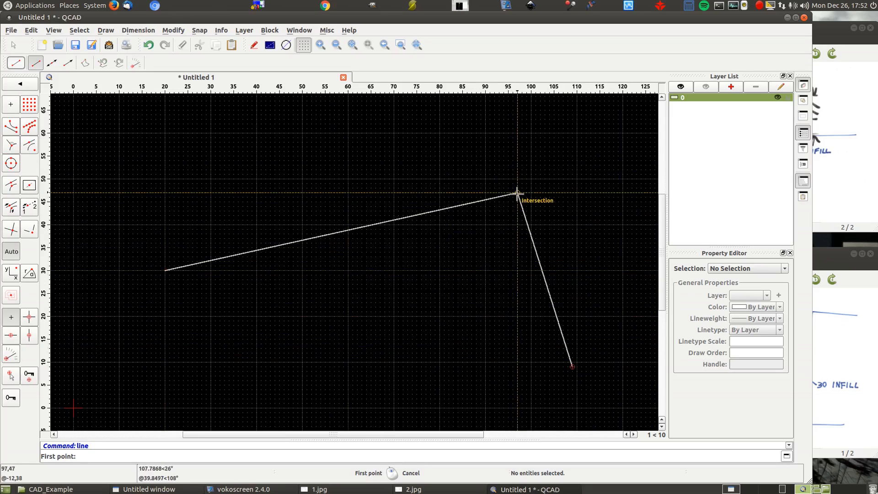
- Draw a line from about 18,64 to about 117,15 across the two existing lines, and close QCAD without saving
left_click(156, 115)
left_click(607, 339)
right_click(590, 300)
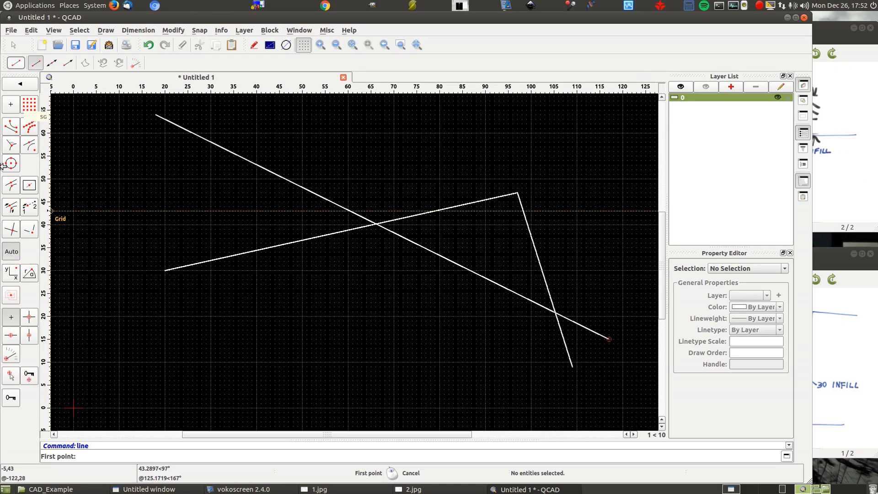
left_click(804, 17)
left_click(456, 214)
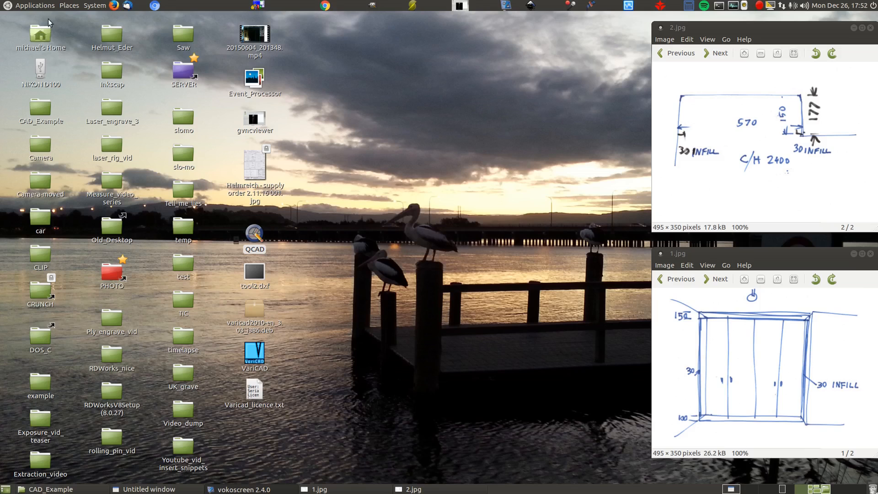
- Look through the available application categories and the Control Centre entries, closing the Control Centre when done
left_click(36, 6)
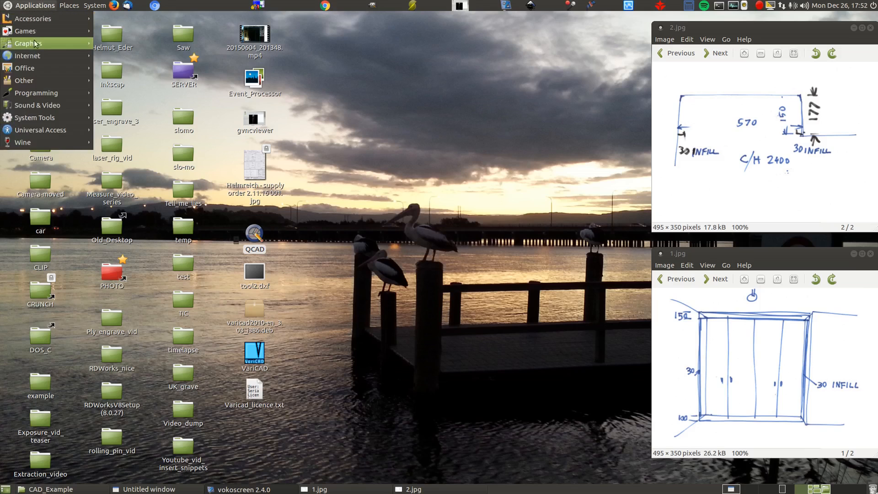
mouse_move(34, 75)
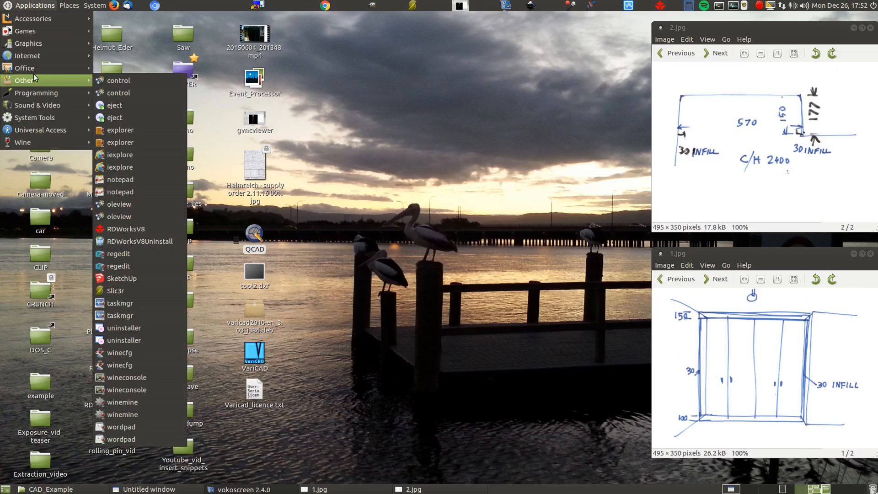
mouse_move(61, 7)
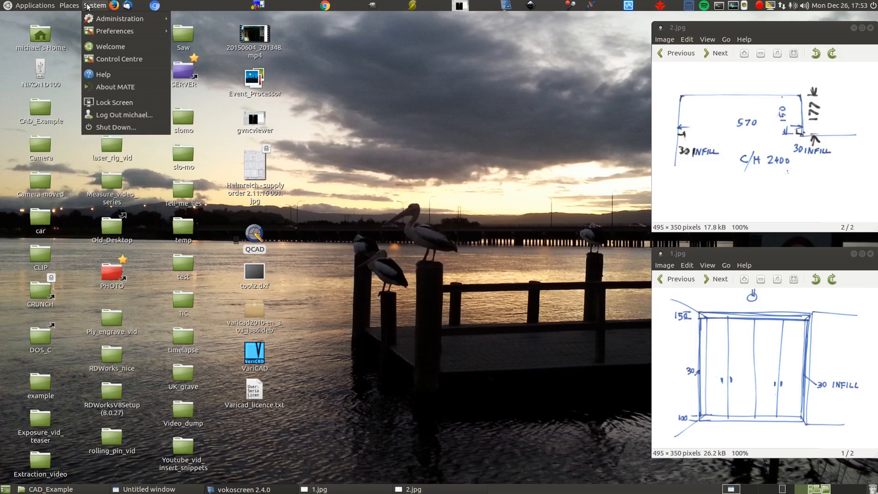
left_click(110, 60)
scroll(481, 193, "down", 1)
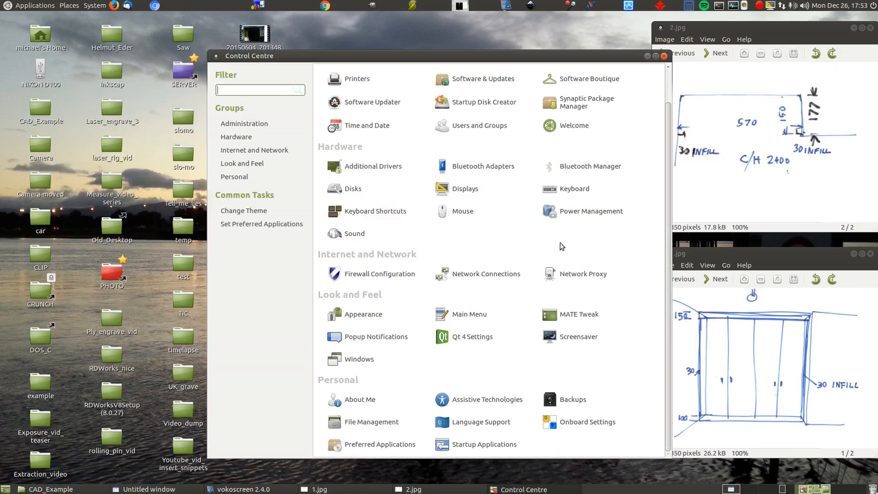
scroll(594, 215, "up", 1)
left_click(663, 55)
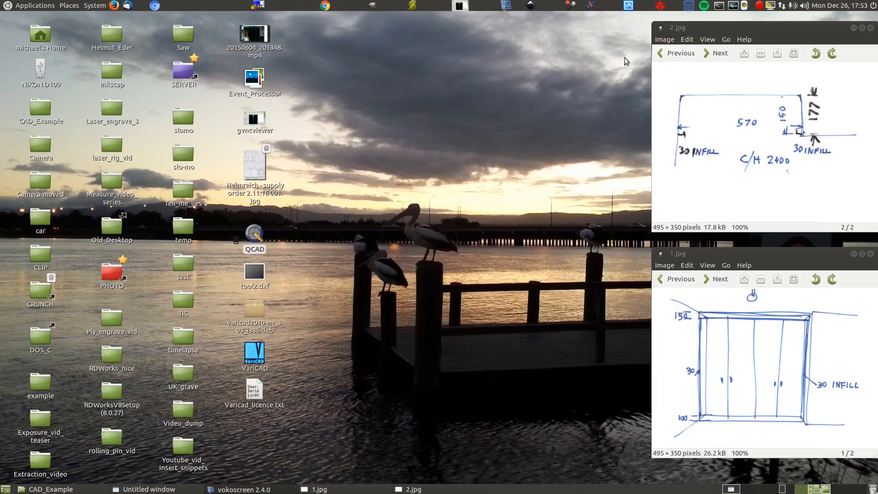
- Launch Synaptic Package Manager, entering the account password to authenticate, and reposition its window on the desktop
left_click(94, 6)
mouse_move(100, 23)
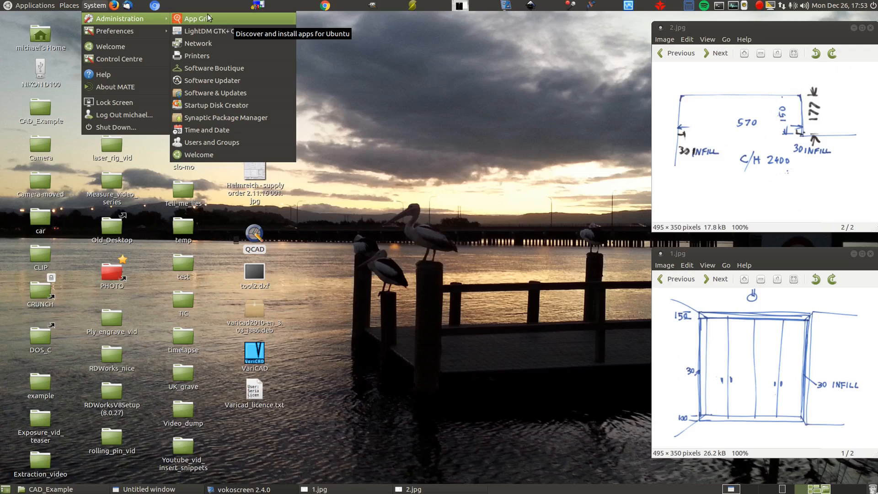
left_click(229, 120)
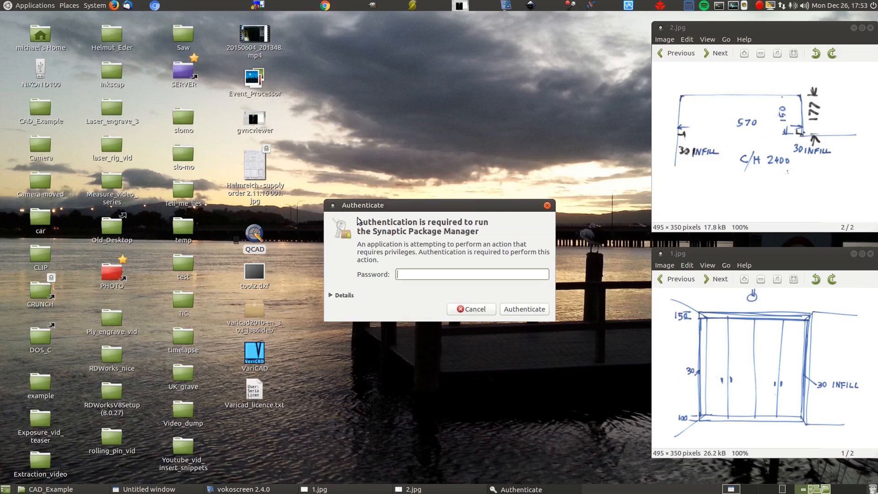
type("••")
key("Return")
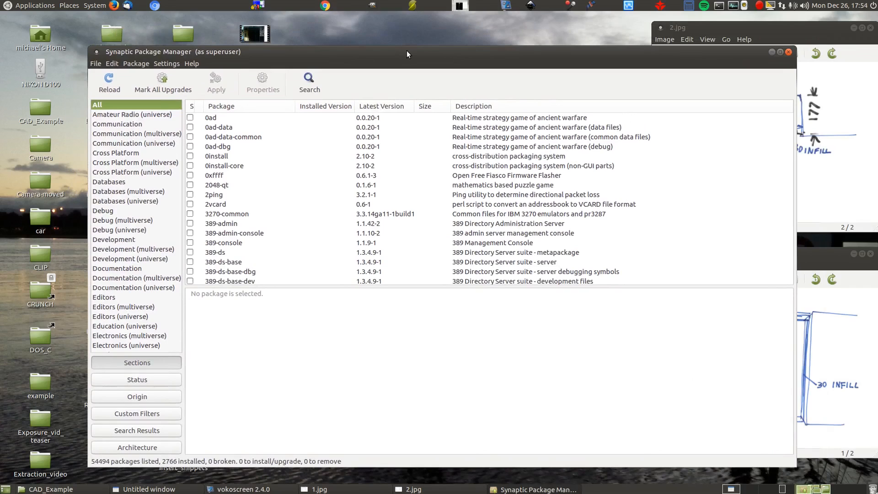
left_click_drag(406, 51, 356, 33)
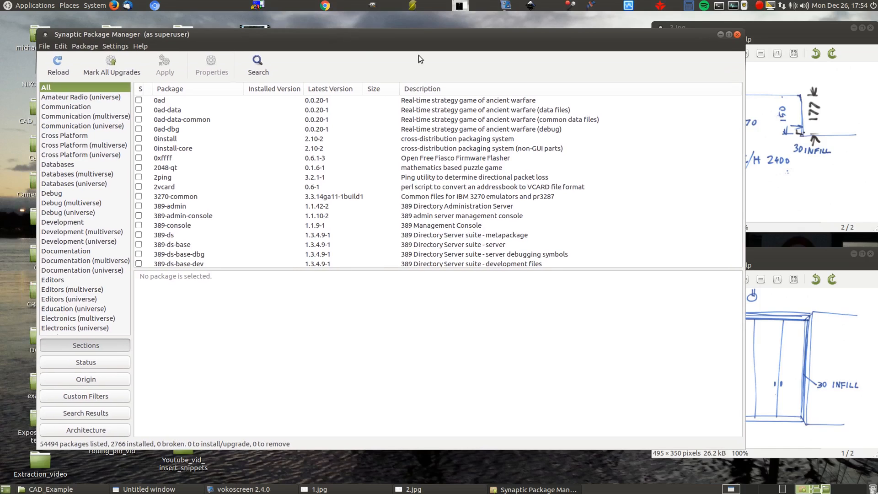
- Search the package names and descriptions for "cad" and look through the matching packages
left_click(258, 69)
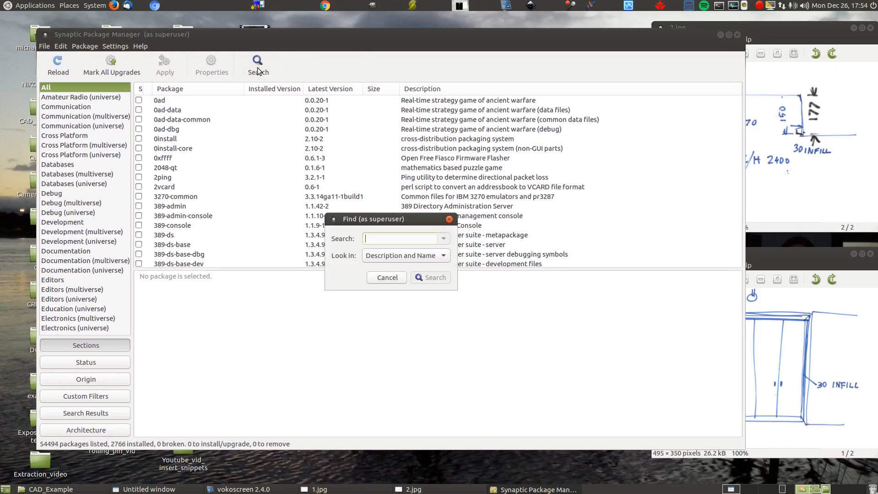
type("cad")
key("Return")
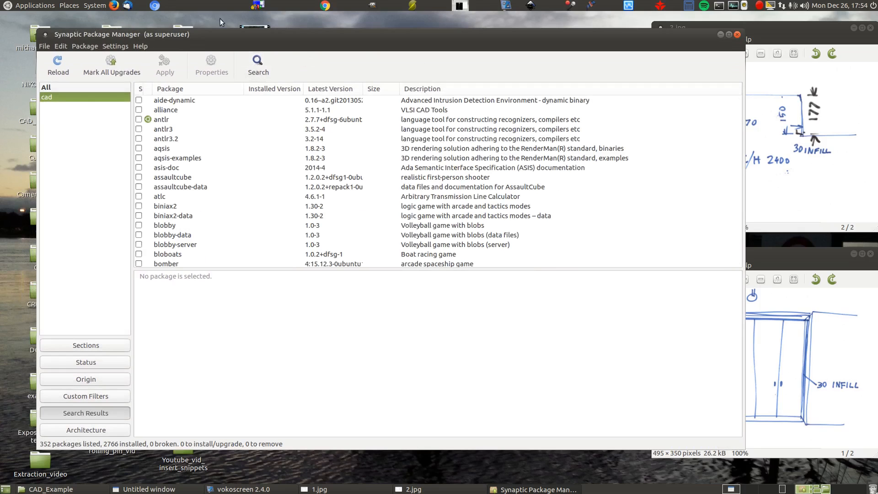
scroll(227, 144, "down", 4)
scroll(227, 144, "down", 20)
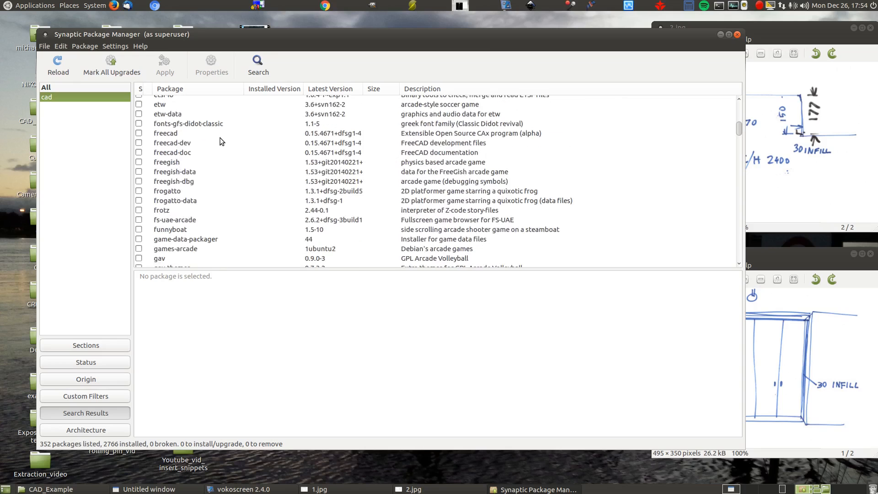
scroll(218, 146, "down", 15)
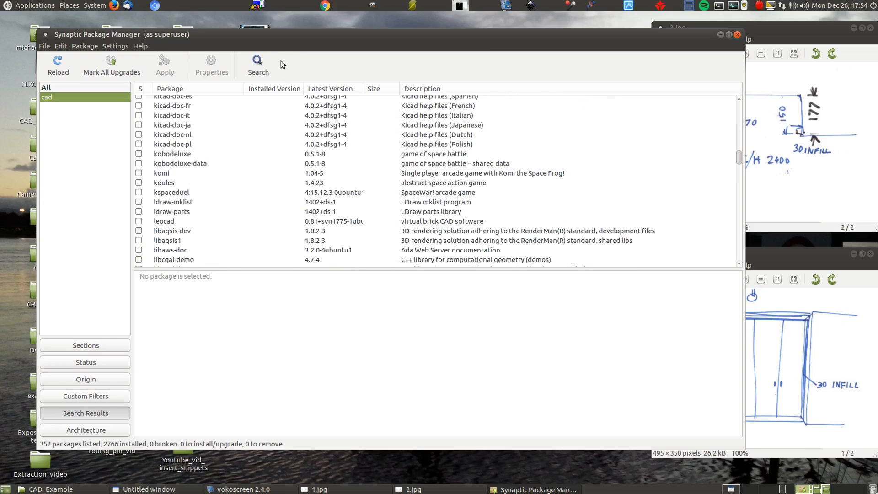
- Look up the librecad package and close Synaptic Package Manager without marking it for installation
left_click(257, 64)
type("l")
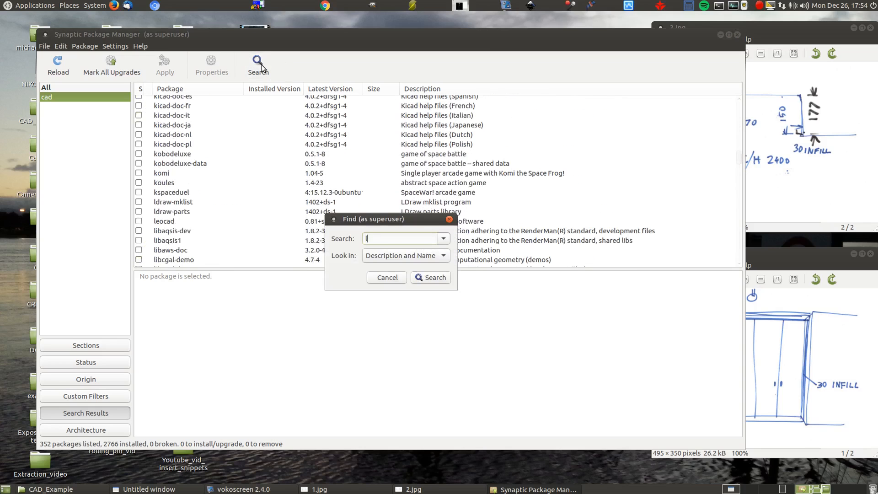
type("ibrecad")
key("Return")
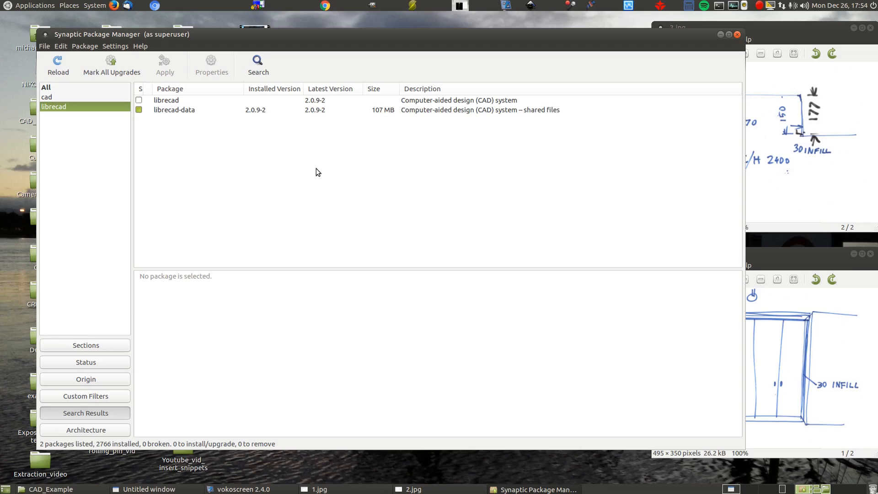
left_click(140, 101)
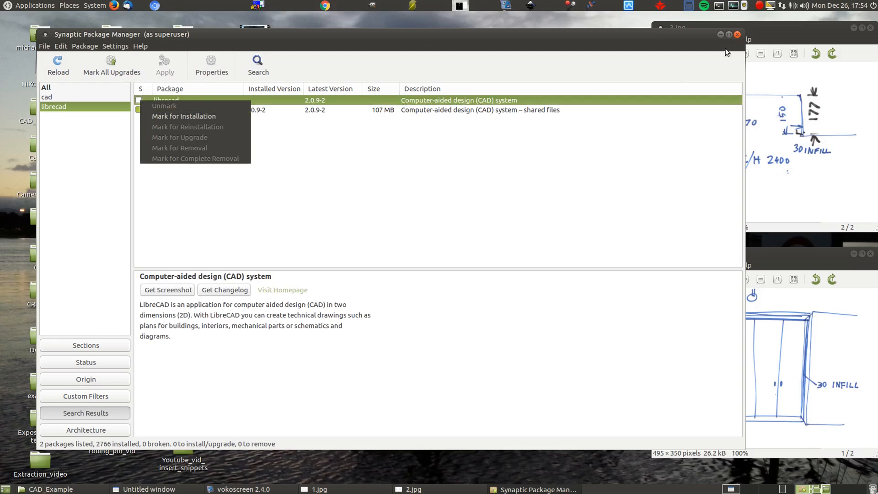
left_click(738, 35)
left_click(737, 34)
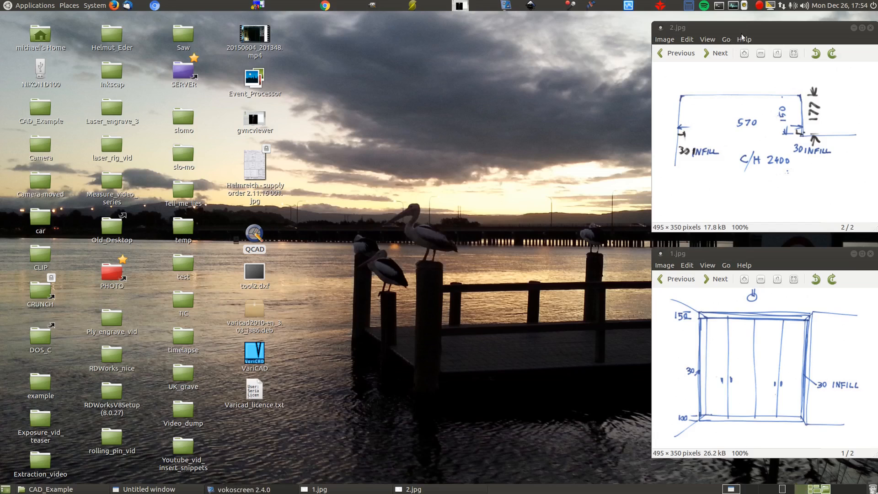
- Open a terminal and switch to the root user with sudo su, entering the account password
left_click(719, 6)
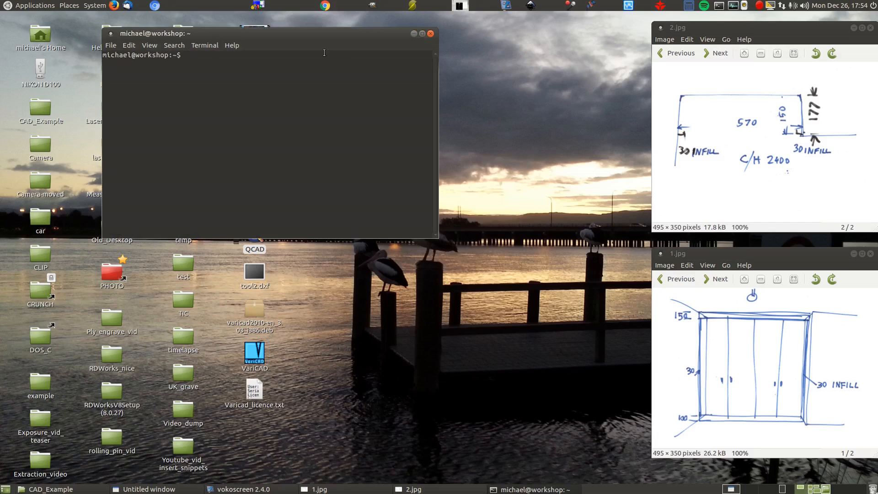
left_click_drag(295, 34, 304, 59)
double_click(303, 134)
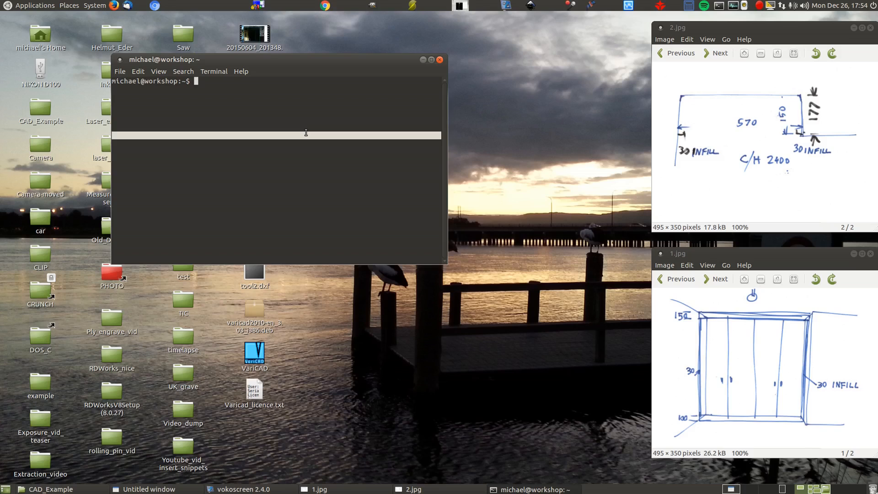
type("sudo su")
key("Return")
key("Return")
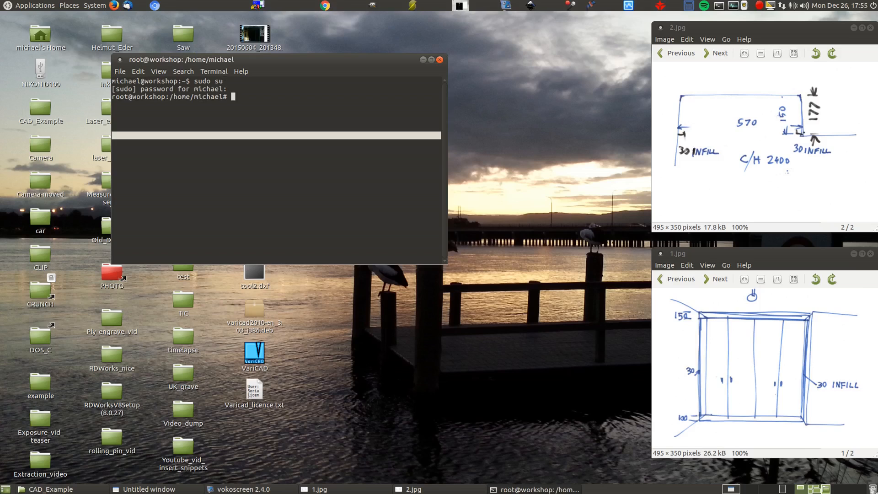
- Install LibreCAD from the terminal with the command apt-get install librecad
type("apt-get install librecad")
key("Return")
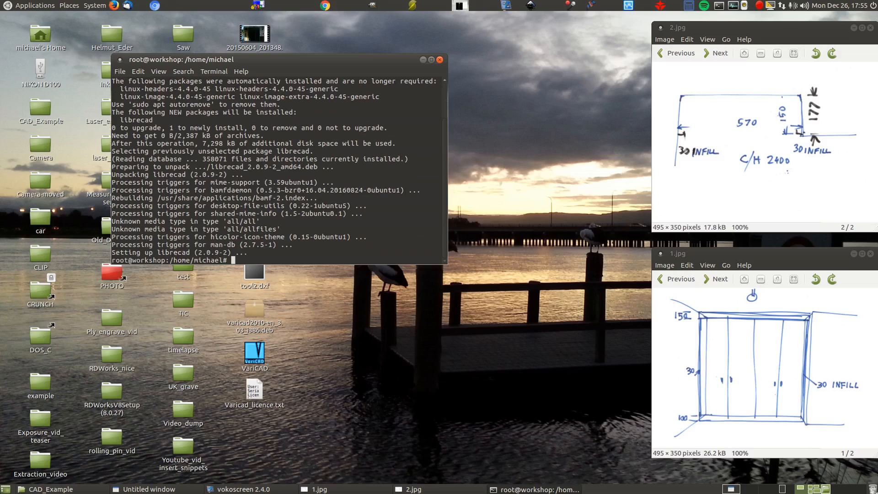
- Launch LibreCAD from the installed graphics applications
left_click(43, 5)
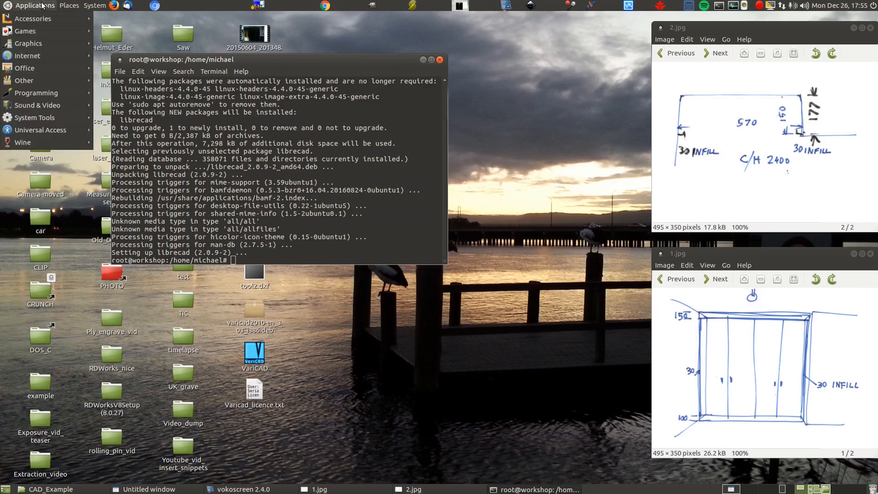
mouse_move(53, 42)
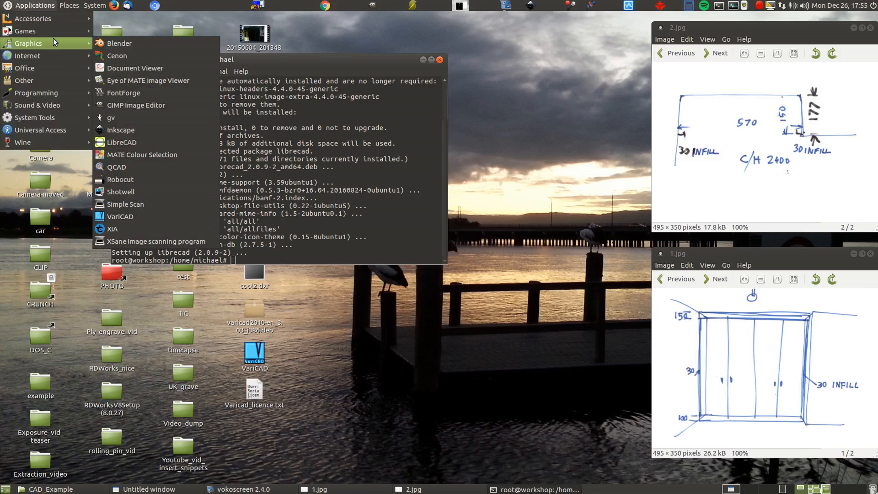
left_click(130, 142)
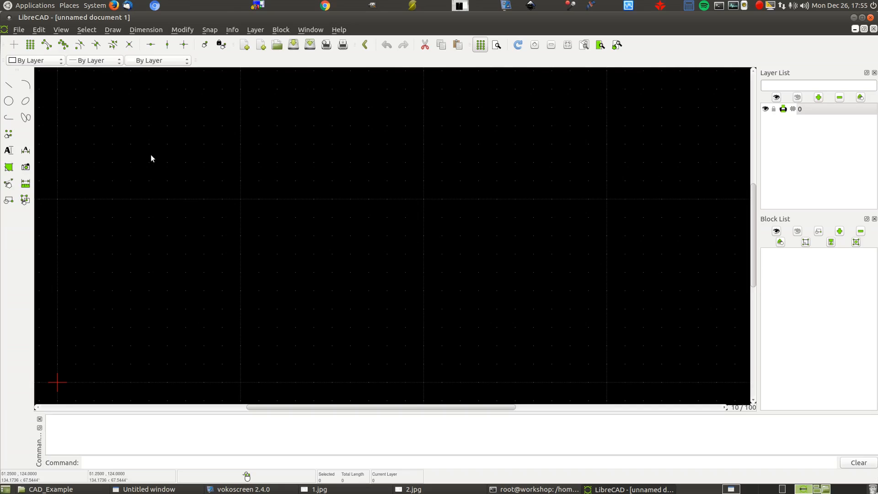
- Draw two connected lines with the two-point line tool, forming a peak, and end the line sequence
left_click(3, 85)
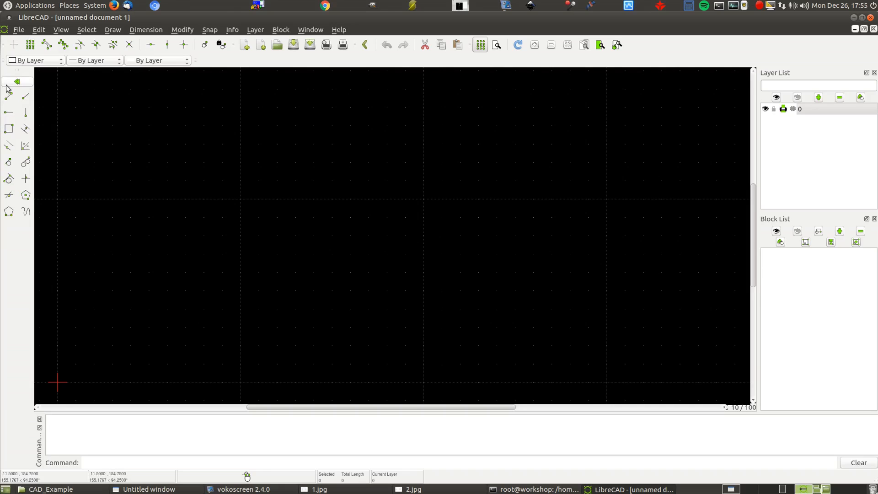
left_click(9, 96)
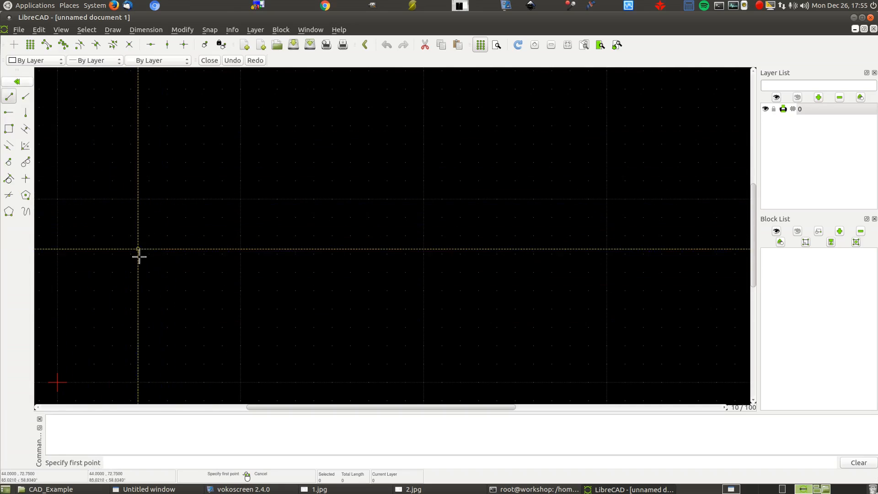
left_click(110, 297)
left_click(299, 133)
left_click(556, 296)
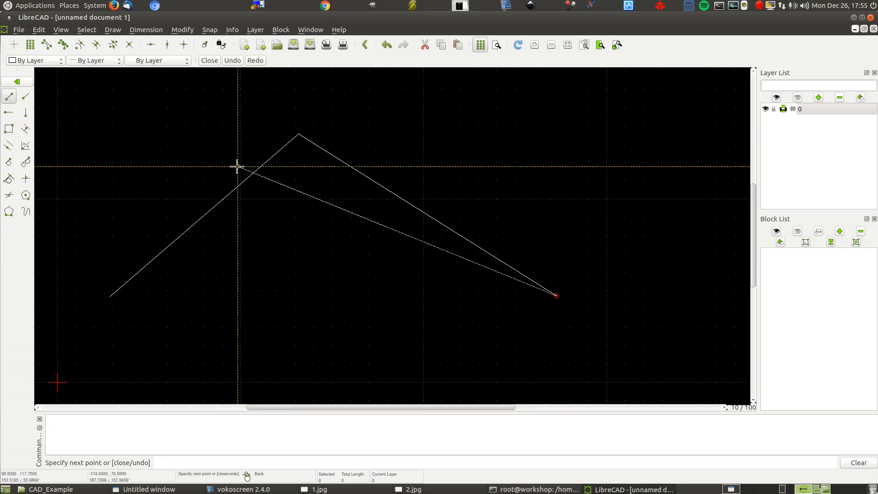
key("Escape")
- Draw a near-horizontal line about 274 units long across both sloping lines and enable snapping to intersections
left_click(97, 179)
left_click(600, 184)
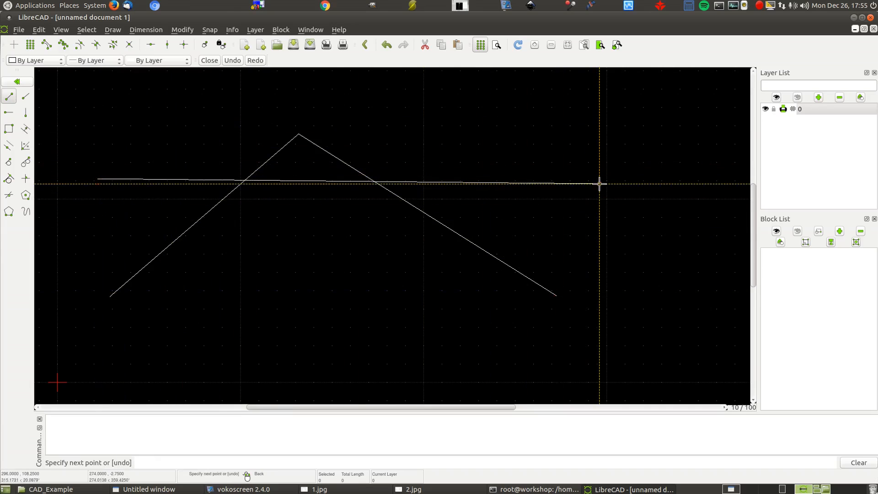
key("Escape")
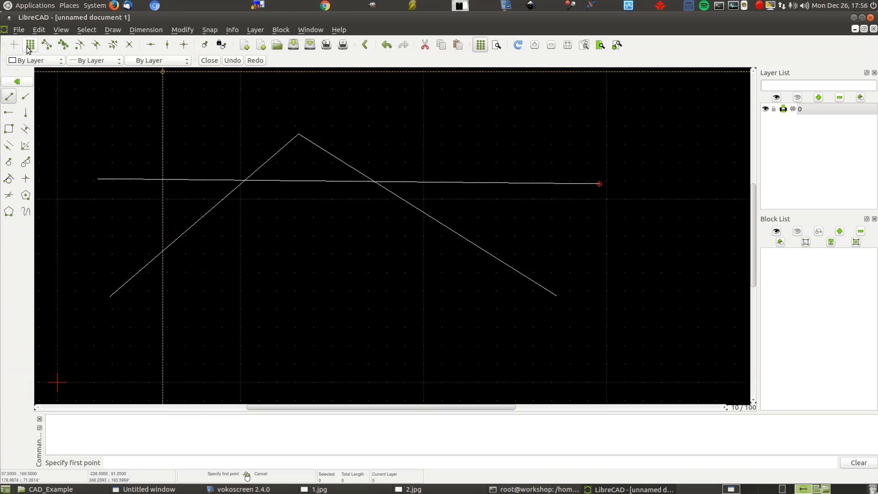
left_click(129, 44)
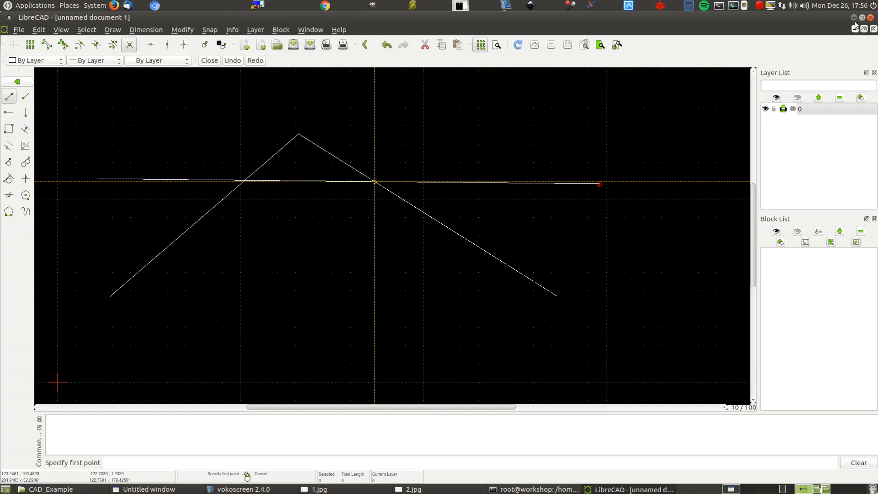
- Close LibreCAD without saving the drawing, and close the terminal despite its running process
left_click(870, 18)
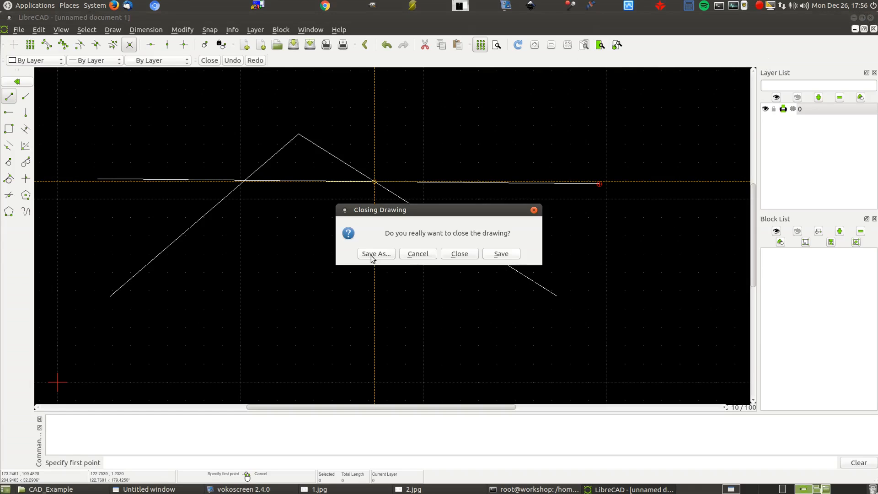
left_click(456, 255)
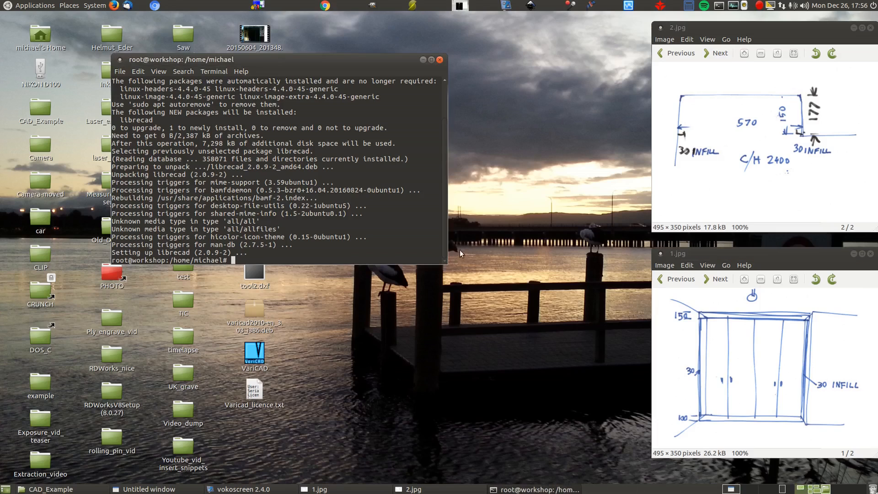
left_click(439, 60)
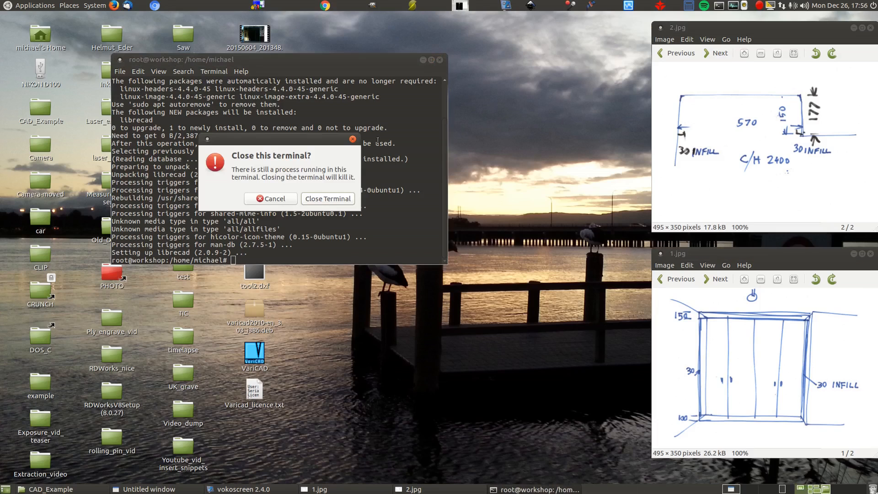
left_click(317, 200)
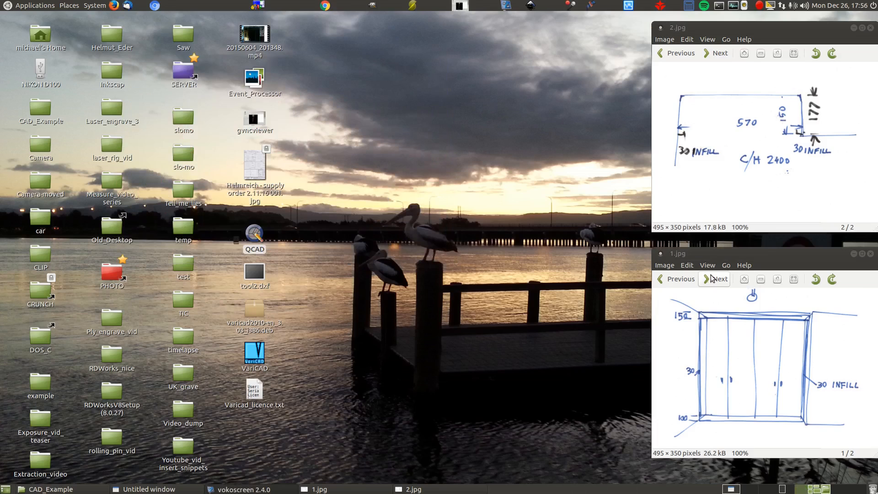
- Launch QCAD and draw two connected lines forming a peak, from about 16,14 through 57,52 to 103,15
double_click(254, 232)
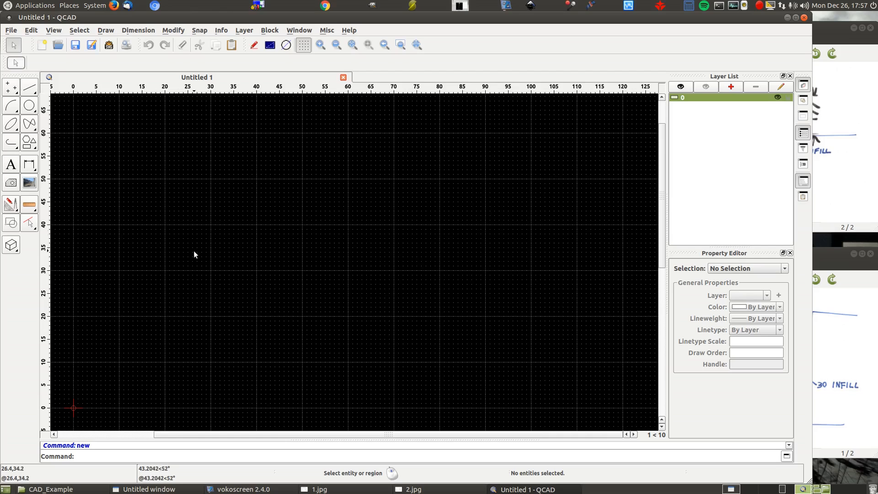
left_click(30, 90)
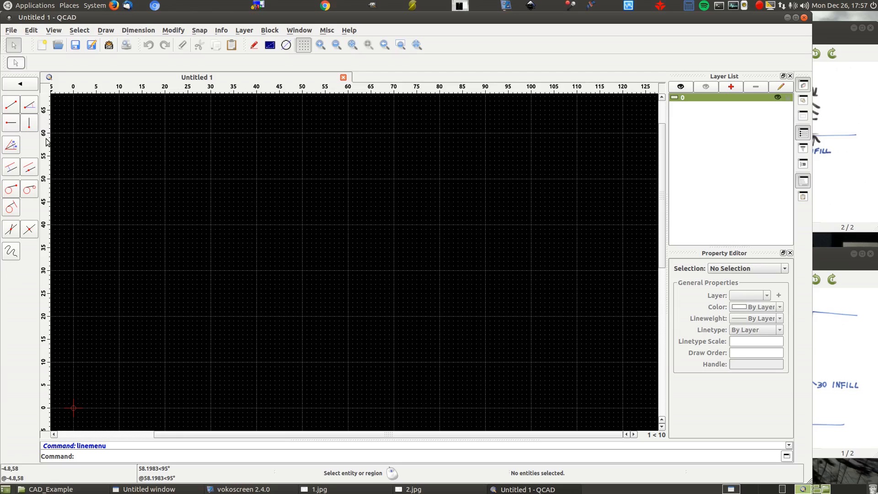
left_click(13, 107)
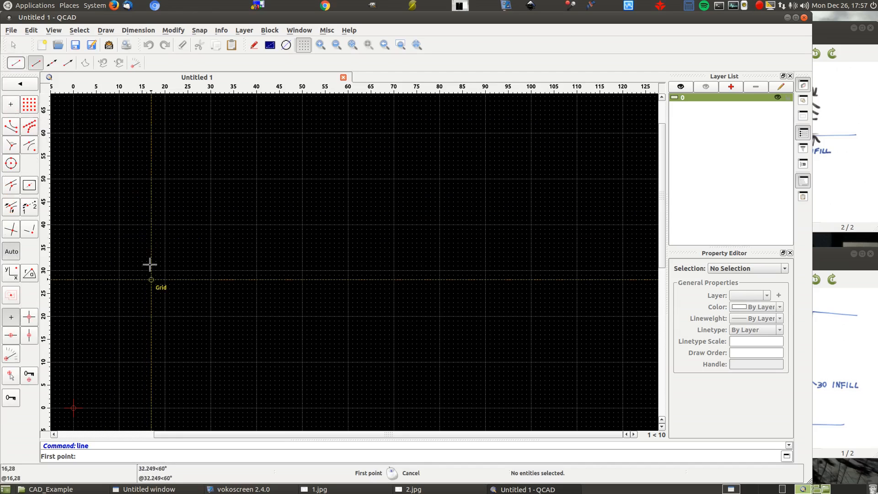
left_click(21, 83)
left_click(21, 84)
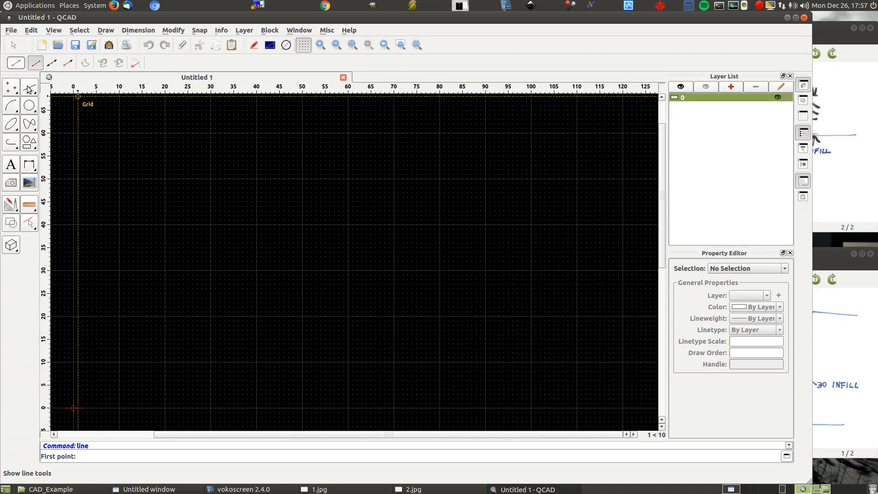
left_click(29, 88)
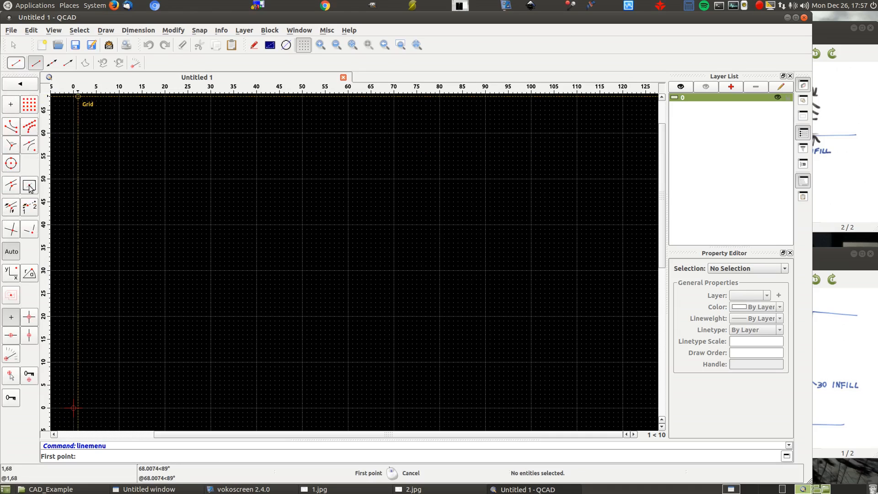
left_click(147, 343)
left_click(335, 170)
left_click(545, 339)
right_click(531, 176)
right_click(519, 168)
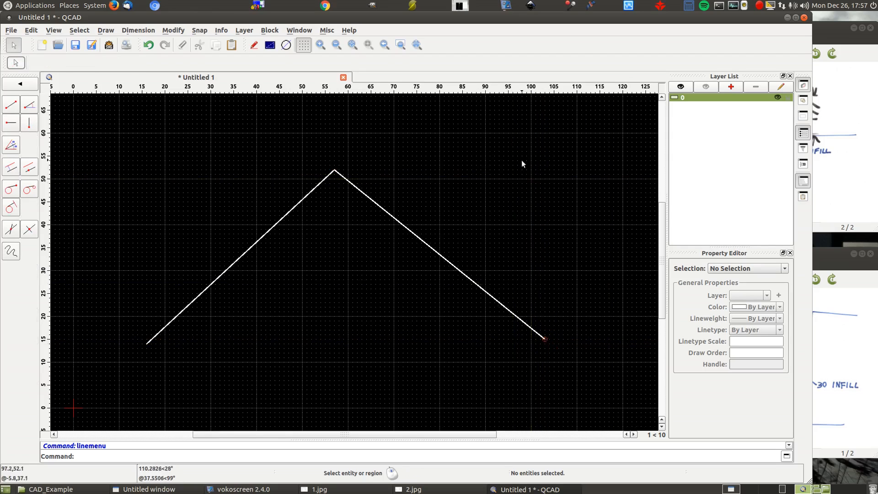
right_click(522, 161)
- Draw a near-horizontal line from about 28,37 to 109,33 across both sloping lines and leave the line tool
left_click(30, 92)
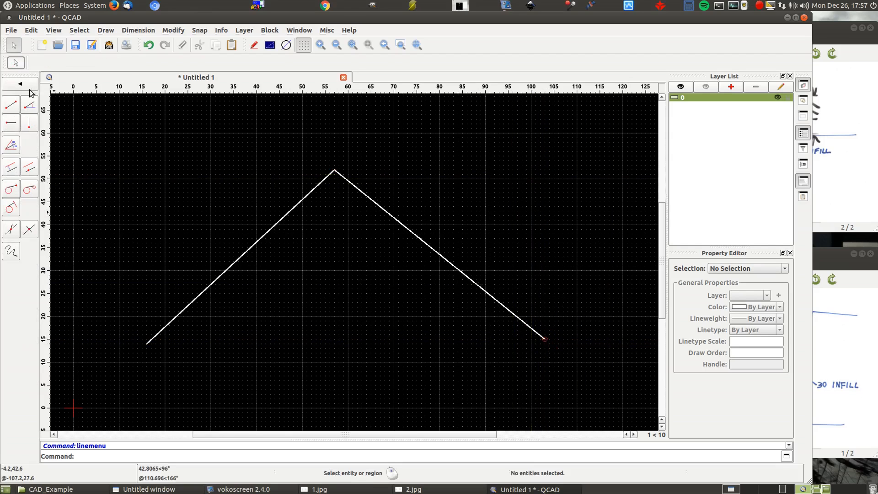
left_click(11, 104)
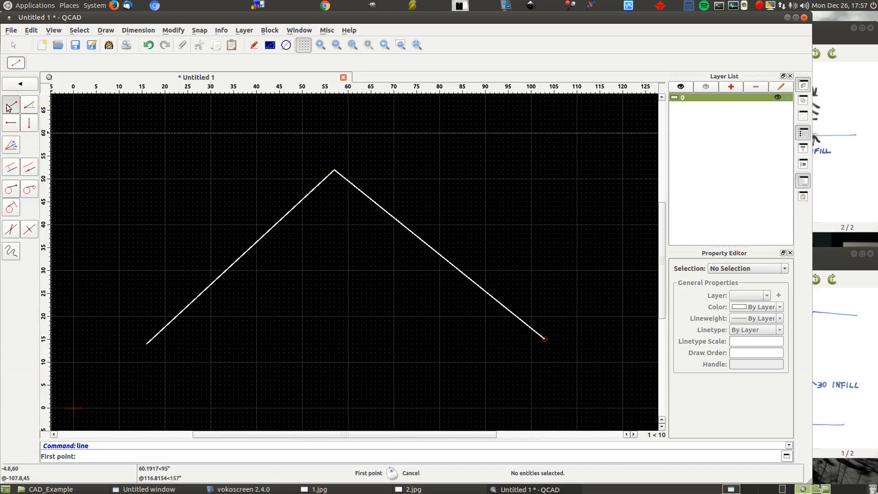
left_click(201, 238)
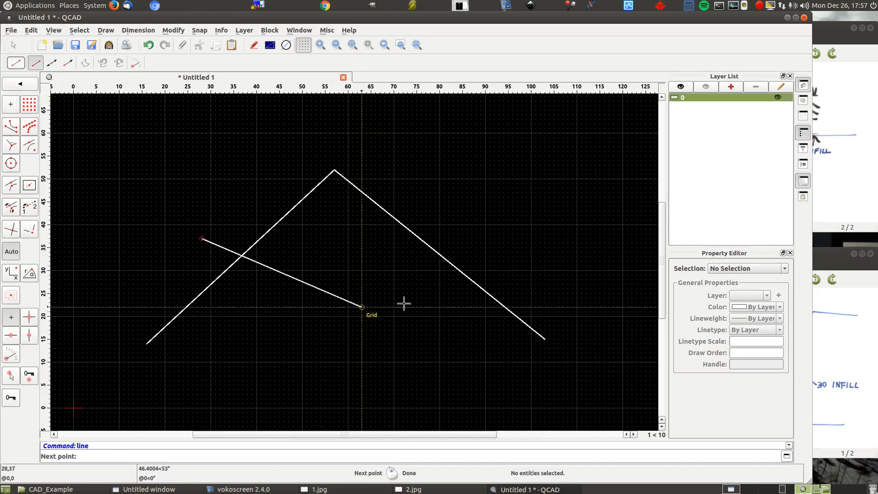
left_click(573, 256)
right_click(624, 376)
right_click(618, 376)
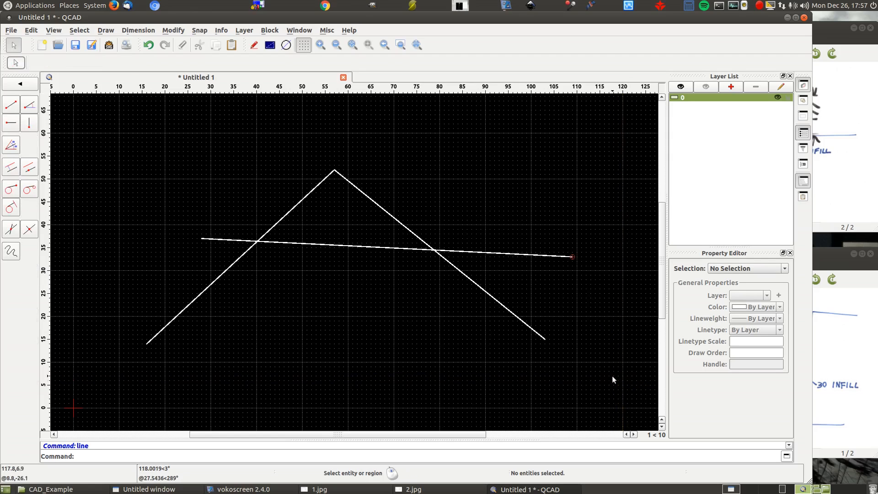
right_click(599, 386)
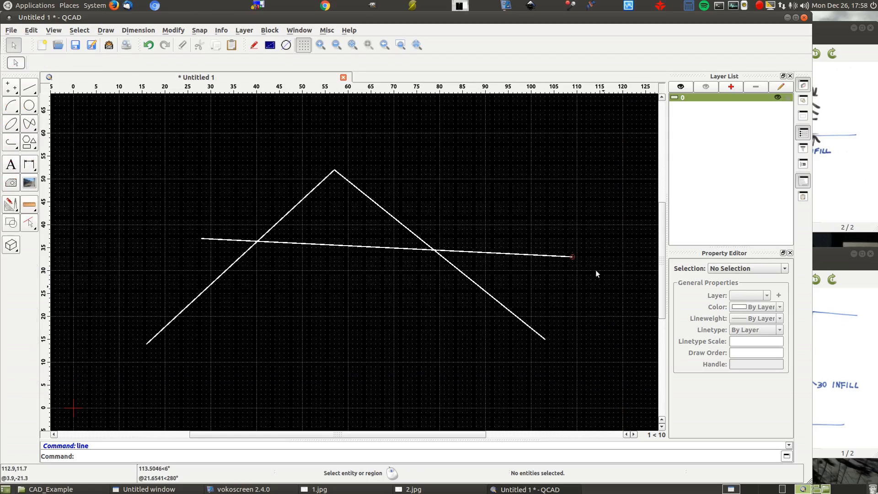
- Draw a circle centred at about 47,26 through about 78,15 over the lines, and leave the circle tool
left_click(29, 107)
left_click(11, 105)
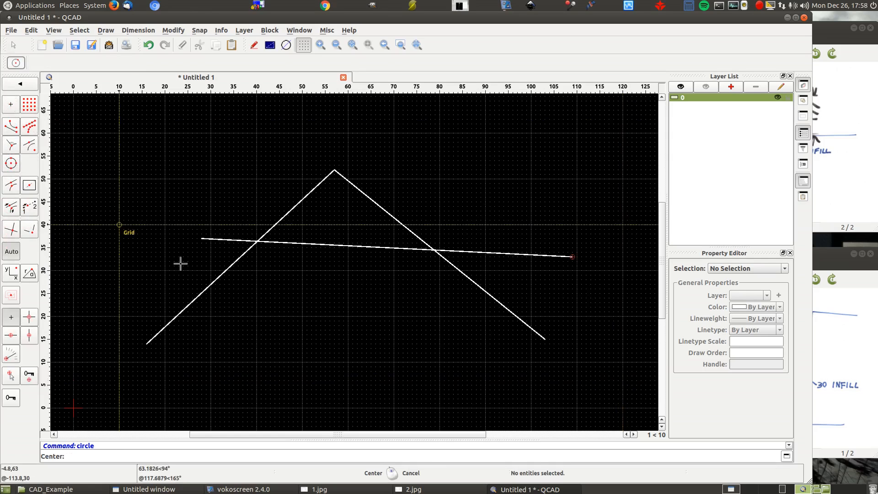
left_click(288, 289)
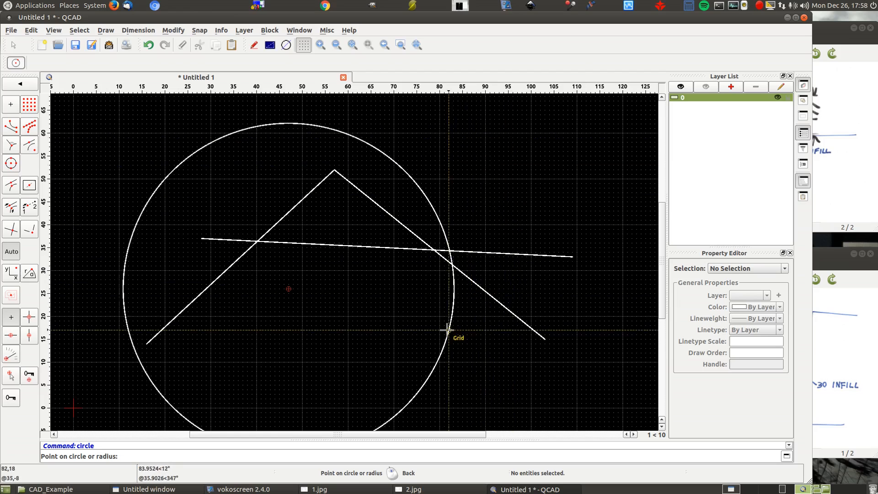
left_click(429, 339)
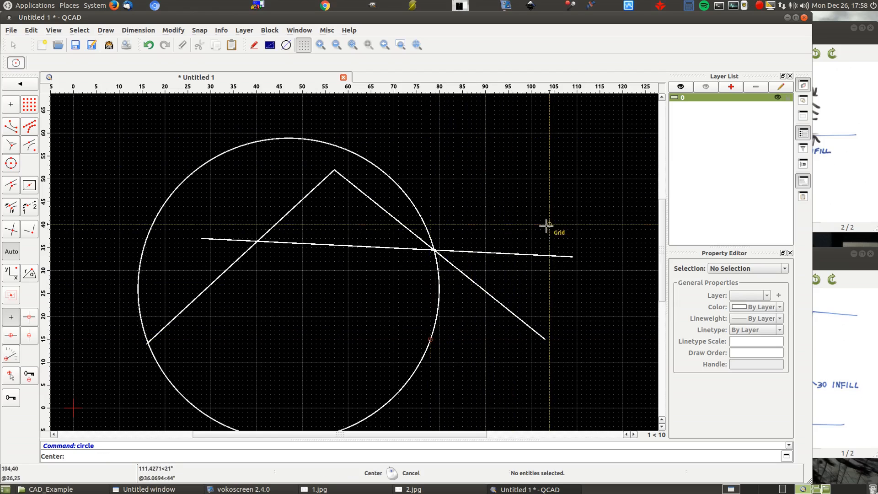
right_click(503, 197)
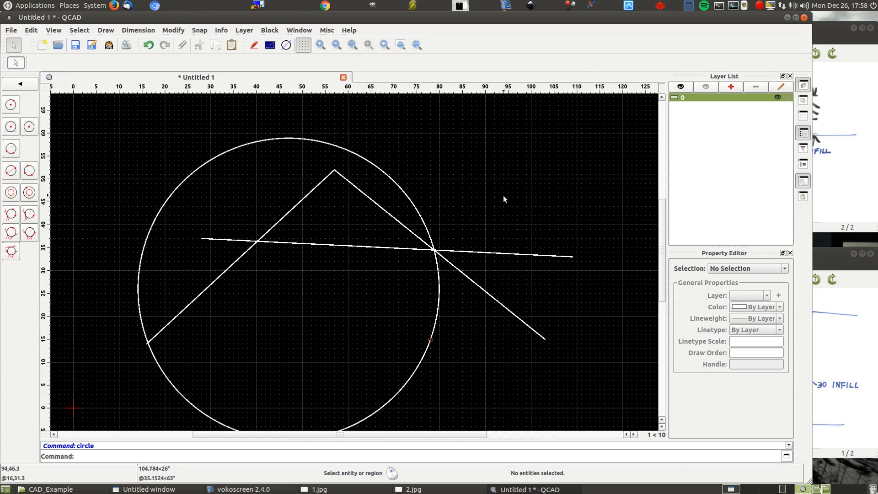
right_click(503, 195)
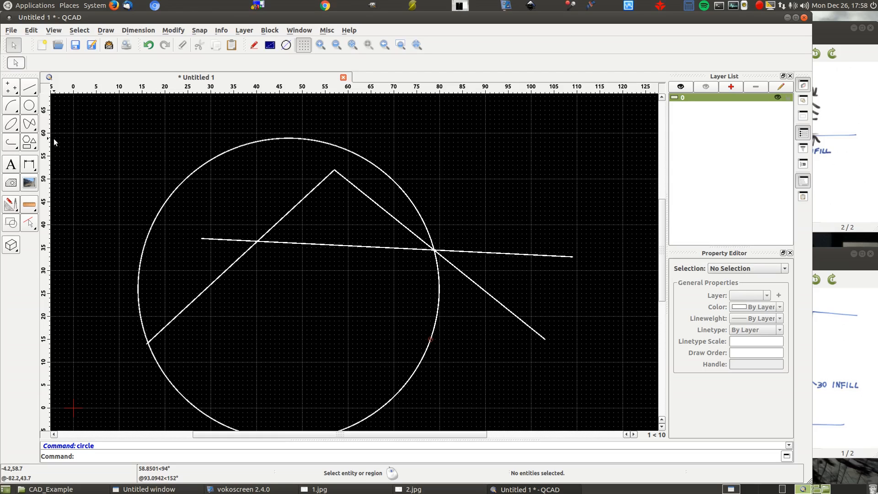
- Start a horizontal dimension at the near-horizontal line's left end and preview it to that line's right end without placing it
left_click(29, 165)
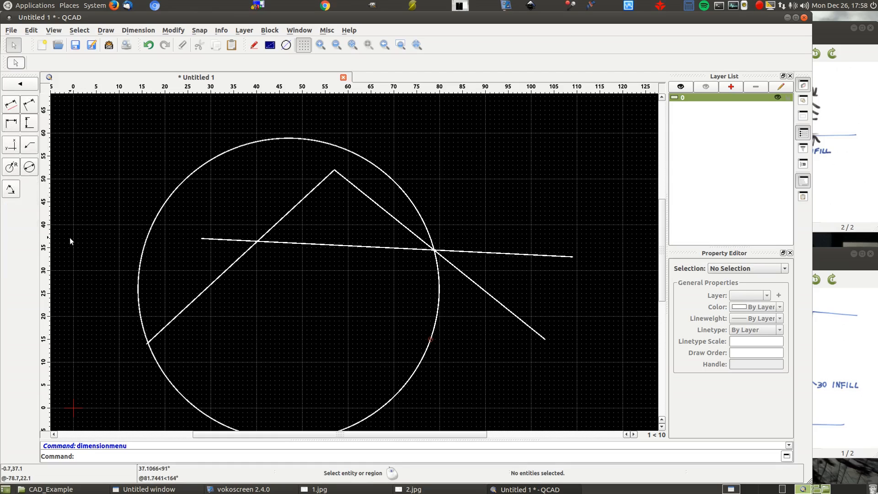
left_click(11, 122)
left_click(201, 238)
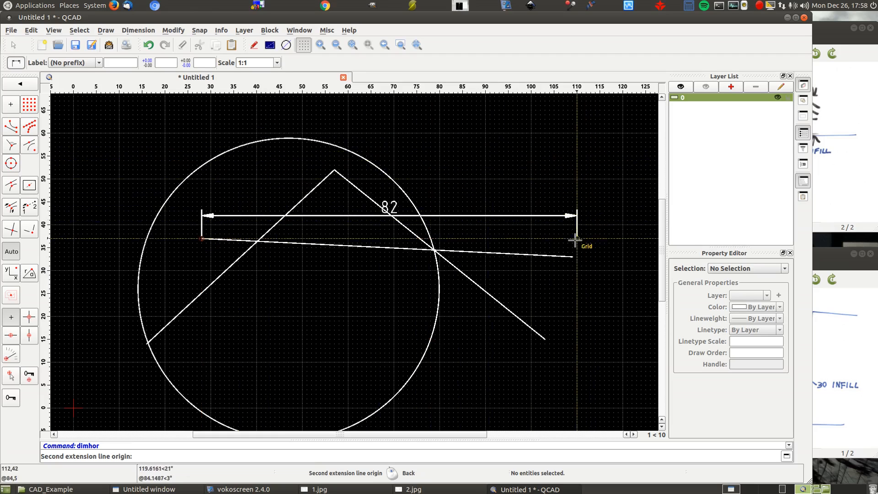
left_click(572, 257)
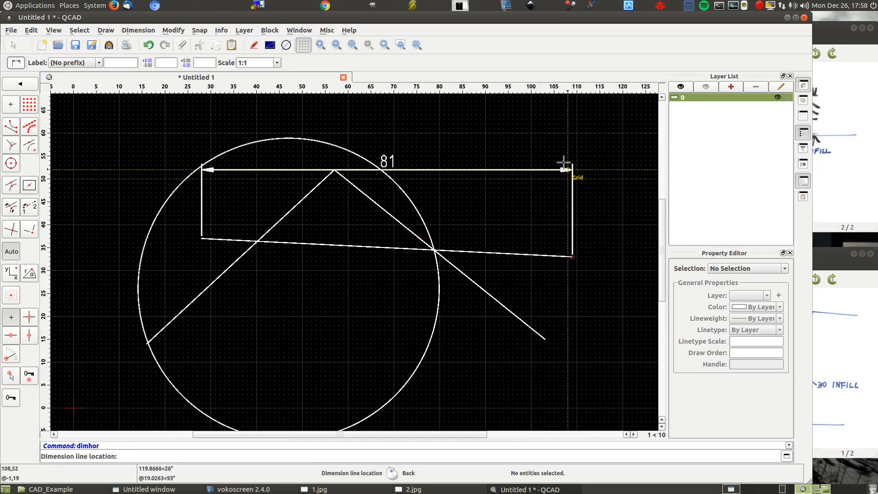
right_click(558, 119)
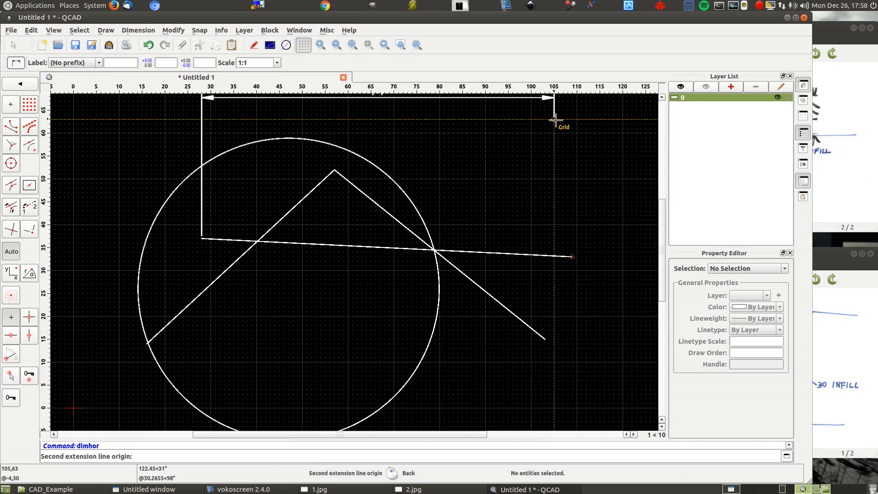
- Try the horizontal dimension to the right sloping line's lower end and to the peak, backing out before placing it
left_click(544, 339)
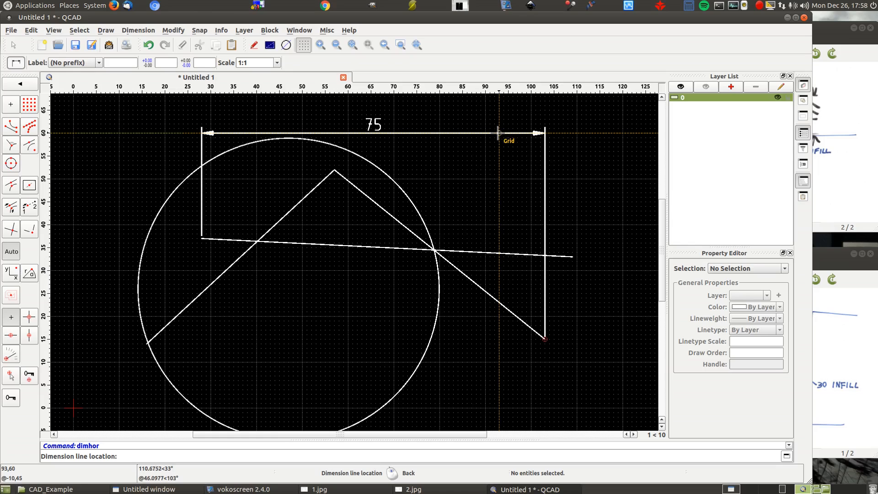
right_click(503, 134)
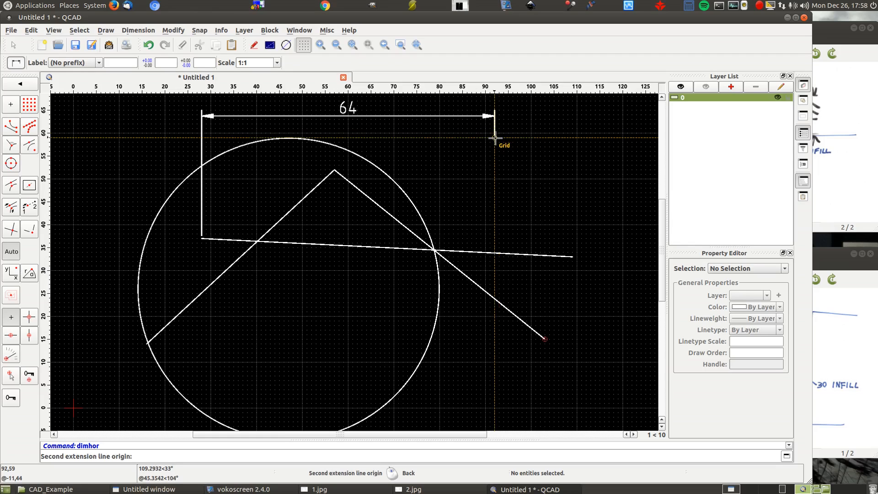
left_click(334, 169)
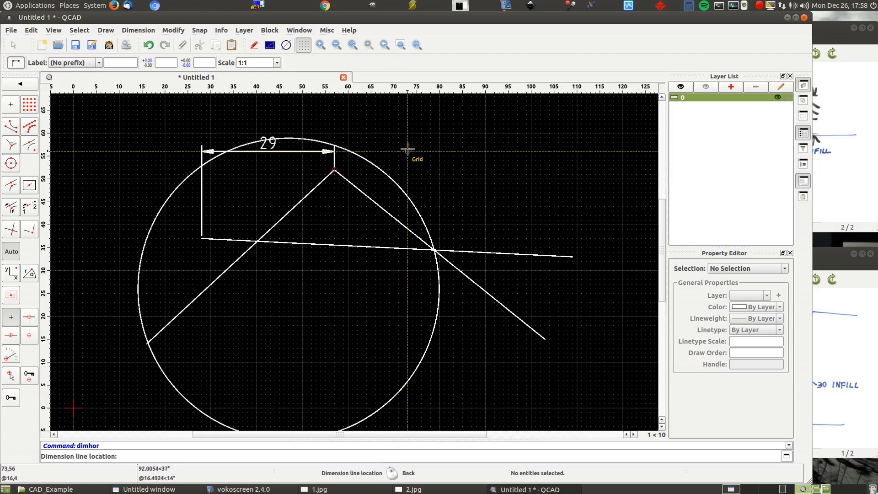
right_click(366, 358)
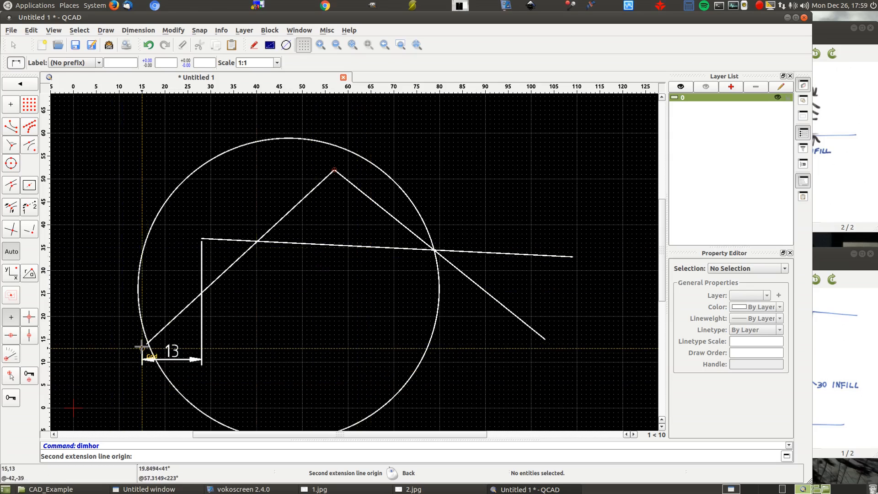
- Examine how the second dimension point snaps to grid and line ends while zooming in and far out of the drawing
scroll(141, 348, "up", 5)
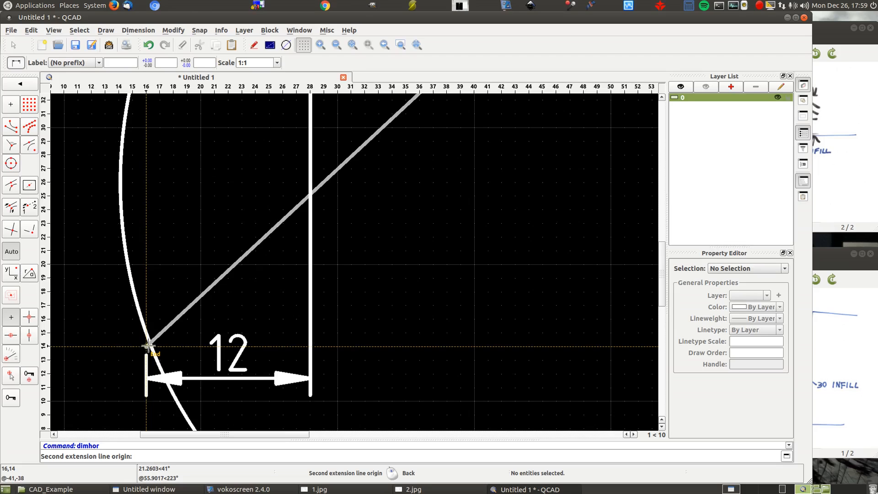
scroll(147, 343, "down", 3)
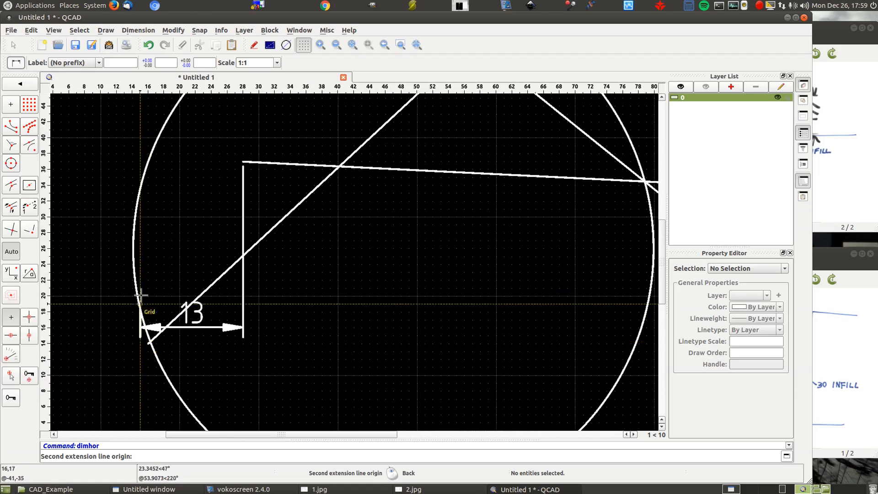
scroll(132, 242, "up", 1)
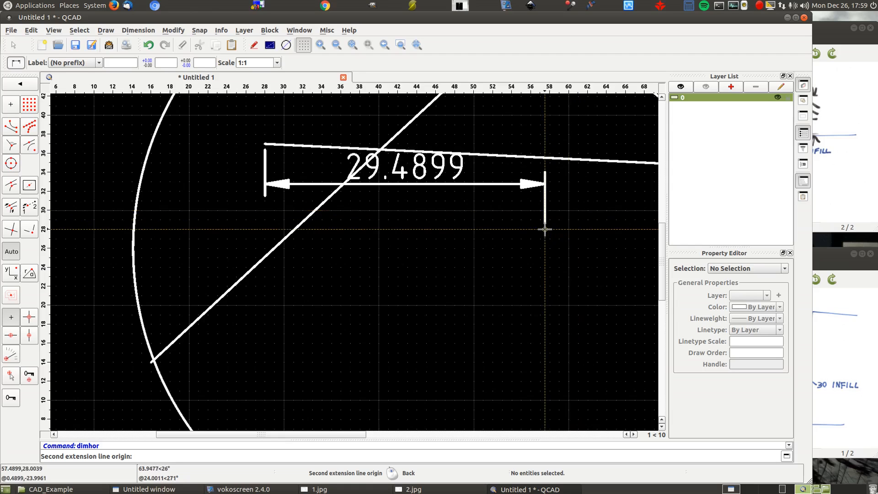
scroll(542, 229, "down", 4)
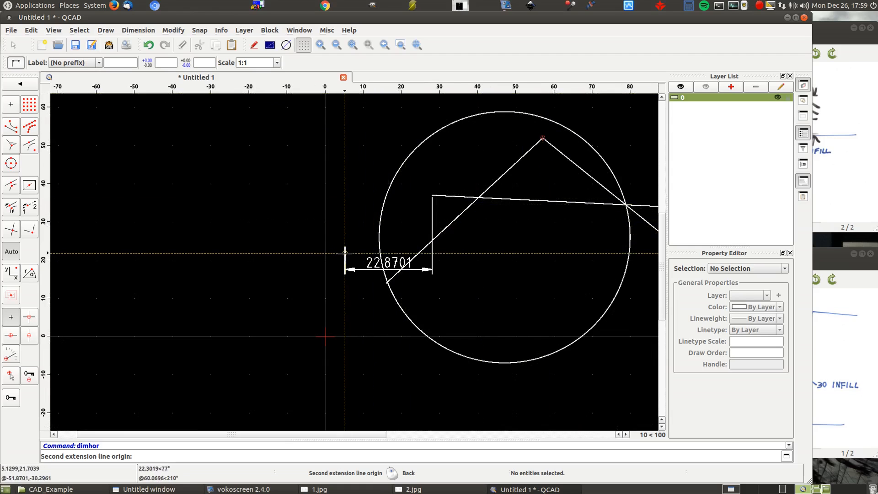
scroll(345, 253, "down", 5)
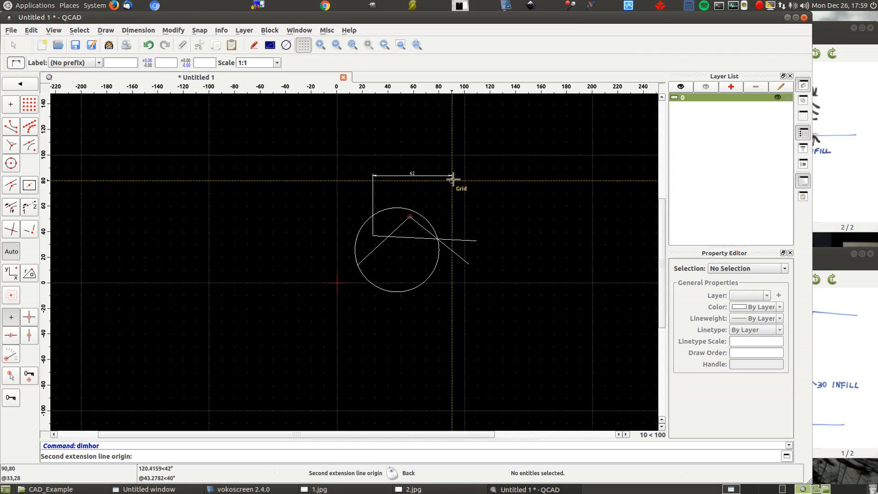
scroll(447, 178, "down", 3)
scroll(444, 174, "down", 10)
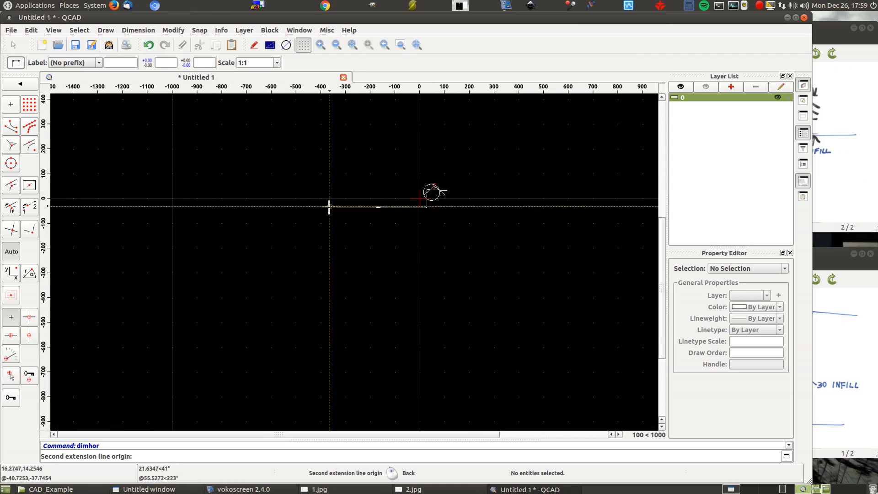
scroll(319, 216, "down", 10)
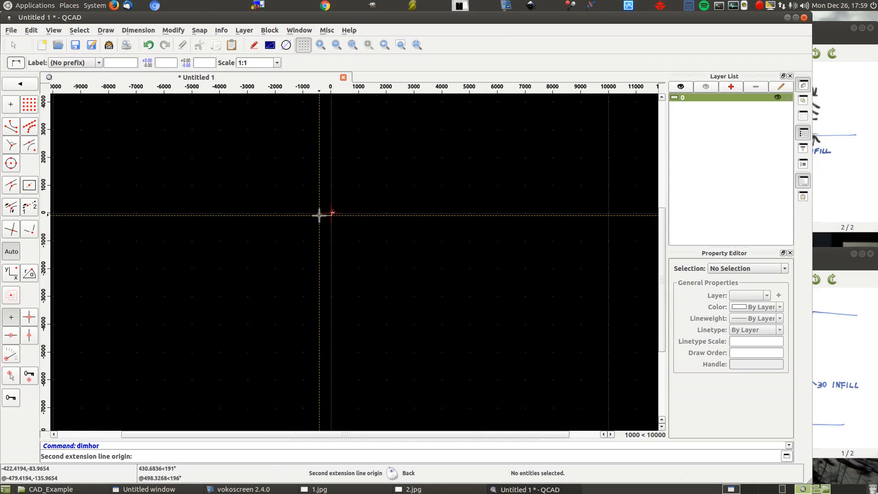
scroll(318, 215, "up", 10)
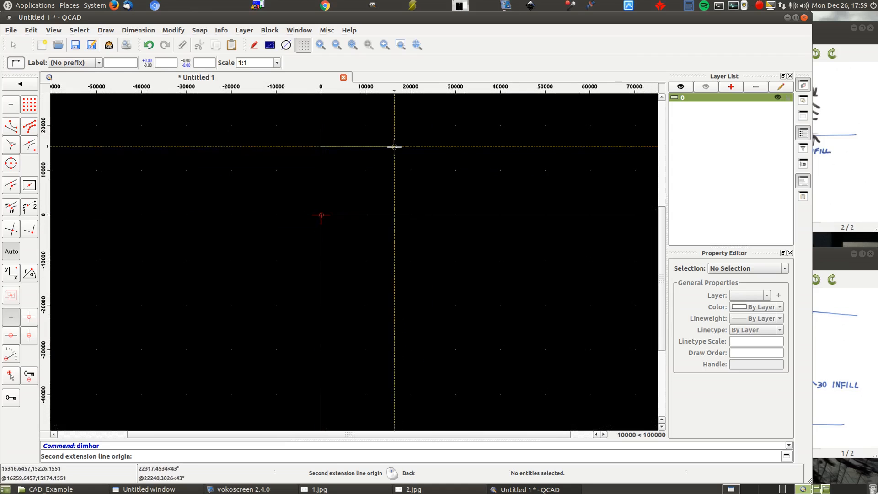
scroll(427, 177, "down", 6)
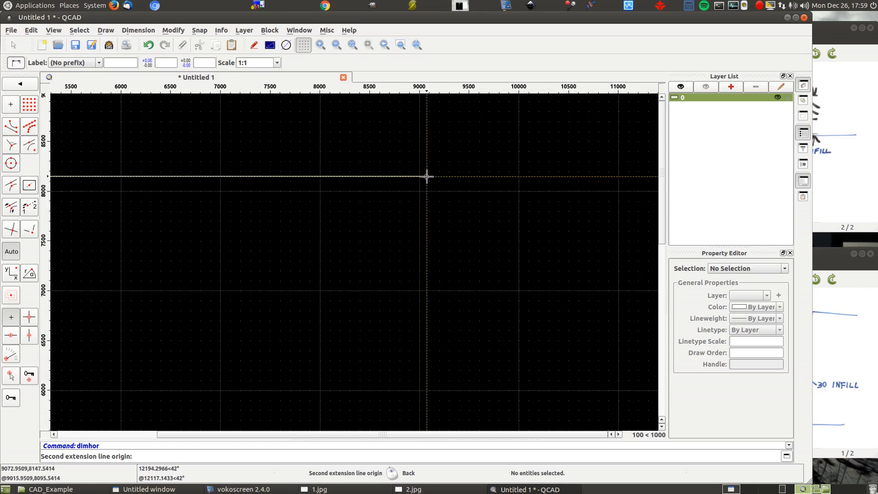
- Try a second extension point at about 4000,0 and cancel the horizontal dimension
left_click(417, 251)
right_click(534, 168)
right_click(524, 178)
right_click(508, 185)
right_click(480, 199)
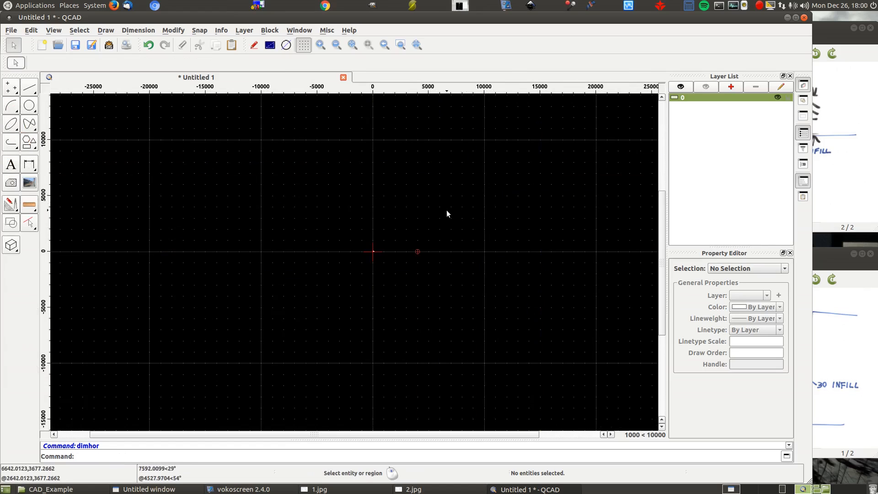
- Examine how zooming behaves around a point far from the geometry, at about 1091,559
scroll(448, 179, "up", 4)
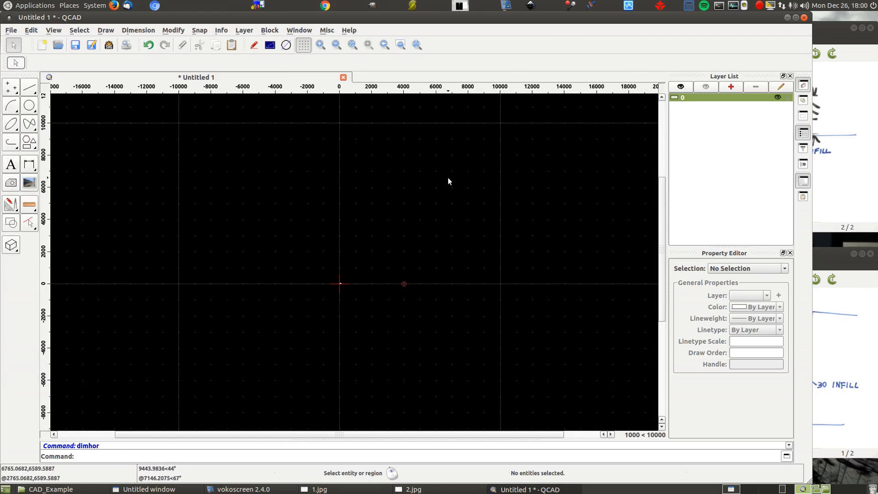
scroll(335, 337, "up", 12)
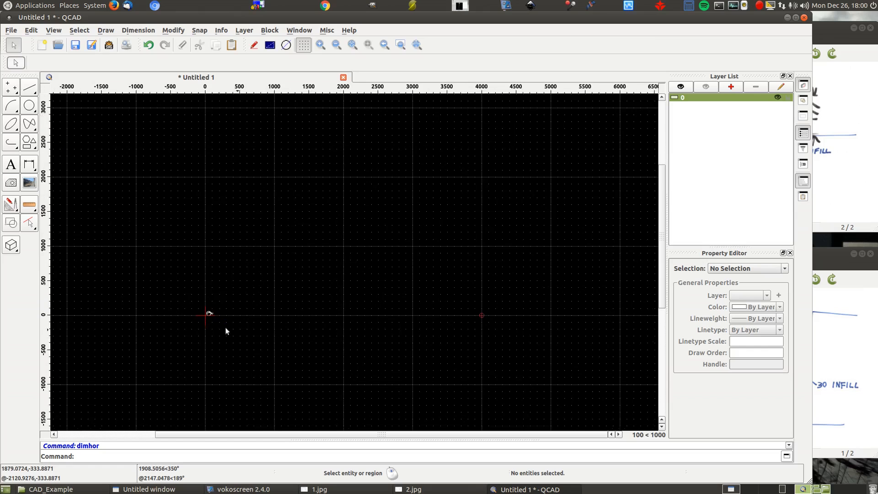
scroll(206, 319, "up", 6)
scroll(234, 317, "down", 3)
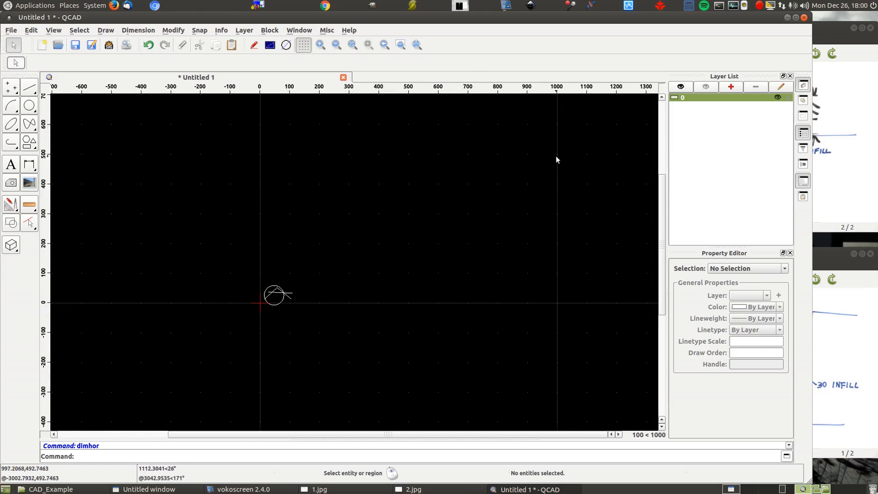
scroll(584, 137, "up", 2)
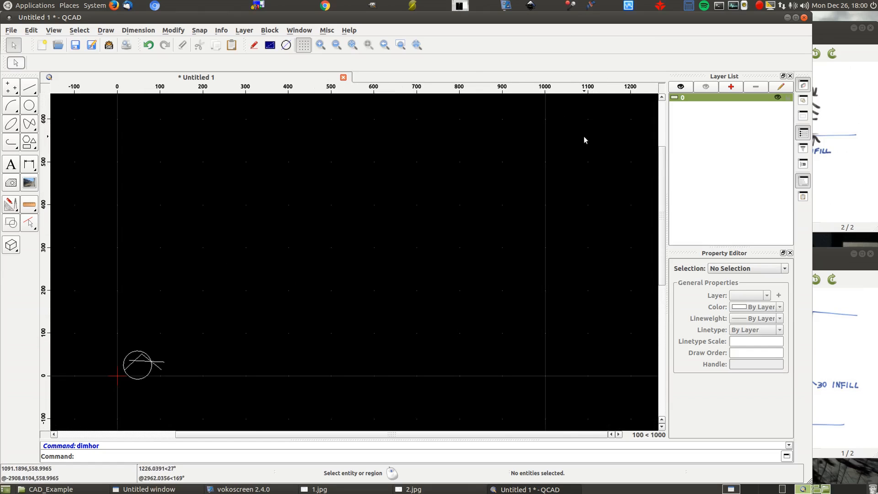
scroll(585, 136, "down", 3)
scroll(585, 137, "up", 3)
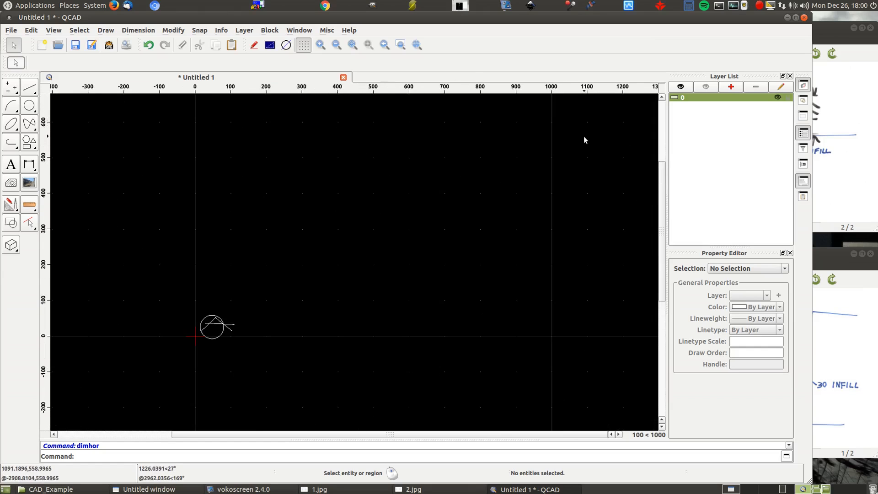
scroll(584, 136, "down", 4)
scroll(584, 137, "up", 4)
scroll(584, 136, "down", 2)
scroll(584, 137, "down", 2)
scroll(585, 137, "up", 4)
scroll(584, 137, "down", 4)
scroll(584, 137, "up", 4)
scroll(584, 137, "down", 4)
scroll(585, 137, "up", 4)
scroll(584, 137, "down", 4)
scroll(584, 136, "up", 4)
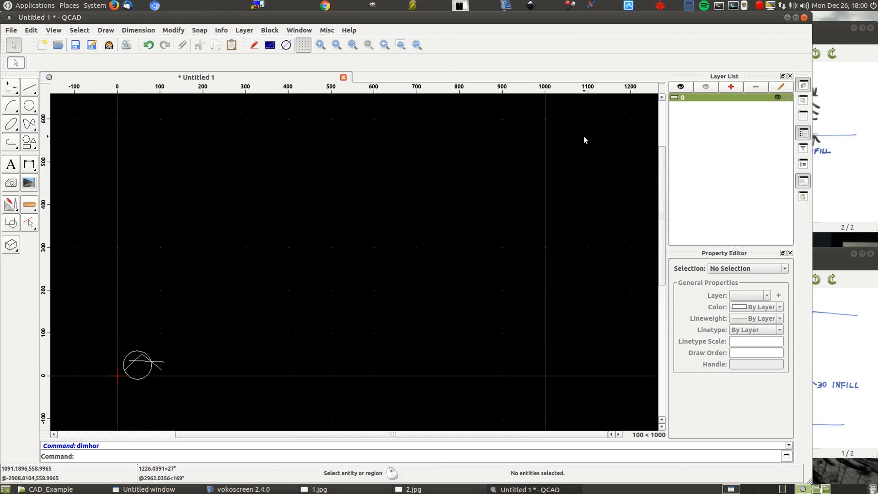
- Examine how zooming in and out behaves around the origin beside the circle and lines
scroll(585, 137, "down", 4)
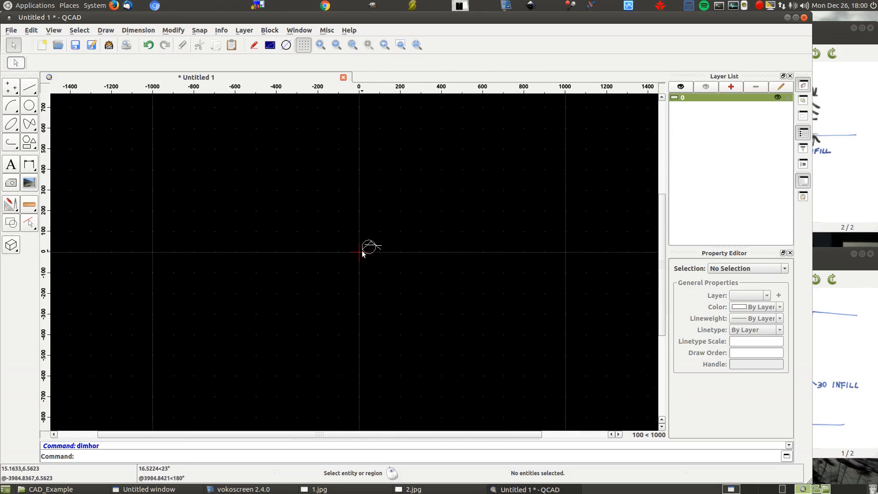
scroll(361, 255, "up", 2)
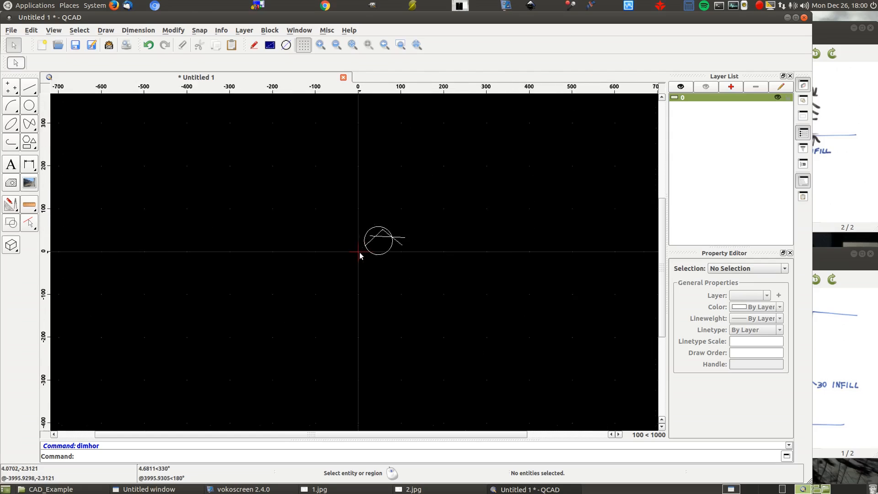
scroll(360, 255, "down", 2)
scroll(359, 255, "up", 6)
scroll(360, 254, "down", 5)
scroll(360, 254, "up", 4)
scroll(360, 254, "down", 4)
scroll(360, 252, "up", 4)
scroll(359, 253, "down", 4)
scroll(360, 252, "up", 4)
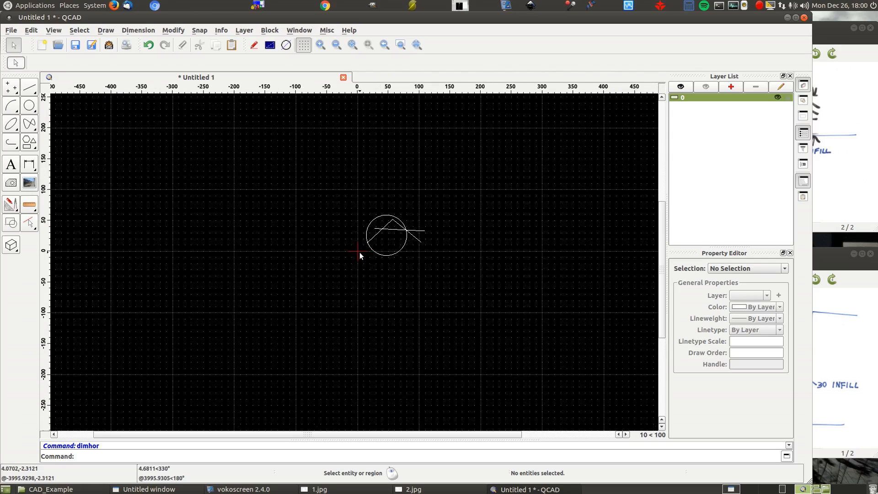
- Examine how the drawing view pans vertically and horizontally and zooms out
mouse_move(663, 279)
left_mouse_down()
mouse_move(664, 158)
mouse_move(664, 294)
left_mouse_up()
scroll(665, 293, "up", 20)
scroll(665, 294, "down", 20)
scroll(665, 294, "up", 10)
scroll(664, 293, "up", 5)
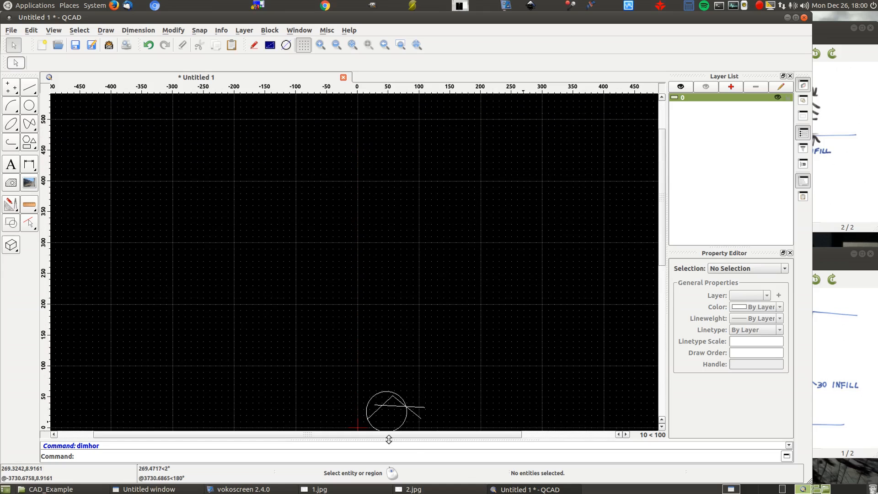
scroll(385, 433, "left", 2)
scroll(385, 433, "right", 5)
scroll(385, 433, "left", 5)
scroll(385, 433, "right", 3)
scroll(524, 195, "down", 3)
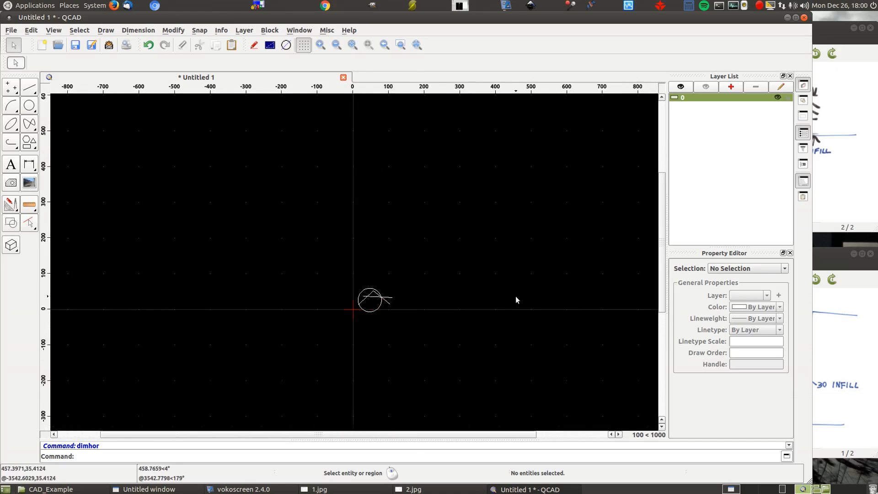
- Delete all the test lines and the circle from the drawing
scroll(516, 300, "up", 3)
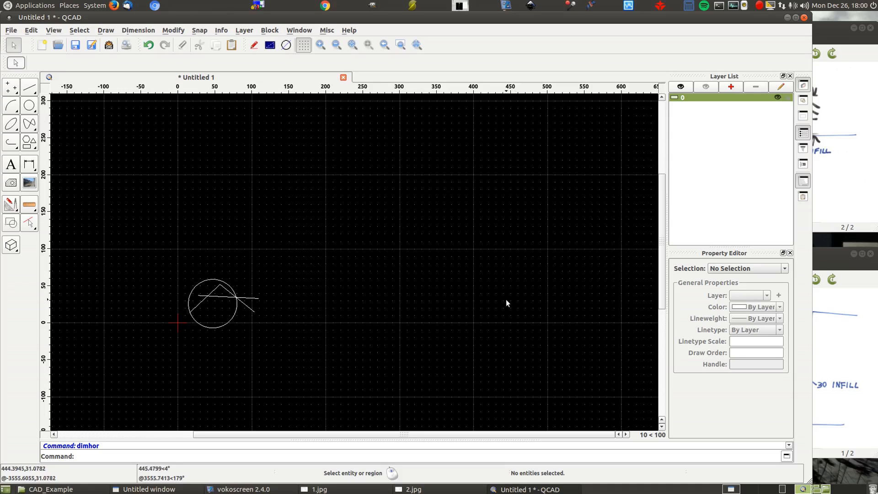
left_click_drag(123, 198, 369, 388)
key("Delete")
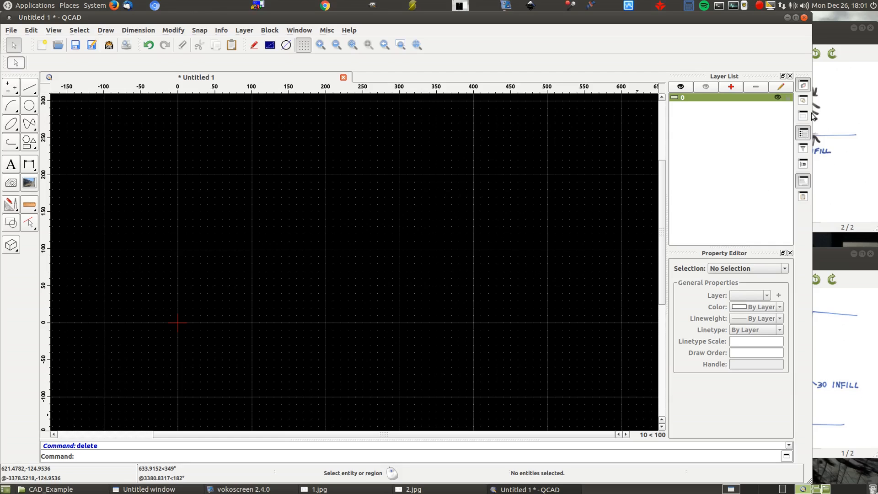
- Add a new layer named setout with the colour Green
left_click(731, 87)
type("setout")
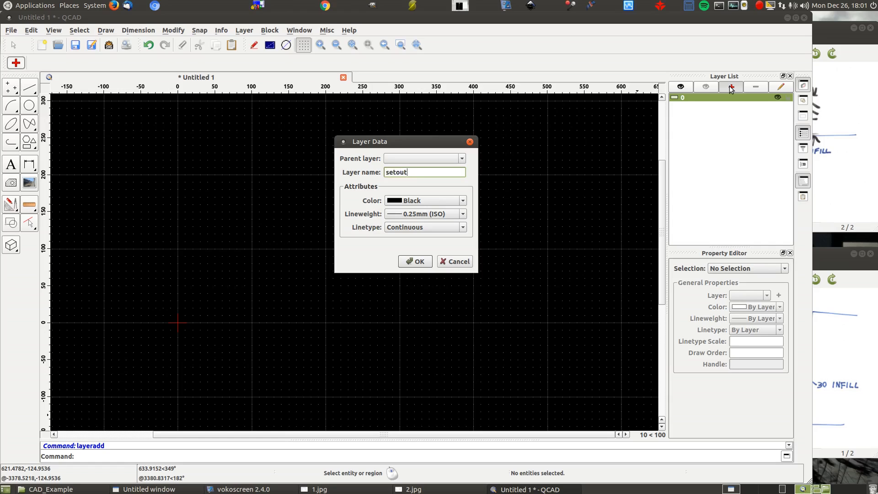
left_click(437, 201)
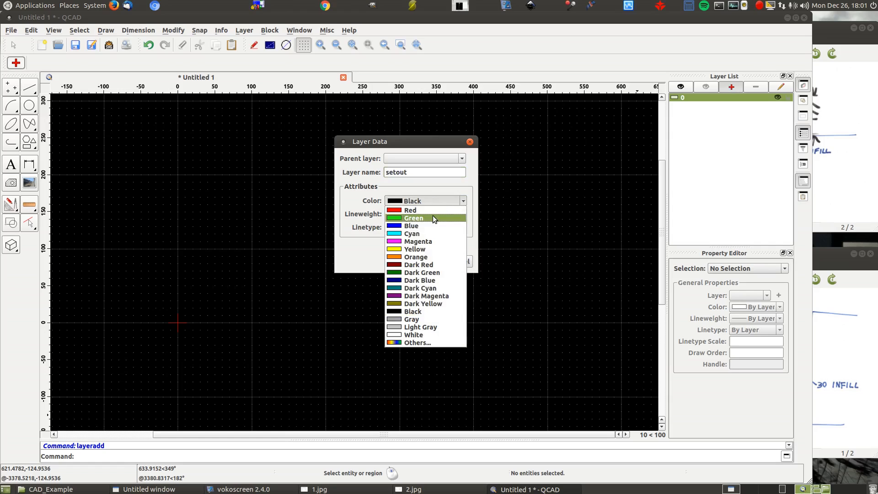
left_click(433, 217)
left_click(416, 261)
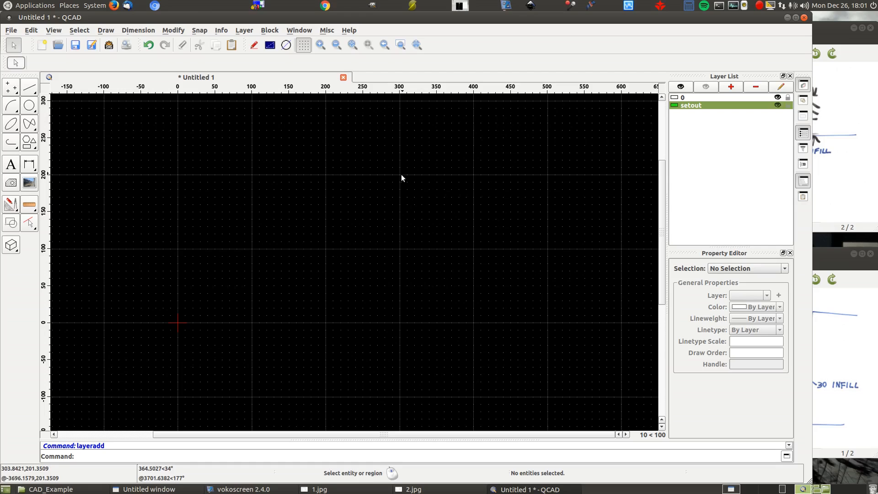
- Consult sketches 2.jpg and 1.jpg and draw a 10000 vertical line from 0,0 with the reference point set to Start
left_click(846, 191)
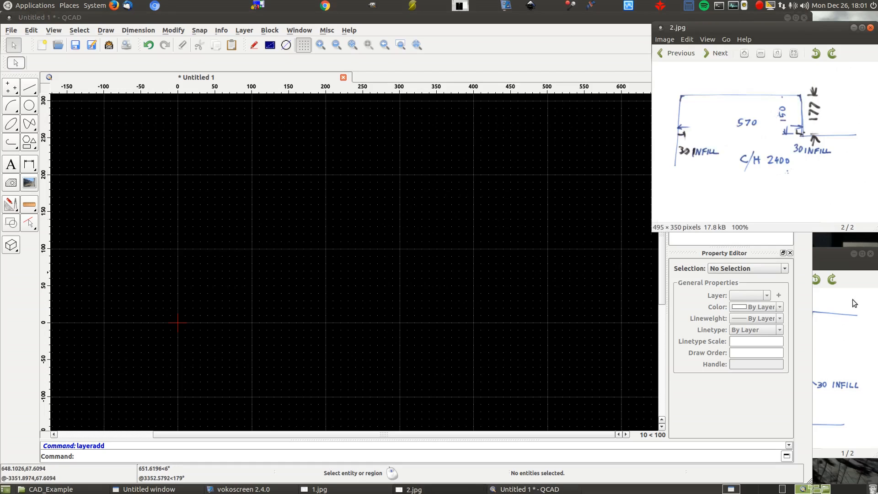
left_click(846, 327)
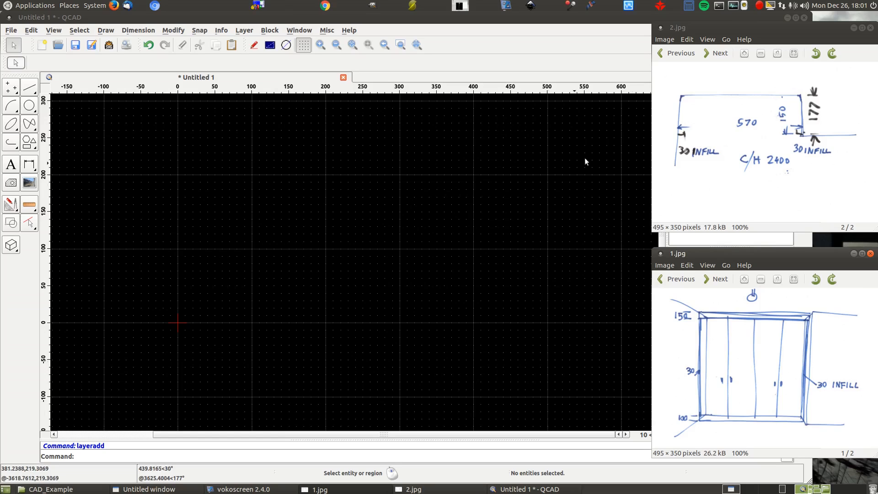
left_click(30, 91)
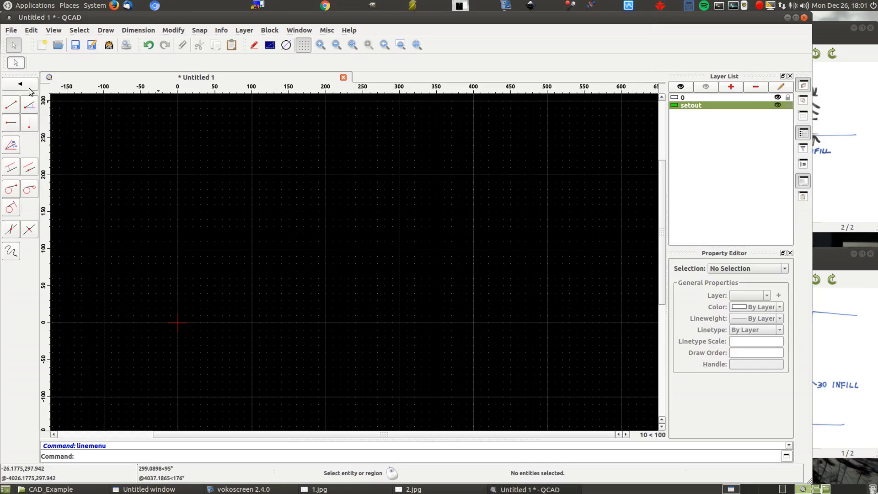
left_click(29, 123)
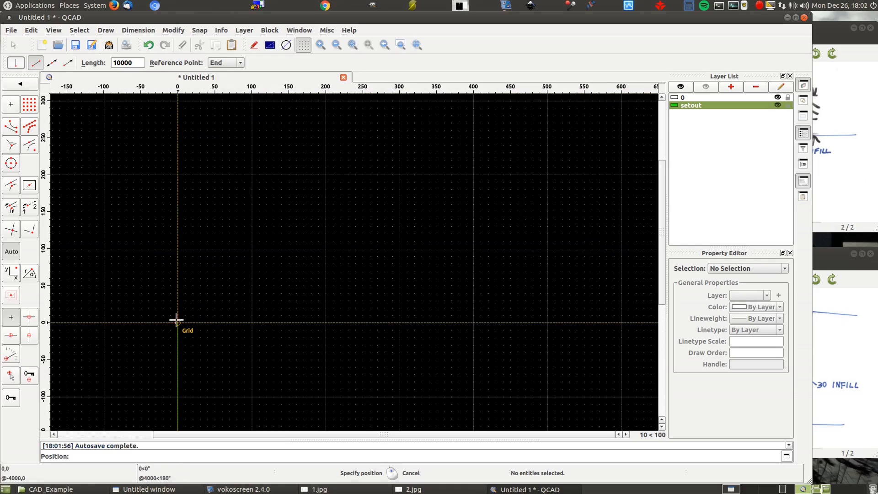
left_click(239, 63)
left_click(236, 73)
left_click(179, 322)
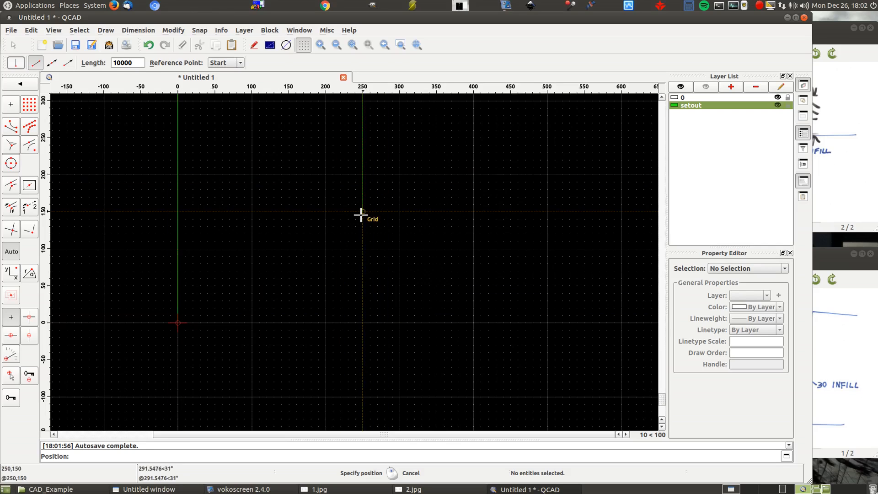
- Draw a 10000 horizontal line starting at 0,0 with the reference point set to Start
scroll(145, 341, "down", 9)
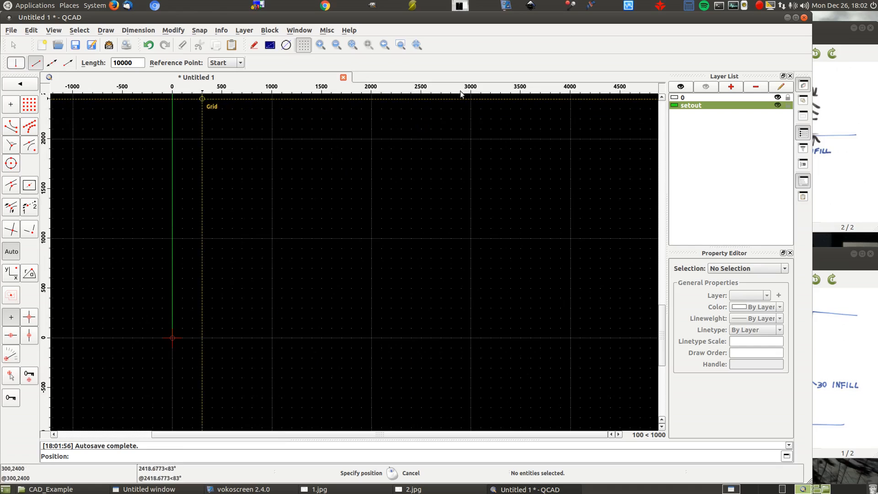
scroll(158, 351, "down", 1)
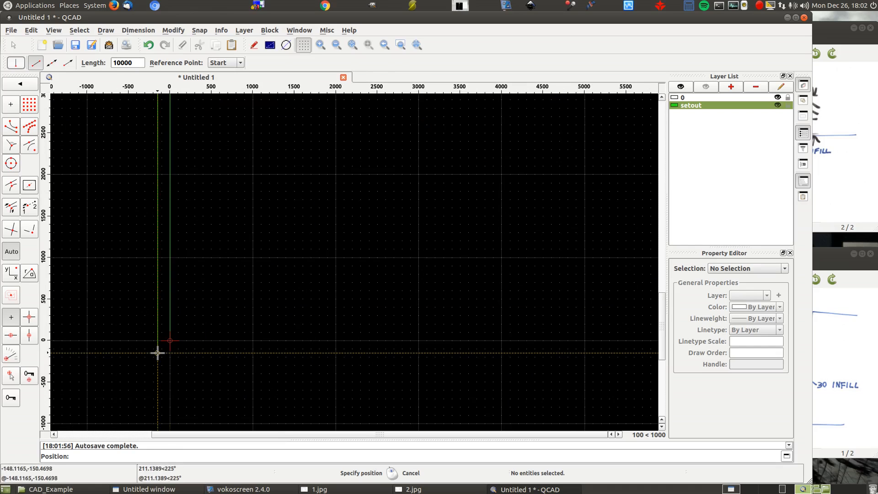
right_click(151, 210)
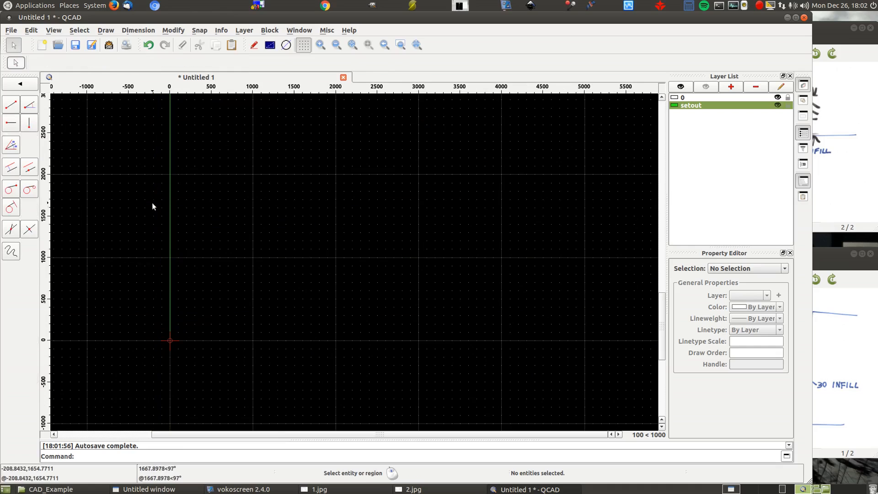
left_click(11, 122)
left_click(171, 339)
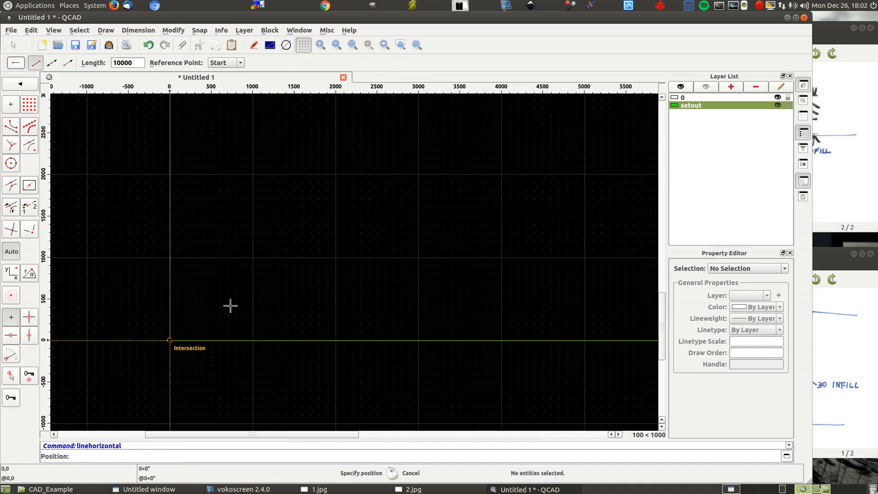
right_click(237, 289)
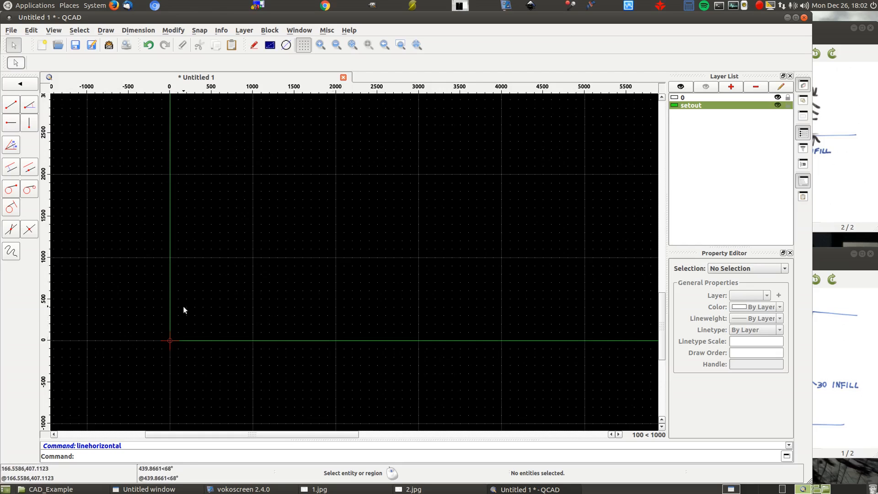
scroll(183, 306, "down", 10)
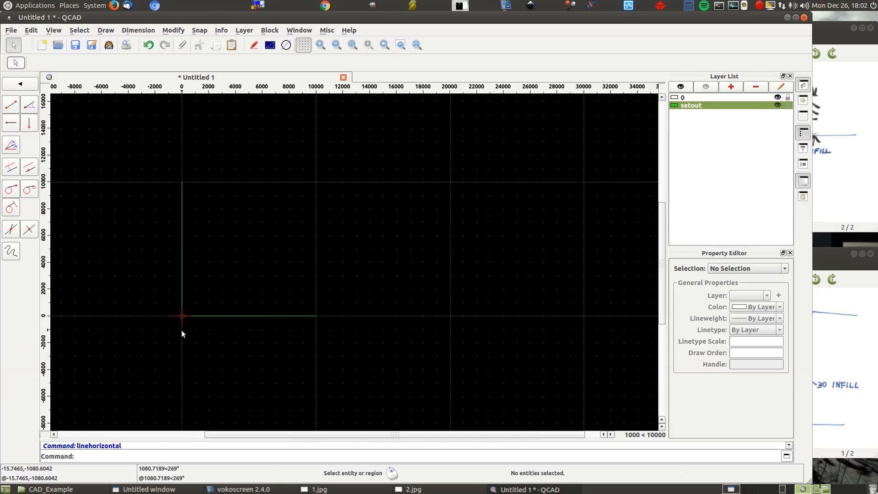
- Consult sketches 1.jpg and 2.jpg and draw another 10000 horizontal line starting at 0,4000 on the vertical line
left_click(816, 252)
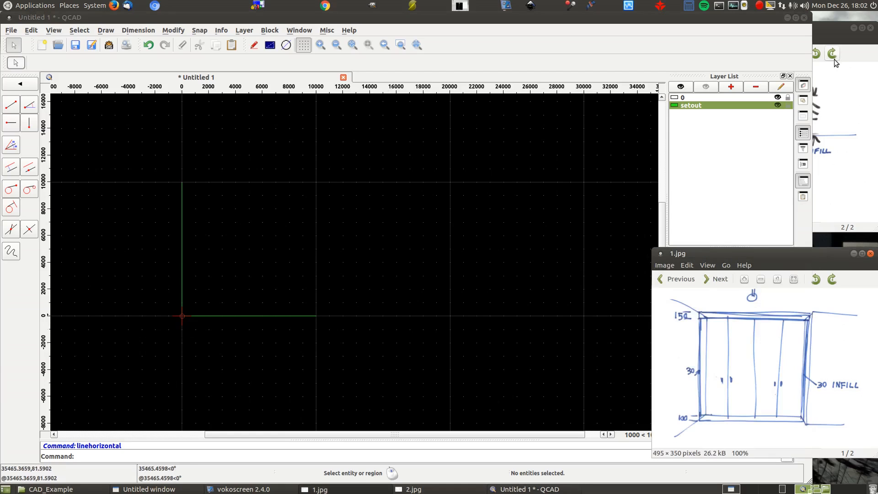
left_click(836, 24)
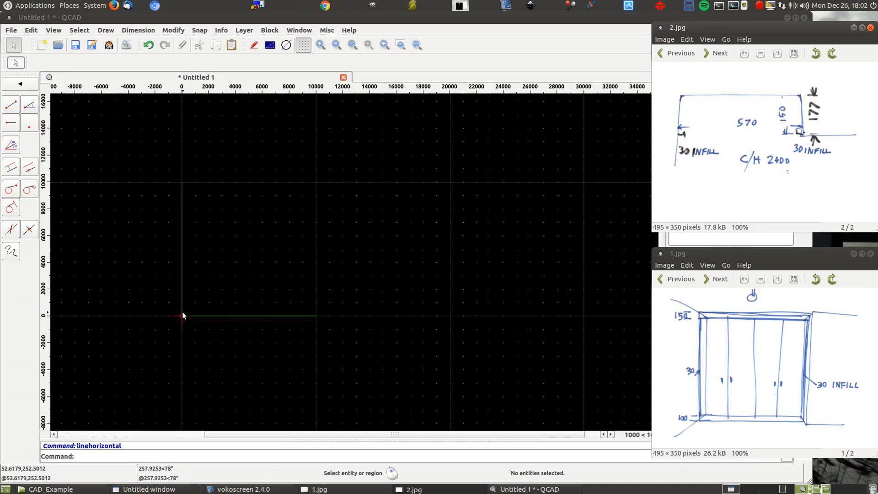
scroll(180, 303, "up", 3)
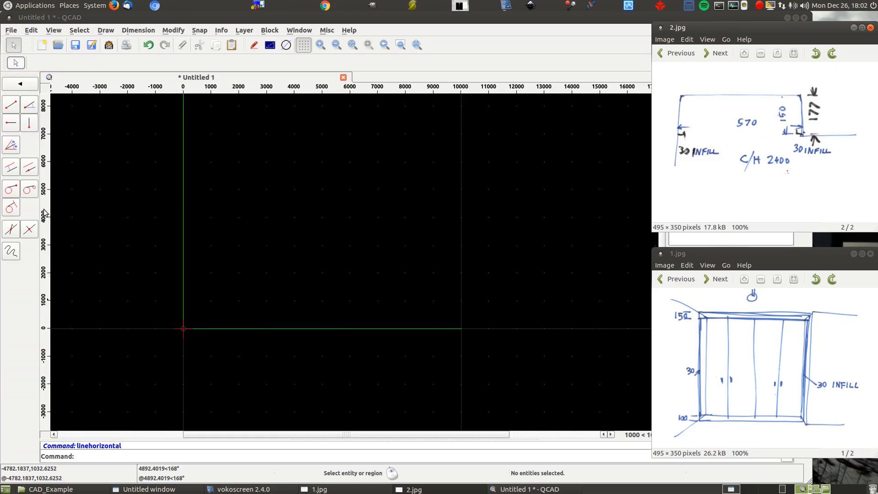
left_click(7, 126)
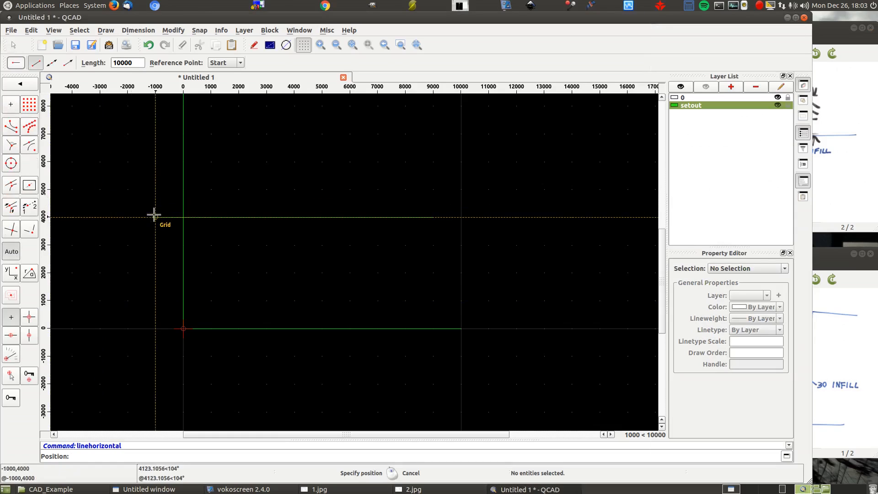
left_click(184, 218)
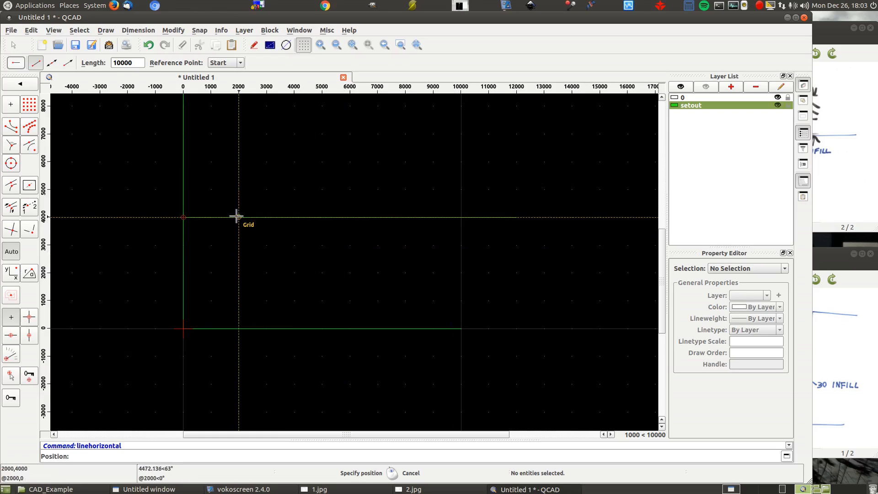
left_click(865, 149)
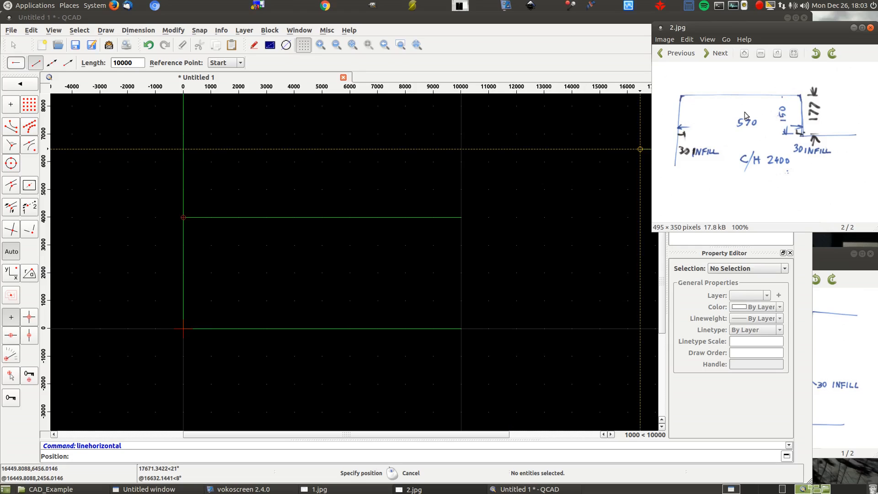
left_click(863, 342)
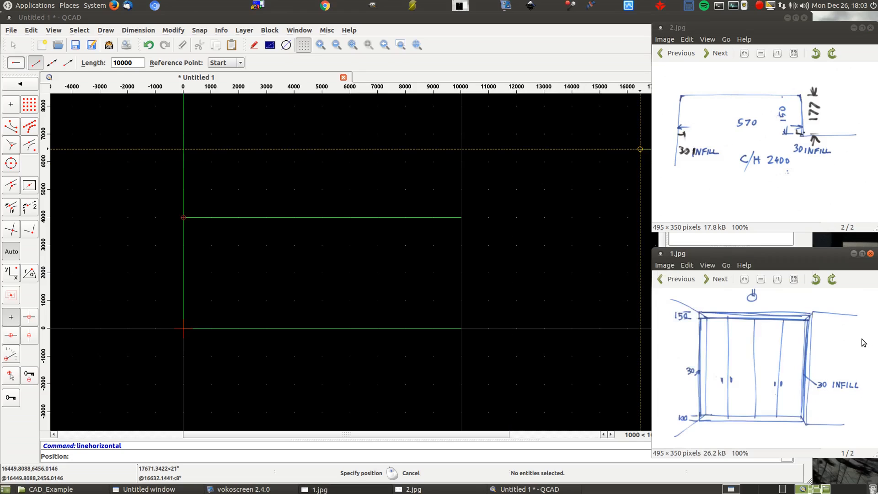
right_click(151, 176)
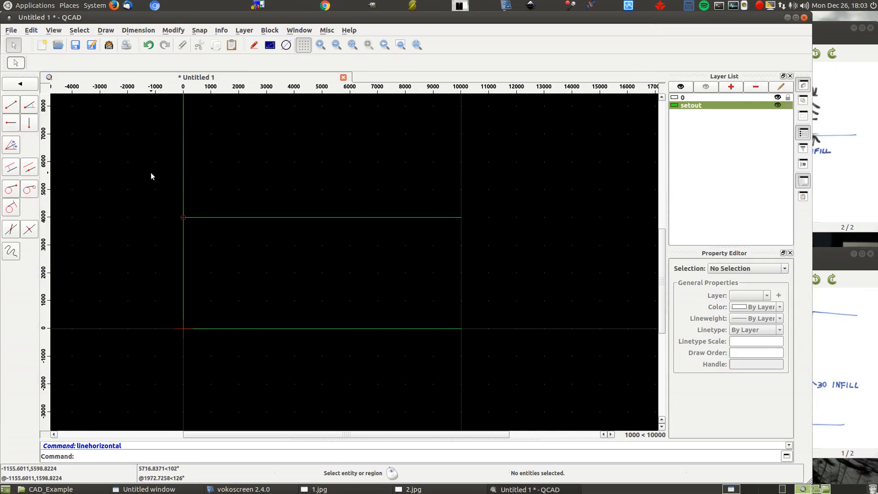
right_click(150, 172)
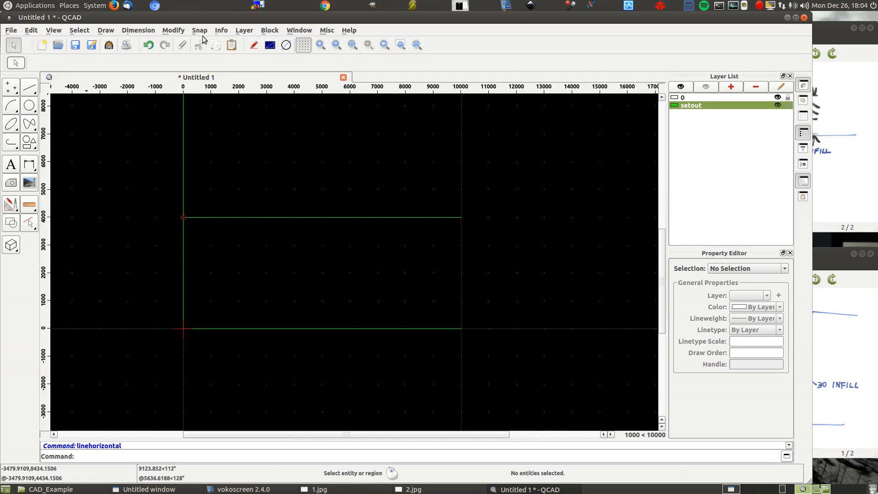
- Consult the sketches for the ceiling height and draw a parallel line at a distance of 2400 above the base line
left_click(29, 90)
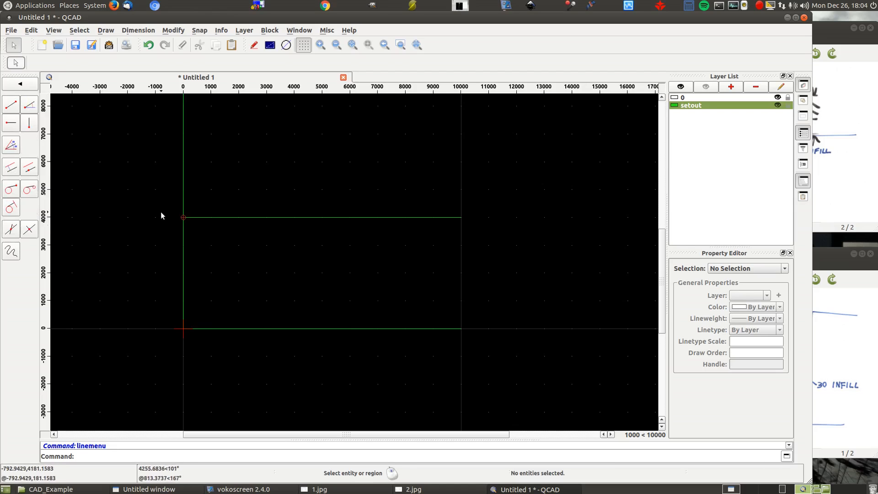
left_click(13, 170)
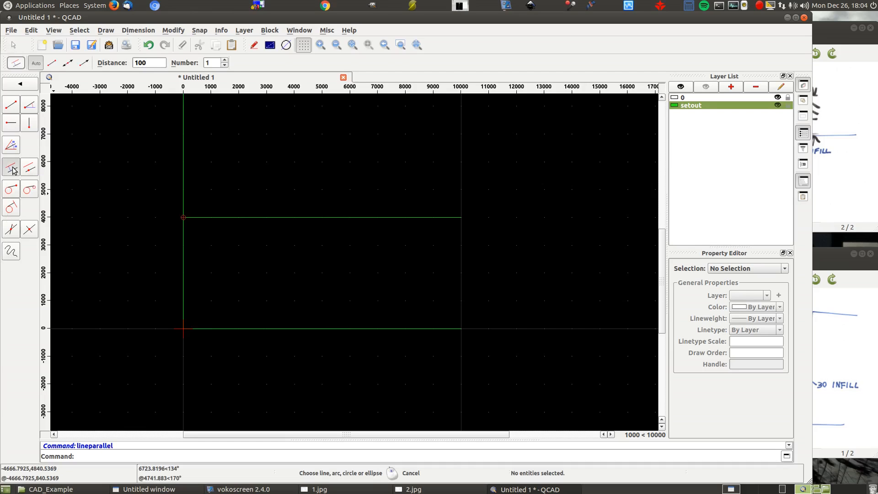
left_click(837, 404)
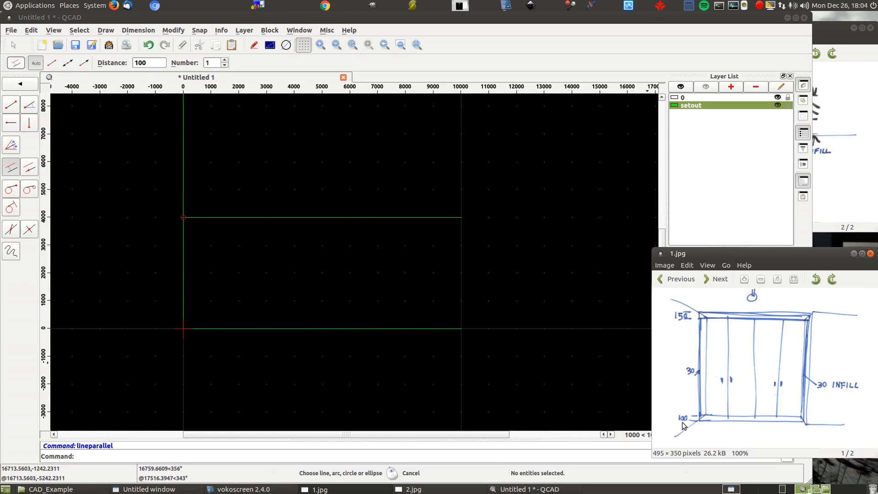
left_click(870, 231)
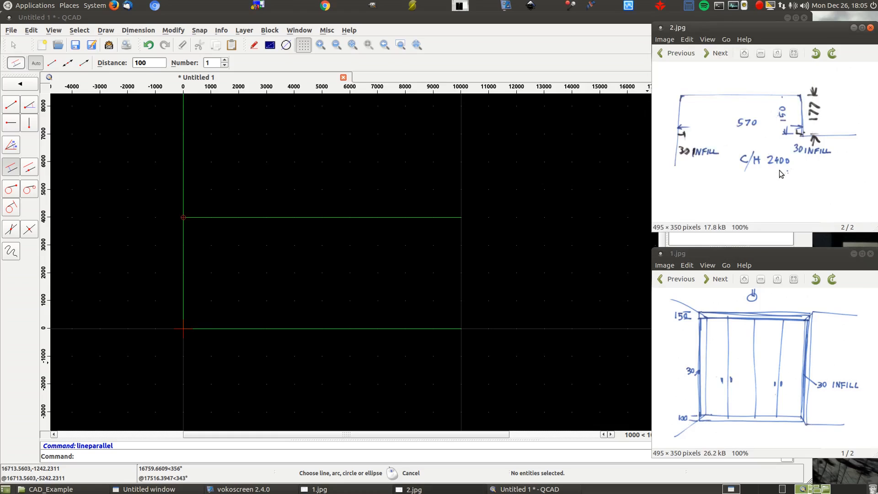
left_click(159, 62)
type("2400")
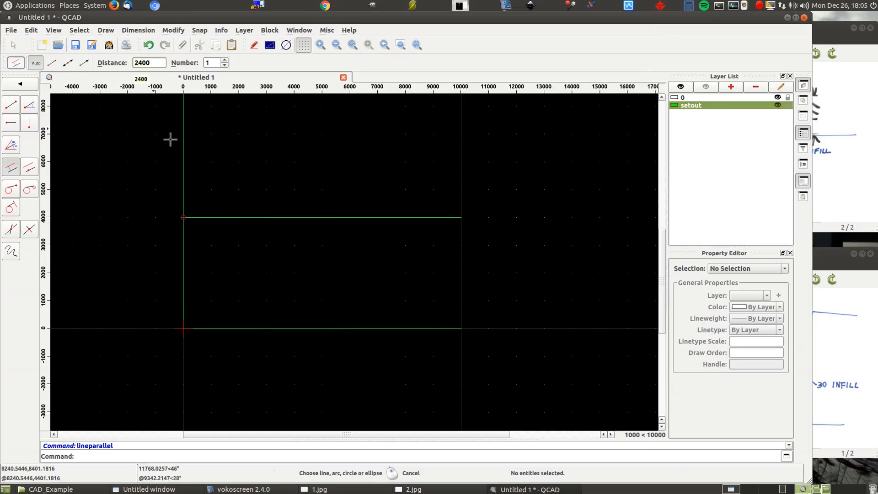
left_click(233, 326)
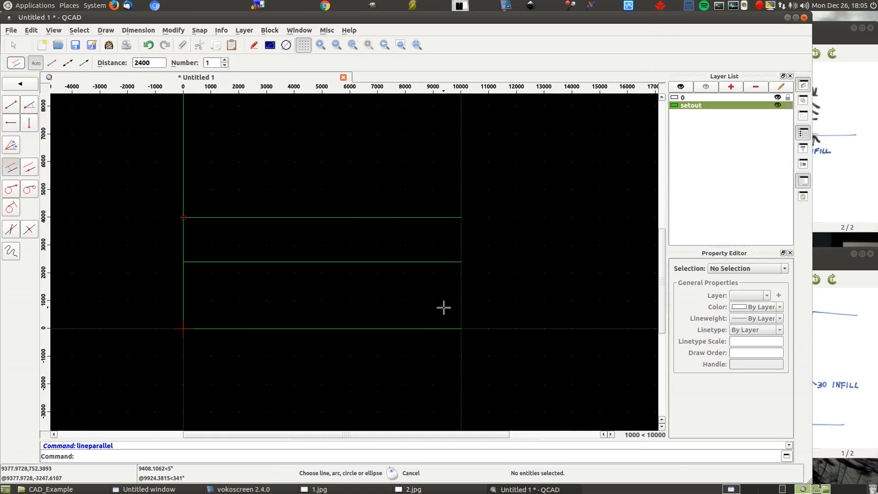
- Draw a parallel line at a distance of 100 above the base line, checking the height in sketch 1.jpg
double_click(165, 63)
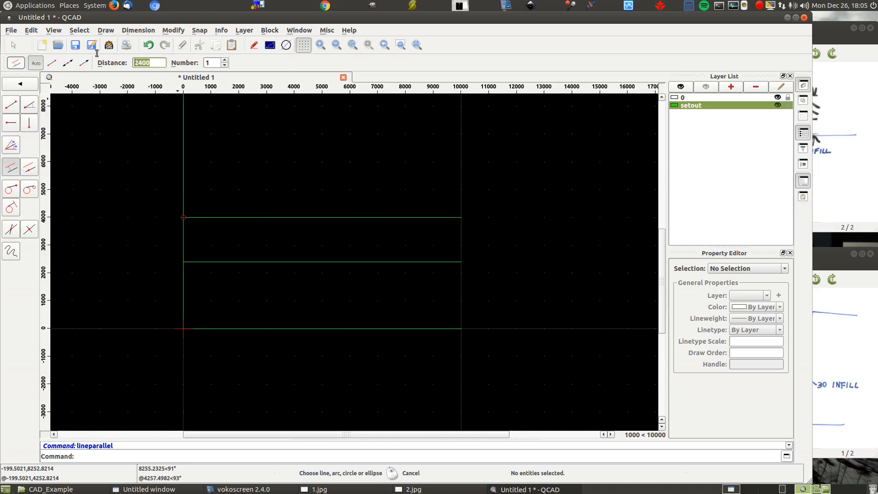
type("1")
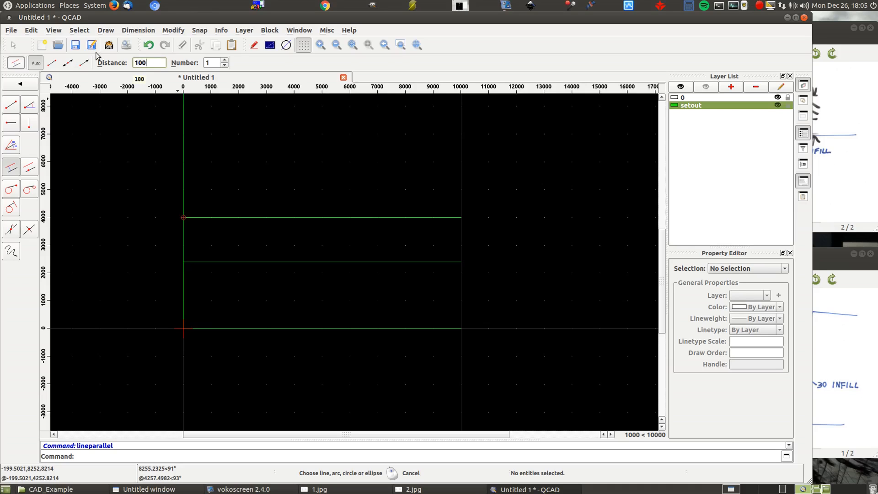
left_click(858, 375)
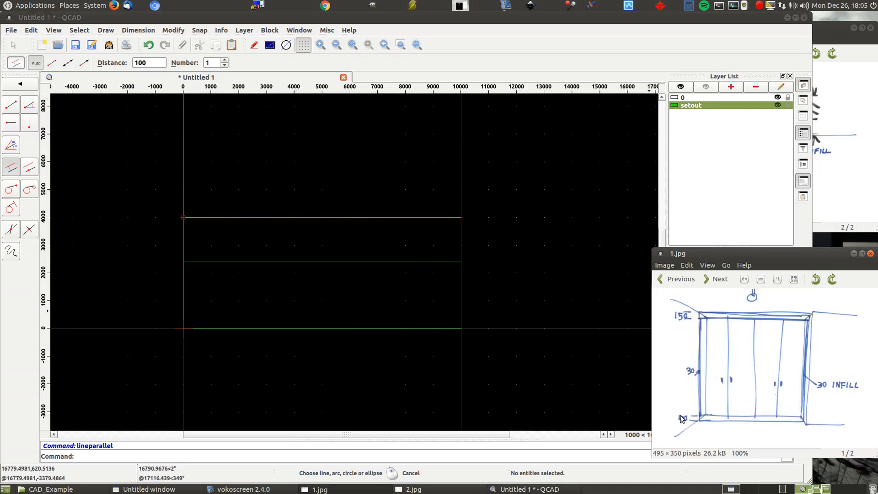
left_click(287, 325)
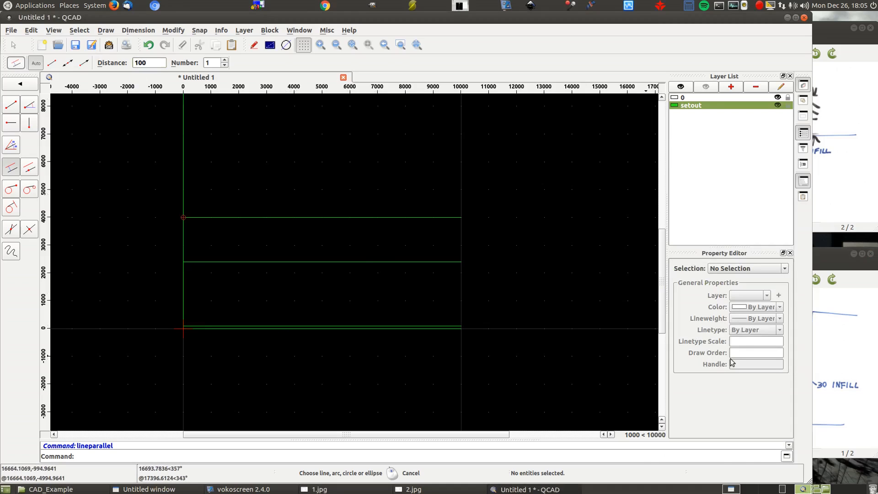
key("ctrl+z")
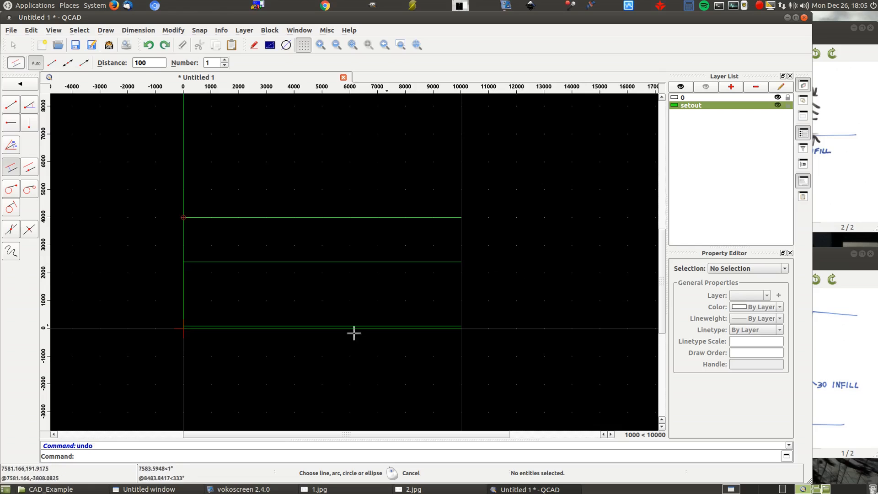
scroll(290, 336, "up", 6)
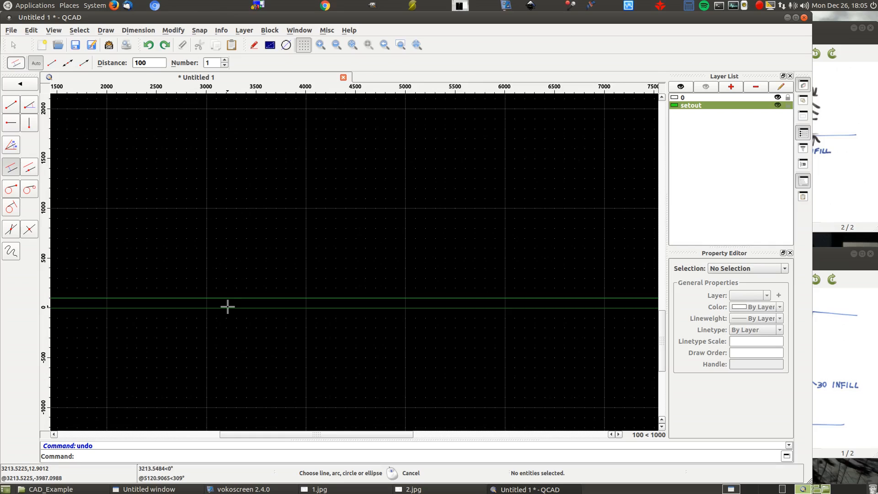
scroll(519, 242, "down", 7)
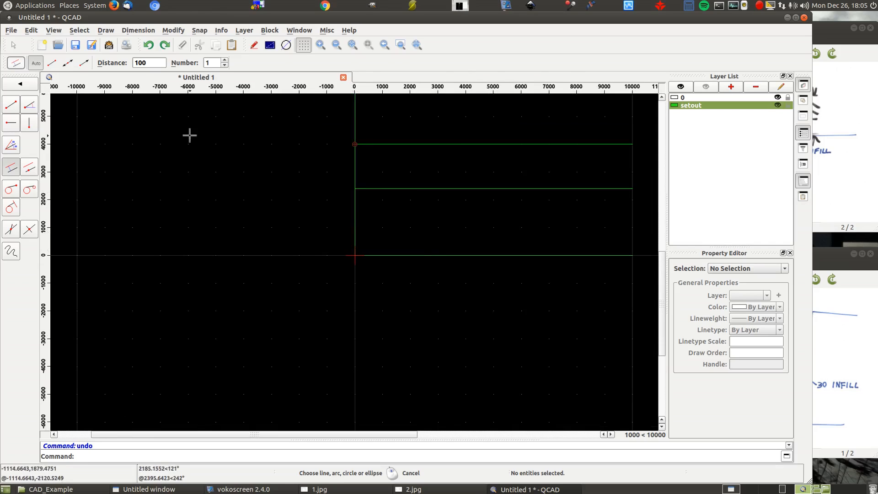
left_click(827, 383)
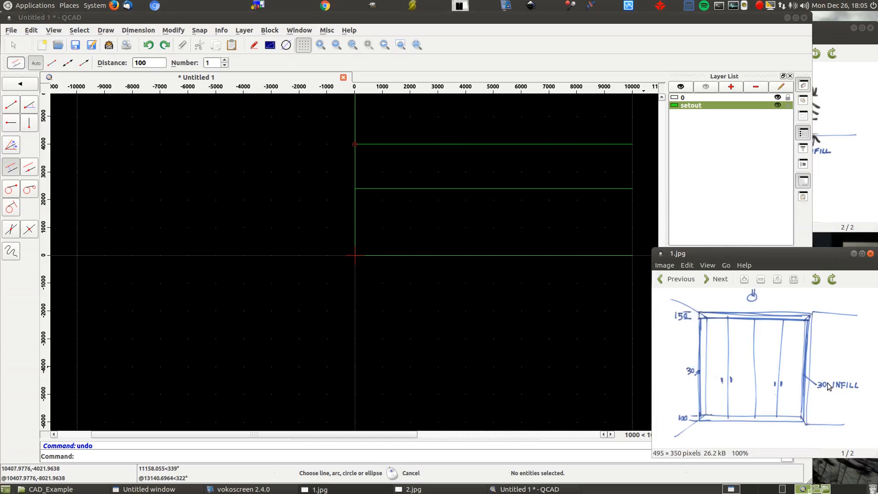
left_click(441, 253)
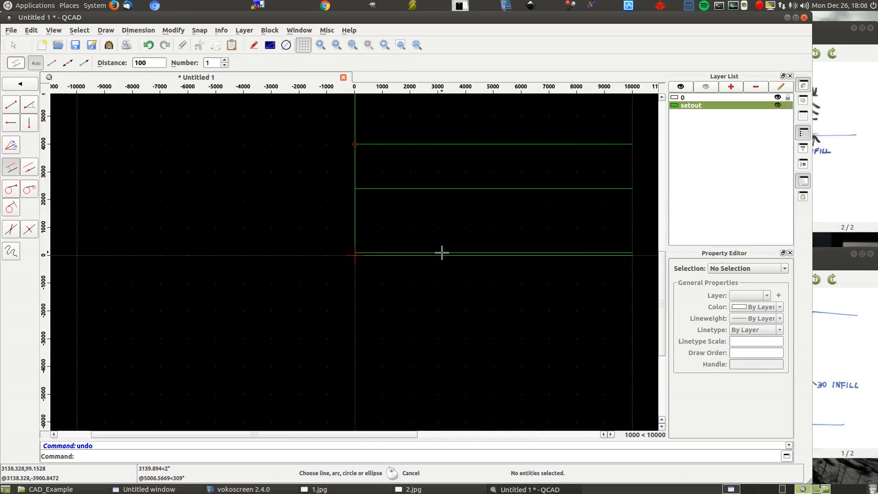
- Draw a parallel line at a distance of 150 below the 2400 ceiling line, checking sketch 1.jpg
double_click(135, 64)
type("150")
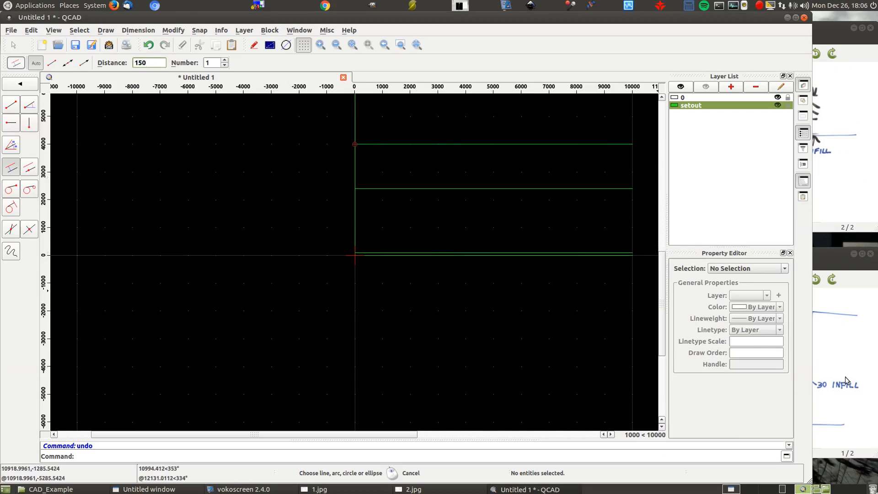
left_click(845, 381)
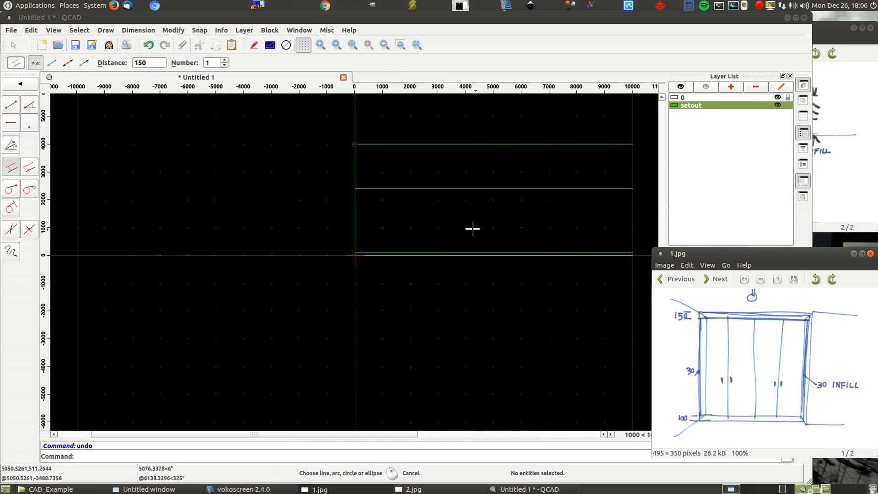
left_click(417, 192)
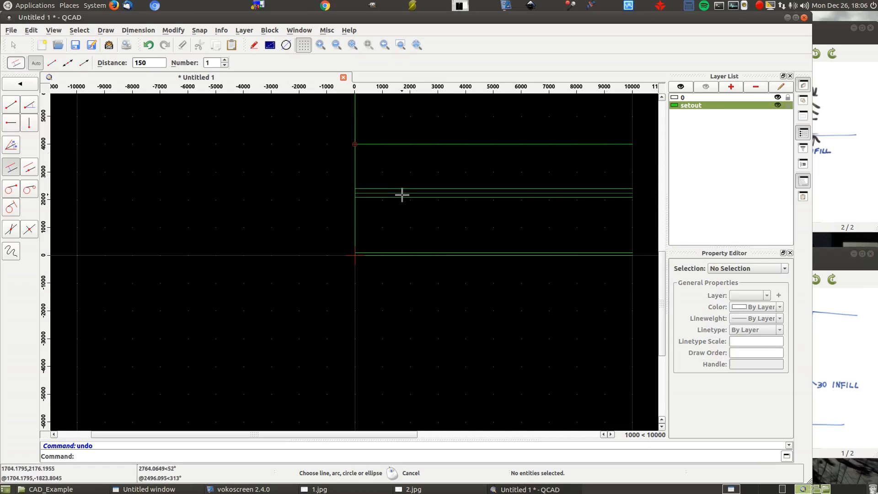
- Consult the sketches for the door width and draw a parallel line at a distance of 570*4 inside the vertical base line
left_click(840, 351)
left_click(847, 216)
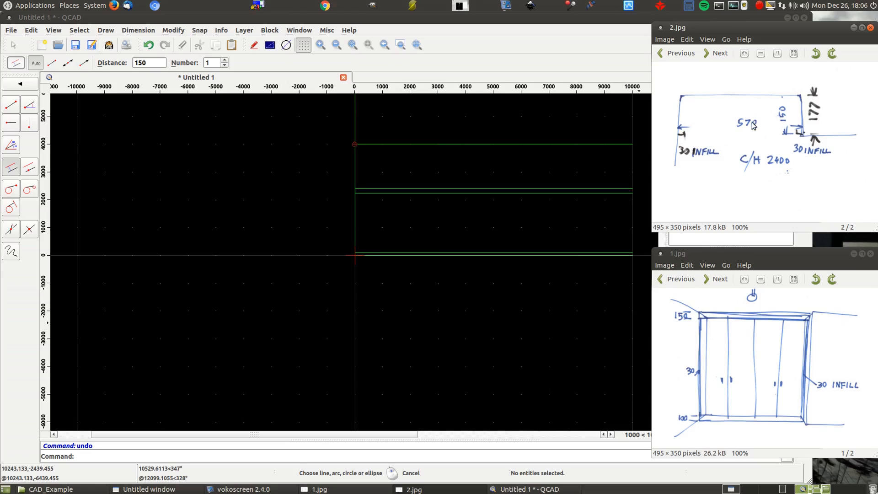
left_click(159, 59)
double_click(159, 60)
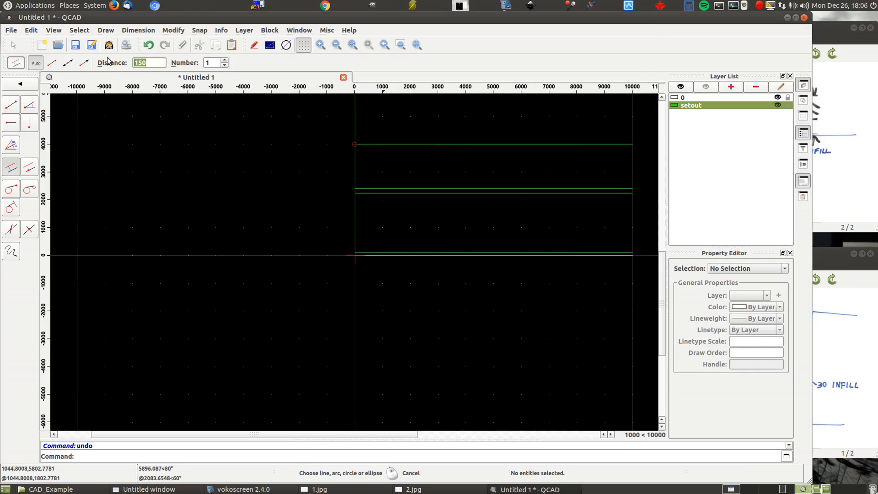
type("570*")
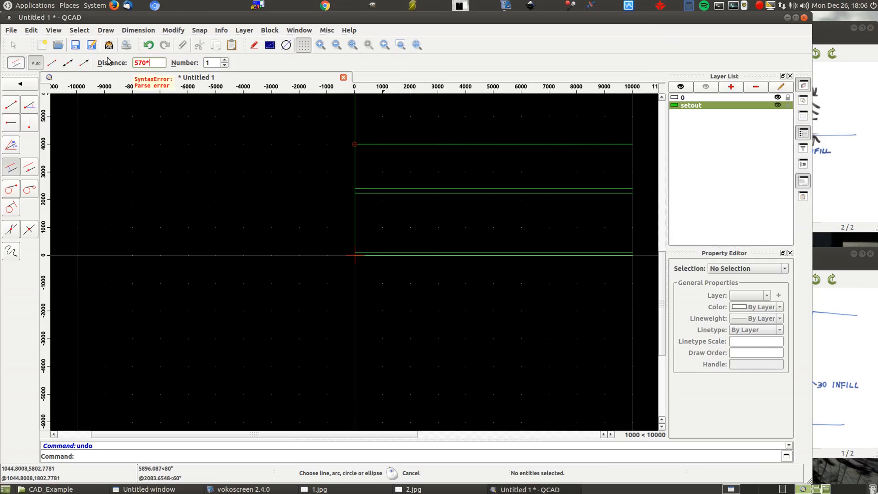
type("4")
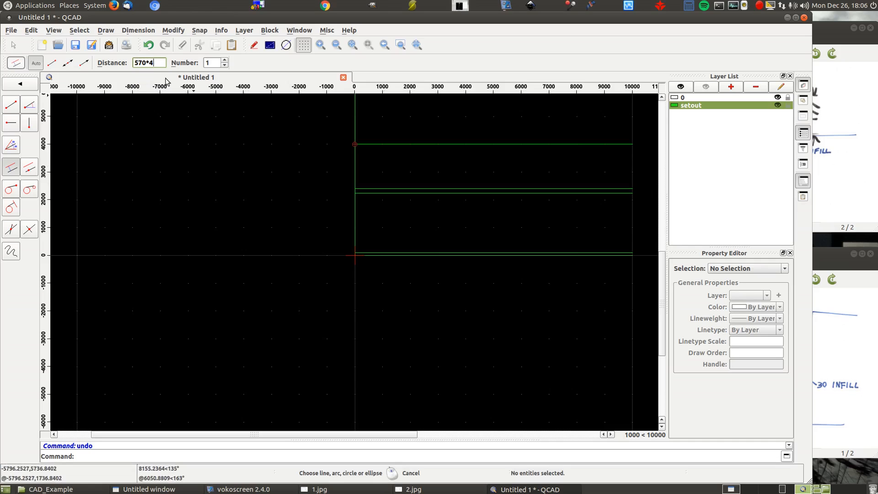
left_click(358, 228)
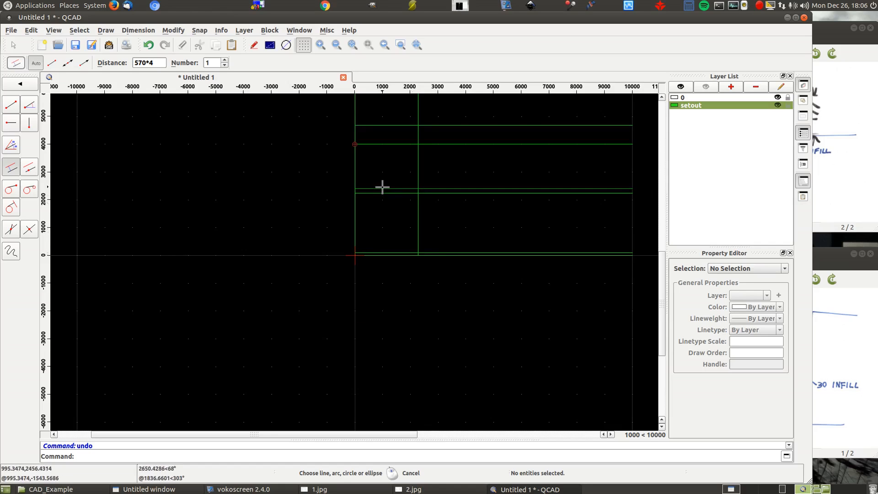
right_click(177, 178)
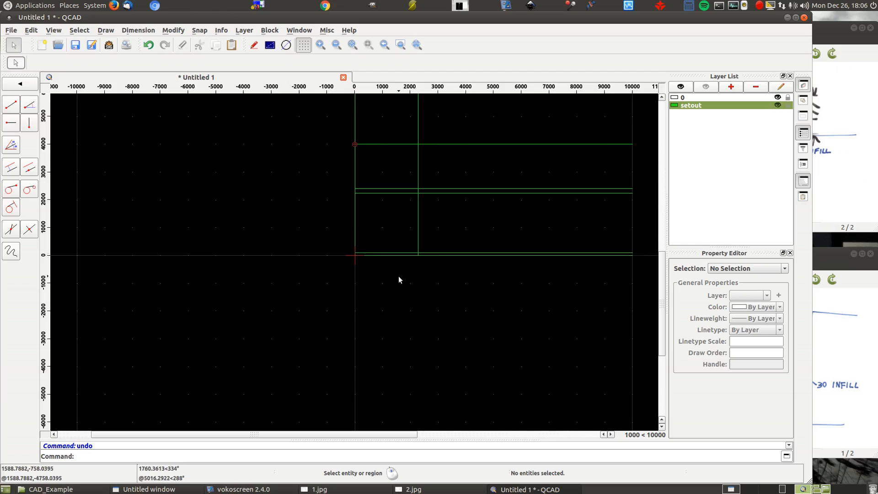
- Check the infill size in the sketches and draw parallel lines at a distance of 30 inside both vertical side lines
left_click(832, 331)
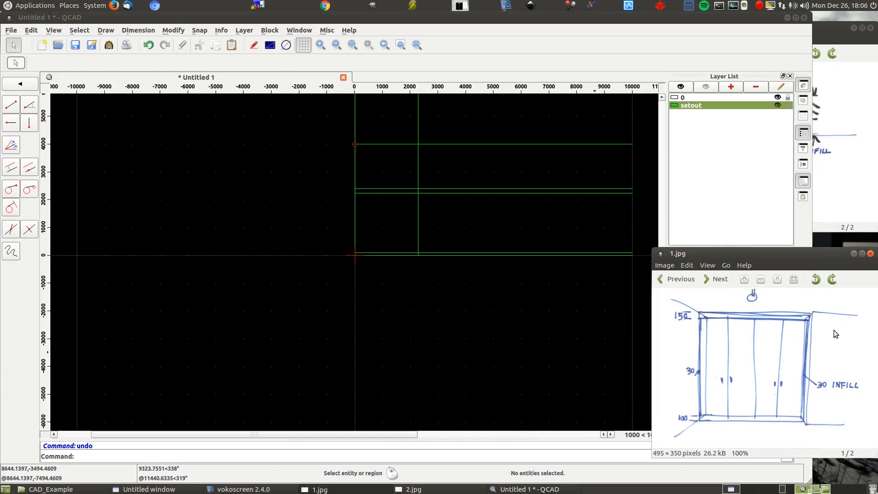
left_click(834, 186)
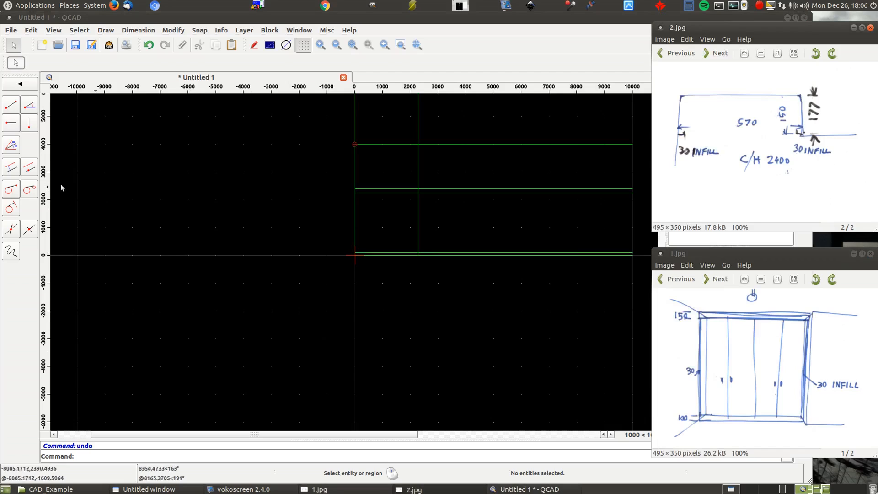
left_click(6, 171)
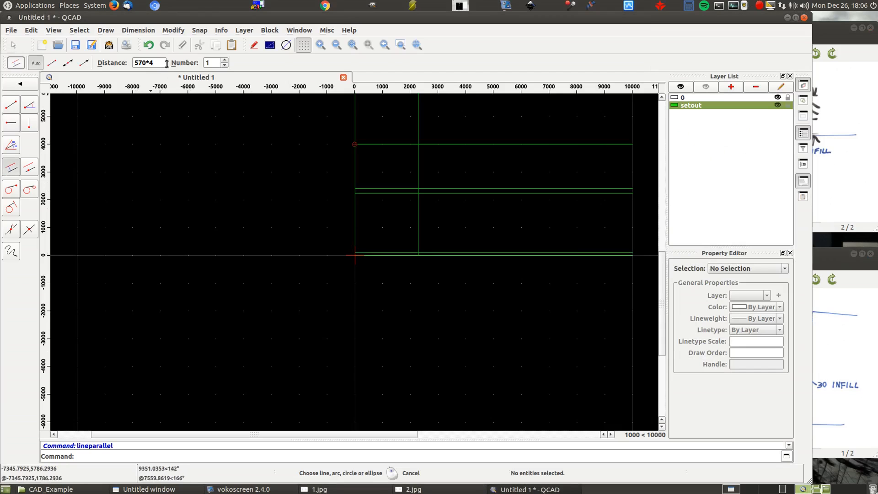
type("30")
scroll(367, 225, "up", 5)
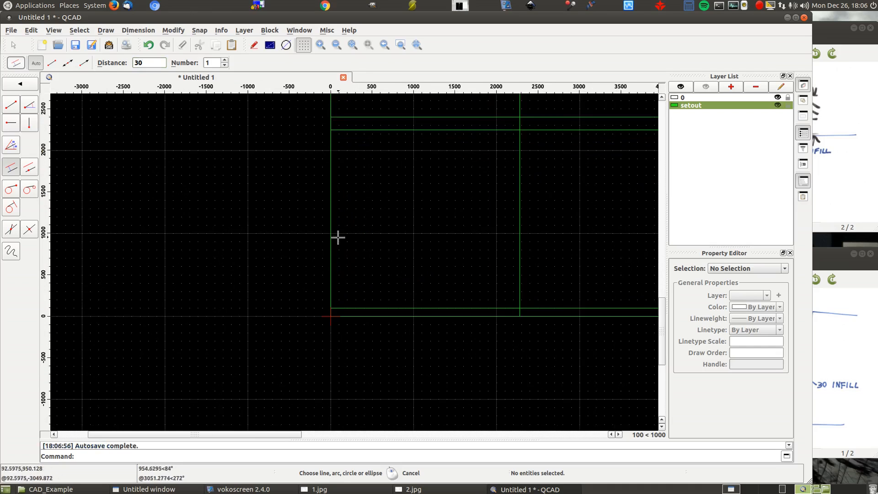
left_click(516, 234)
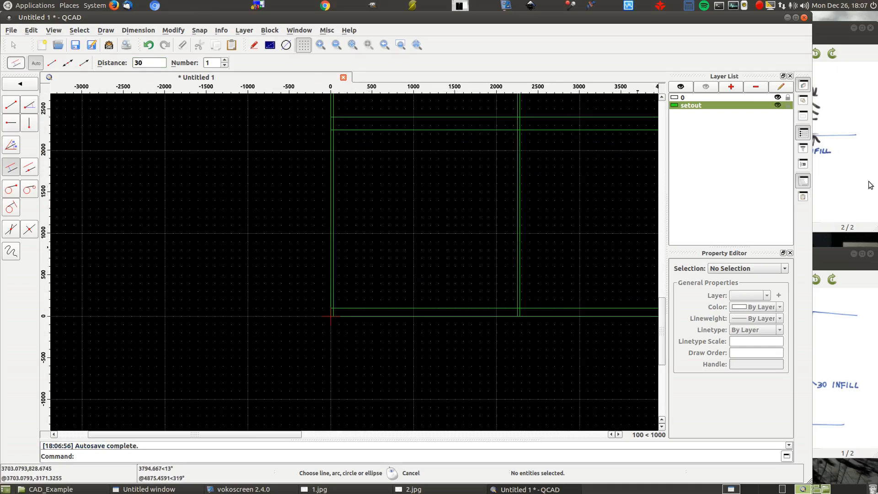
- Review both sketches and add a new layer named setout2 with the colour Red
left_click(872, 186)
left_click(831, 361)
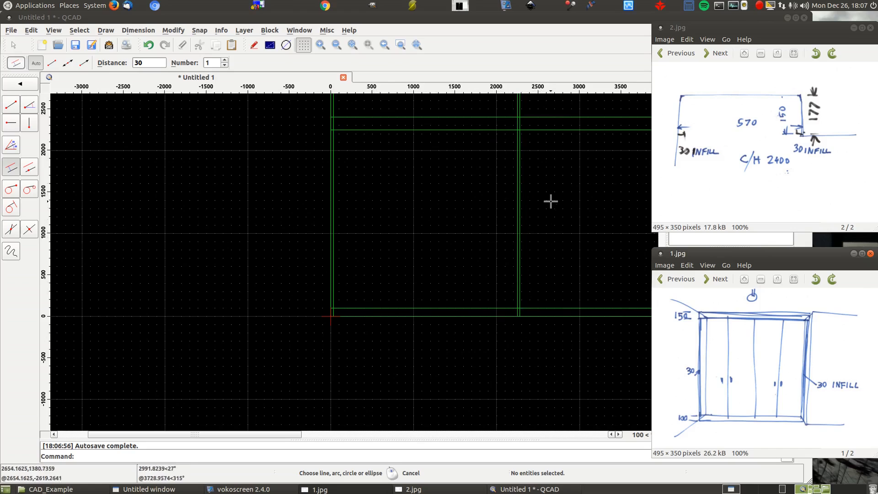
scroll(544, 187, "up", 2)
scroll(372, 210, "down", 3)
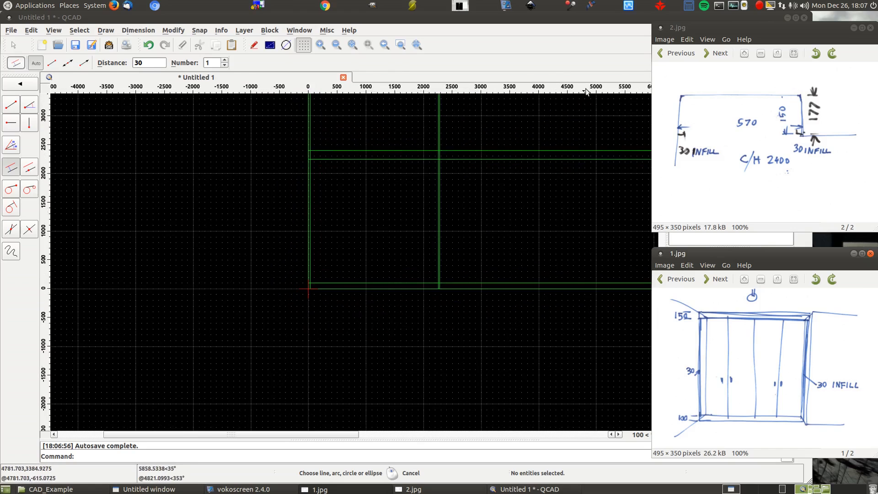
left_click(555, 18)
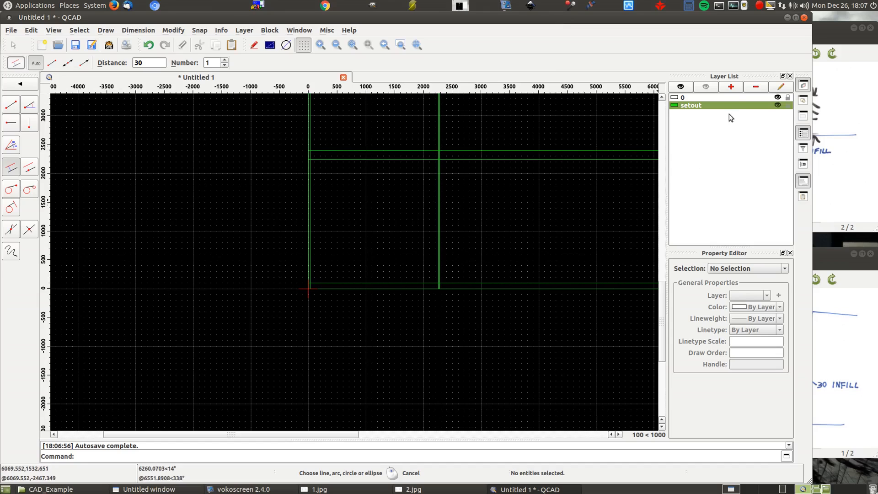
left_click(731, 86)
type("setout")
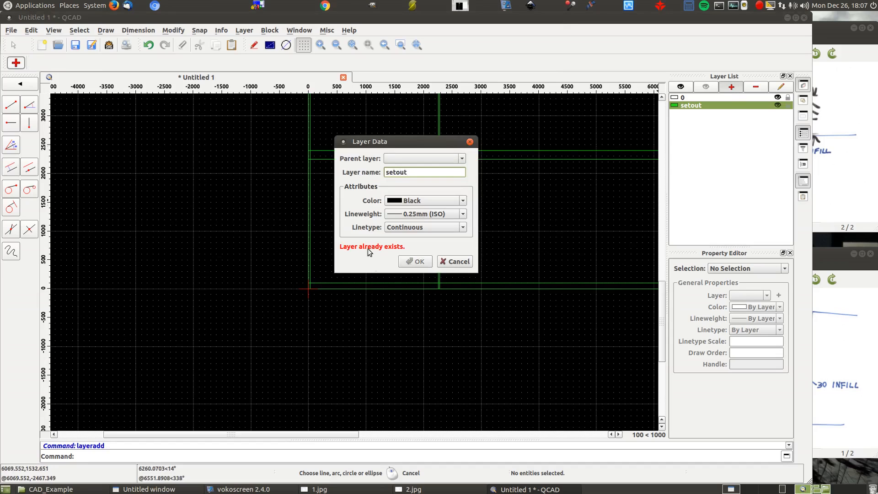
type("2")
left_click(413, 201)
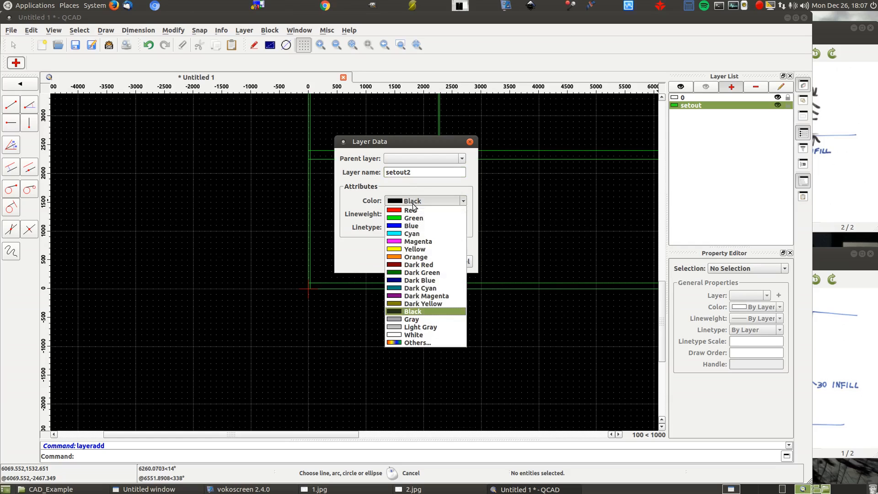
left_click(411, 210)
left_click(415, 262)
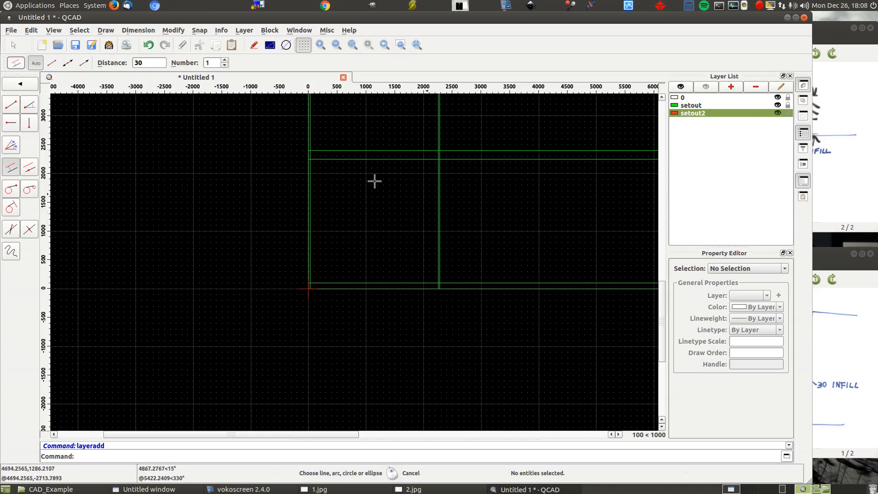
- Draw parallel lines on setout2 at a distance of 16 inside all four sides of the cupboard outline
double_click(150, 62)
type("16")
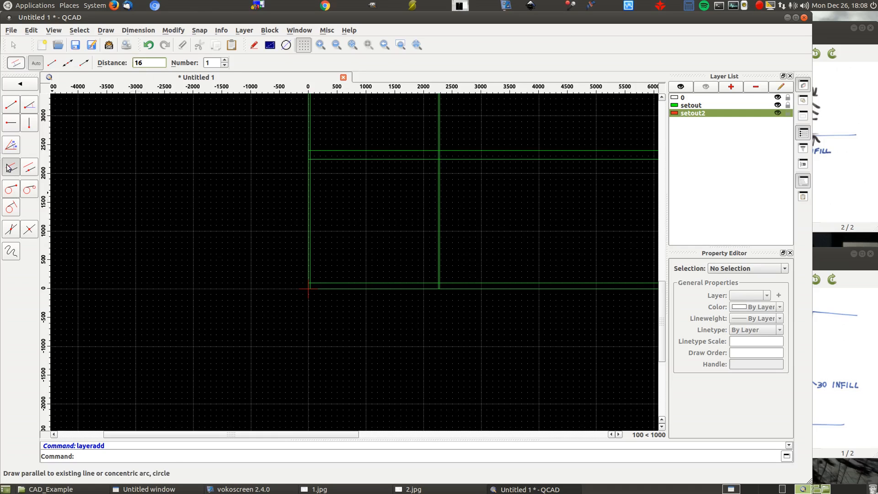
scroll(355, 170, "up", 6)
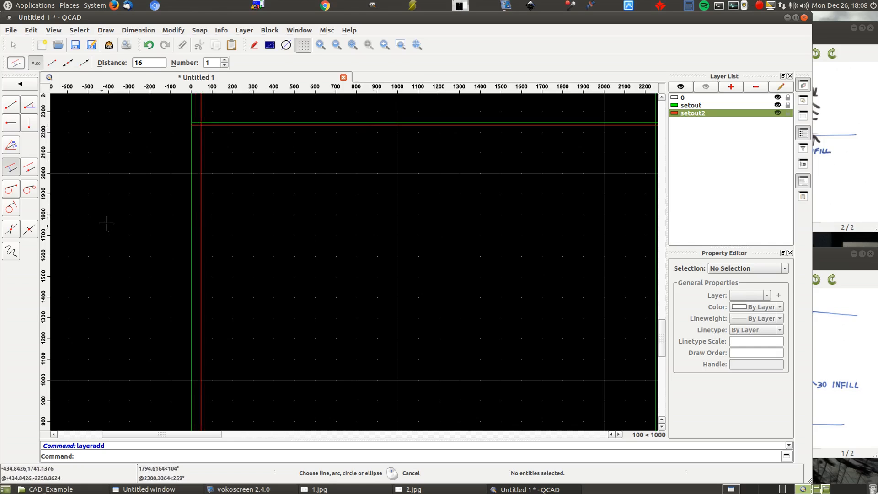
scroll(118, 217, "down", 4)
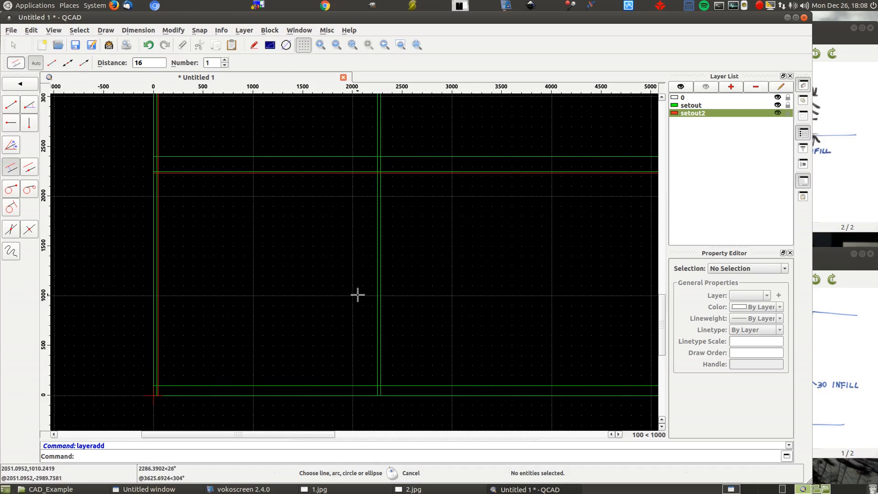
scroll(360, 296, "up", 4)
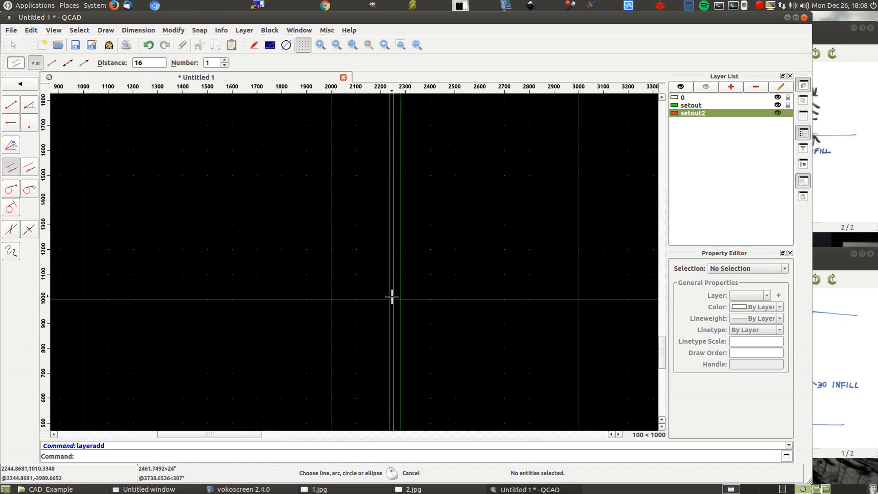
left_click(392, 297)
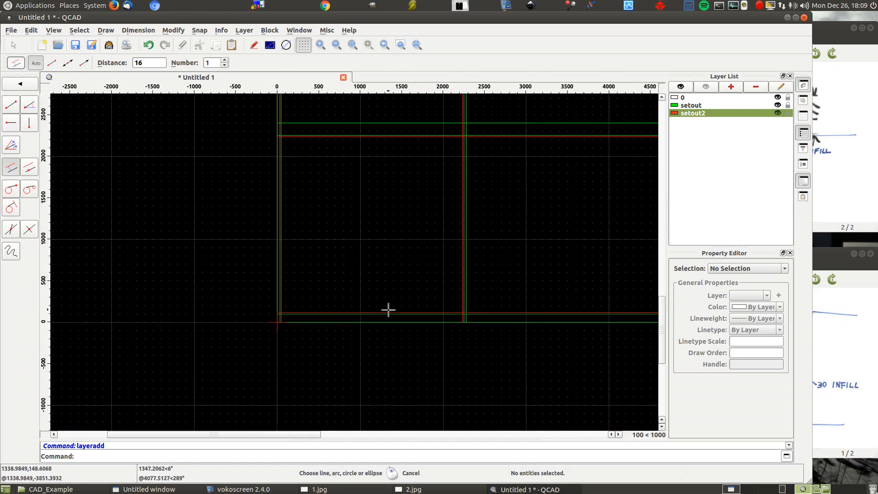
left_click(388, 310)
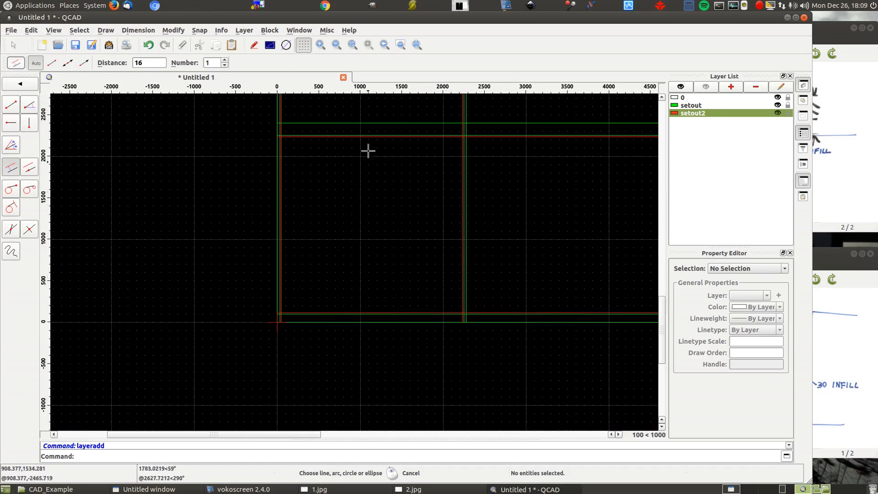
left_click(371, 136)
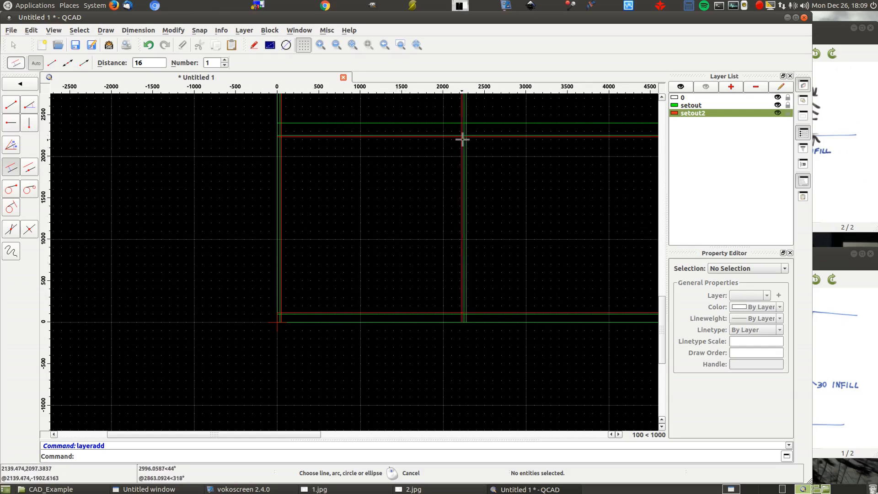
scroll(464, 138, "up", 3)
scroll(471, 133, "up", 3)
scroll(505, 135, "up", 1)
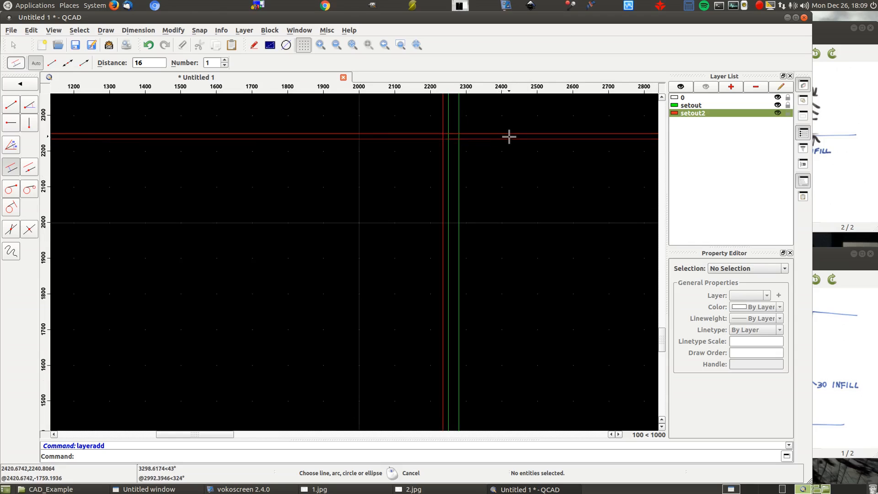
scroll(509, 136, "down", 4)
left_click(509, 136)
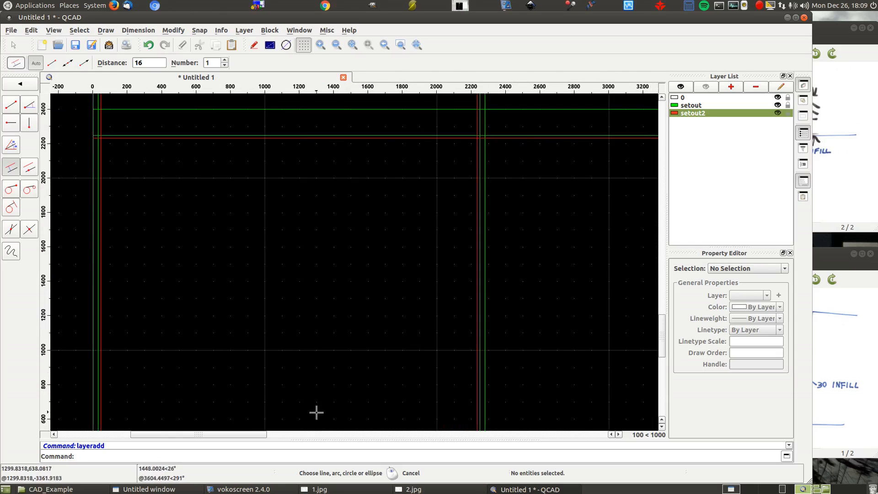
- Check sketch 1.jpg and measure the point-to-point distance between the inner infill lines along the green line 150 below the ceiling
left_click(861, 380)
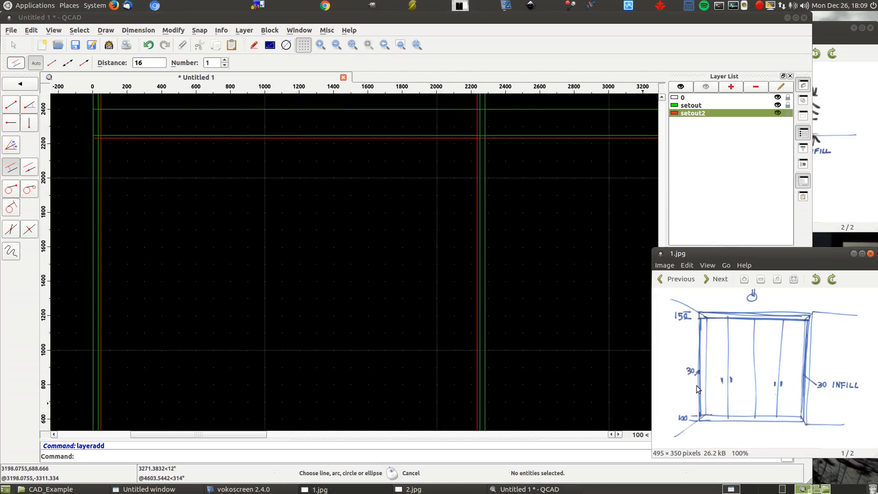
scroll(488, 220, "down", 3)
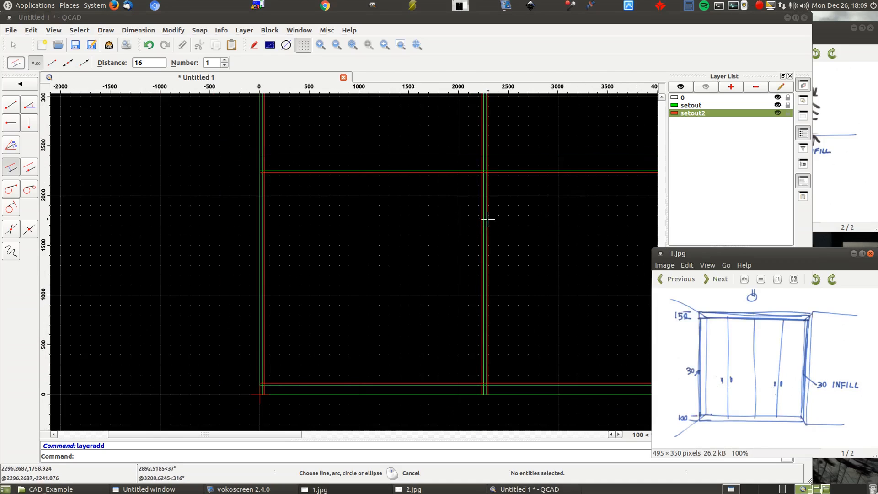
left_click(221, 30)
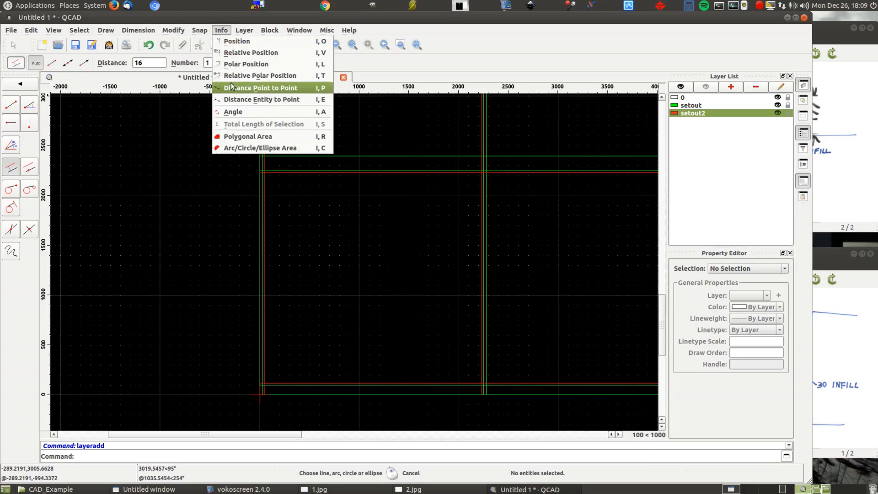
left_click(242, 88)
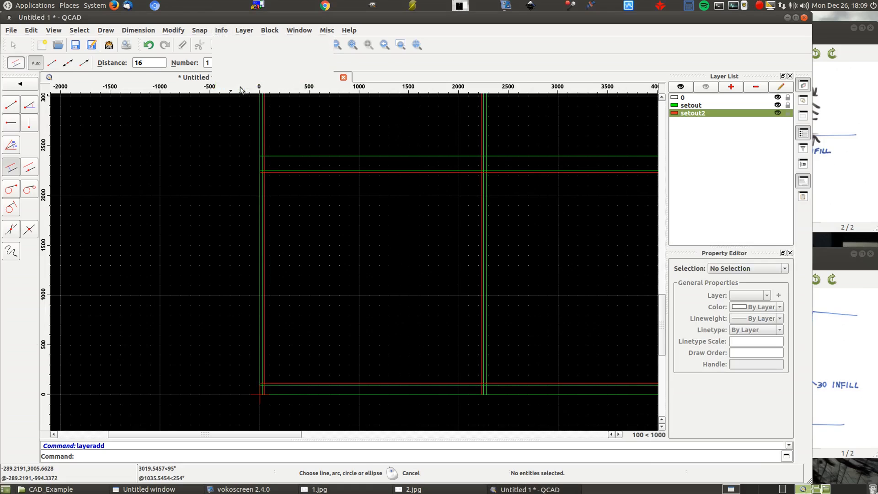
scroll(296, 149, "up", 3)
scroll(296, 148, "up", 3)
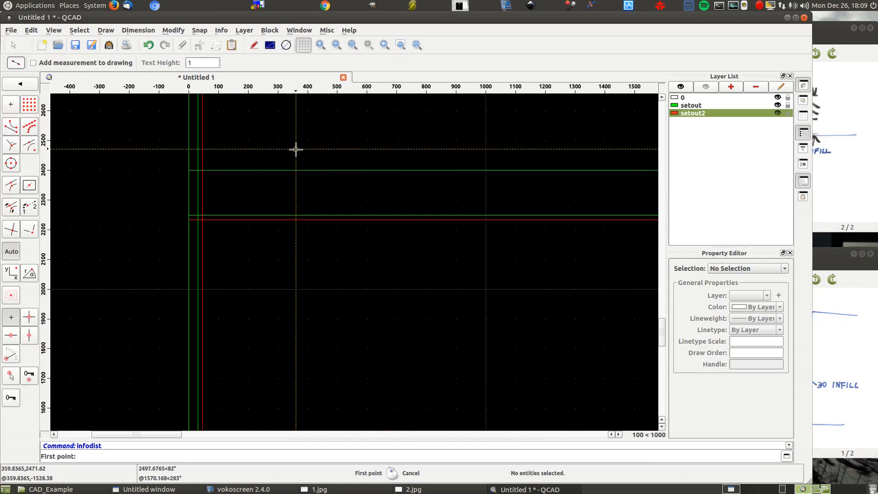
left_click(196, 215)
scroll(107, 146, "down", 3)
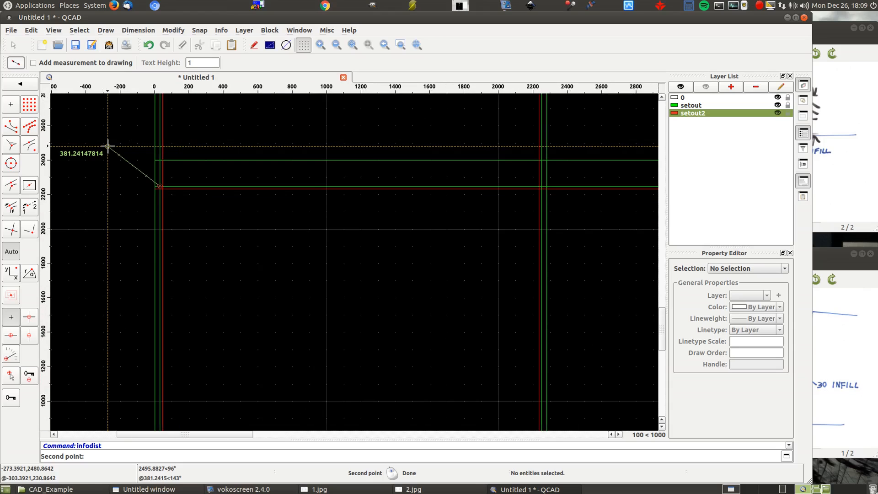
scroll(610, 177, "up", 3)
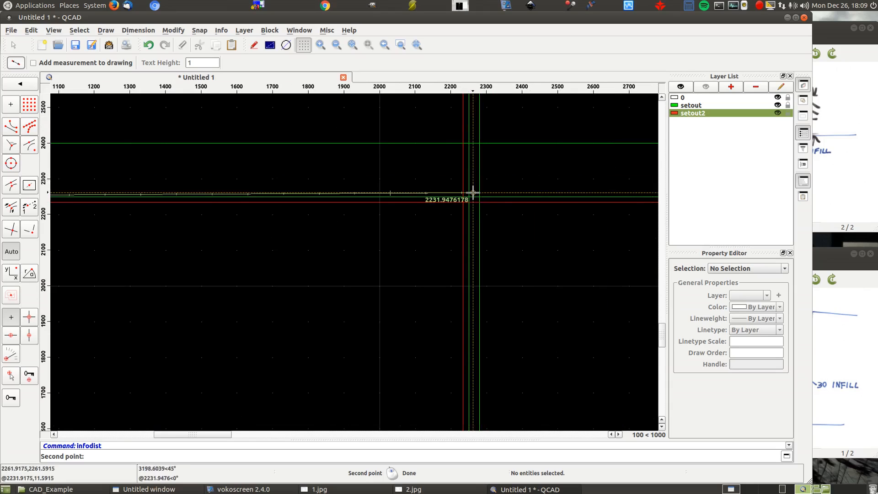
left_click(470, 196)
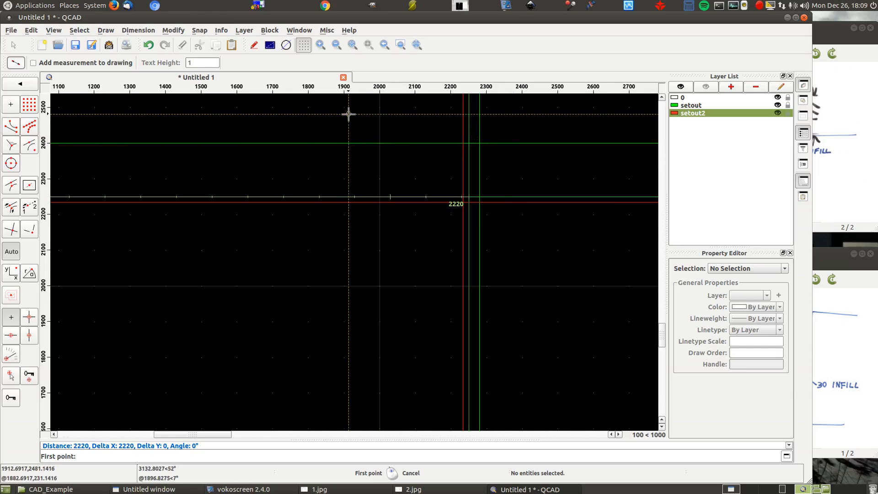
- Draw a vertical centre line on the setout layer, parallel to the cupboard's inner infill line at a distance of 2220/2
key("l")
key("p")
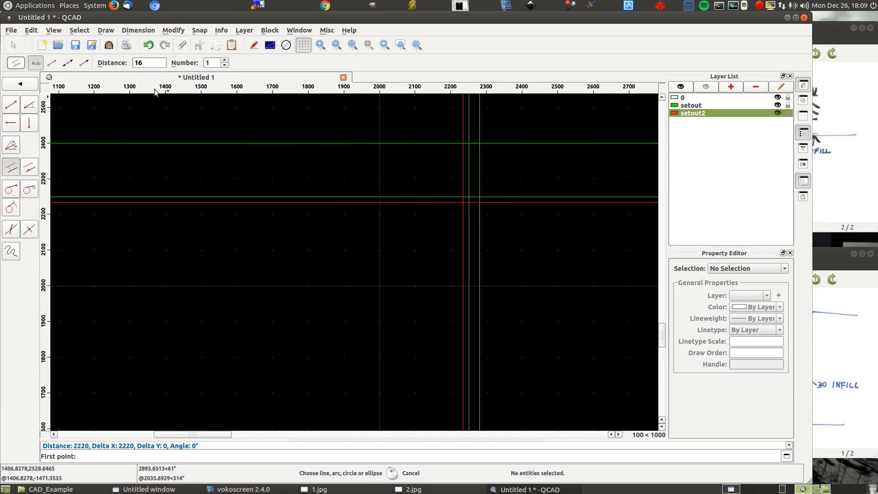
double_click(155, 62)
type("220")
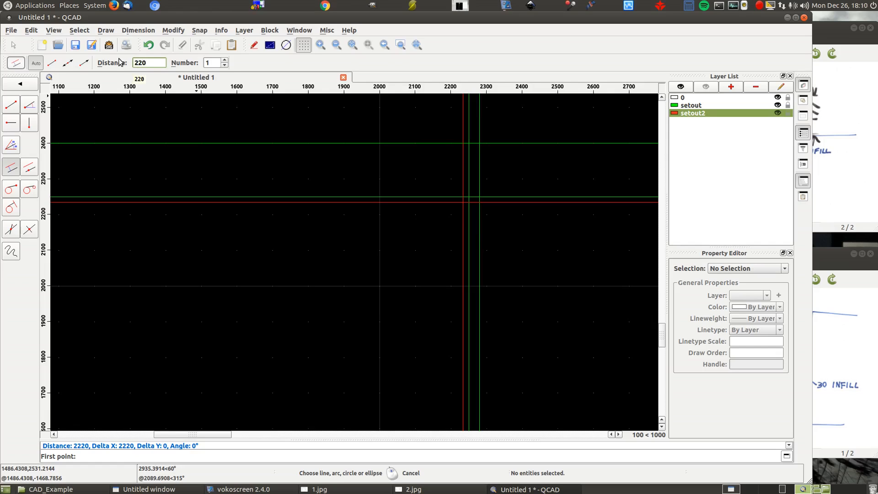
type("0")
type("/2")
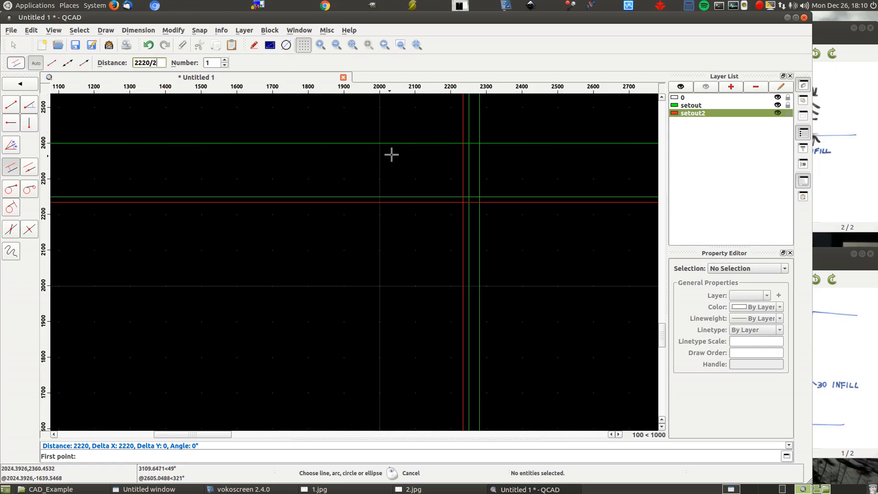
scroll(399, 149, "down", 3)
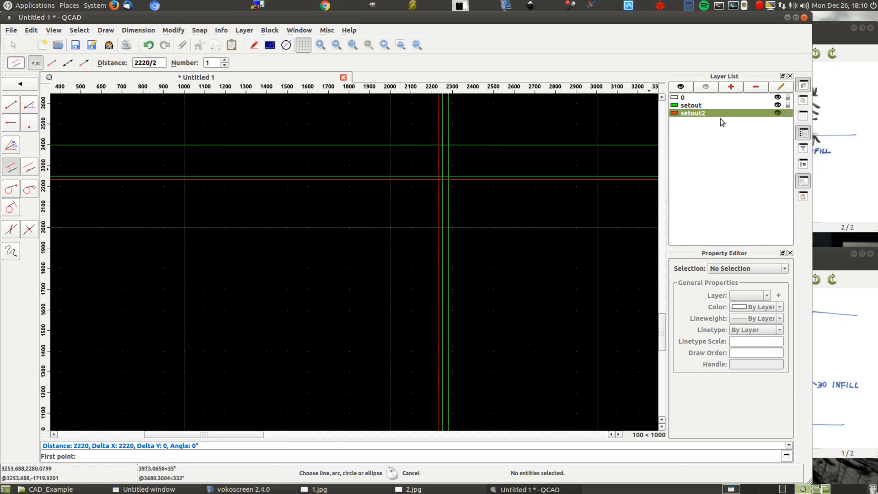
left_click(709, 105)
left_click(442, 161)
scroll(609, 154, "down", 4)
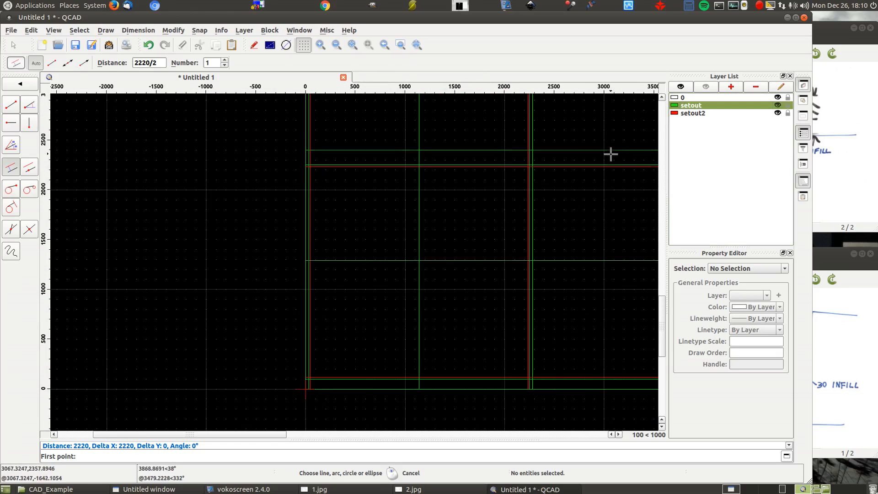
scroll(389, 138, "up", 3)
scroll(389, 138, "up", 1)
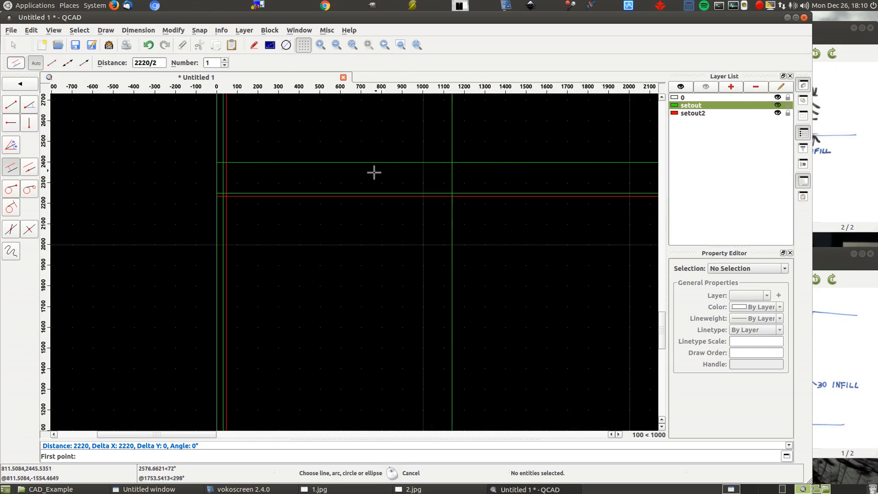
left_click(219, 178)
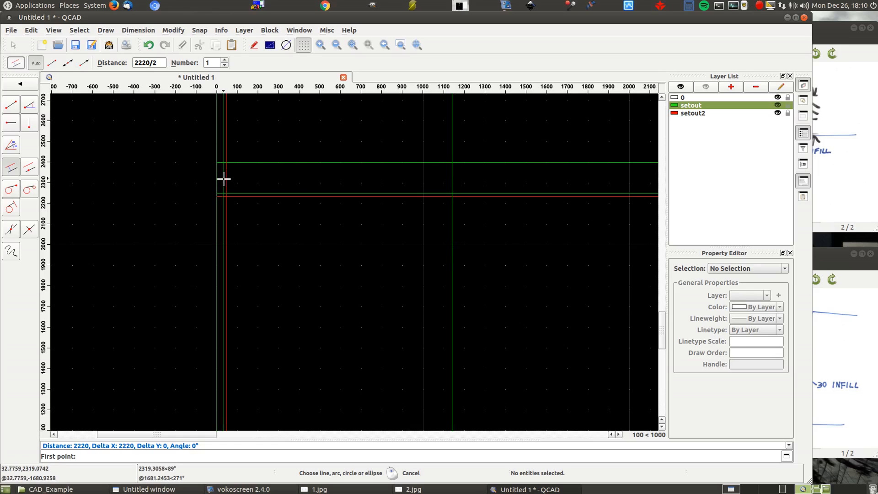
scroll(120, 150, "down", 3)
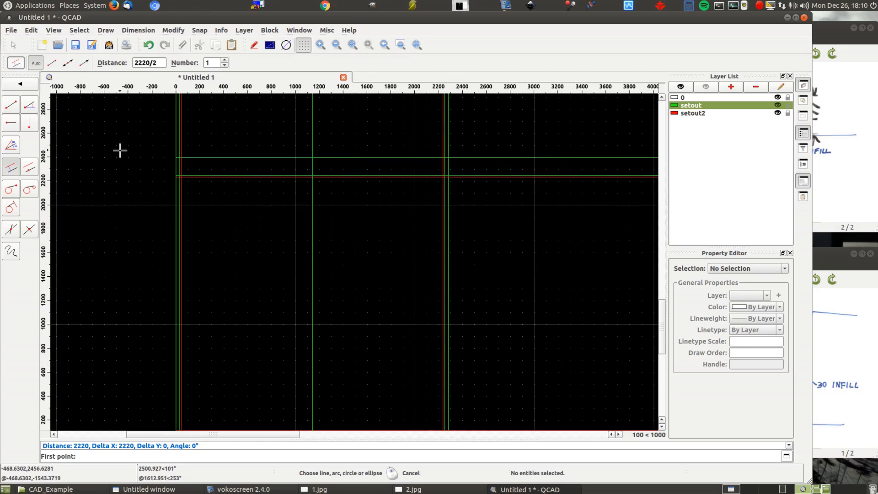
right_click(378, 237)
- Measure the point-to-point distance from the new centre line to the left inner infill line along the cupboard's top outline
left_click(218, 31)
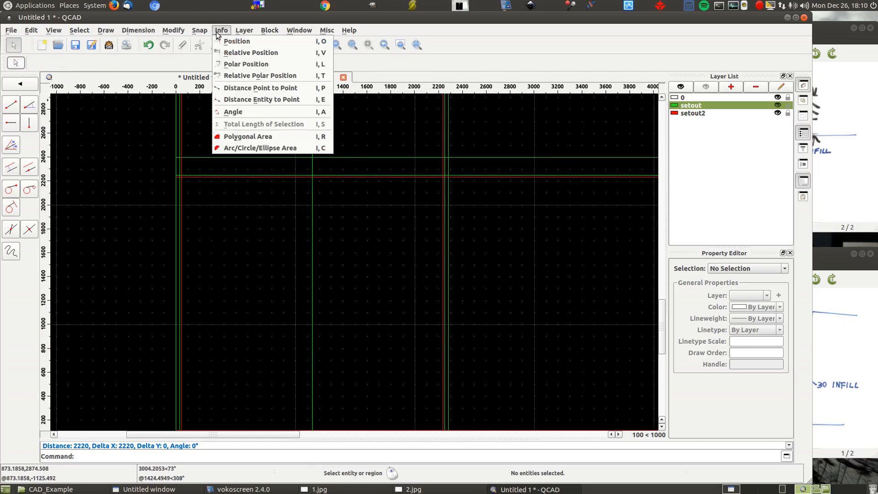
left_click(250, 89)
scroll(314, 144, "up", 4)
left_click(307, 219)
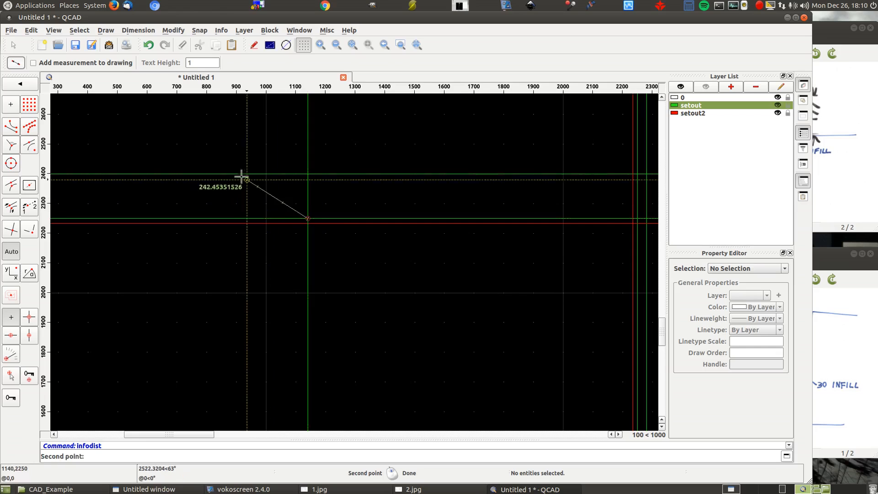
scroll(242, 176, "down", 3)
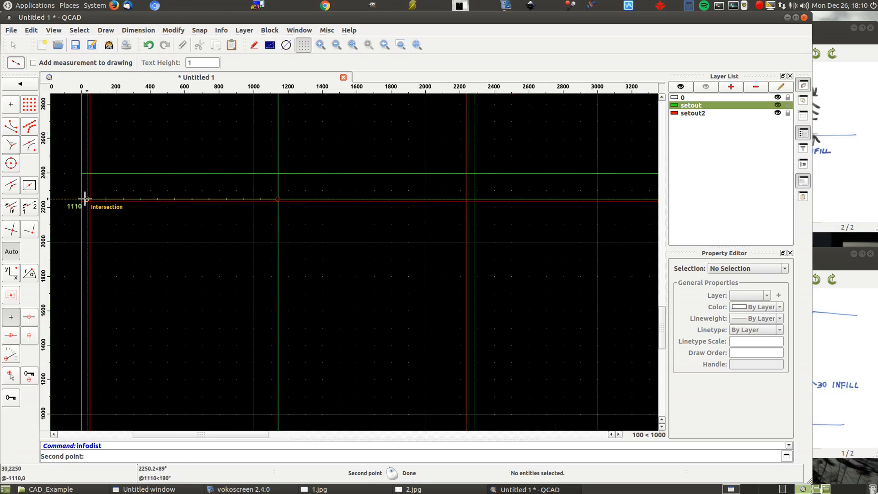
right_click(271, 118)
right_click(266, 121)
right_click(263, 124)
- Draw parallel lines on setout2 at a distance of 16 on both sides of the vertical centre line
scroll(468, 173, "down", 4)
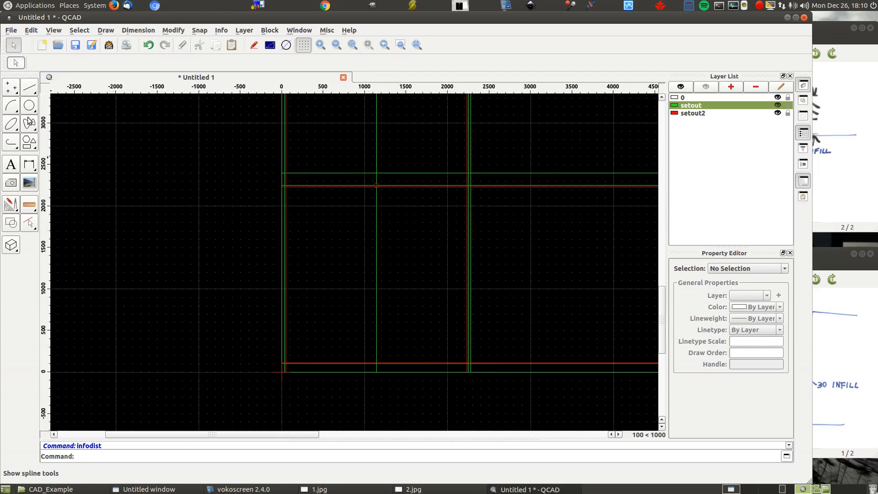
left_click(30, 90)
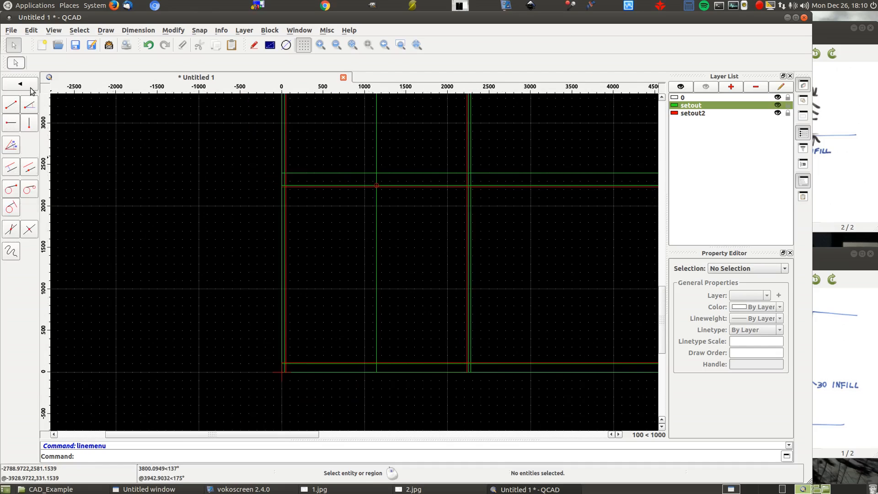
left_click(11, 168)
left_click(160, 62)
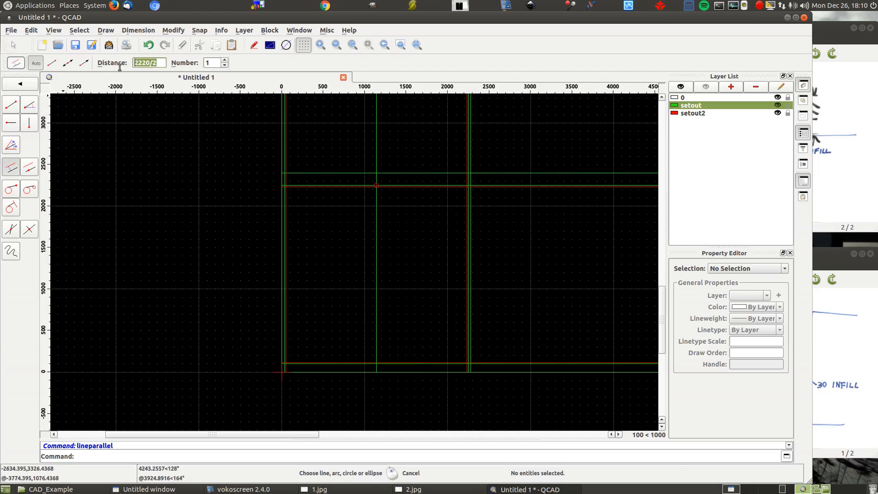
type("16")
left_click(709, 113)
scroll(390, 256, "up", 8)
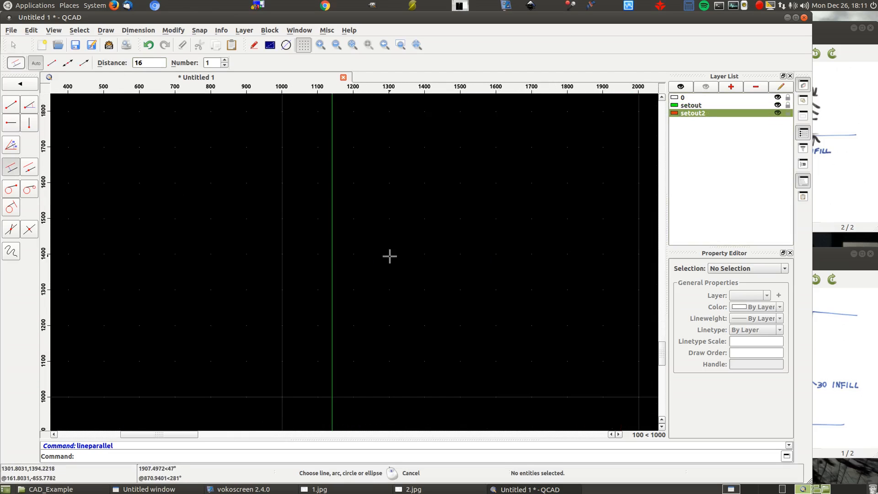
left_click(327, 260)
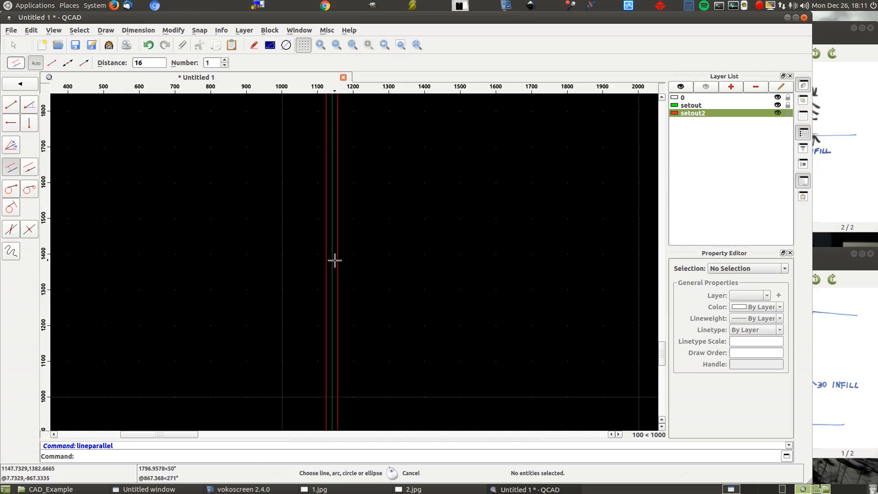
- Add two new layers named horizontal and verticals
scroll(386, 259, "down", 7)
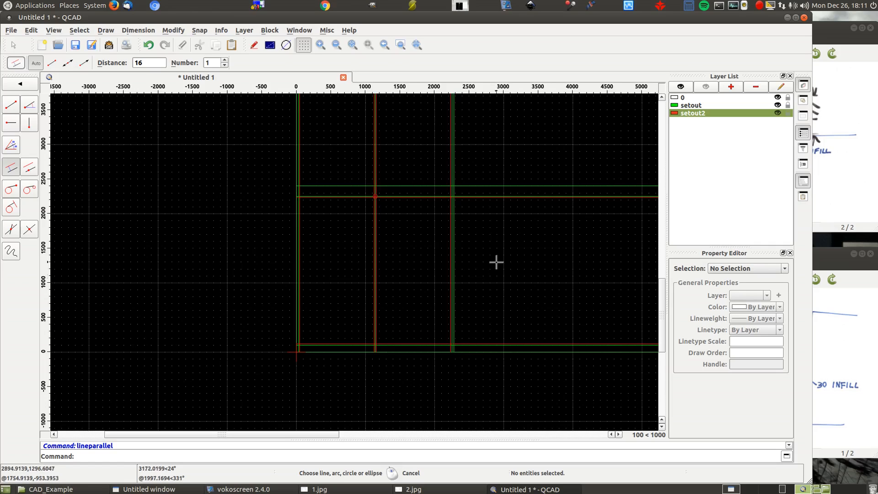
left_click(733, 87)
type("horl")
type("zont")
type("al")
key("Return")
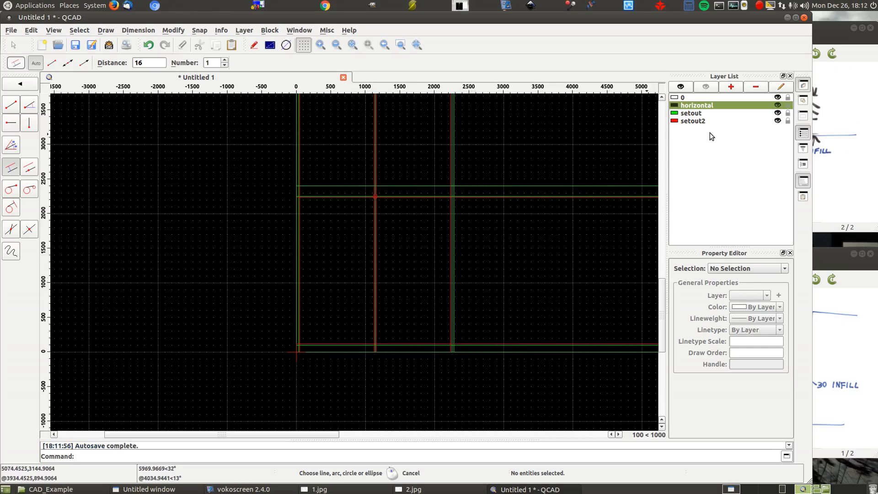
left_click(731, 87)
type("verticals")
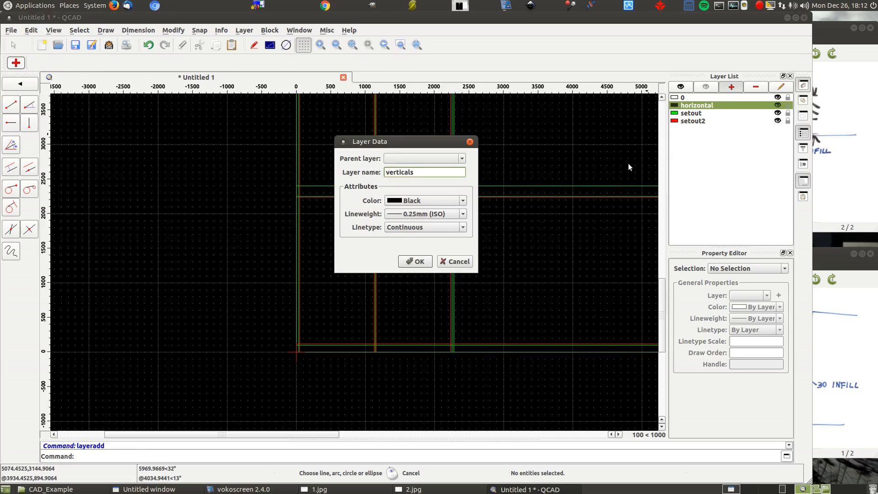
left_click(414, 261)
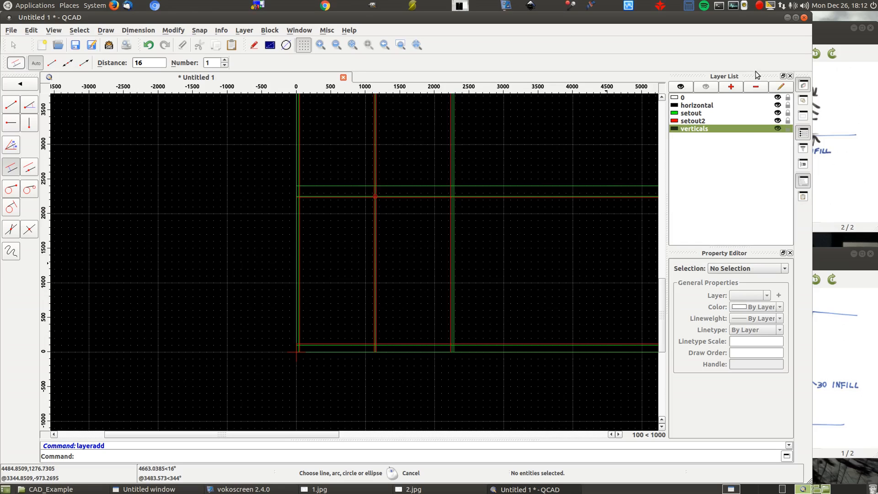
- Add two new layers named Back and dimensions
left_click(733, 88)
type("Back")
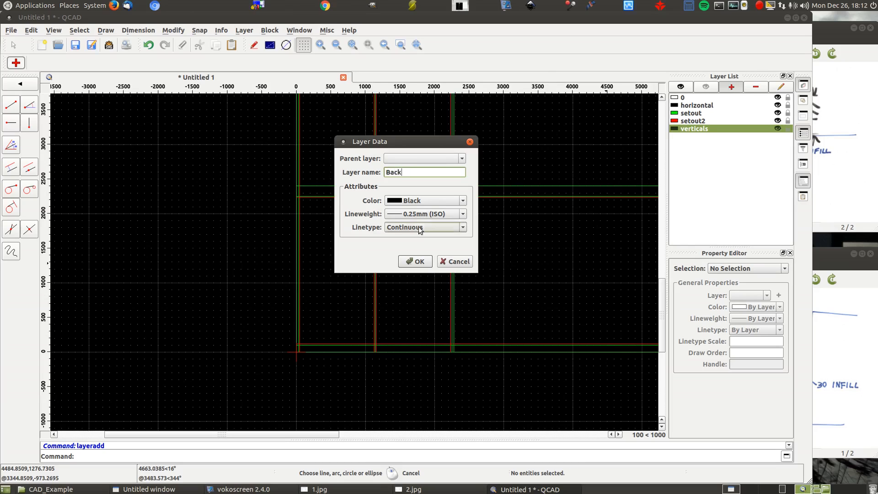
left_click(407, 262)
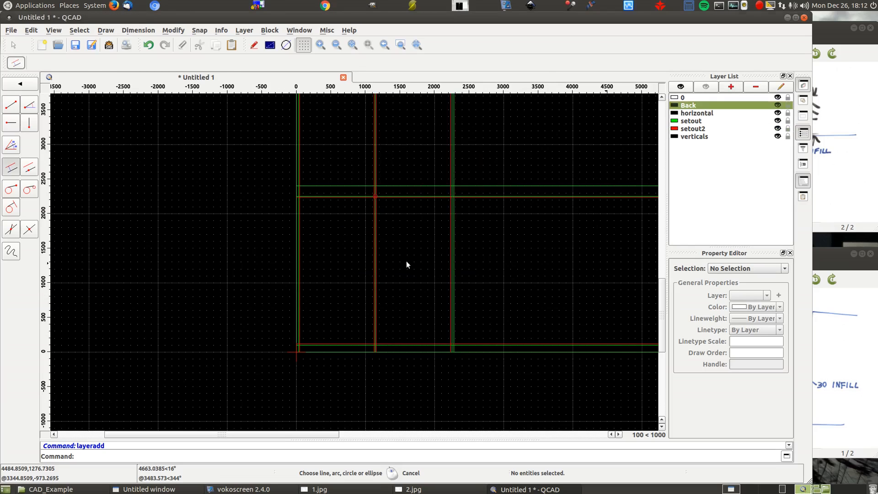
left_click(733, 87)
type("di")
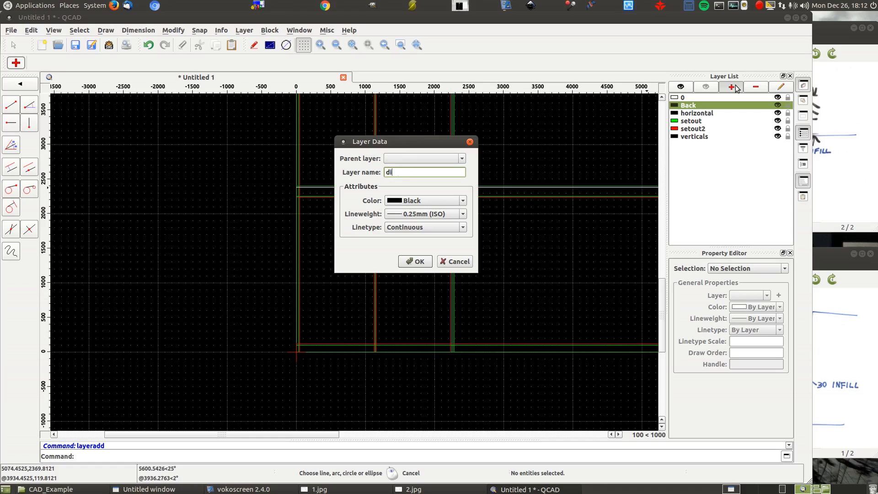
type("mensions")
left_click(425, 260)
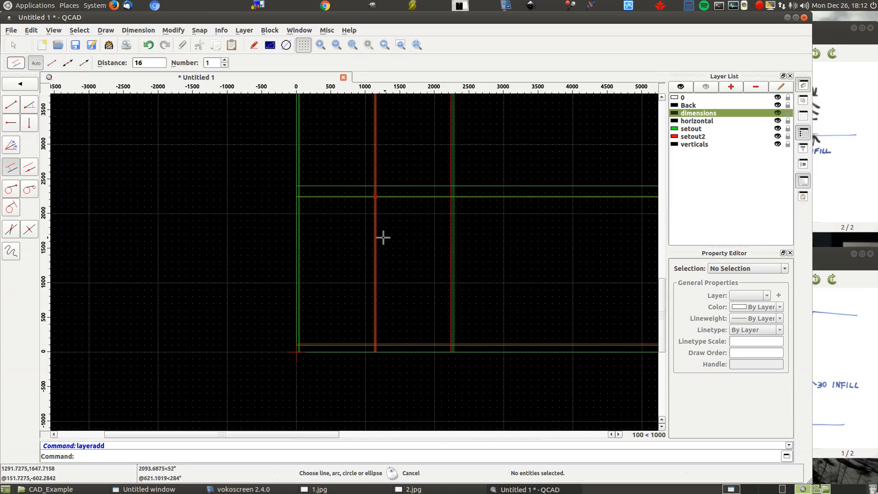
- Draw the left top panel on the horizontal layer as a two-corner rectangle from 30,2250 to the centre line at 1140,2234
scroll(416, 230, "up", 1)
scroll(416, 230, "up", 2)
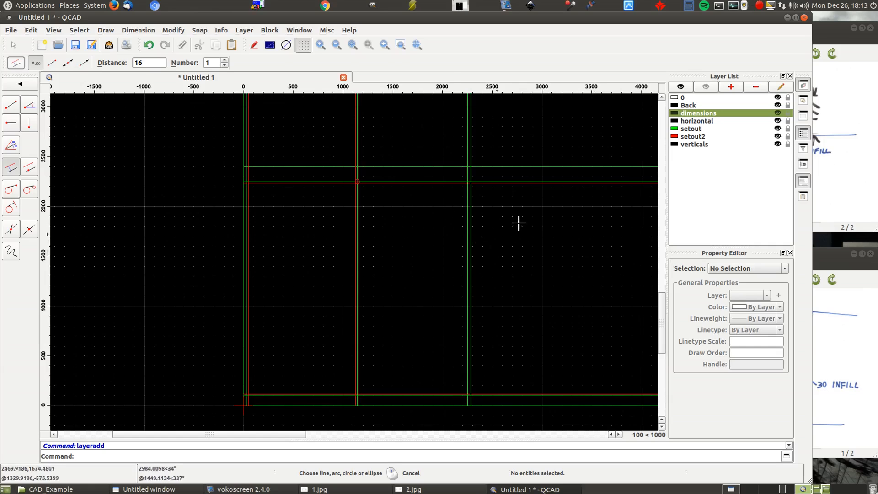
scroll(519, 224, "up", 1)
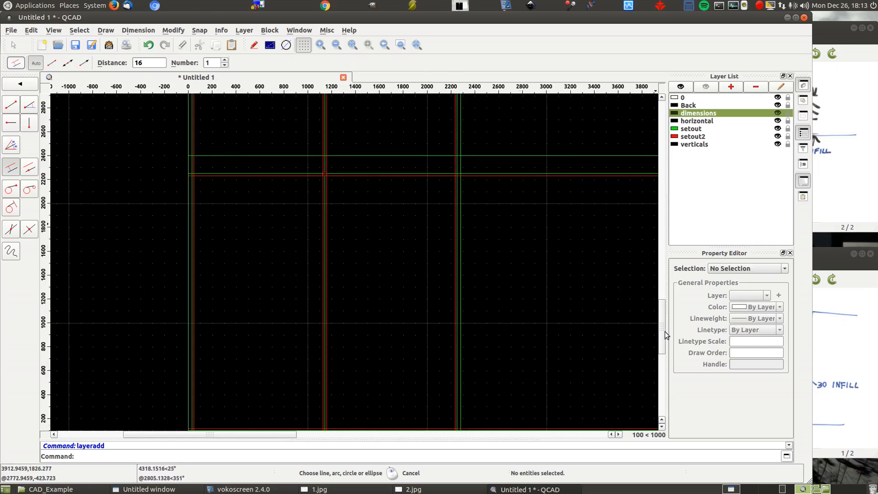
left_click_drag(662, 334, 662, 340)
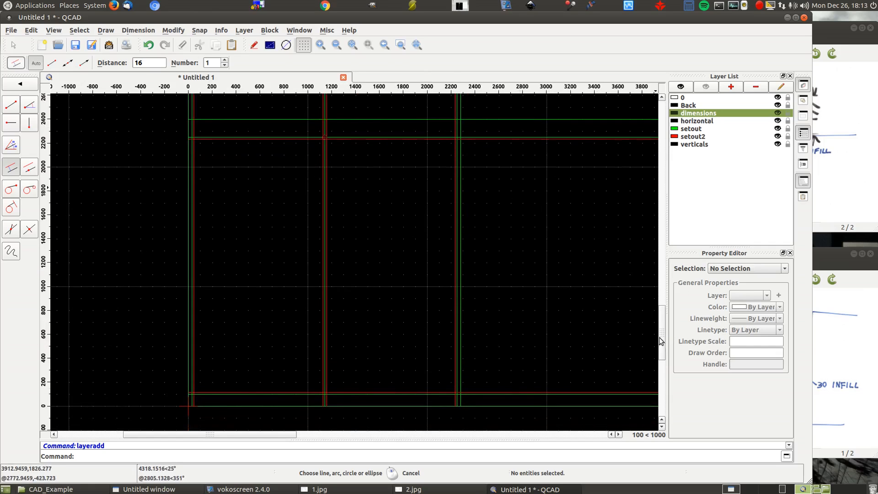
right_click(139, 156)
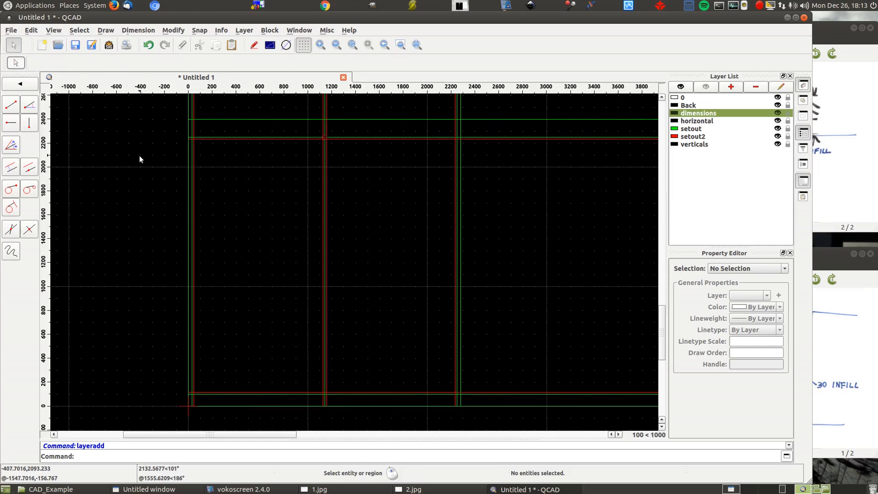
right_click(138, 155)
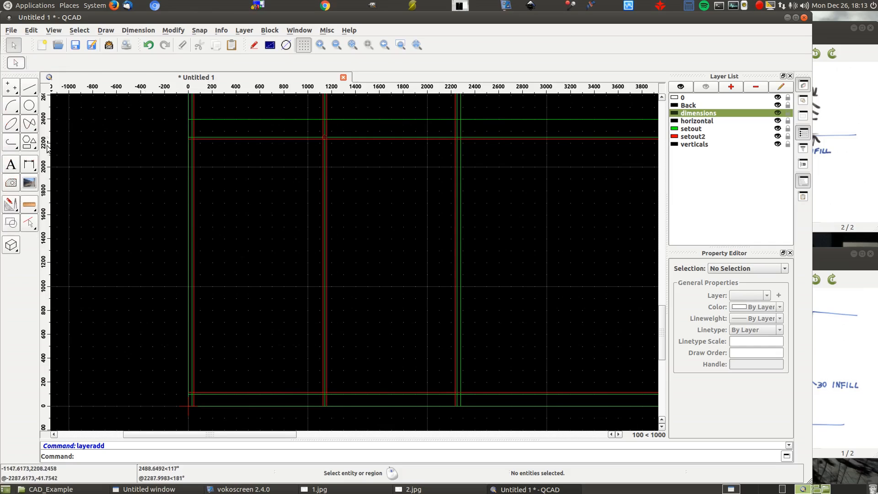
left_click(29, 143)
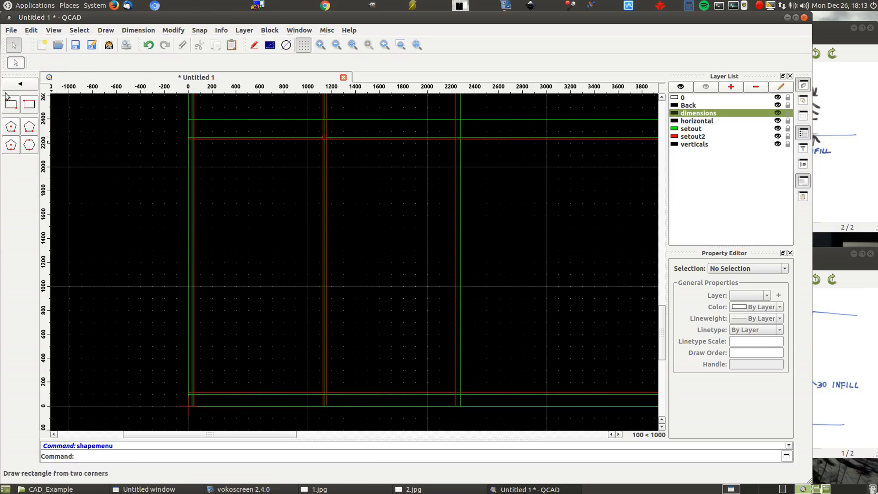
left_click(11, 106)
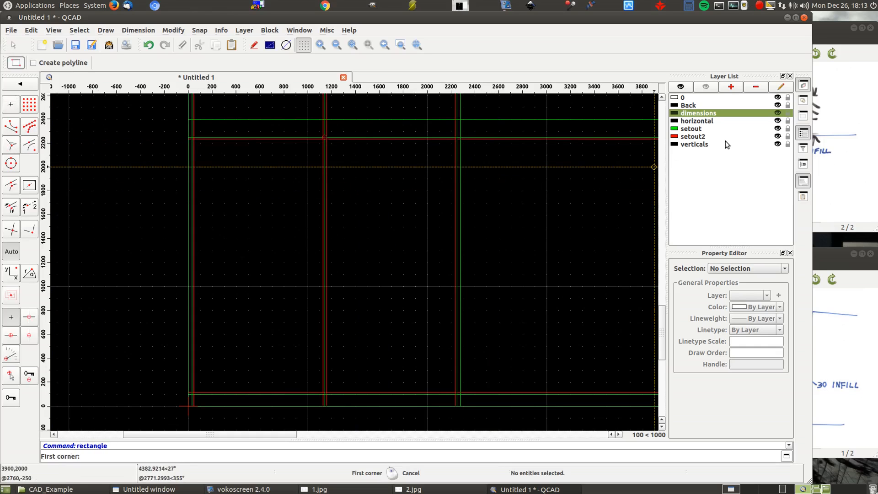
left_click(704, 122)
scroll(206, 150, "up", 4)
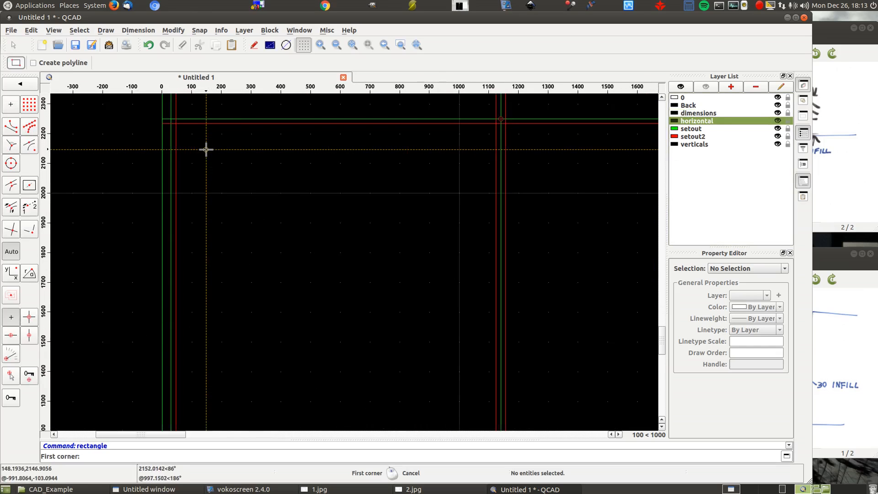
left_click(171, 118)
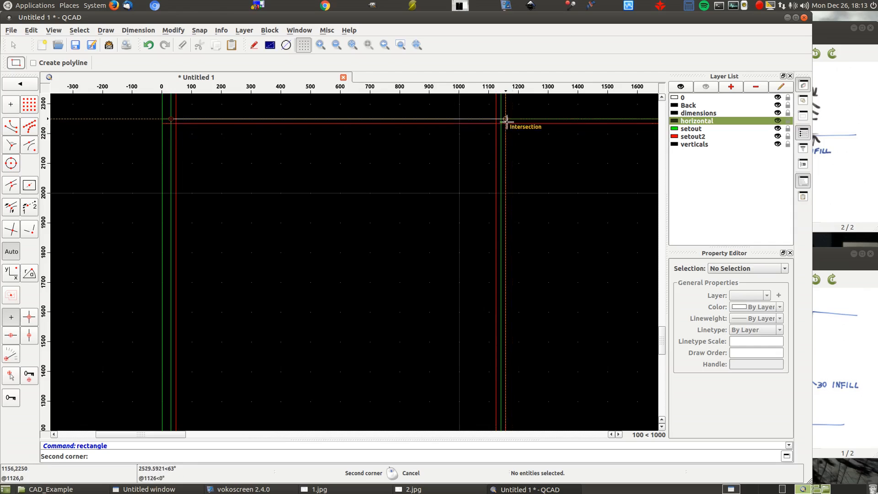
scroll(500, 126, "up", 5)
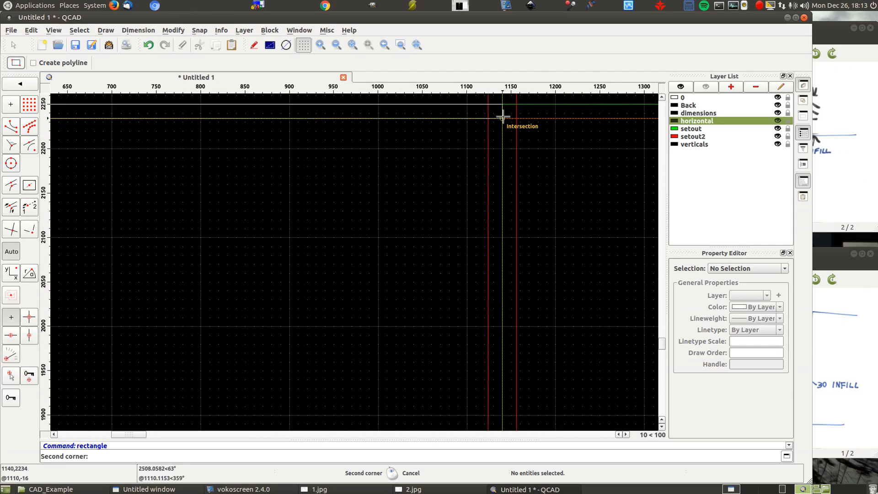
left_click(503, 120)
scroll(602, 141, "down", 5)
scroll(303, 108, "down", 3)
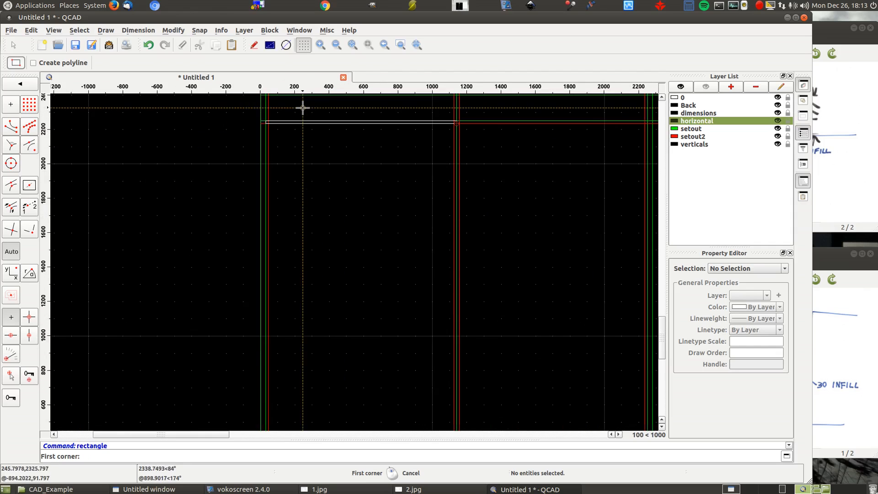
- Show only the horizontal layer to view its rectangle alone, and turn all layers back on
left_click(707, 86)
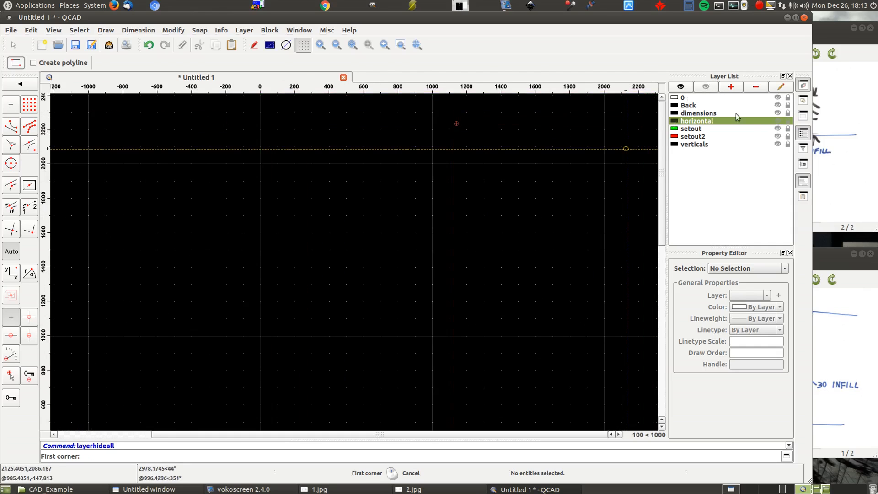
left_click(778, 122)
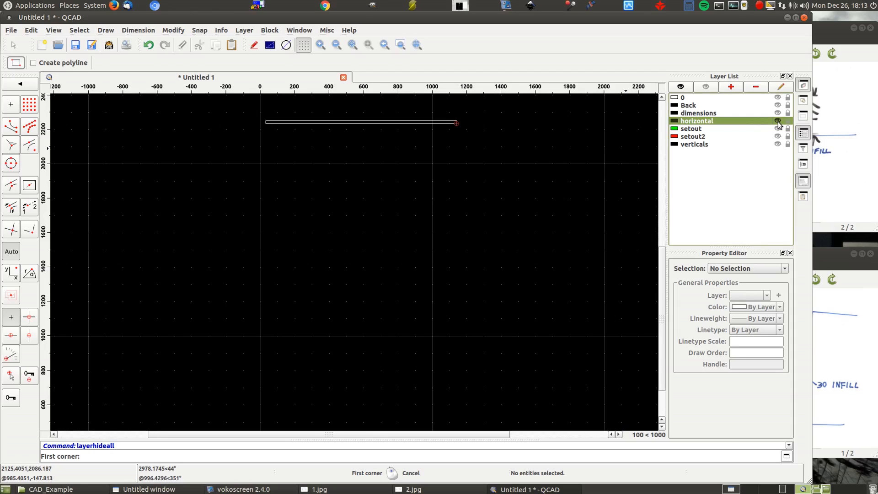
left_click(681, 87)
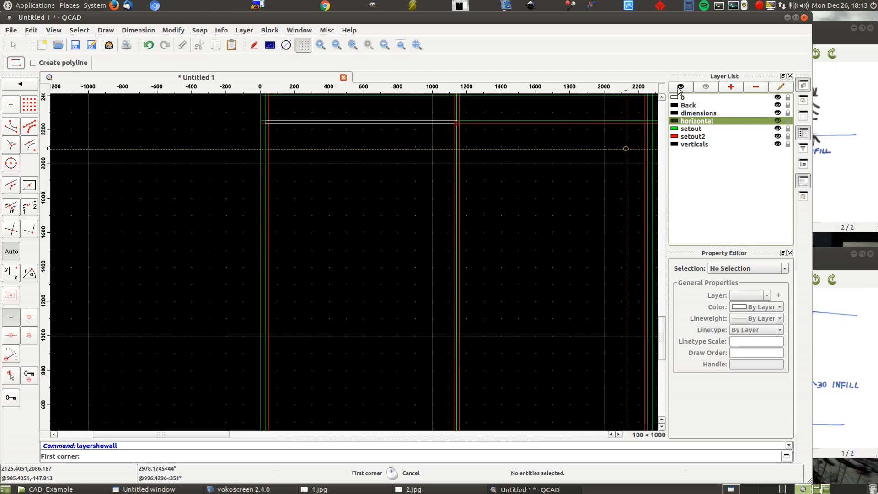
- Hide all layers and turn horizontal, setout and setout2 back on
left_click(707, 87)
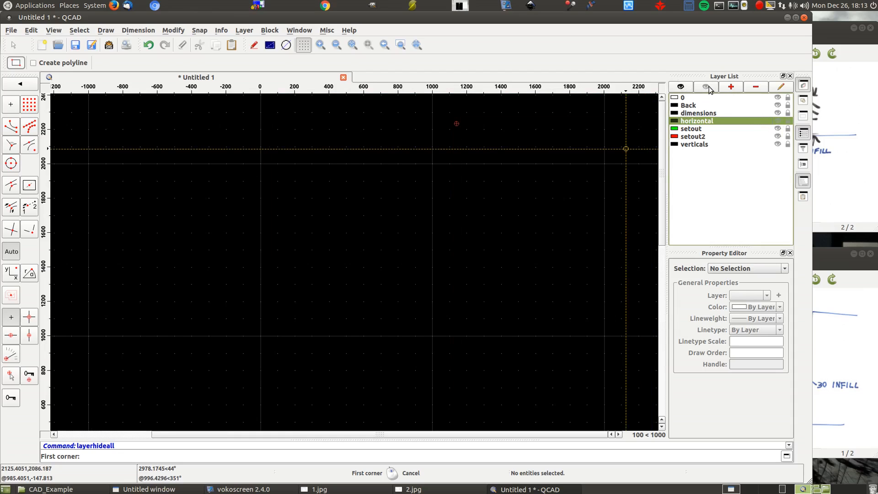
left_click(778, 121)
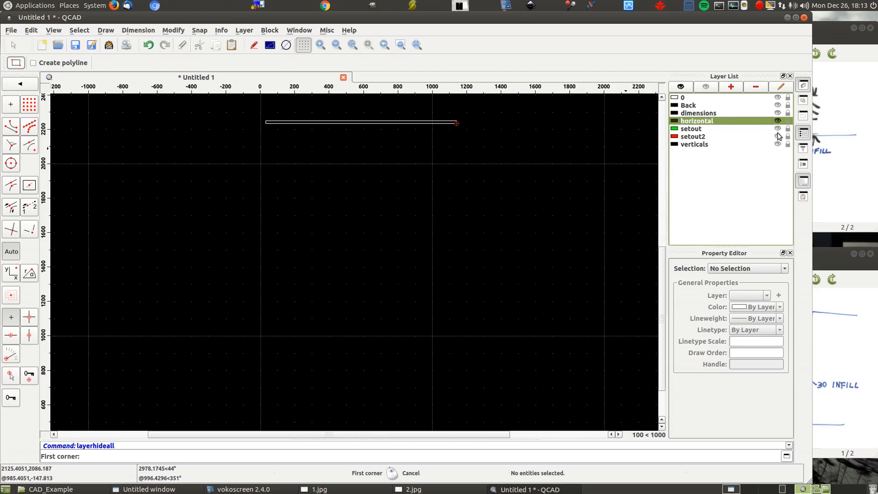
left_click(778, 130)
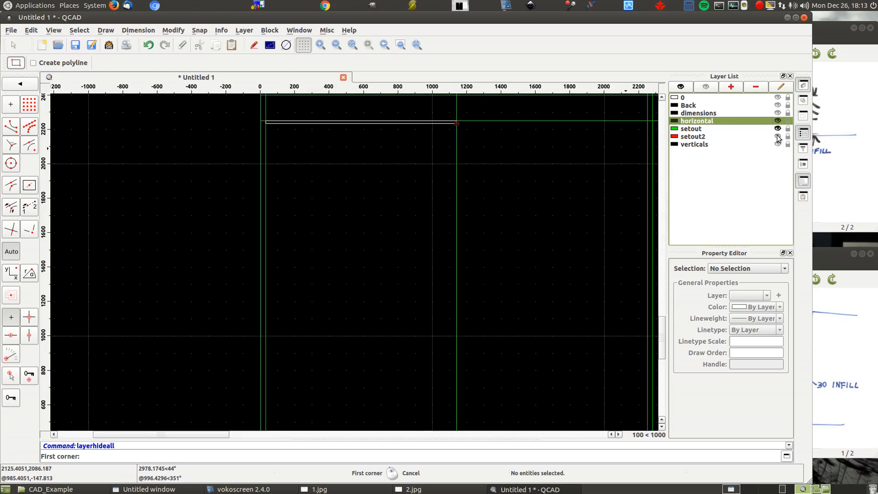
left_click(778, 136)
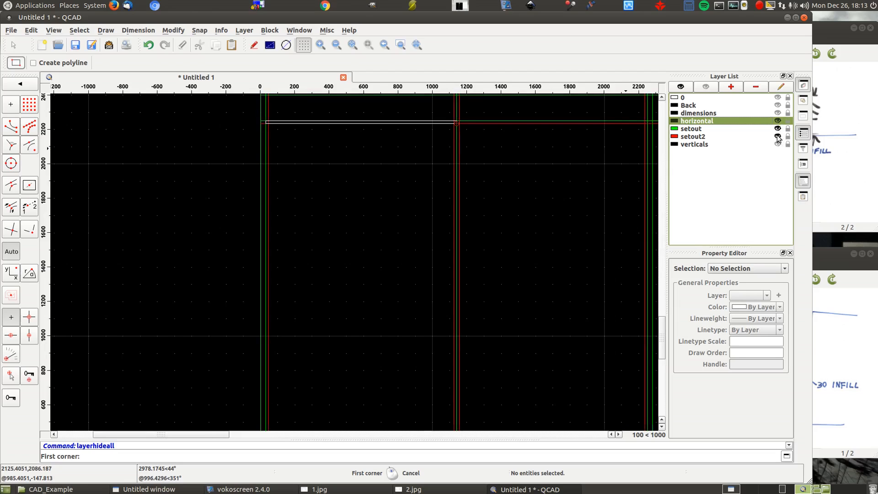
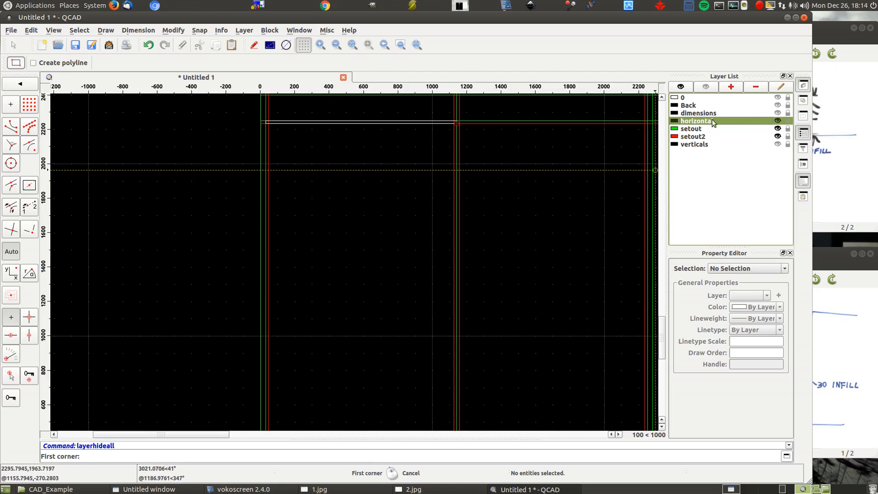
- Turn on all layers and draw the left bottom panel on the horizontal layer as a two-corner rectangle from 30,100 to 1140,116
left_click(681, 87)
scroll(350, 156, "down", 1)
scroll(350, 155, "down", 2)
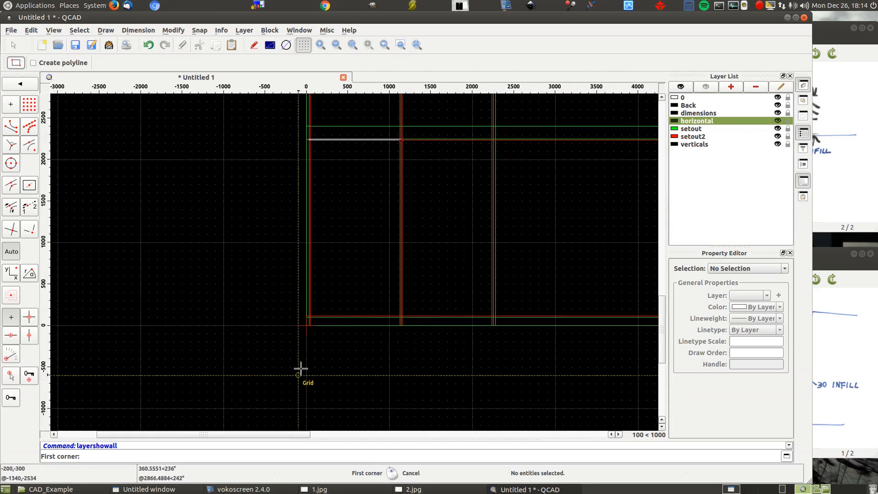
scroll(328, 314, "up", 6)
scroll(275, 321, "down", 1)
left_click(227, 320)
scroll(145, 251, "down", 3)
scroll(323, 273, "up", 3)
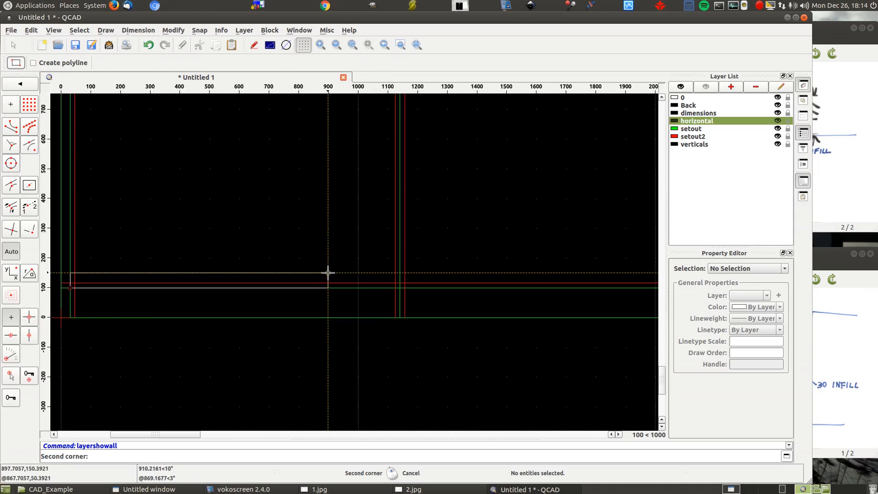
left_click(399, 284)
scroll(470, 206, "down", 5)
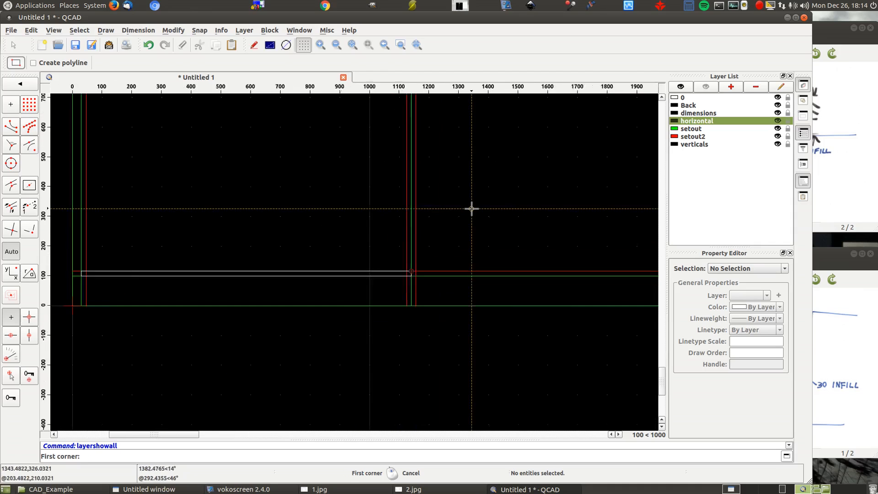
- Hide all layers except horizontal
left_click(706, 87)
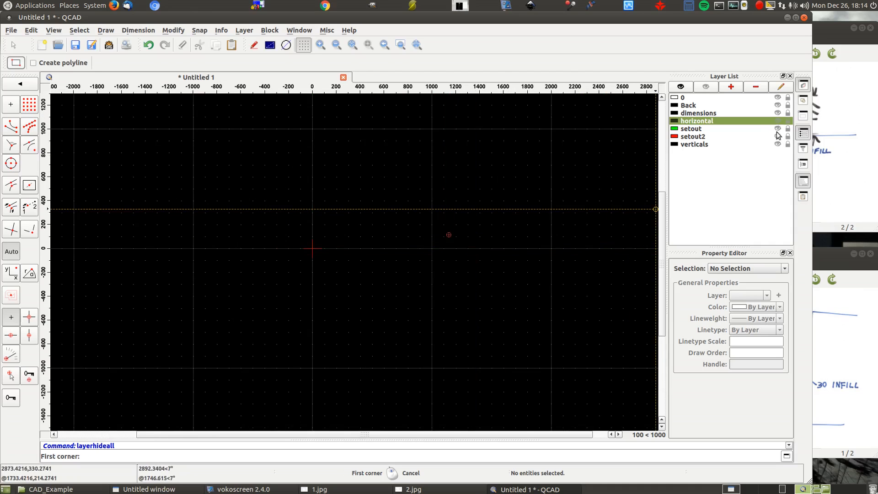
left_click(778, 120)
scroll(478, 316, "down", 5)
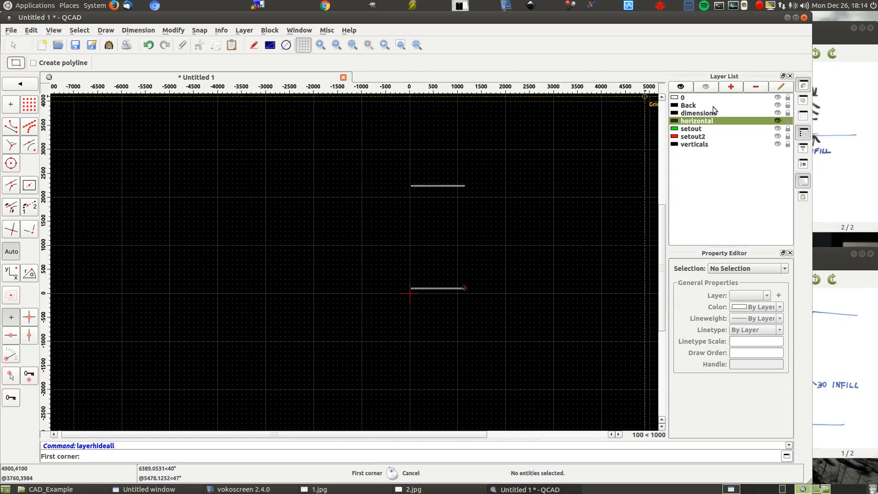
- Draw the back panel on the visible Back layer as a rectangle from the top panel's corner at 30,2234 to 1140,116
left_click(701, 104)
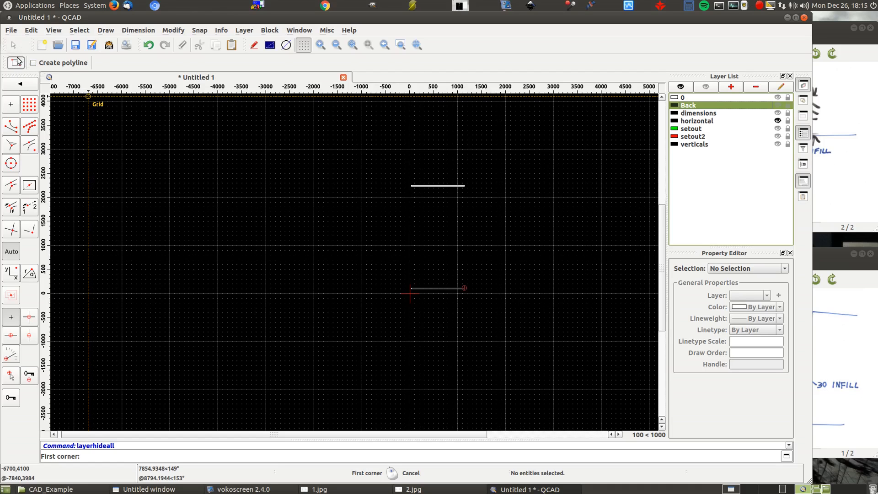
scroll(408, 221, "up", 5)
scroll(428, 147, "down", 2)
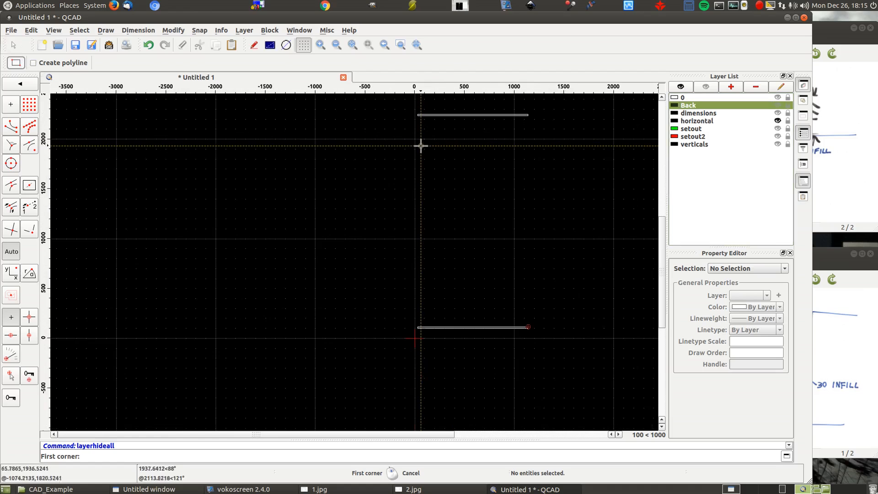
left_click(417, 115)
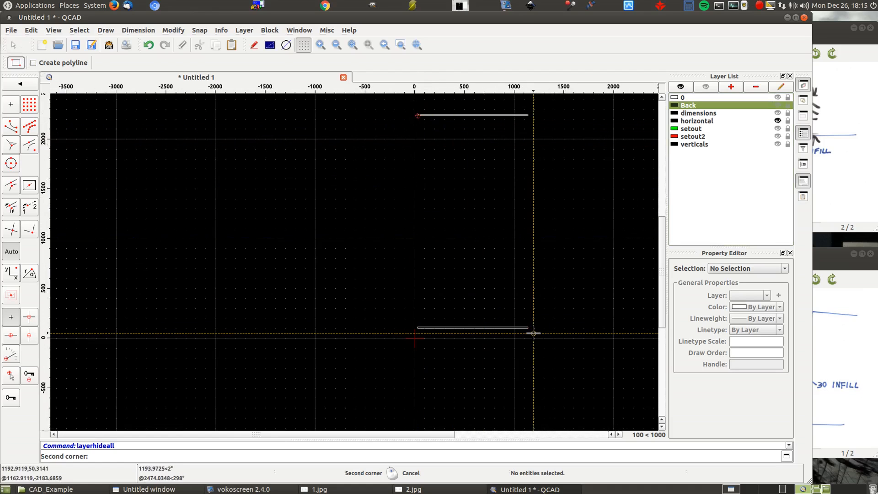
left_click(779, 104)
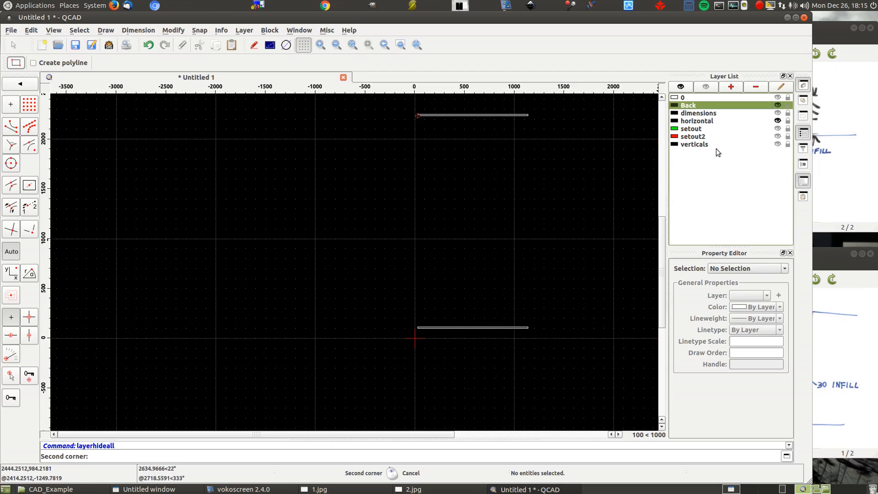
left_click(528, 327)
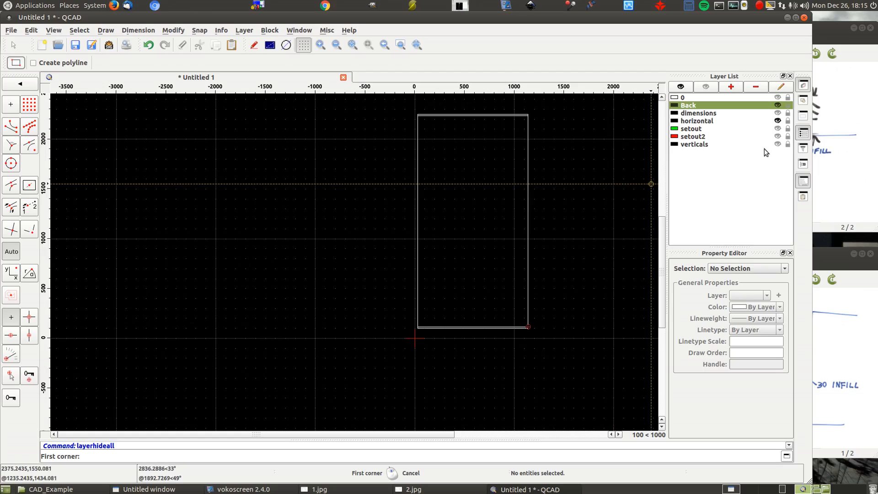
- Turn on the verticals and setout2 layers
left_click(778, 143)
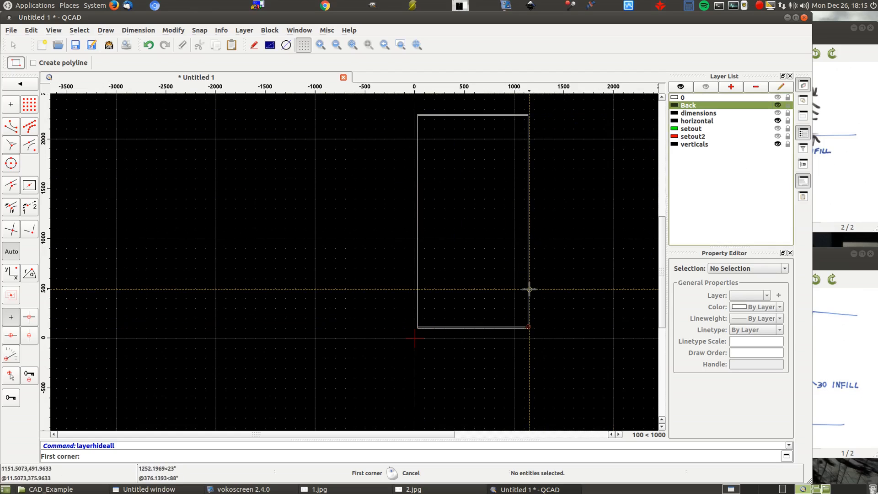
left_click(777, 136)
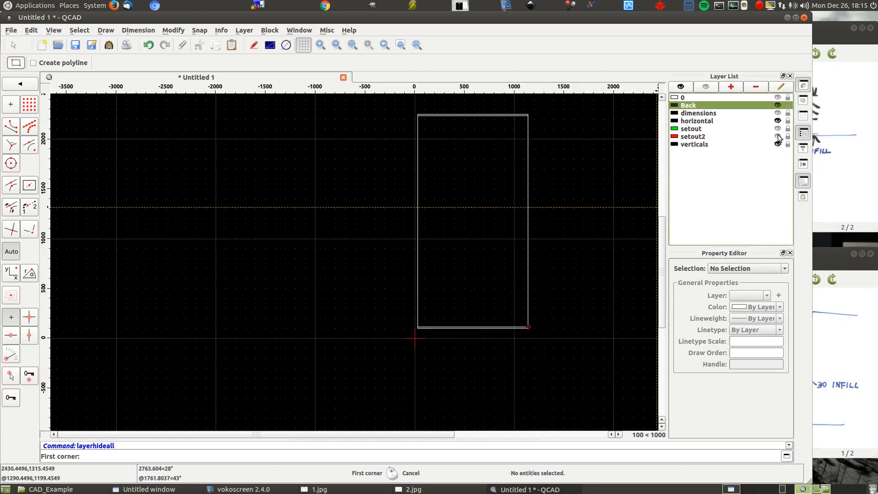
- Draw the left vertical panel on the Back layer as a rectangle from 30,116 to 46,2234
scroll(425, 323, "up", 6)
scroll(427, 324, "up", 4)
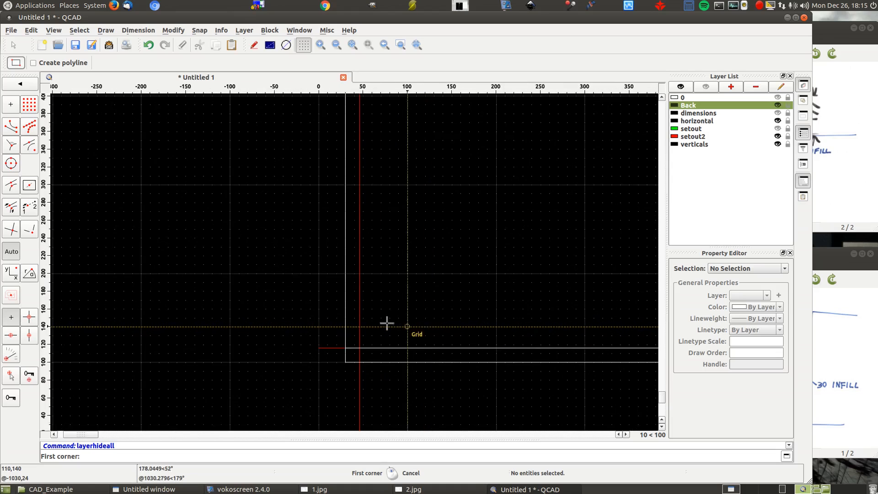
left_click(345, 348)
scroll(267, 399, "down", 8)
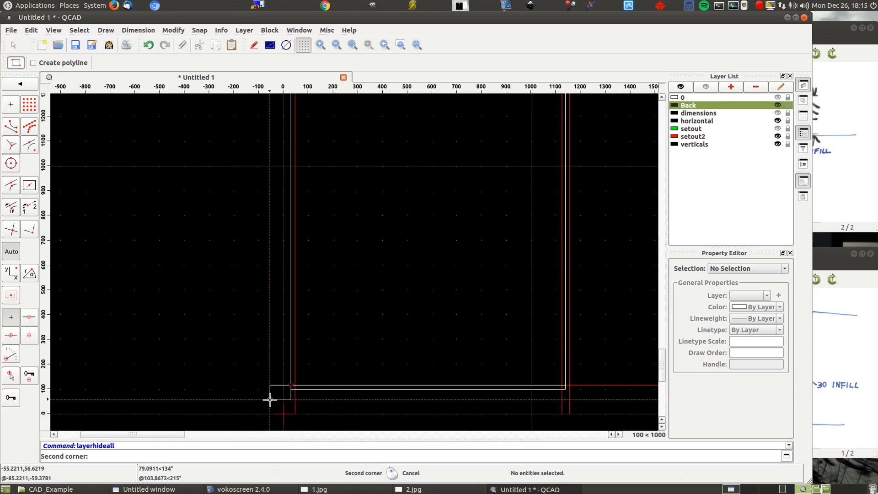
scroll(257, 179, "up", 5)
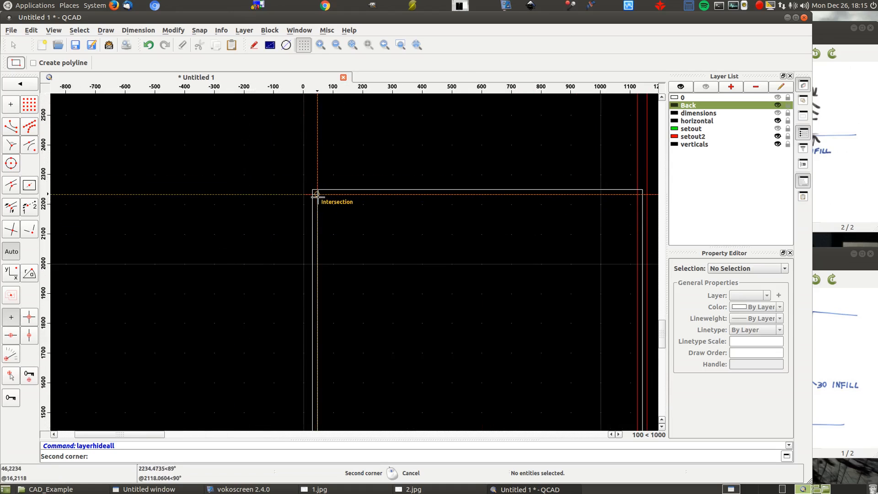
left_click(316, 194)
scroll(220, 177, "down", 5)
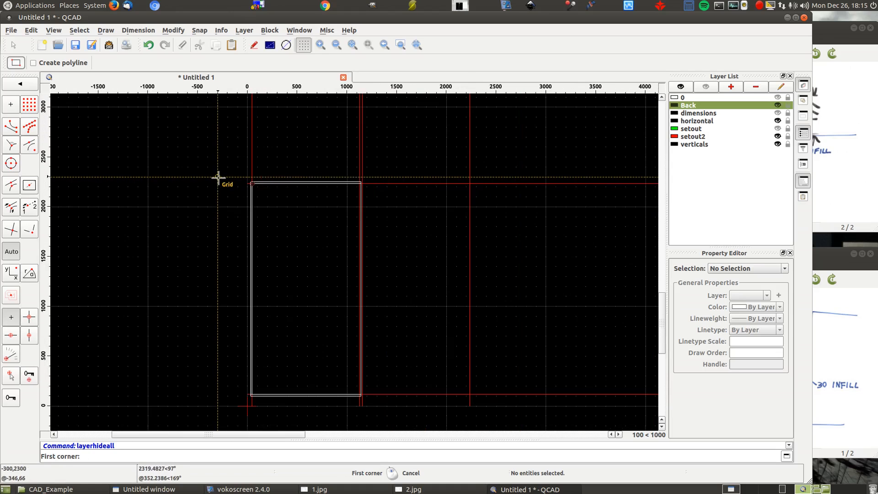
- Draw the vertical panel beside the centre line on the Back layer as a rectangle from 1140,116 to 1124,2234
scroll(359, 398, "up", 10)
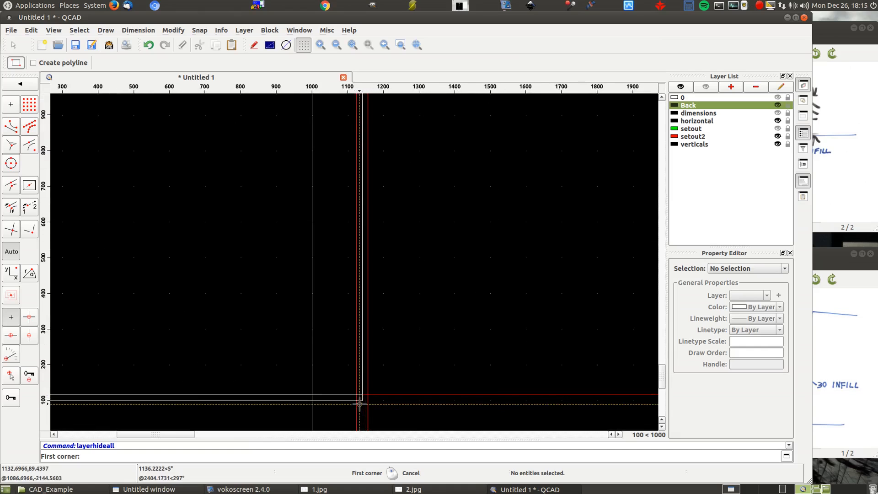
left_click(367, 376)
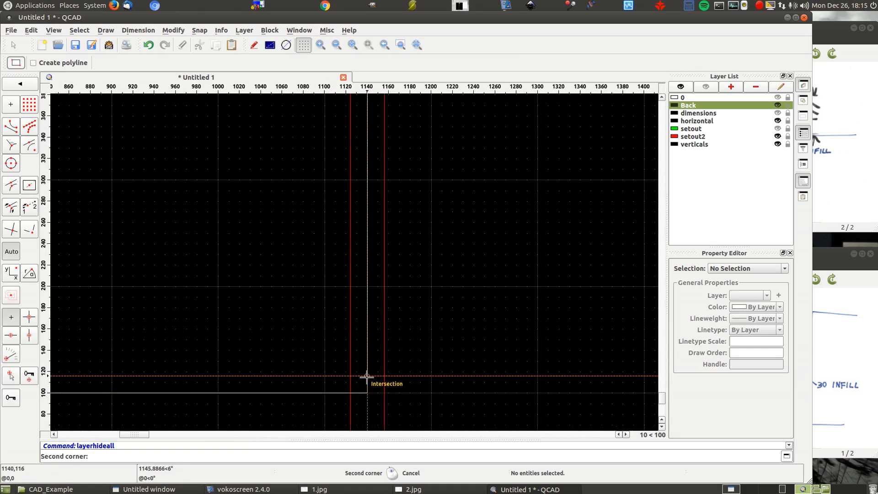
scroll(444, 369, "down", 10)
scroll(444, 369, "down", 5)
scroll(471, 151, "up", 5)
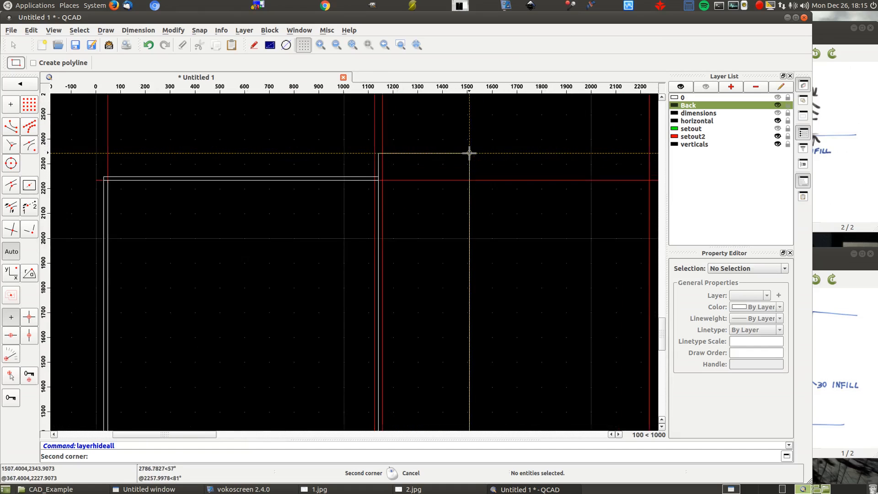
left_click(356, 186)
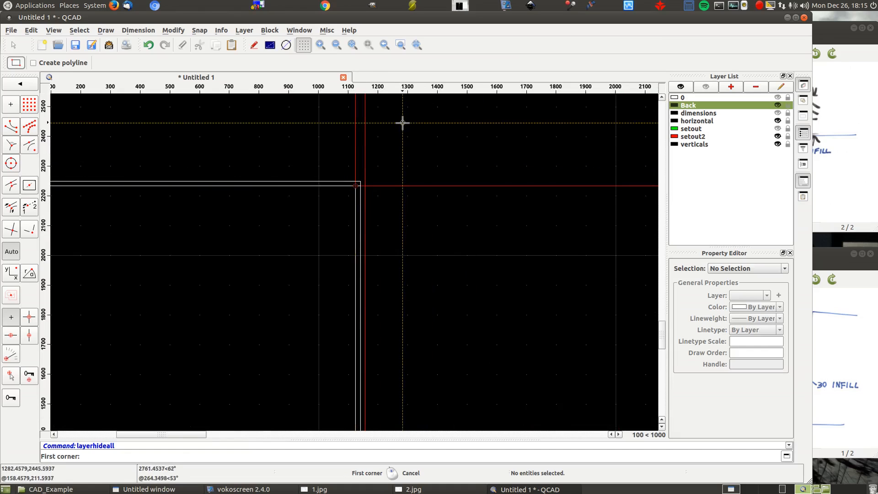
right_click(399, 125)
right_click(394, 128)
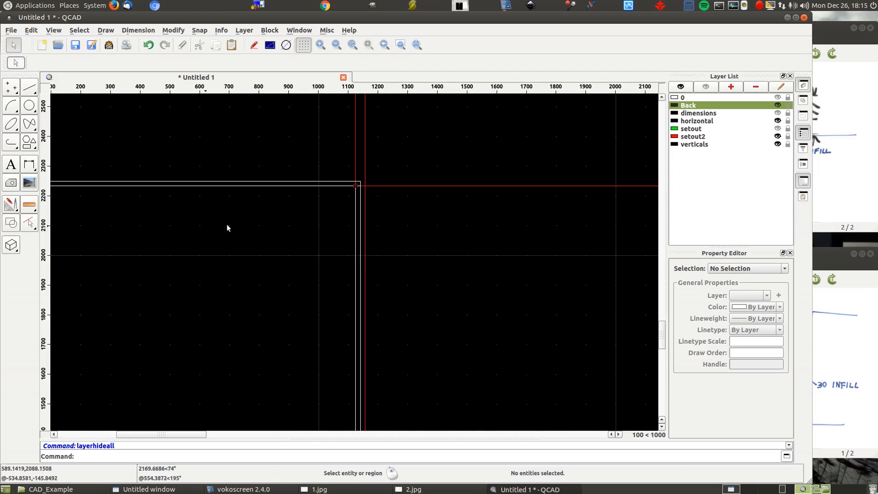
- Hide setout2 and toggle the verticals layer to check which layer the vertical panels are on
left_click(778, 137)
scroll(513, 169, "down", 7)
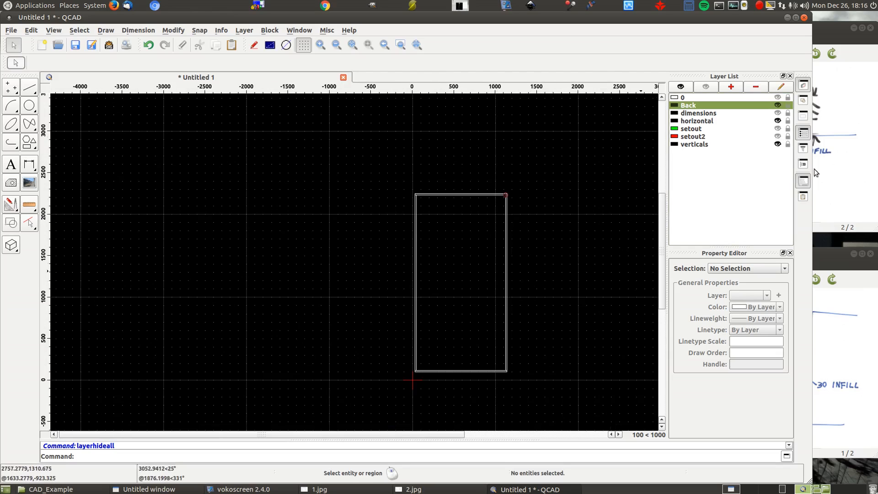
left_click(778, 144)
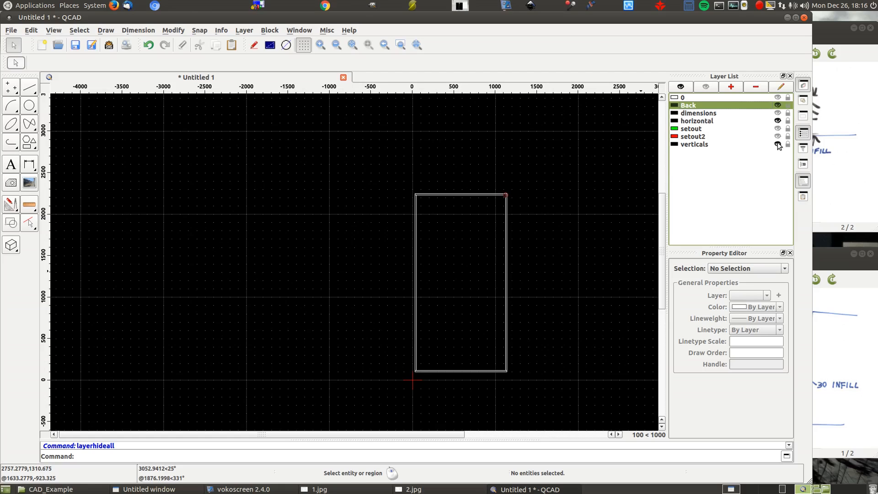
left_click(778, 144)
- Undo the two vertical panel rectangles drawn on the Back layer
key("ctrl+z")
key("ctrl+z")
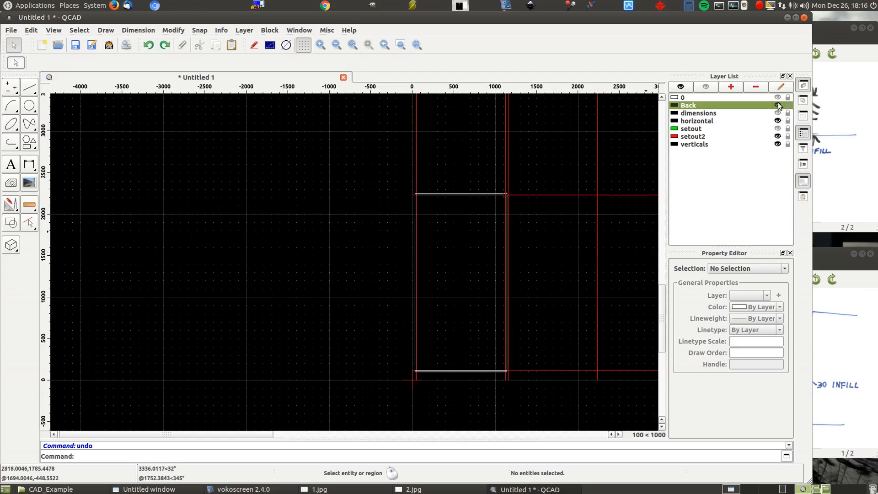
- Hide setout2 and horizontal to check the back panel by toggling the Back layer, and turn all three on again
left_click(778, 136)
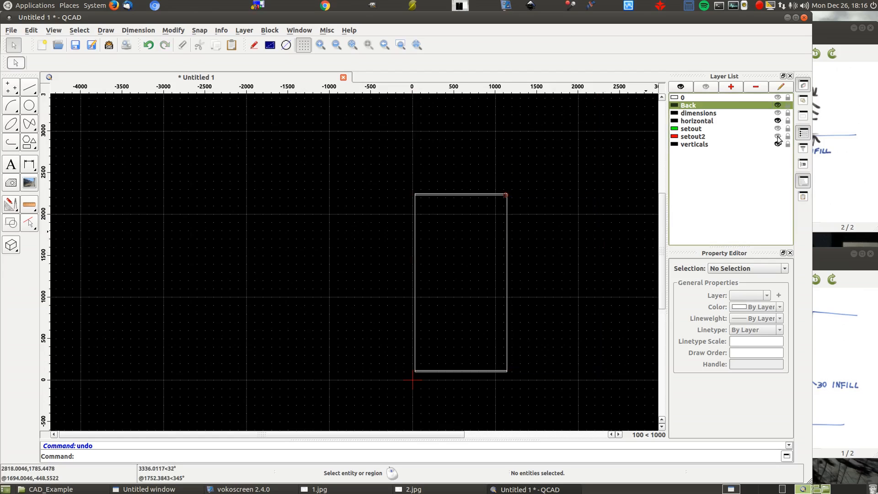
left_click(778, 121)
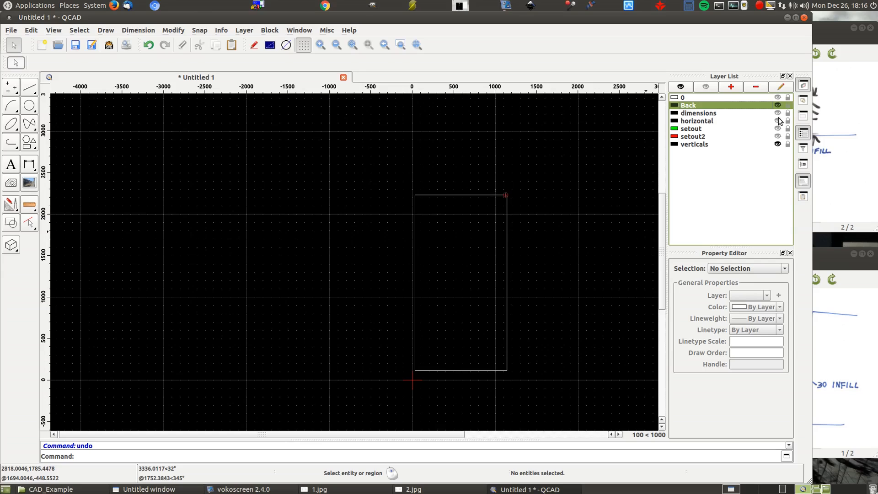
left_click(778, 106)
left_click(779, 106)
left_click(778, 121)
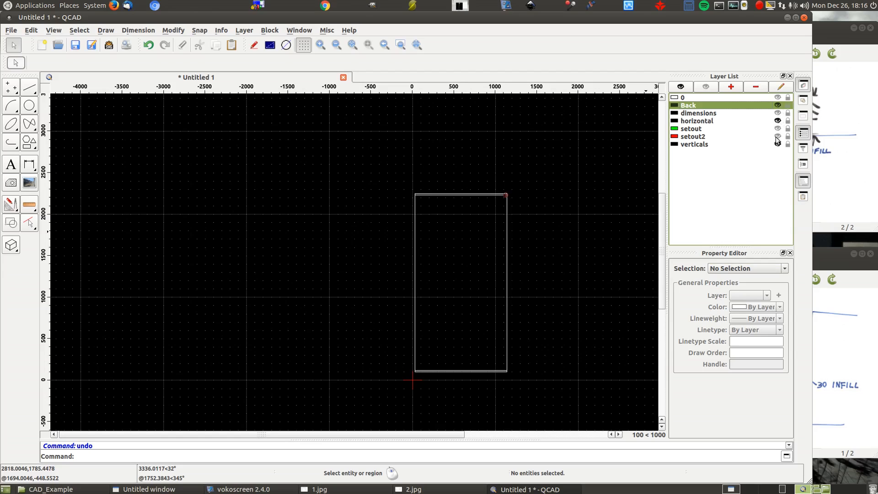
left_click(778, 137)
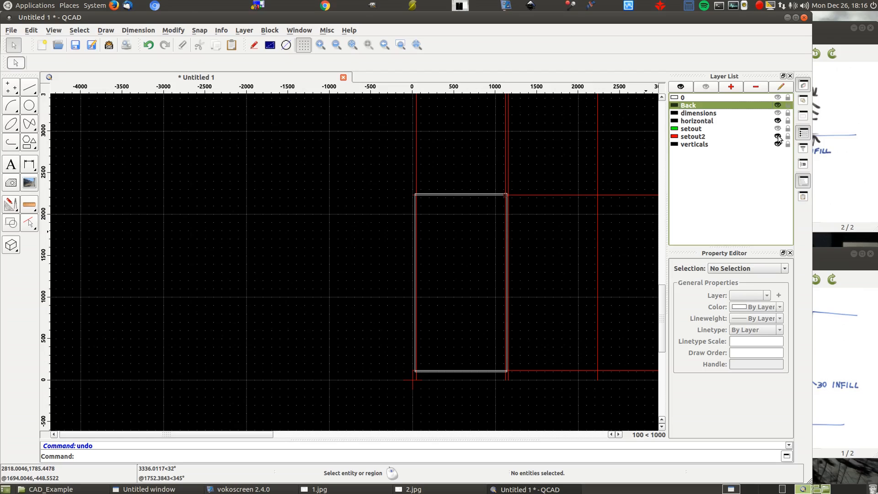
- Draw the left vertical panel on the verticals layer as a two-corner rectangle from 30,2234 to 46,116
left_click(695, 144)
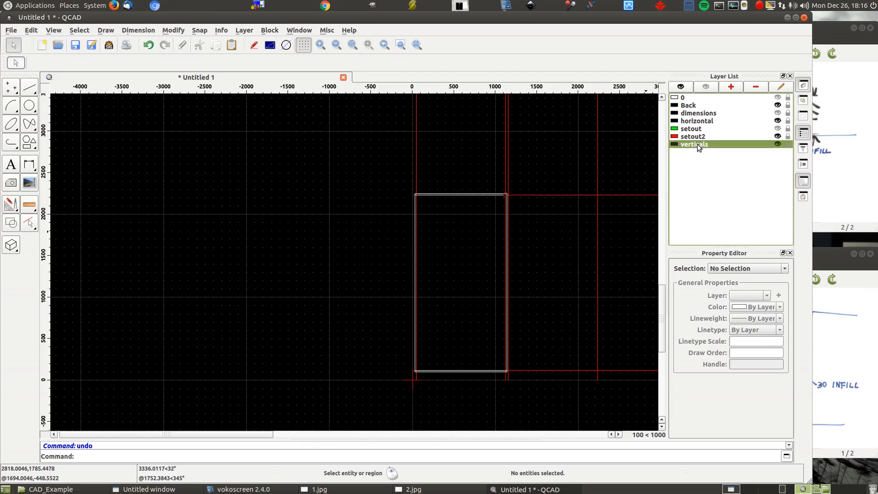
left_click(27, 144)
left_click(11, 104)
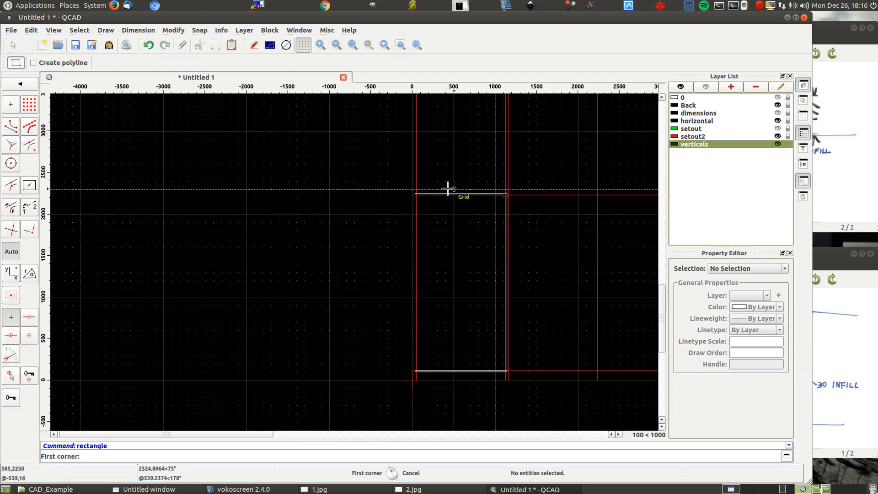
scroll(447, 188, "up", 10)
left_click(210, 203)
scroll(226, 120, "down", 10)
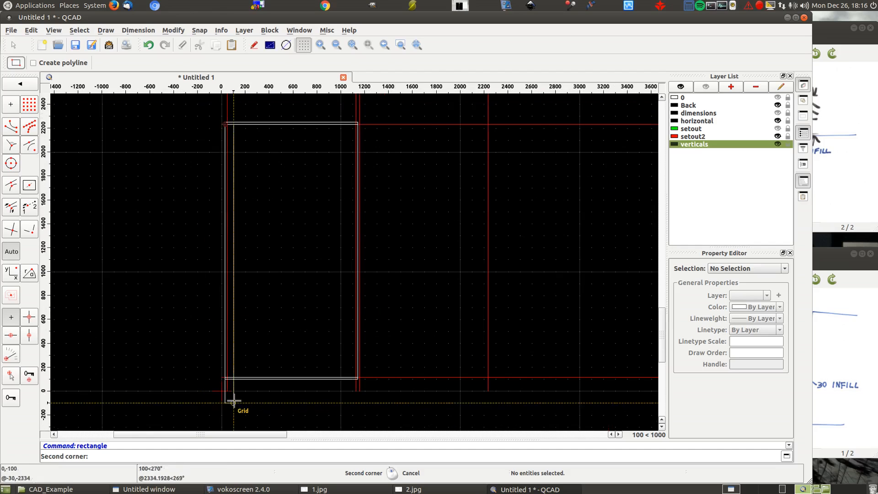
scroll(233, 401, "up", 6)
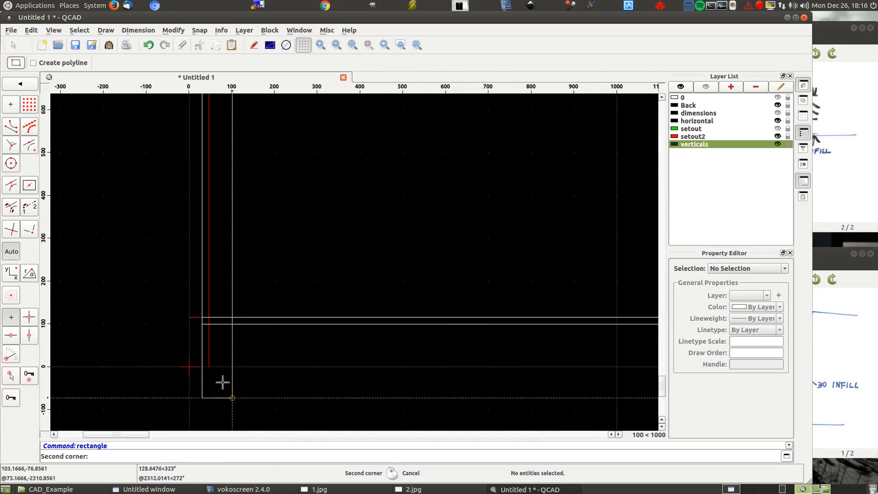
left_click(209, 315)
- Draw the second vertical panel on the verticals layer as a rectangle from 1124,116 to the centre line at 1140,2234
scroll(161, 276, "down", 5)
scroll(389, 293, "up", 7)
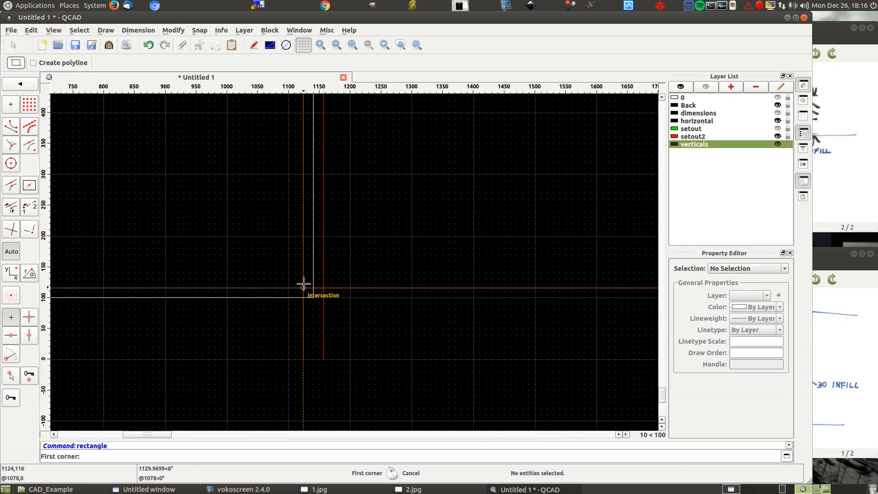
left_click(304, 285)
scroll(355, 359, "down", 10)
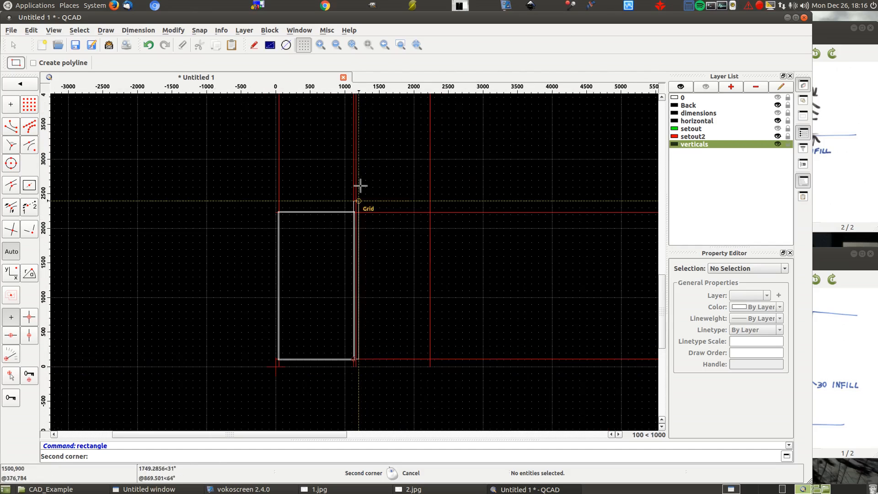
scroll(360, 185, "up", 7)
left_click(336, 306)
scroll(405, 181, "down", 7)
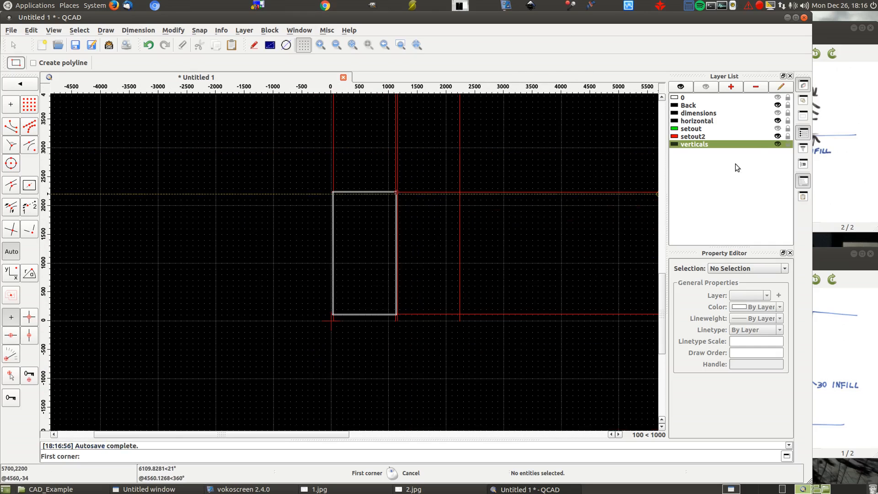
- Check the two vertical panels on their own by hiding the remaining panel and setout layers, and show all layers again
left_click(777, 136)
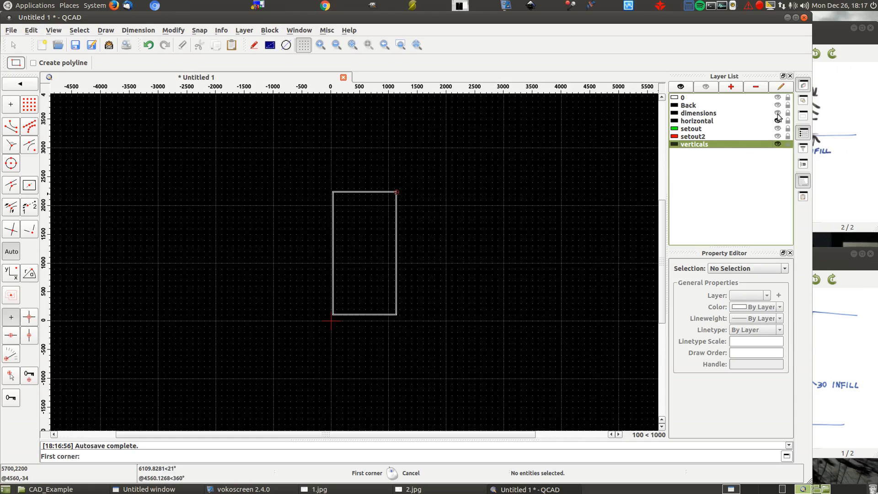
left_click(778, 120)
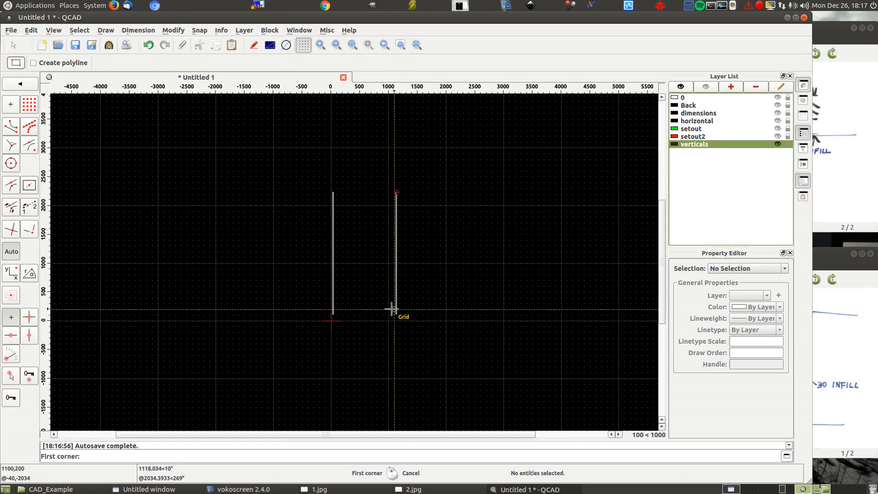
scroll(392, 314, "up", 3)
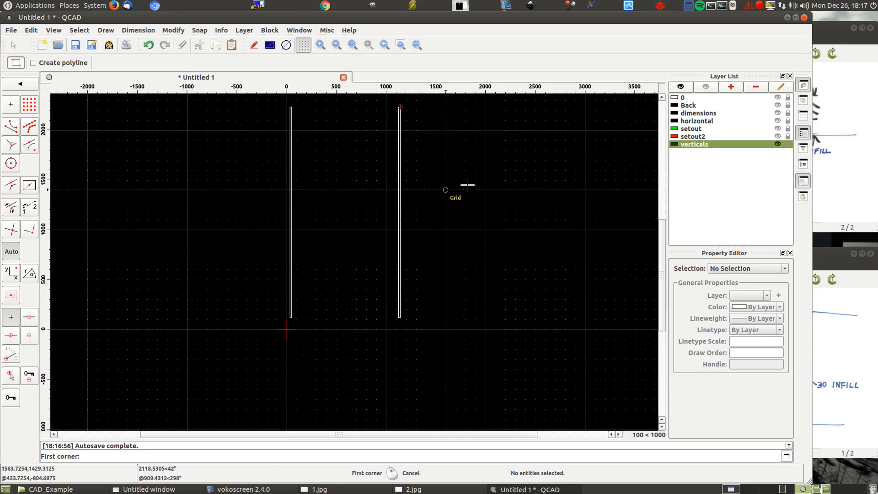
left_click(680, 87)
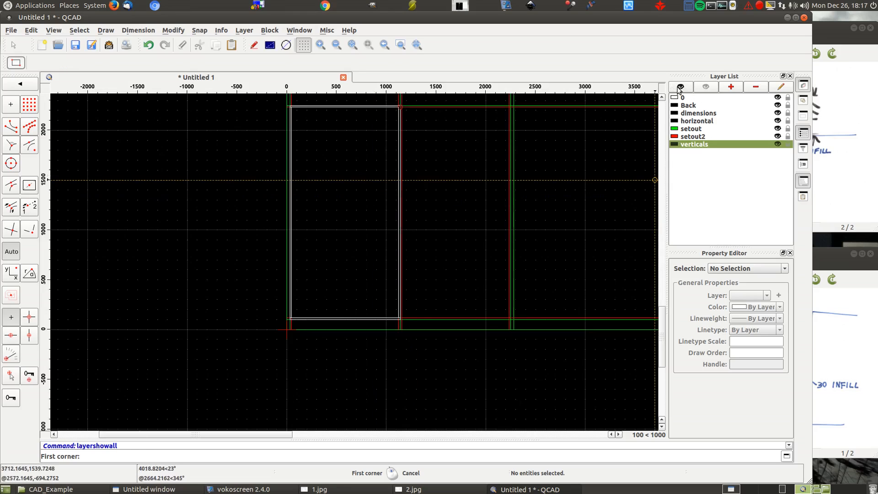
- Create a parallel line at distance 177*4 below the horizontal setout line at 4000, on the setout layer
scroll(295, 270, "down", 3)
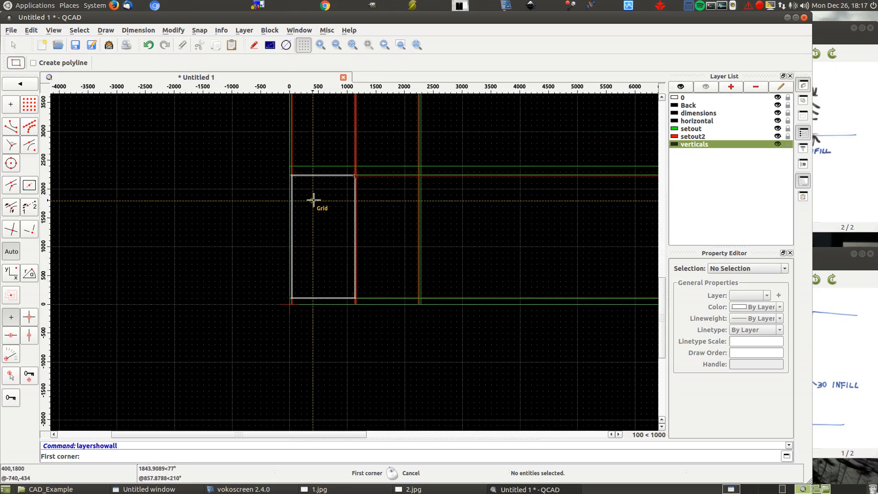
scroll(314, 200, "down", 3)
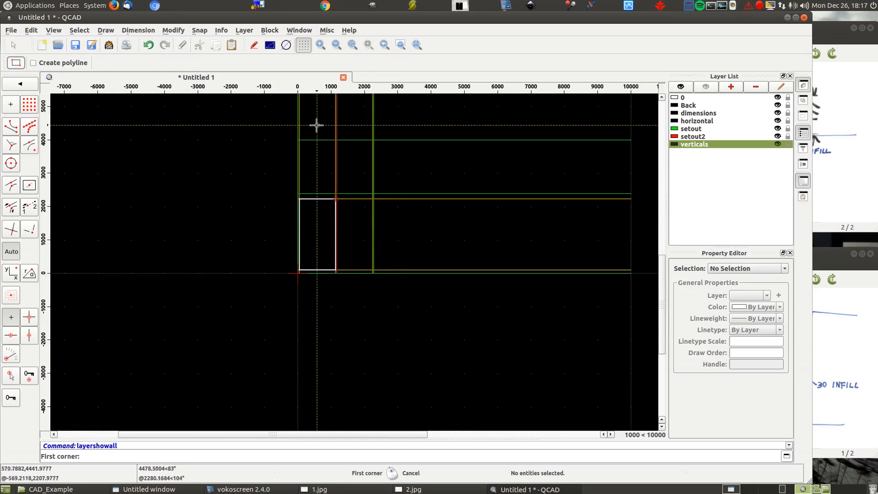
scroll(310, 132, "up", 2)
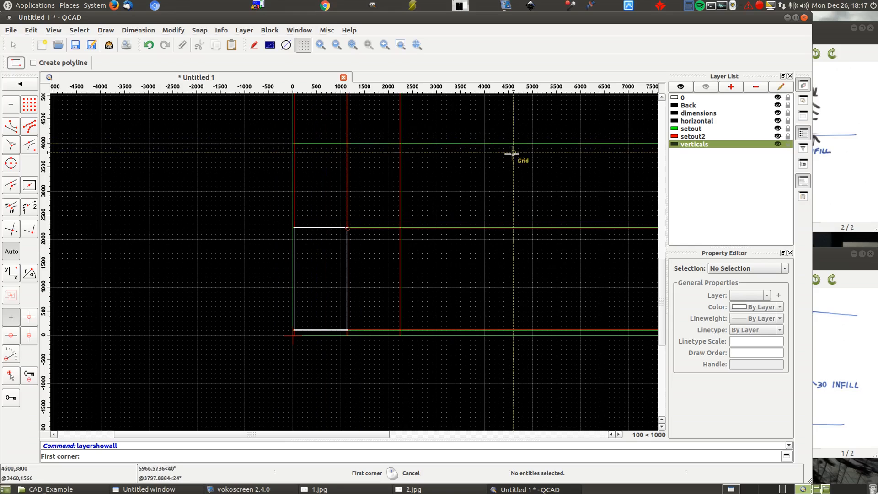
left_click(831, 160)
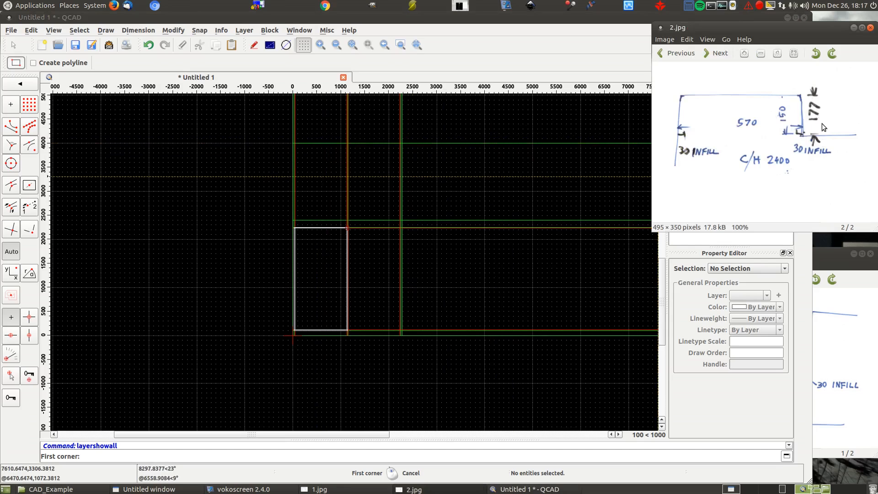
right_click(261, 161)
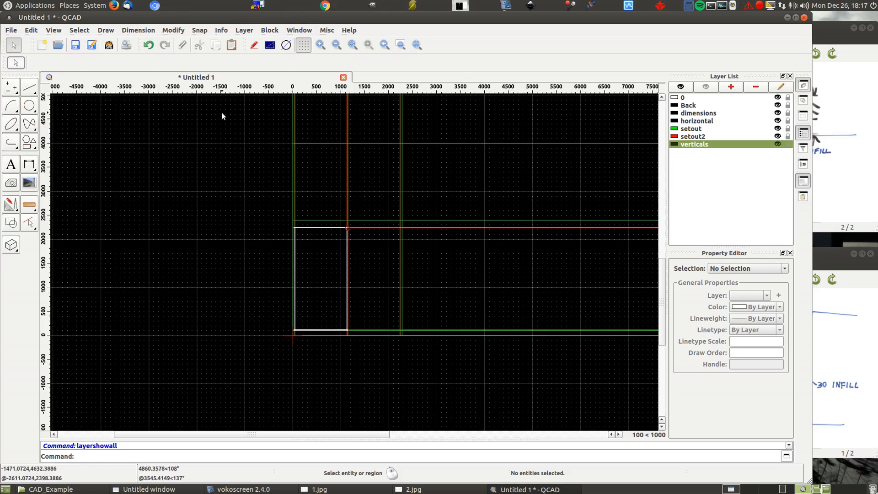
left_click(29, 88)
left_click(11, 167)
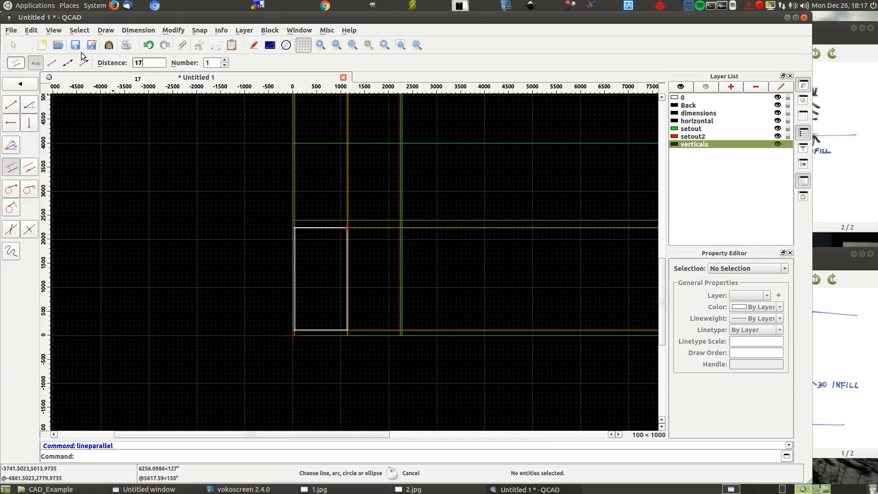
type("*4")
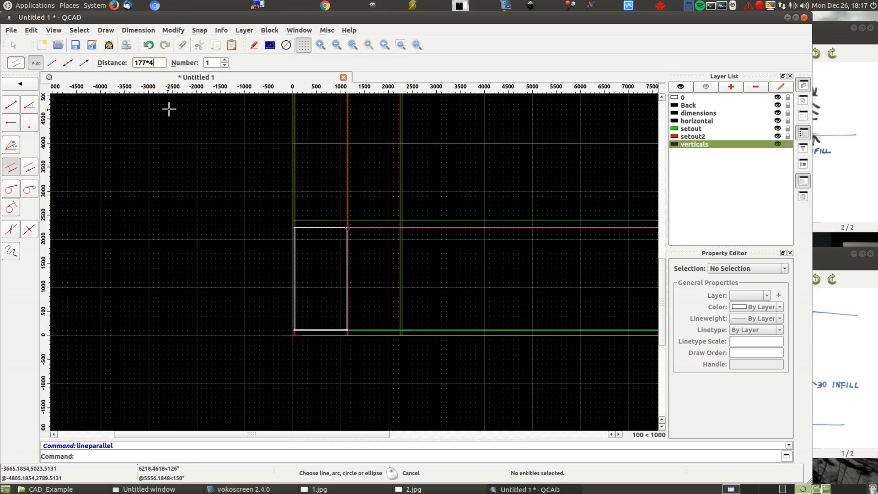
left_click(746, 129)
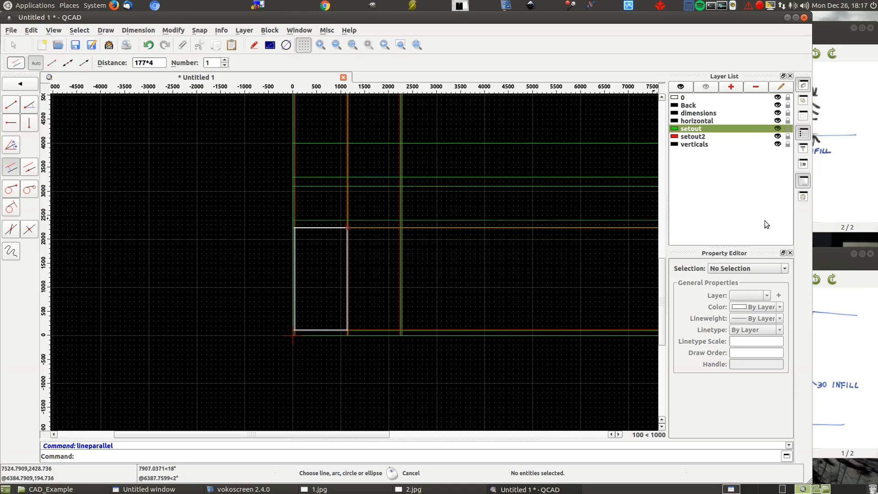
- Following the 2.jpg sketch, draw the sloping left wall line on the setout layer from 0,3292 to 30,4000
left_click(834, 198)
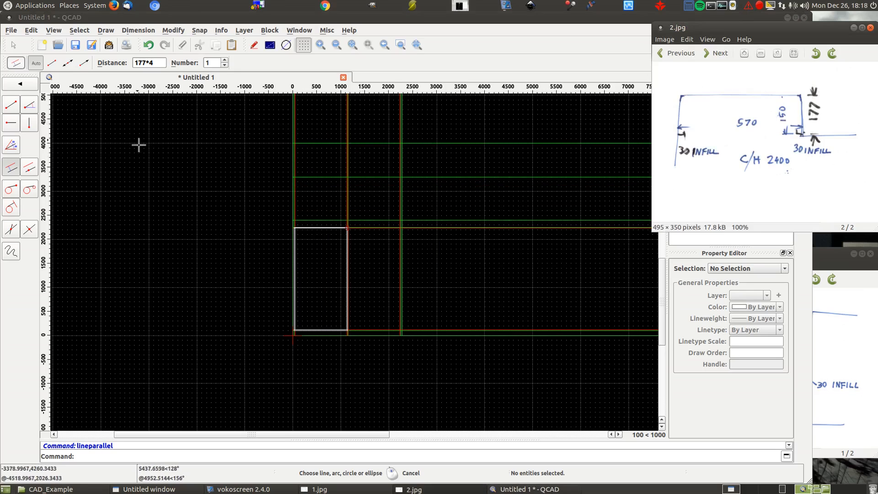
right_click(192, 144)
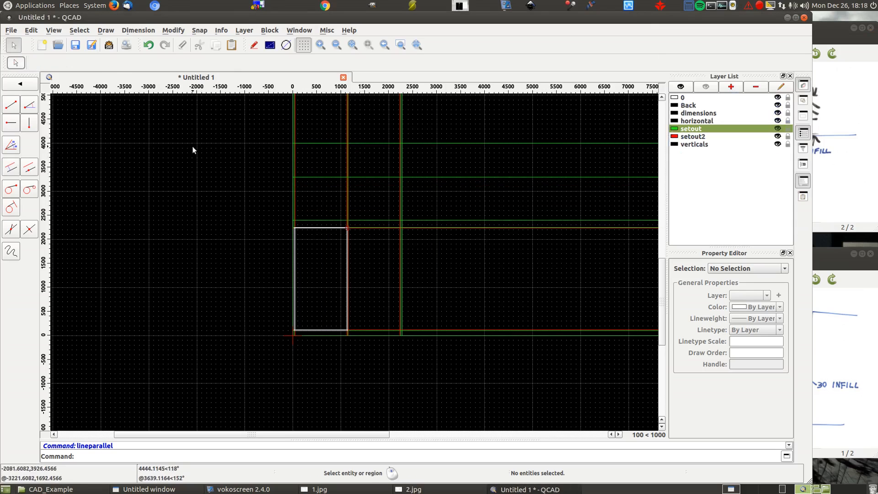
left_click(11, 105)
scroll(303, 147, "up", 3)
scroll(279, 215, "up", 2)
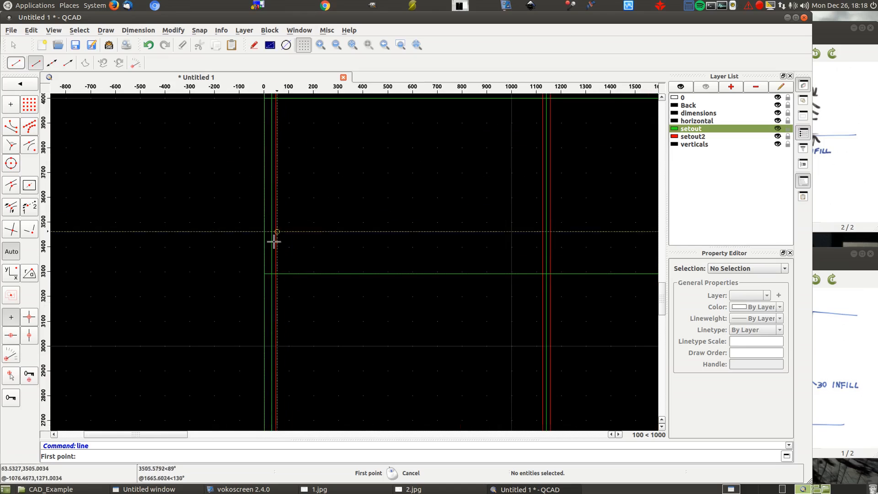
left_click(264, 274)
left_click(271, 98)
right_click(168, 187)
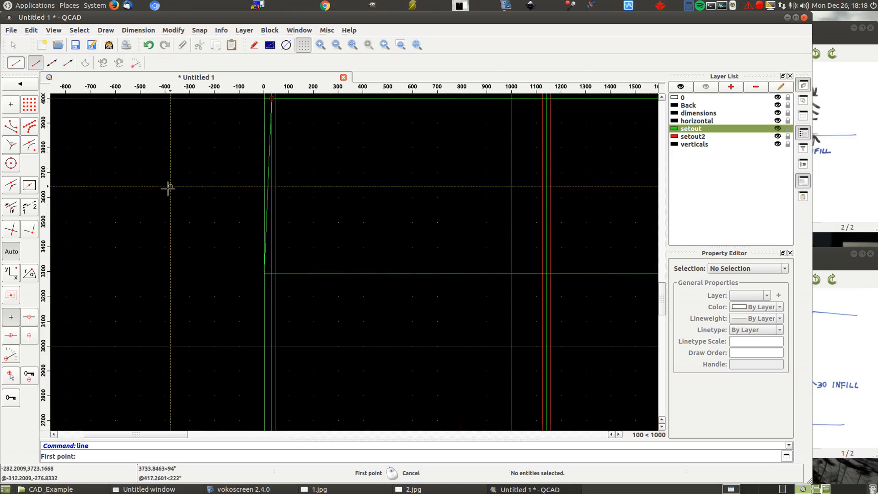
- Add a layer named wall with colour Blue
scroll(167, 189, "down", 2)
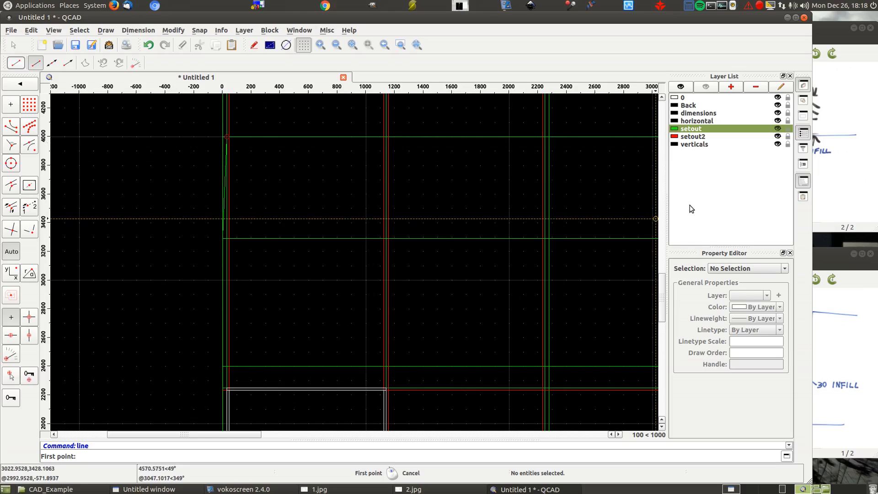
left_click(732, 89)
type("wall")
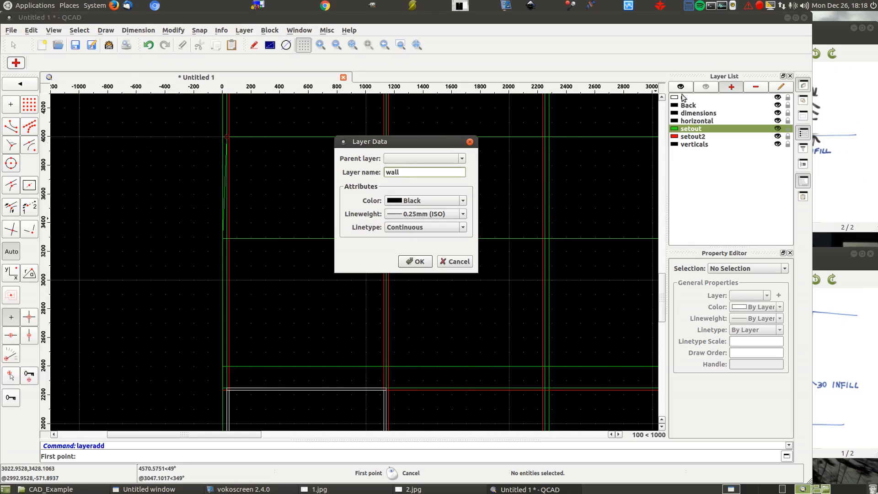
left_click(410, 202)
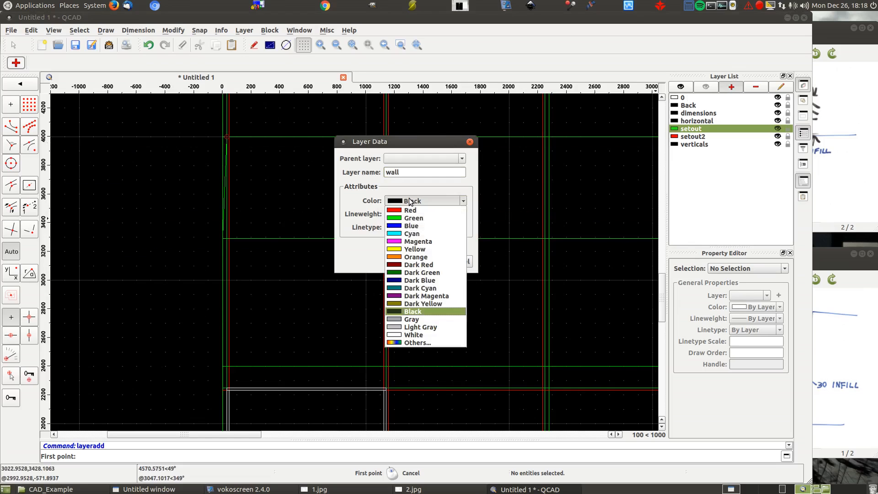
left_click(396, 226)
left_click(416, 261)
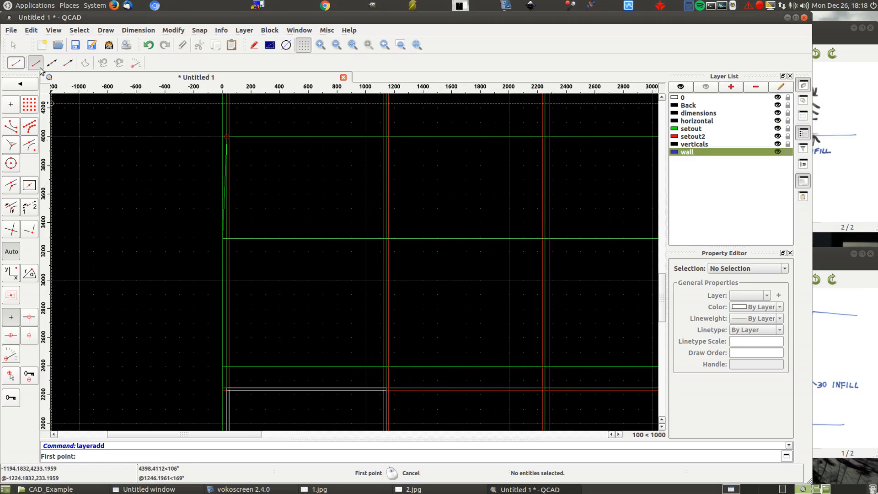
- Draw the left and back wall lines on the wall layer from 0,3292 through 30,4000 to 2280,4000
left_click(221, 238)
scroll(222, 137, "up", 10)
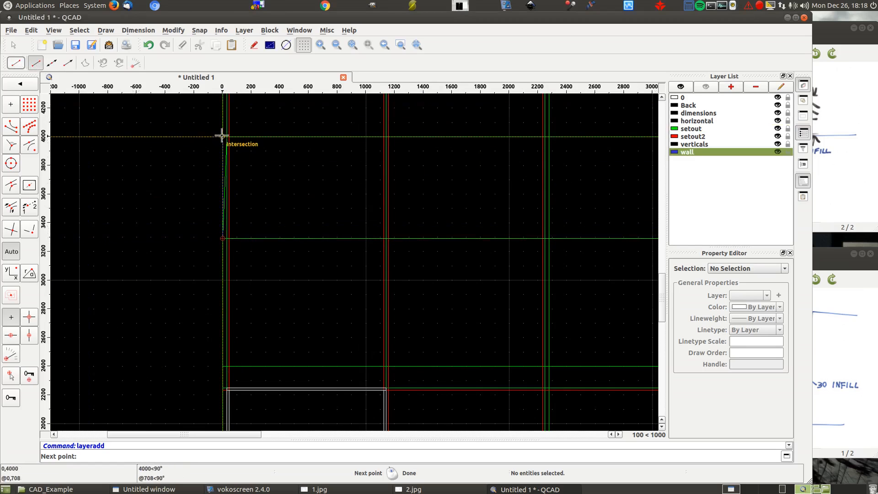
left_click(252, 159)
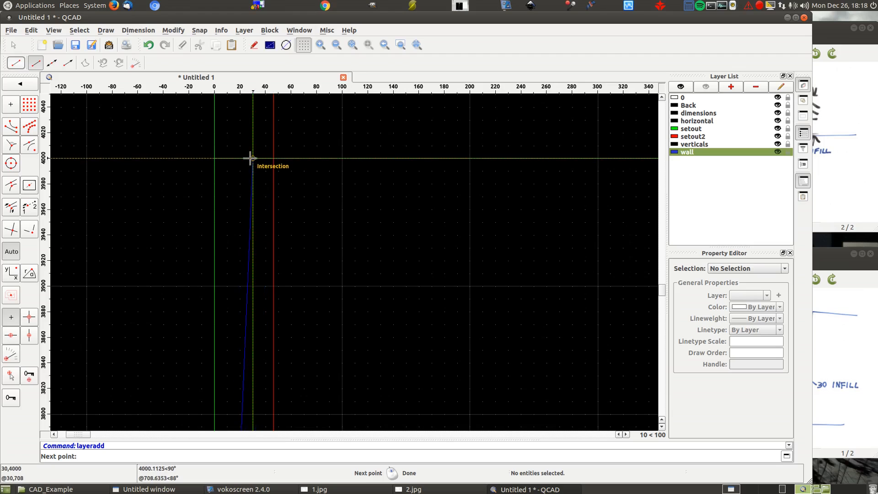
scroll(134, 154, "down", 10)
scroll(126, 149, "down", 6)
scroll(525, 137, "up", 6)
left_click(344, 176)
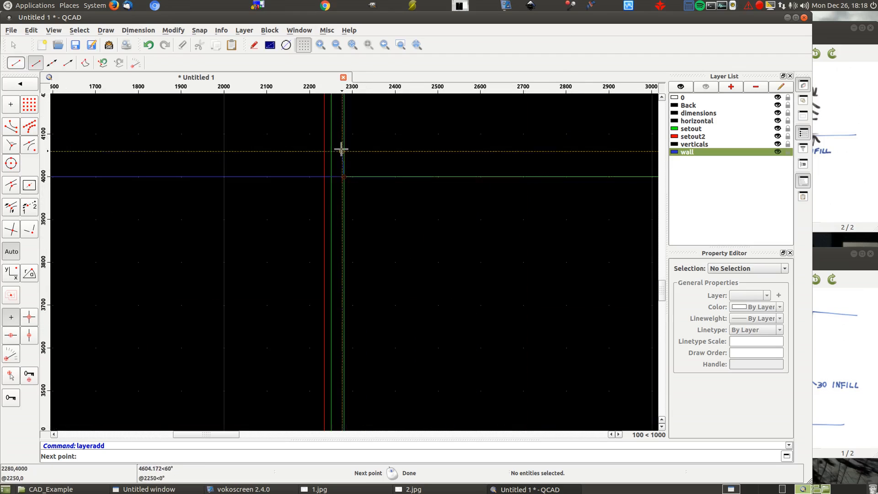
- Continue the wall outline from 2280,4000 down to 2280,3292 and end it at 3000,3292
scroll(300, 110, "down", 5)
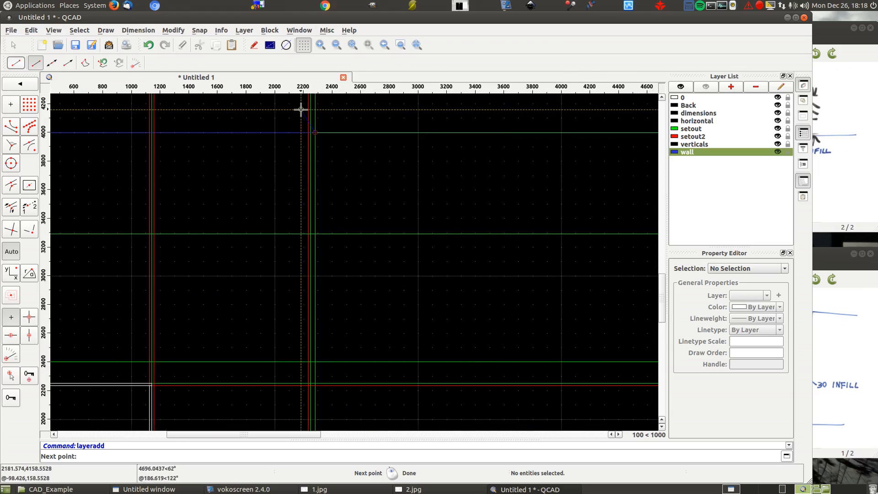
left_click(316, 234)
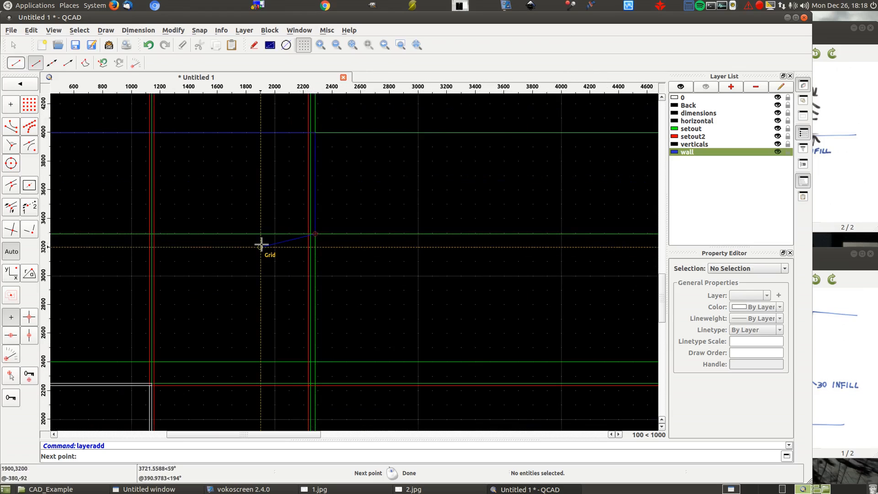
scroll(430, 233, "up", 9)
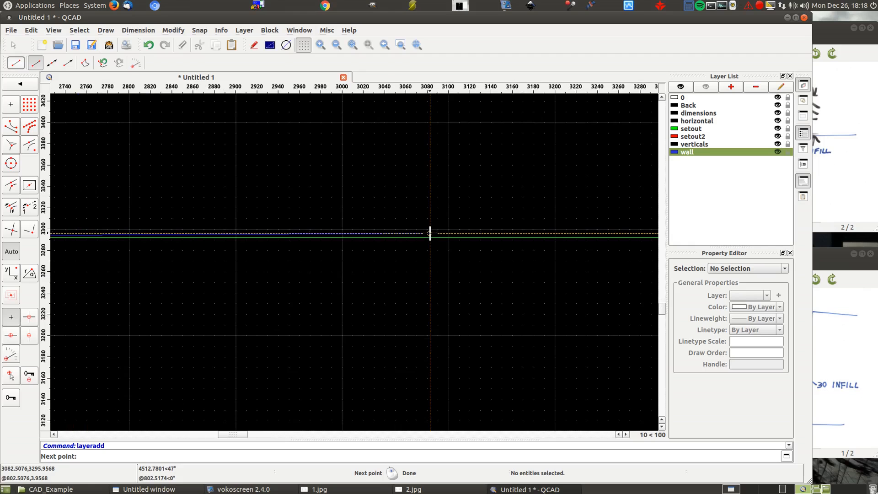
scroll(344, 236, "up", 10)
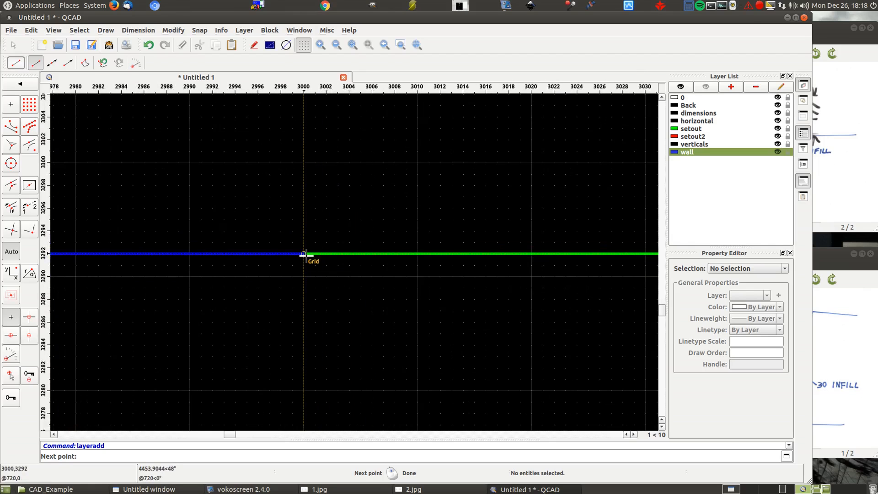
left_click(304, 254)
scroll(452, 186, "down", 4)
right_click(454, 187)
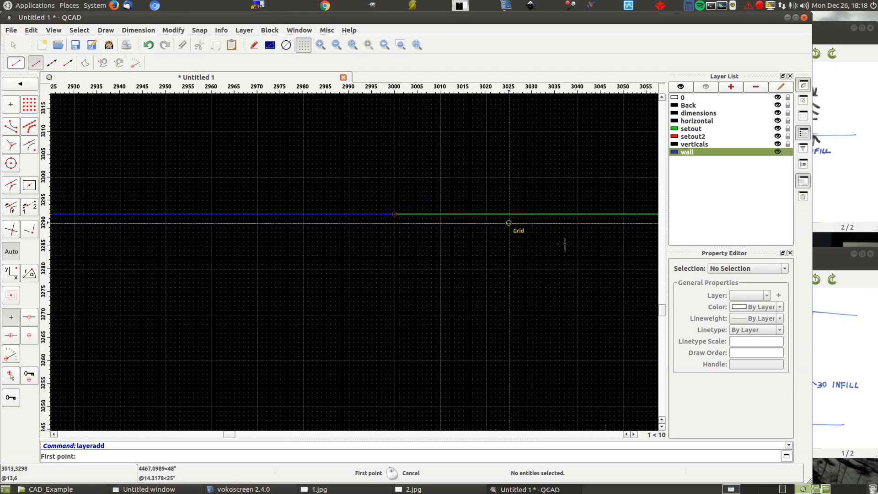
- Hide every layer except wall to isolate the wall outline, and leave the line command
left_click(707, 87)
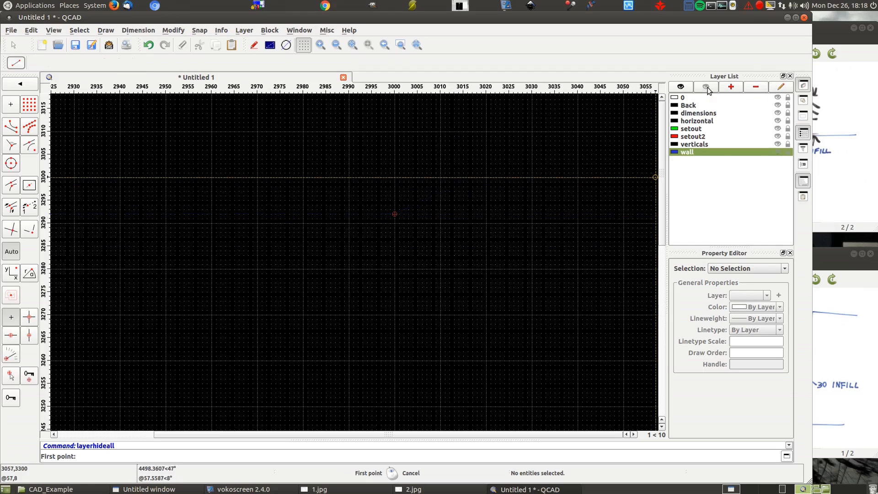
scroll(564, 253, "down", 20)
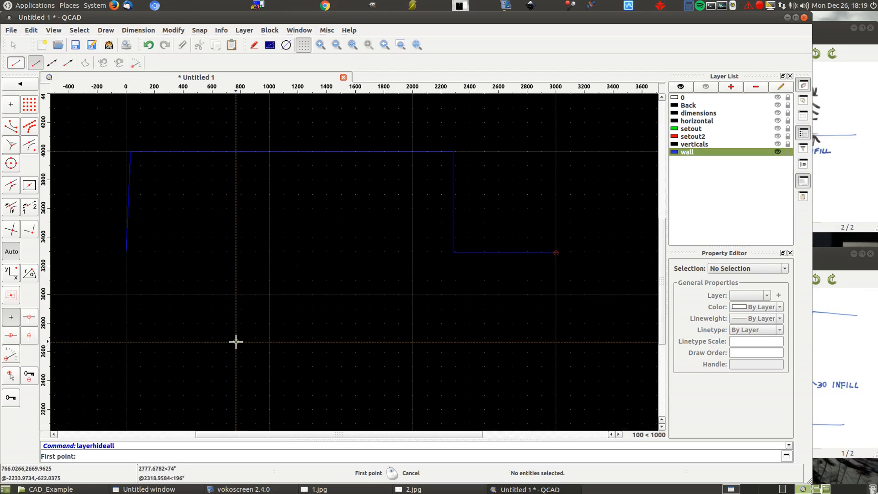
right_click(226, 321)
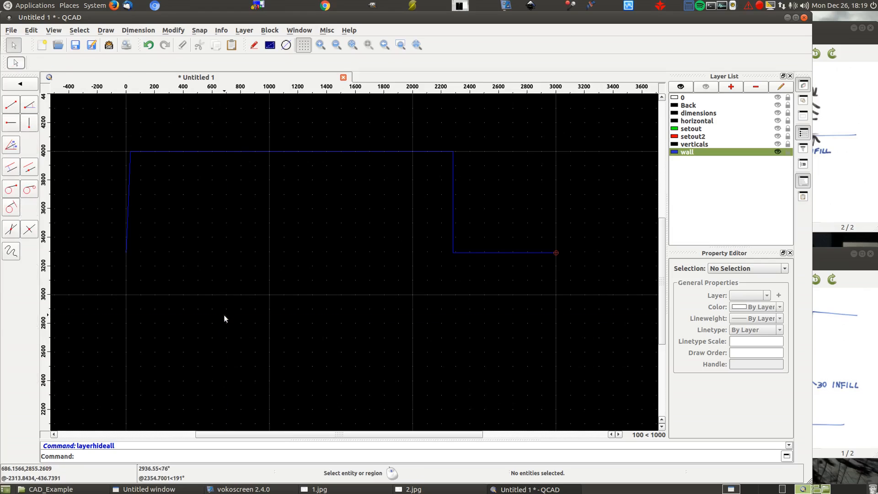
- Offset all four wall lines outward by 100 as parallel lines on the wall layer
left_click(10, 170)
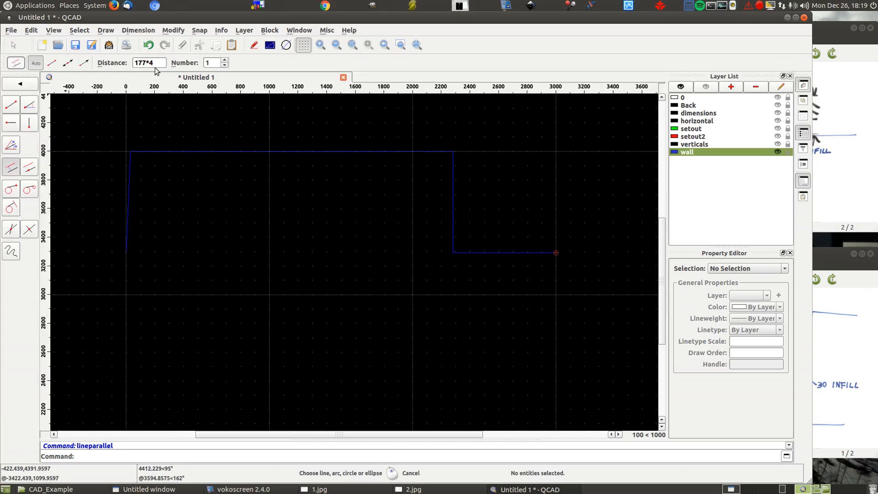
type("100")
left_click(125, 221)
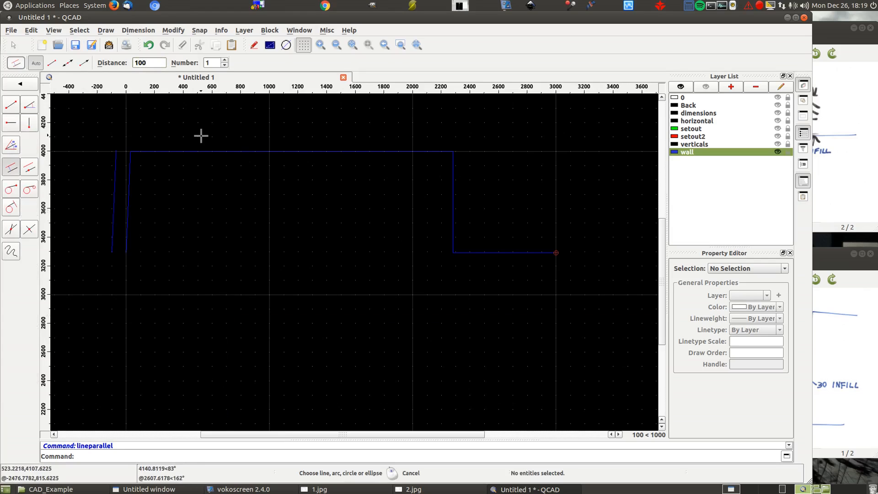
left_click(204, 148)
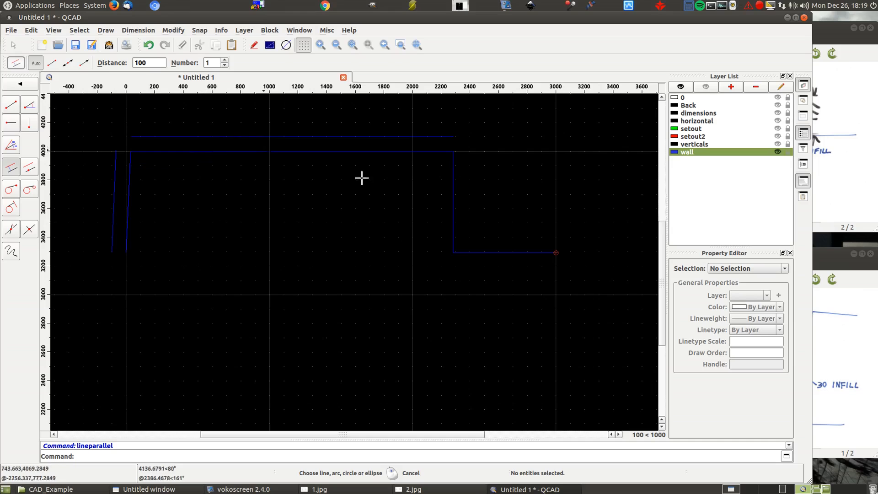
left_click(516, 246)
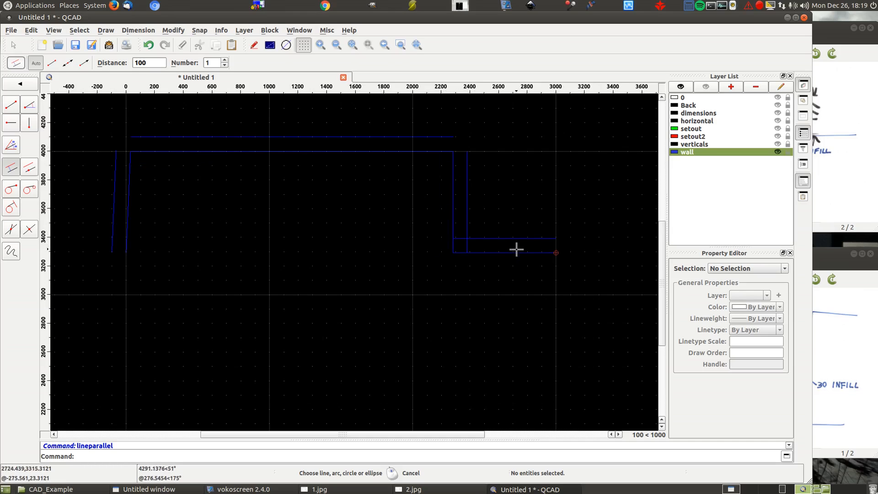
- Trim the outer wall lines to each other so they meet at all three corners
right_click(493, 172)
right_click(475, 192)
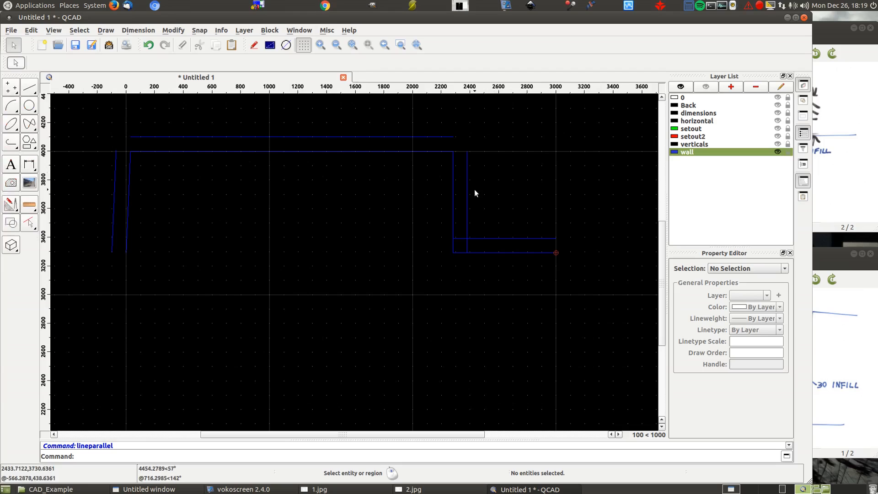
left_click(14, 206)
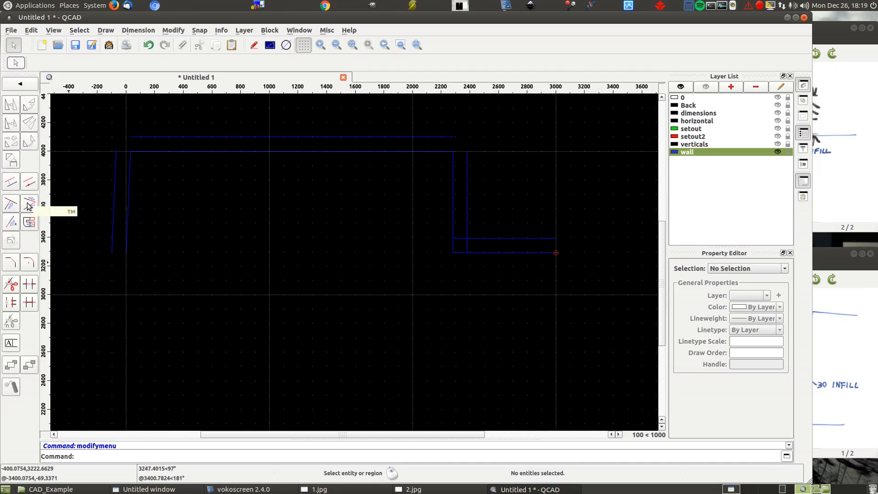
left_click(28, 206)
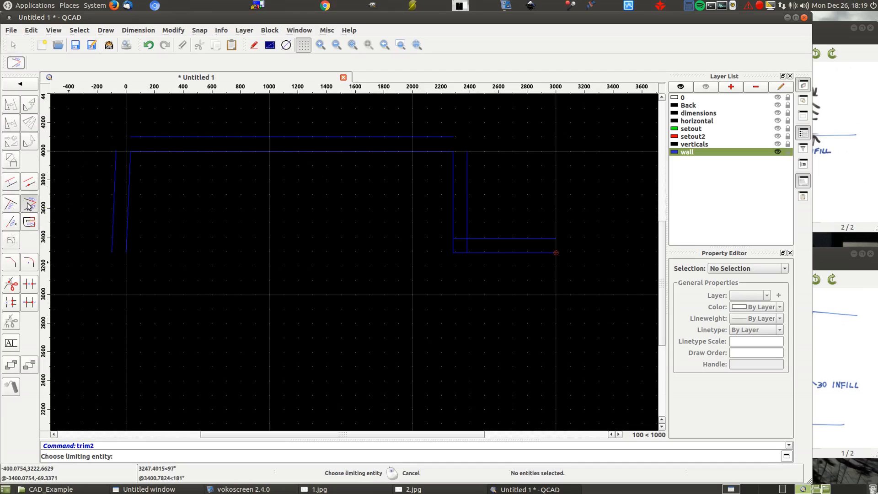
left_click(112, 188)
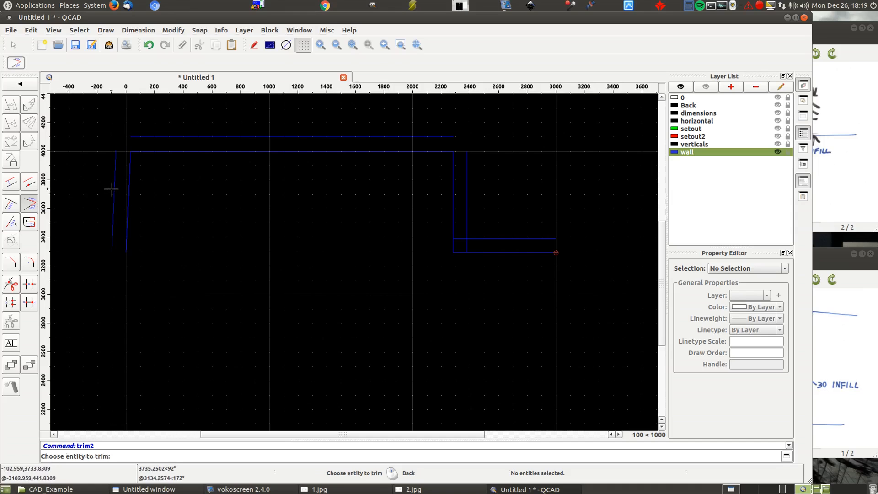
left_click(141, 138)
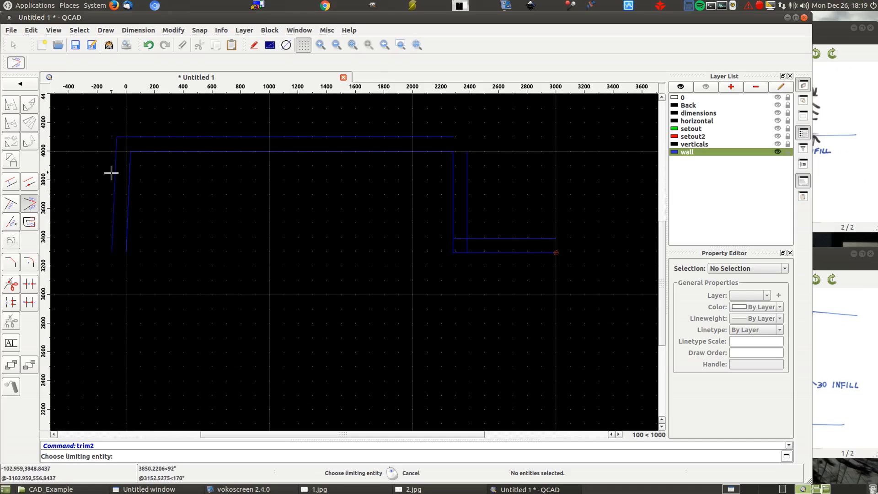
left_click(448, 137)
left_click(467, 164)
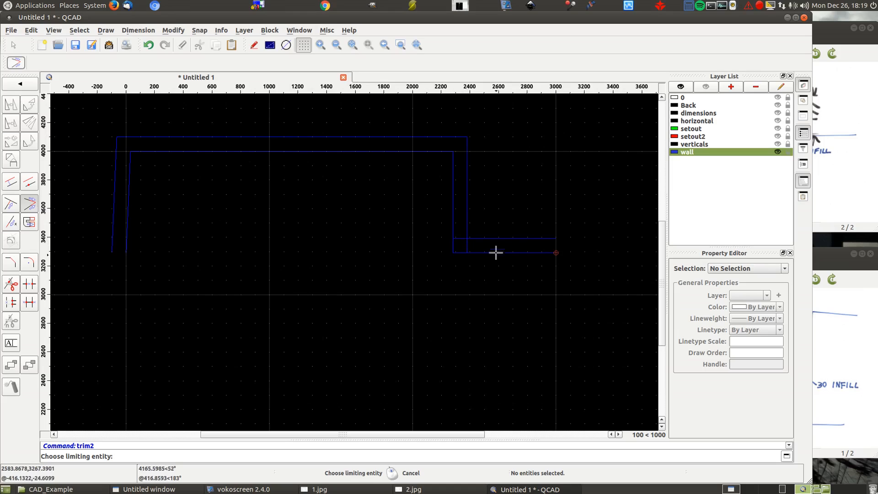
left_click(467, 212)
left_click(478, 238)
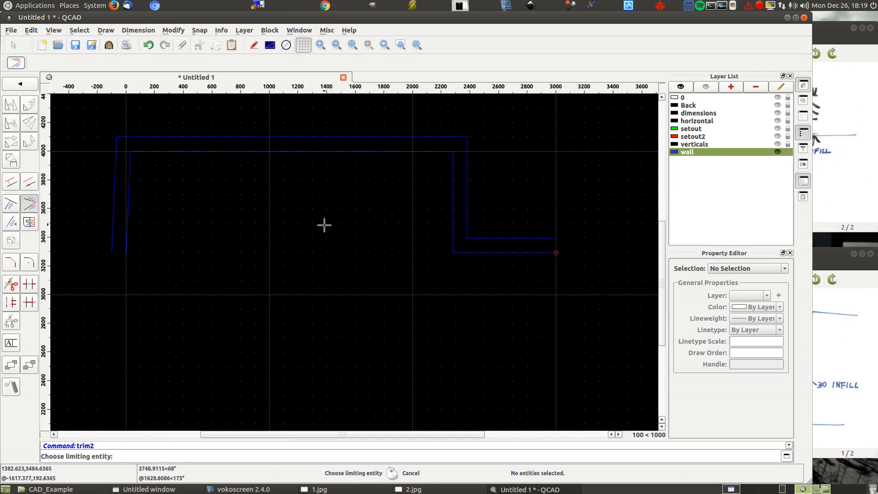
right_click(314, 237)
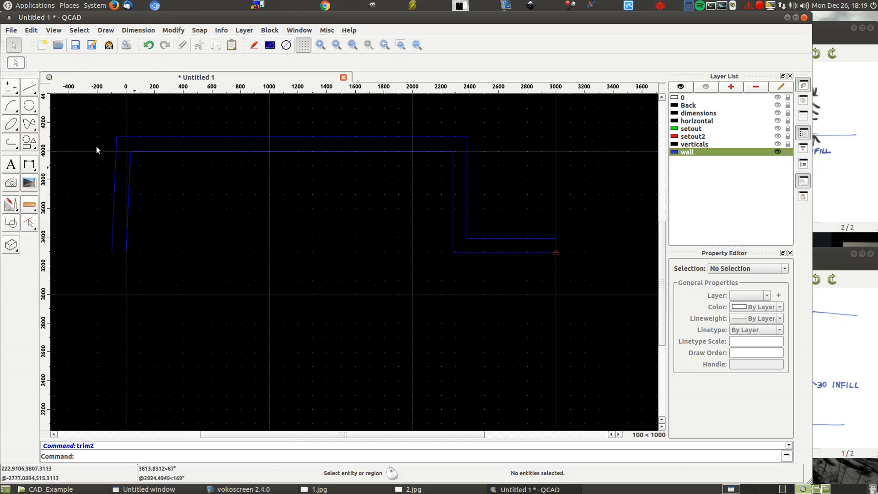
- Close both open ends of the wall outline with short lines joining the inner and outer faces at 0,3292 and 3000,3292
left_click(11, 104)
left_click(126, 253)
right_click(303, 164)
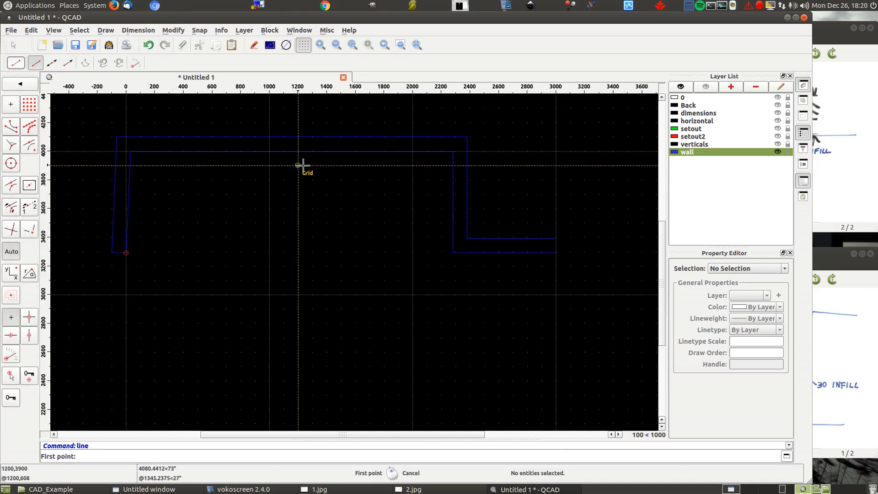
left_click(556, 239)
left_click(572, 251)
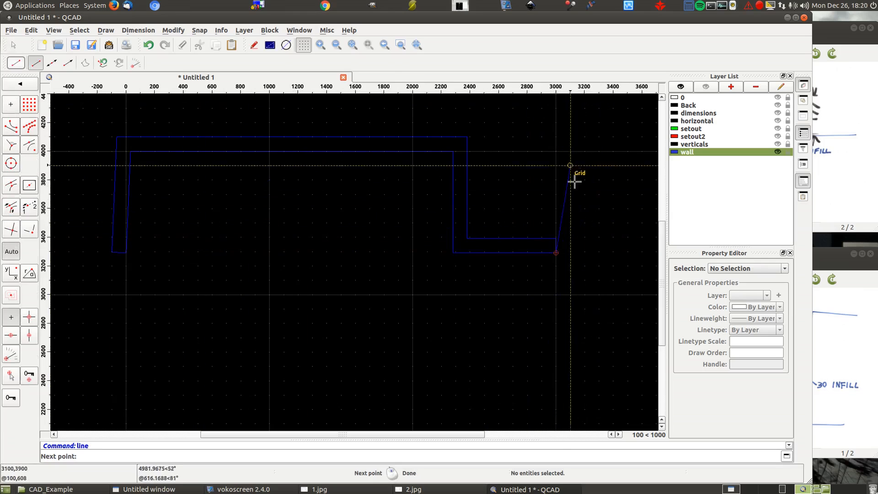
right_click(604, 183)
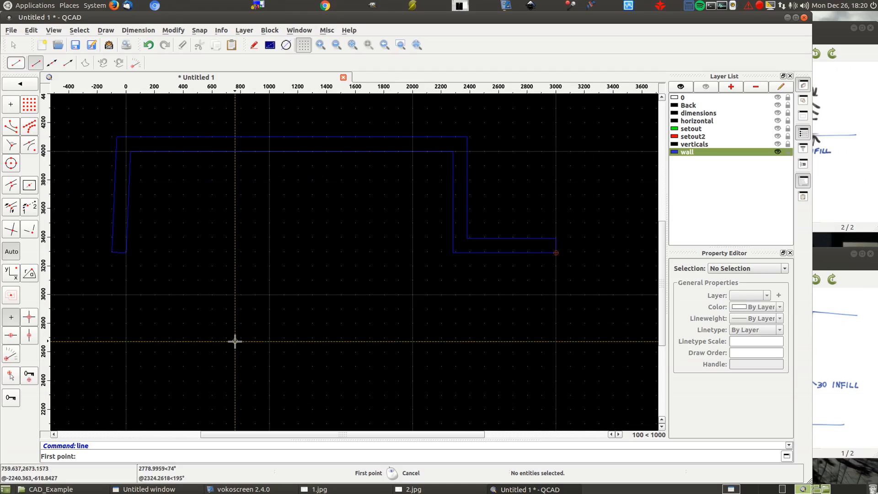
right_click(287, 268)
right_click(287, 265)
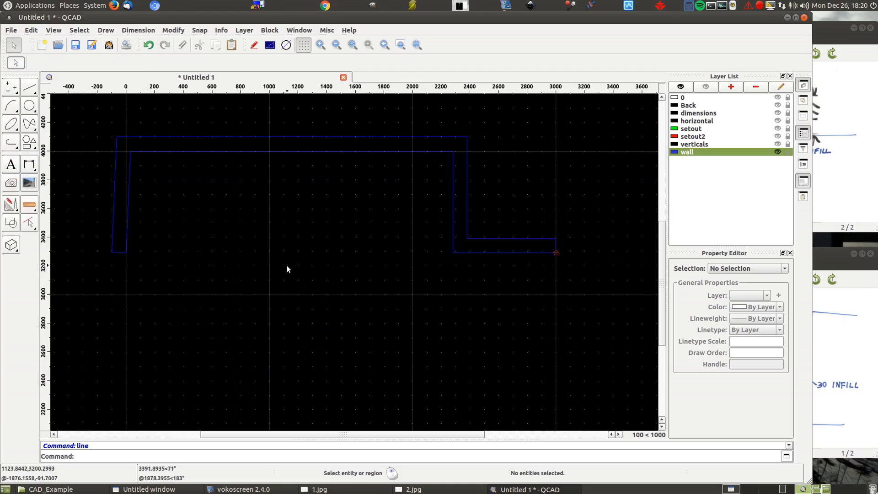
- Hatch the closed wall outline with the ANSI31 pattern at scale 10 and angle 0, and show all layers again
left_click(10, 185)
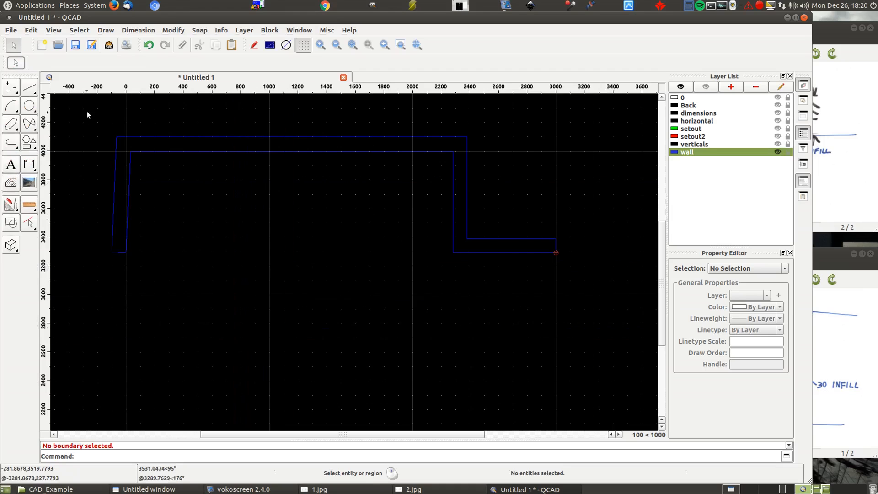
mouse_move(80, 115)
left_mouse_down()
mouse_move(297, 271)
mouse_move(599, 294)
left_mouse_up()
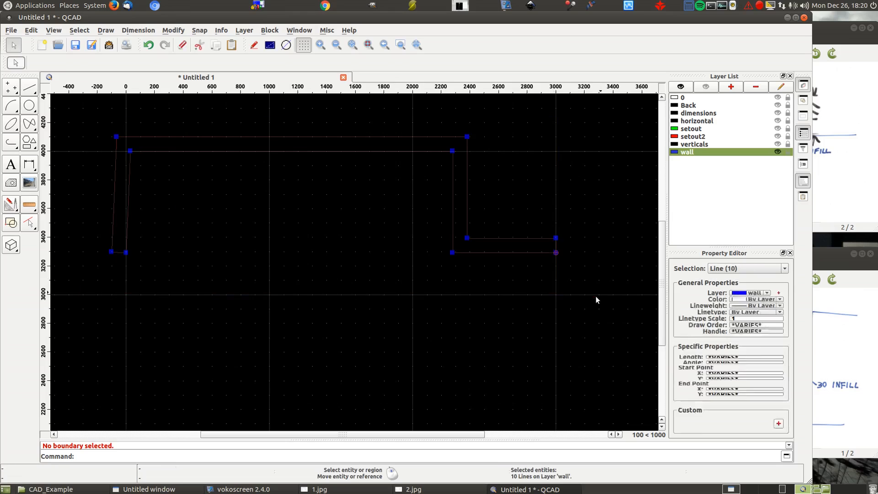
left_click(11, 184)
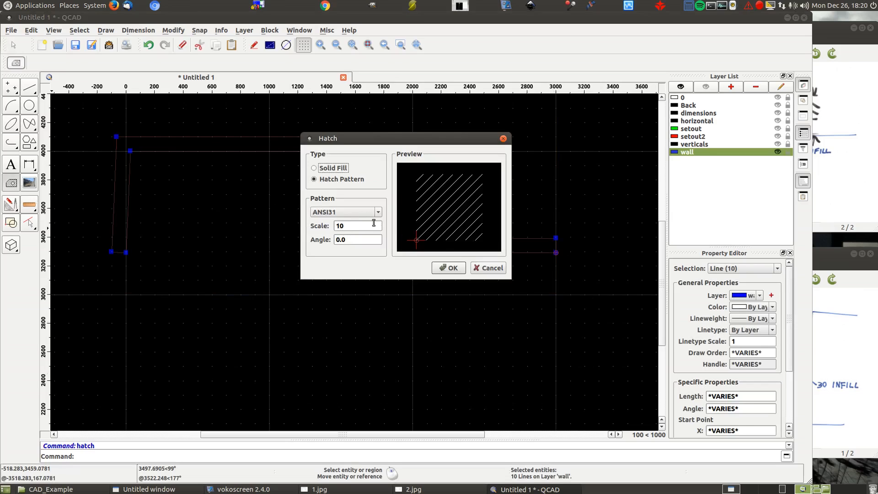
left_click(446, 269)
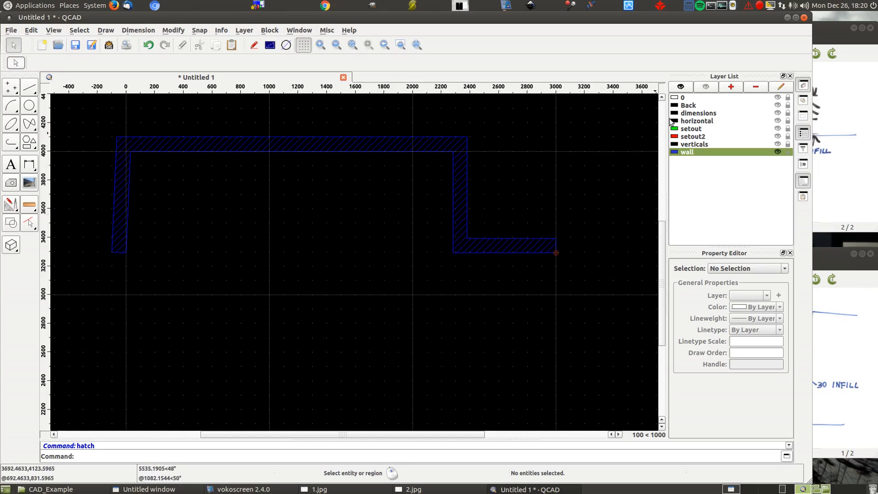
left_click(680, 87)
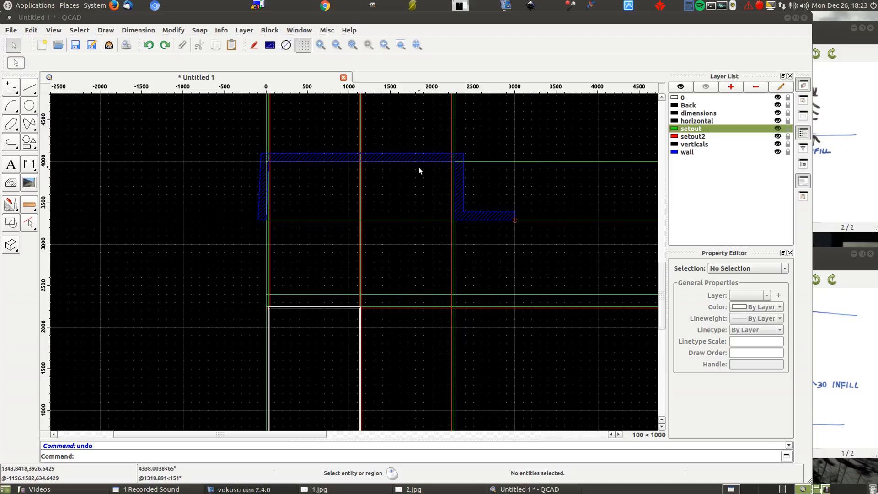
- Check the plan sketch in 2.jpg and offset the back wall setout line inward by 16 on the setout layer
left_click(838, 166)
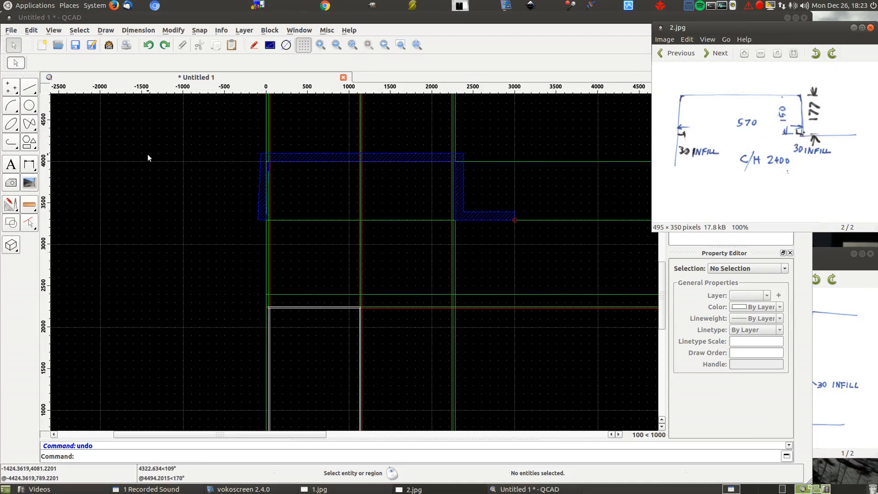
left_click(28, 88)
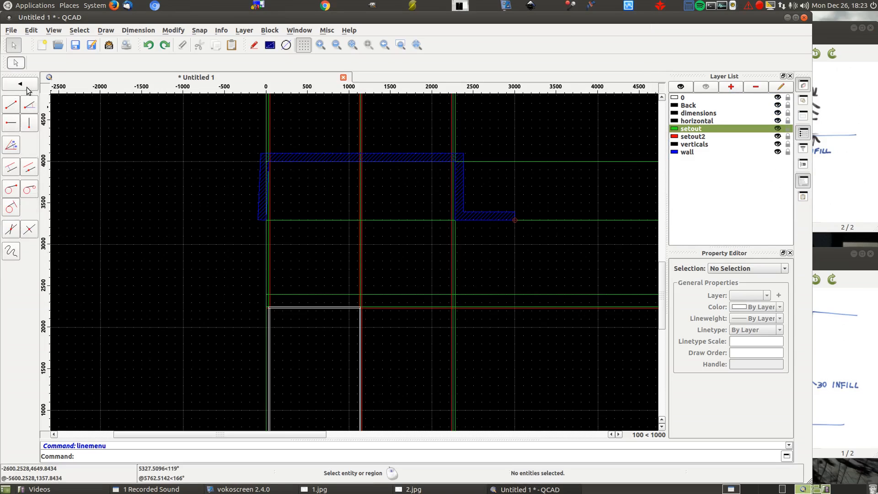
left_click(10, 170)
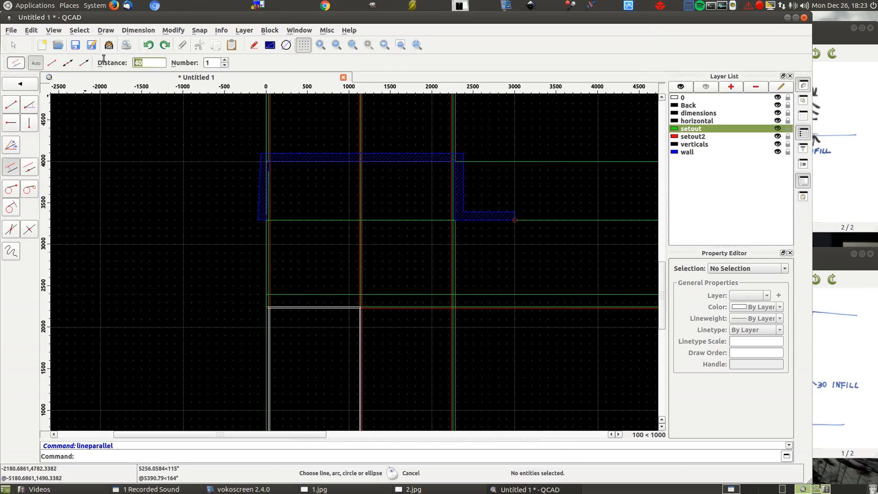
key("BackSpace")
type("16")
left_click(722, 129)
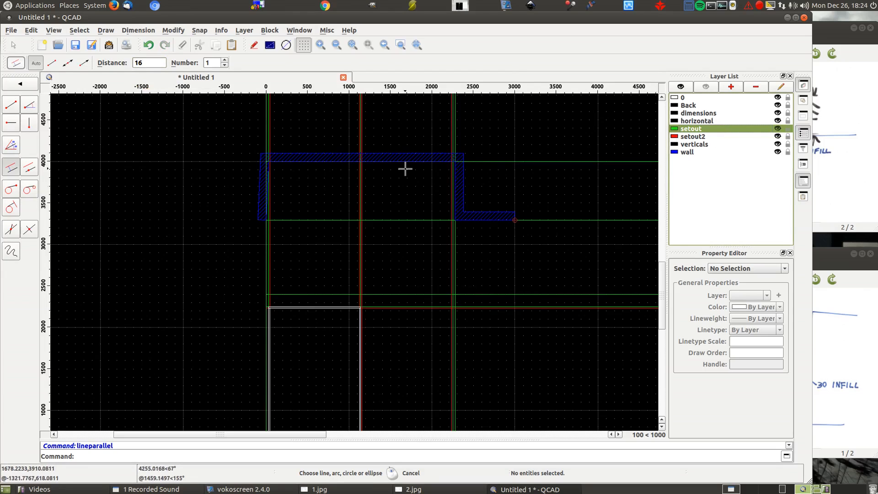
scroll(401, 166, "up", 5)
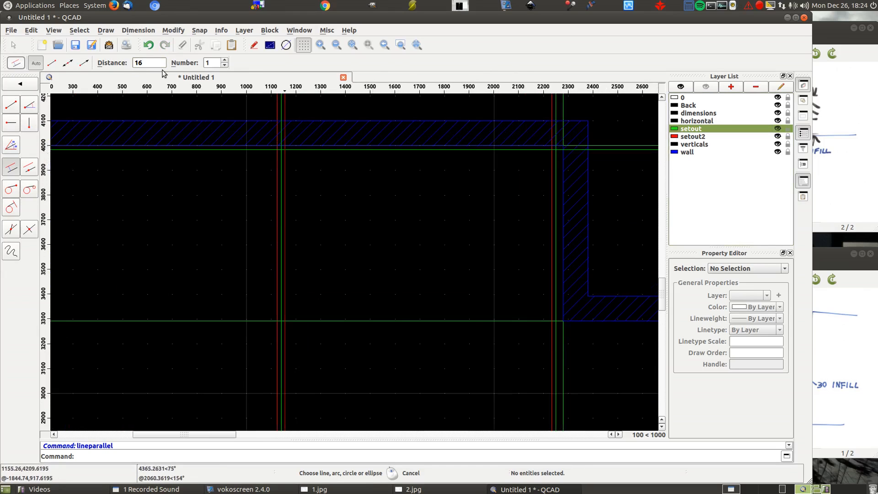
- Offset the front setout line inward by 20, and offset the resulting line a further 16 inward
type("20")
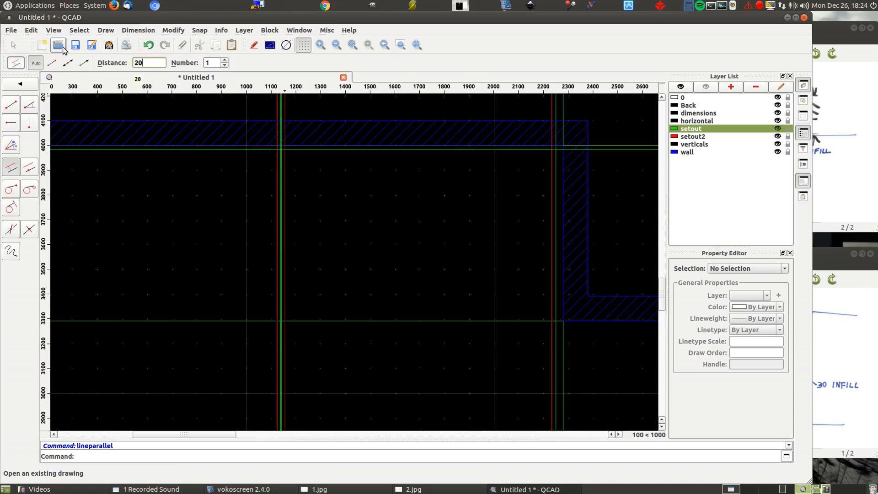
left_click(320, 317)
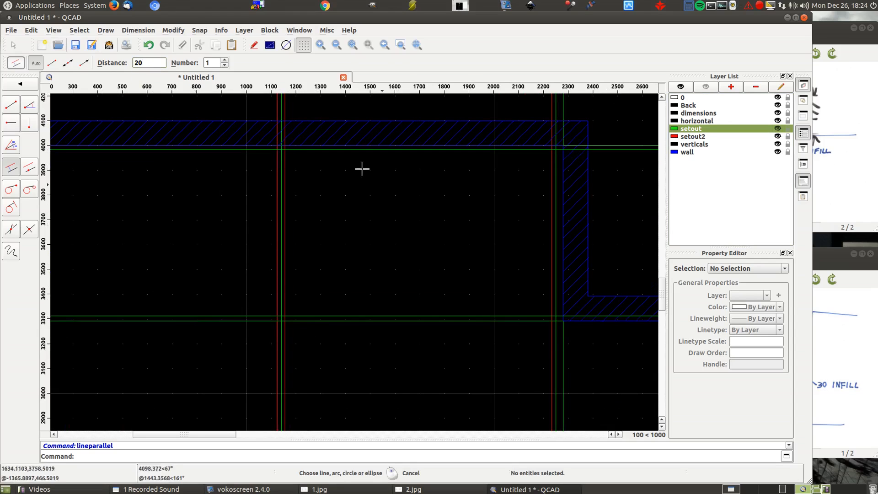
double_click(158, 64)
type("16")
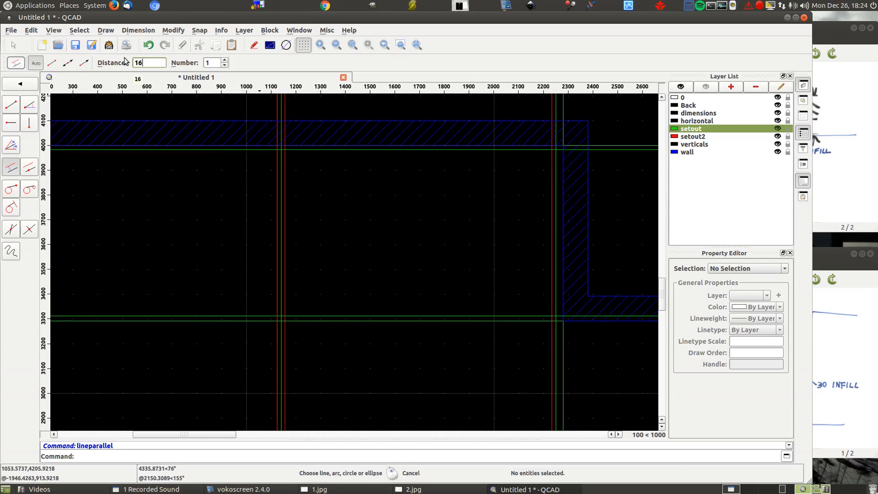
left_click(349, 315)
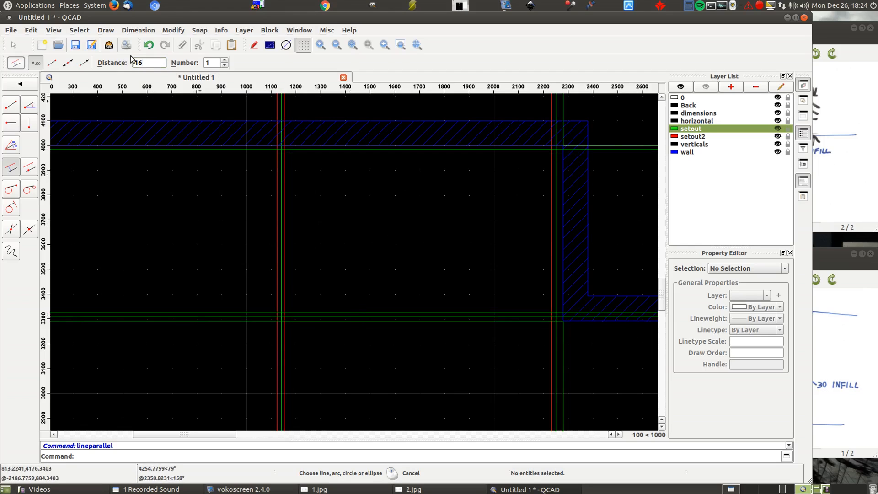
- Offset the two new front setout lines inward by 40 as the second pair, and leave the parallel line command
left_click_drag(161, 63, 96, 54)
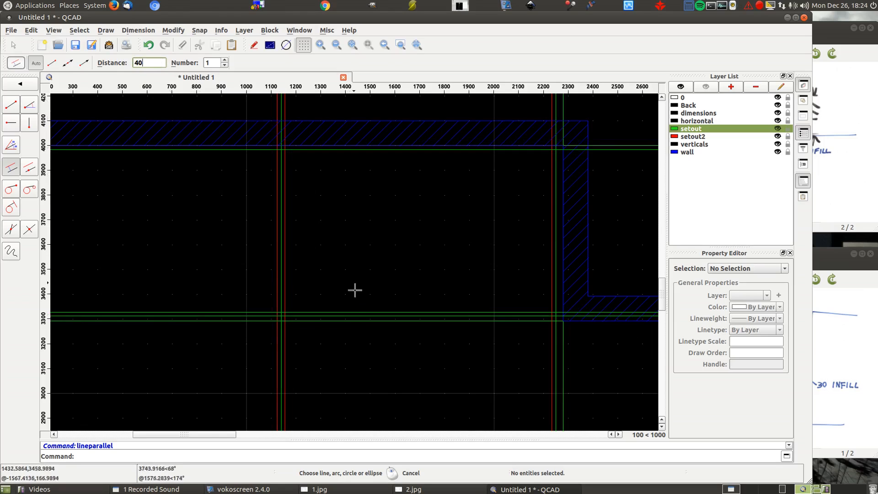
left_click(360, 314)
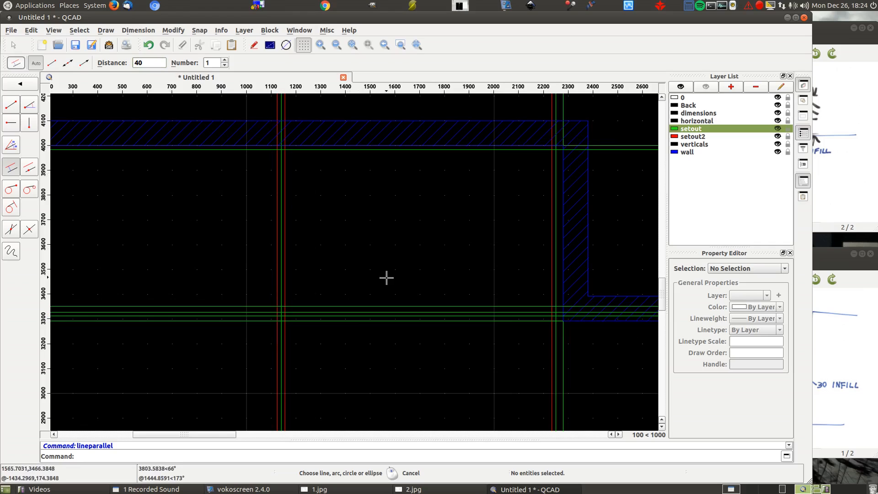
left_click(385, 311)
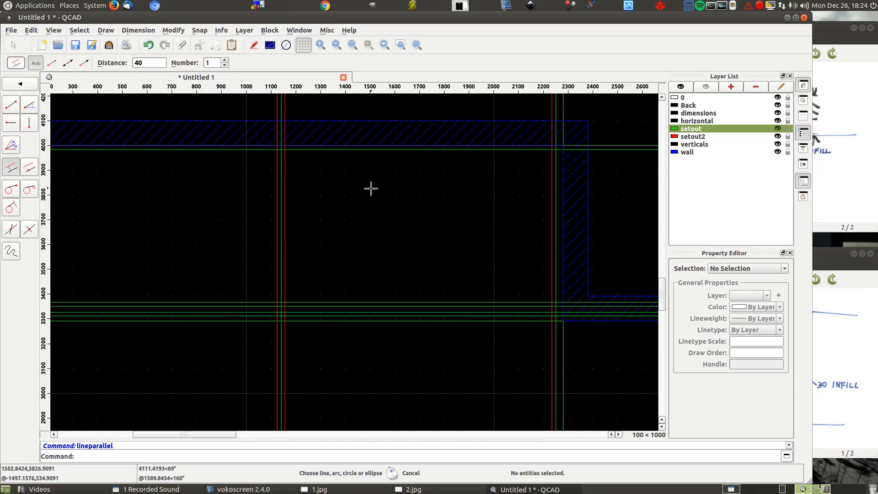
scroll(609, 142, "down", 4)
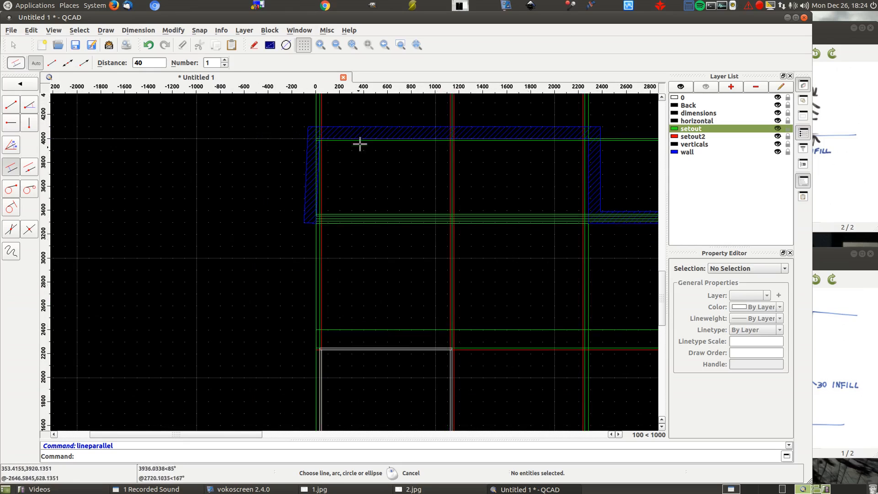
right_click(191, 163)
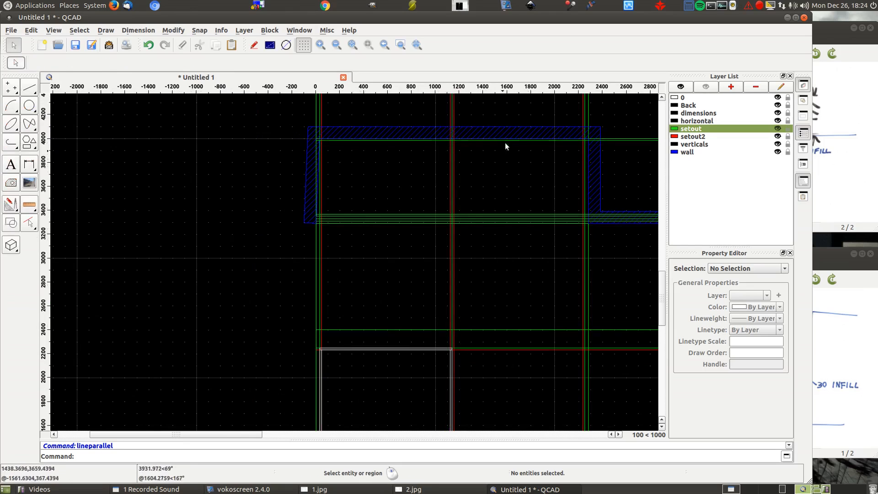
- Create a new layer named kick&bulkhead with the color Cyan
scroll(505, 143, "up", 3)
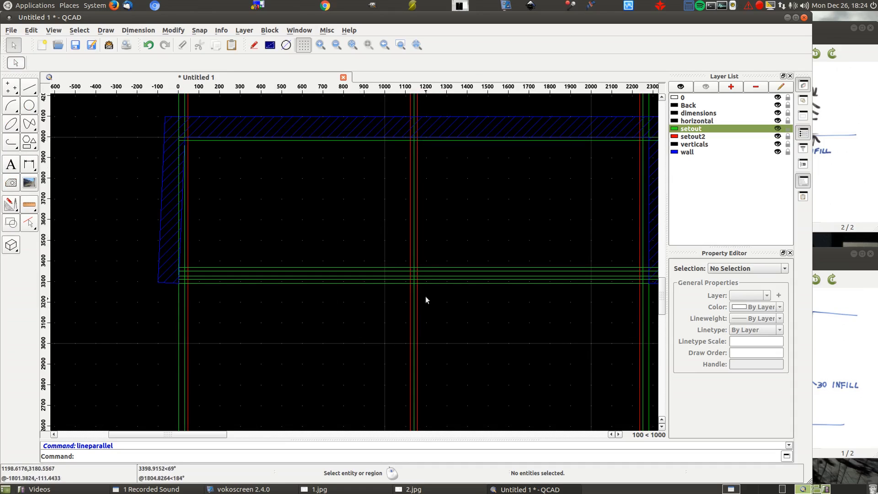
scroll(430, 283, "up", 5)
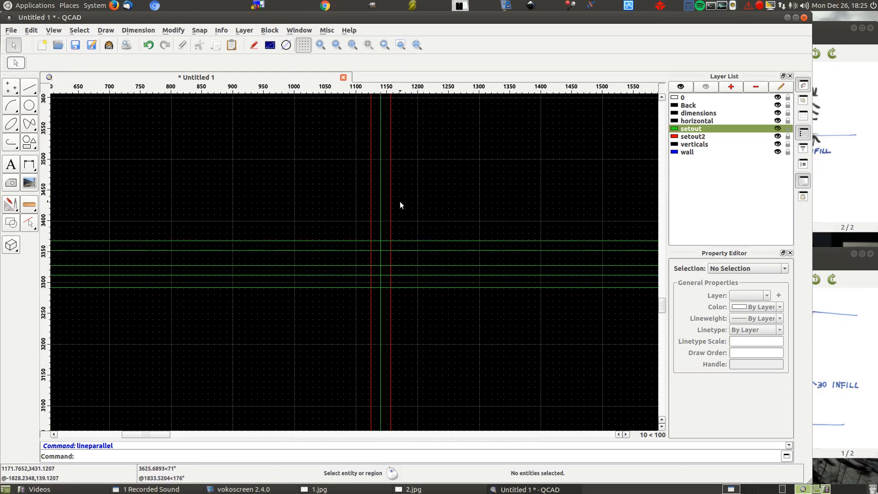
scroll(399, 202, "down", 7)
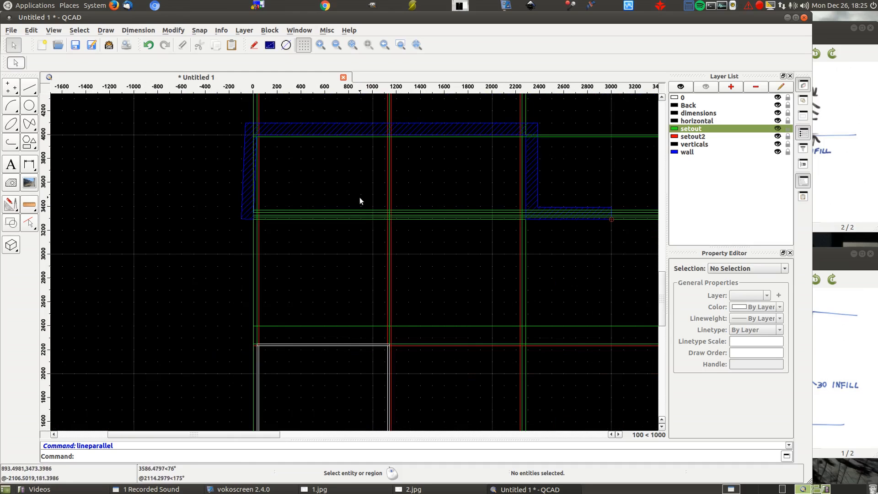
left_click(736, 89)
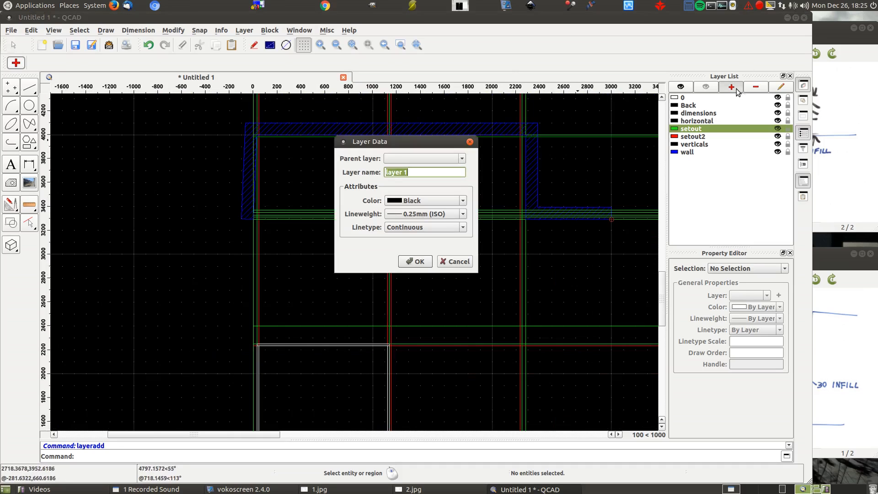
type("kick&bulkhead")
left_click(426, 201)
left_click(403, 233)
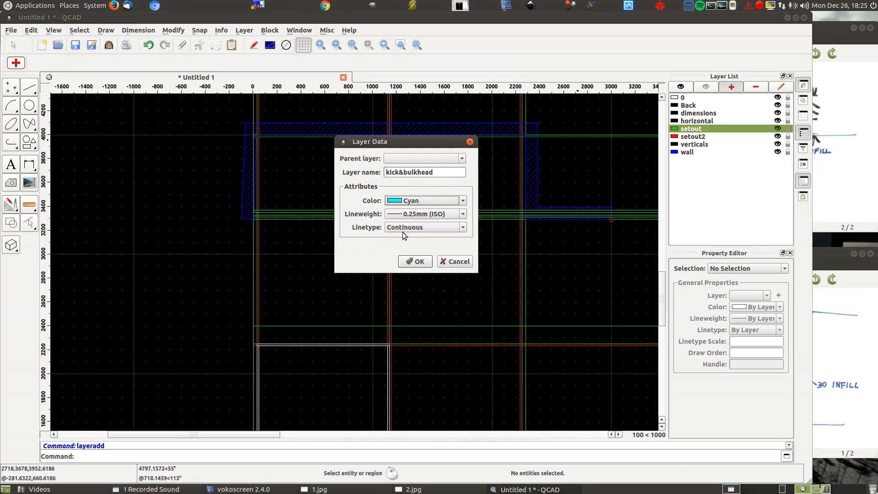
left_click(407, 263)
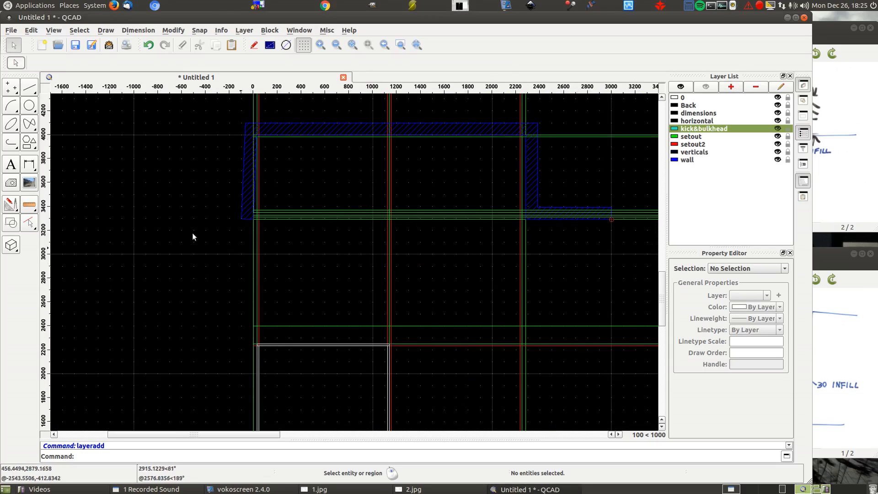
- Draw a 2280 by 16 rectangle between the side walls on the inner pair of front setout lines, and leave the rectangle command
left_click(30, 144)
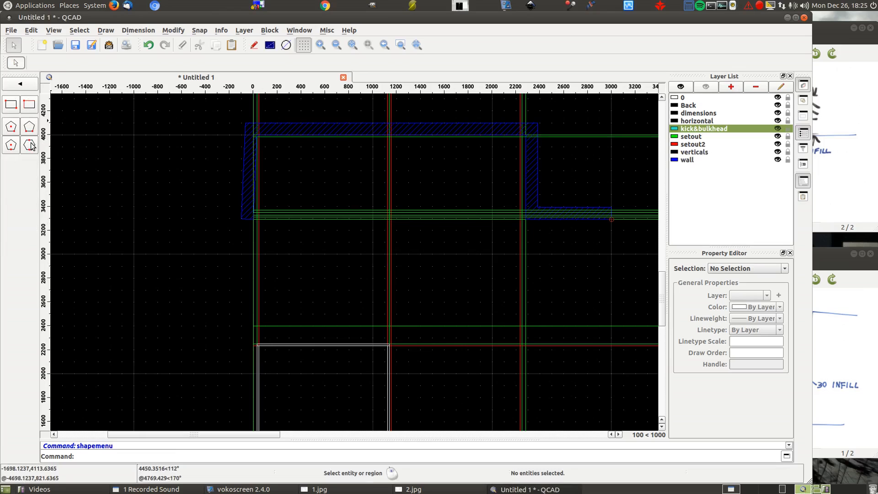
left_click(11, 104)
scroll(236, 215, "up", 8)
scroll(241, 219, "up", 3)
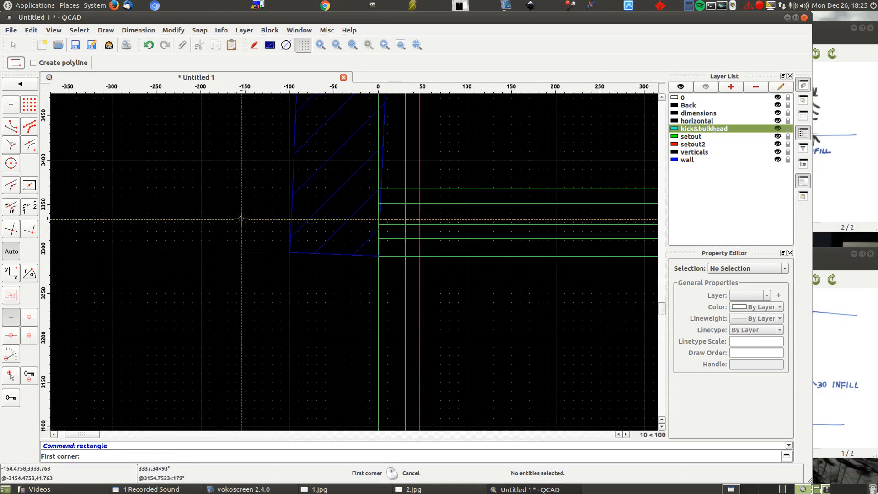
scroll(413, 201, "up", 5)
left_click(374, 199)
scroll(202, 174, "down", 5)
scroll(186, 173, "down", 9)
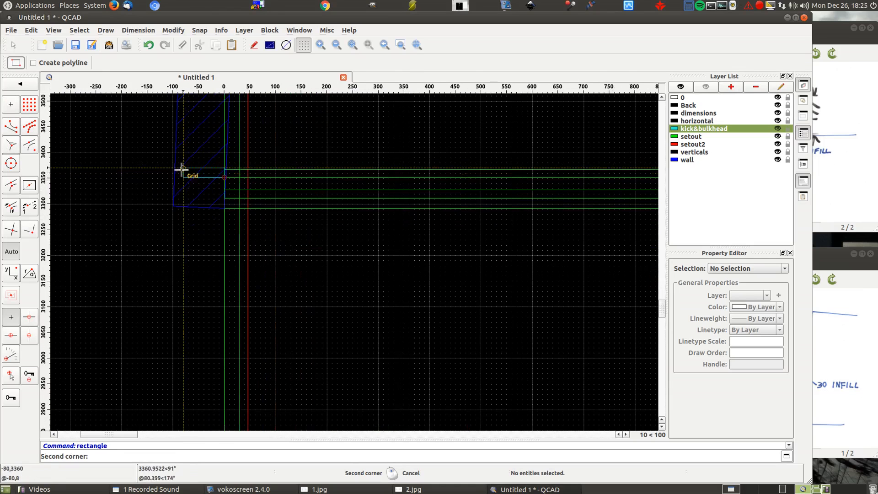
scroll(499, 150, "up", 6)
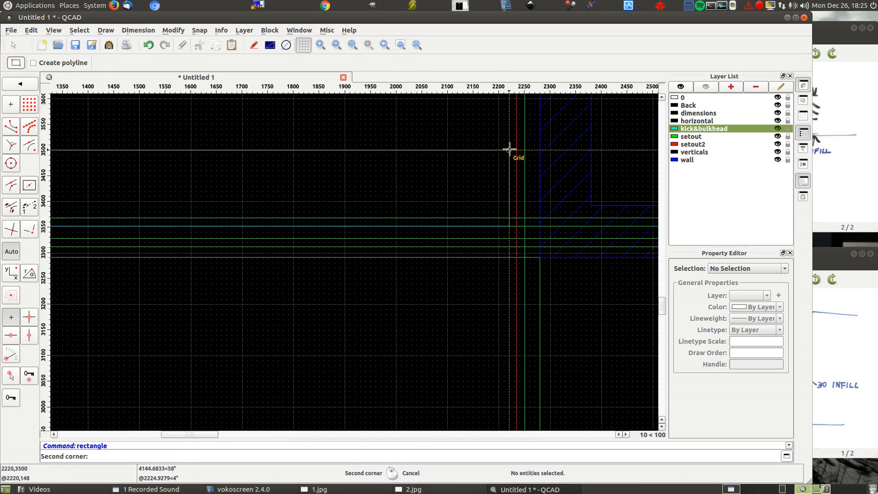
left_click(540, 219)
scroll(589, 159, "down", 3)
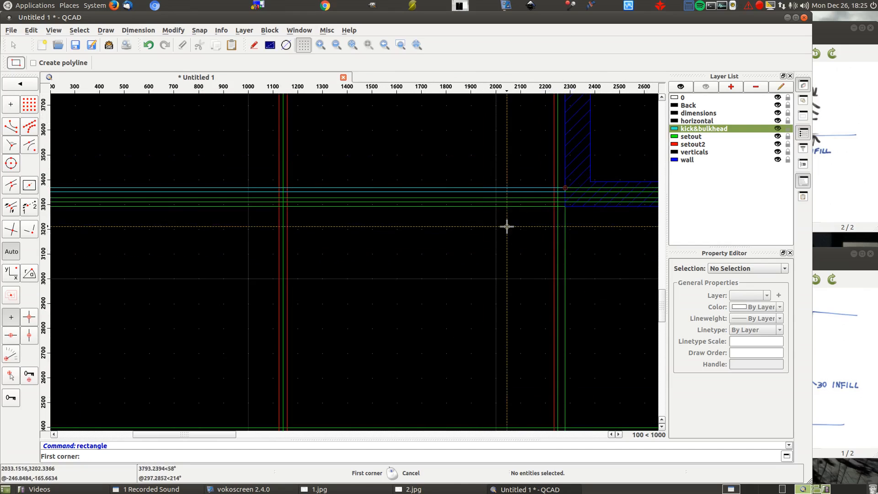
scroll(505, 227, "down", 3)
right_click(190, 228)
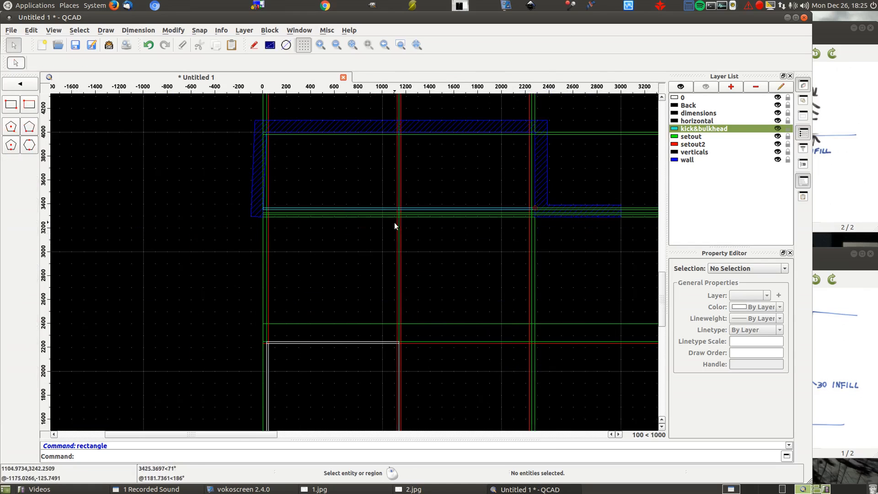
- Create a new layer named face with the color Yellow
scroll(395, 222, "up", 6)
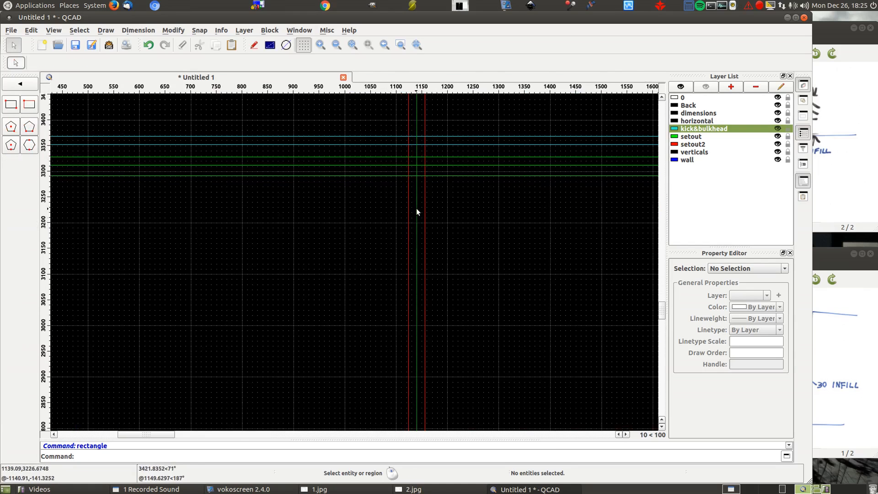
scroll(416, 207, "down", 8)
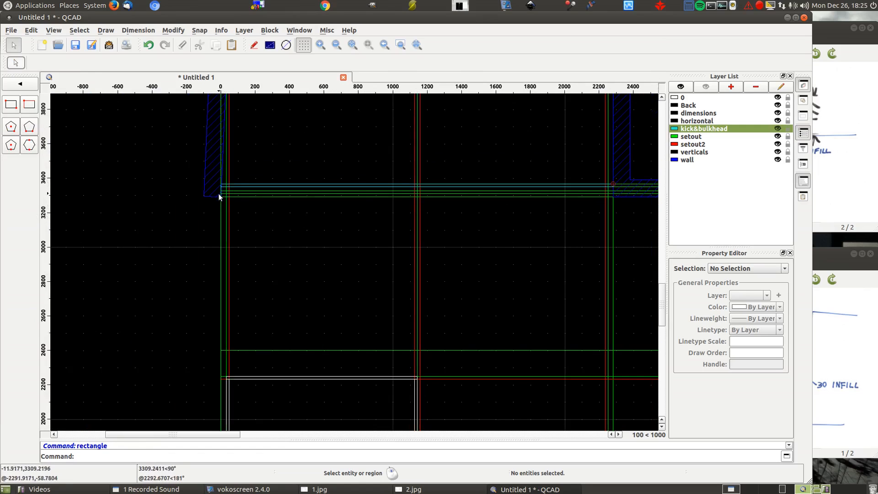
left_click(738, 92)
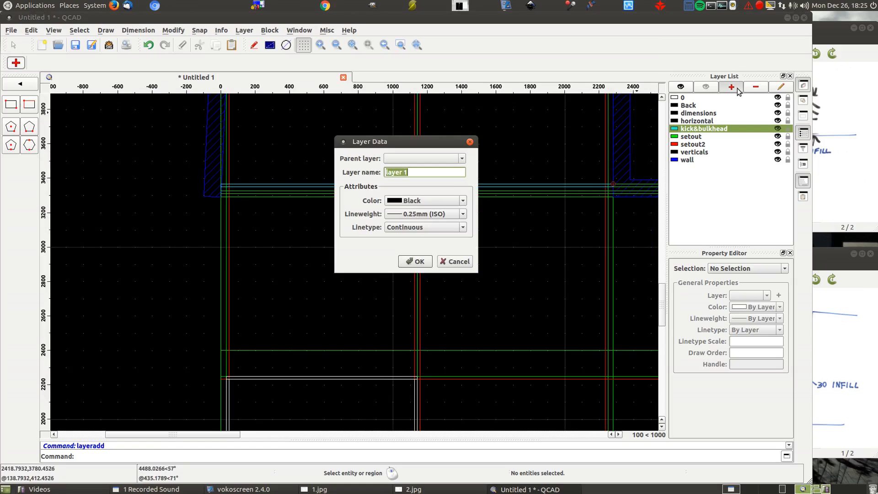
left_click(415, 201)
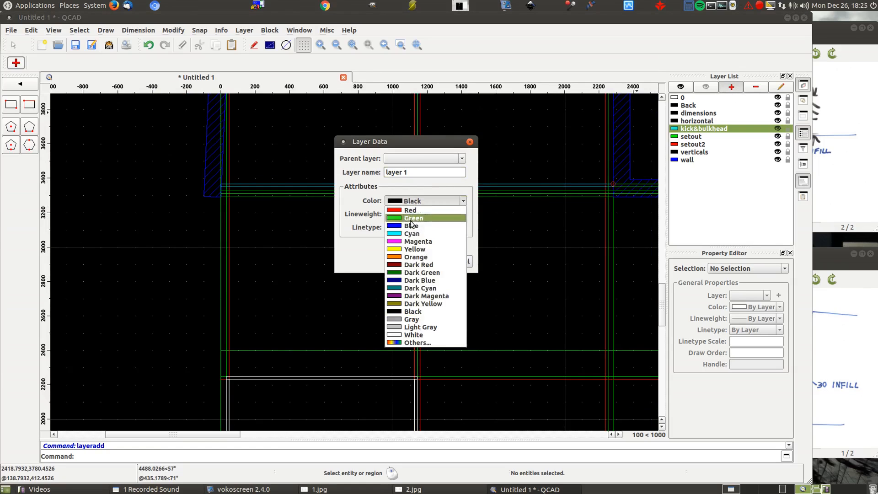
left_click(404, 249)
key("shift+Tab")
type("f")
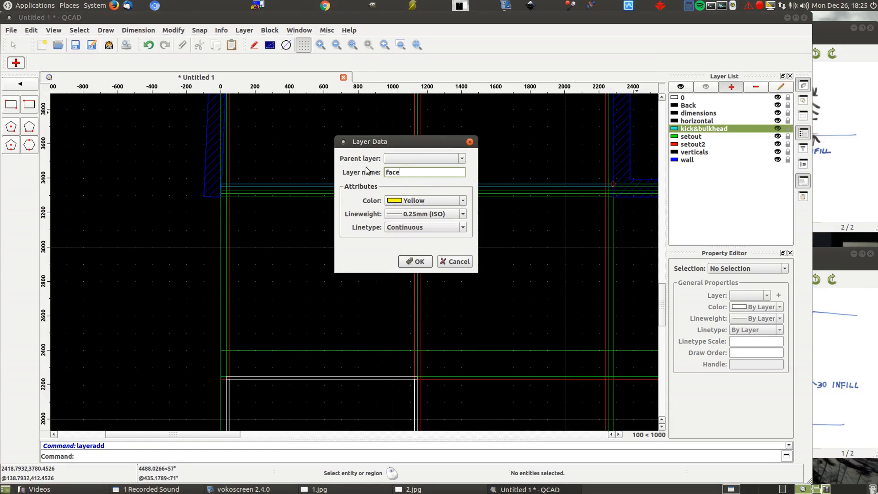
key("Return")
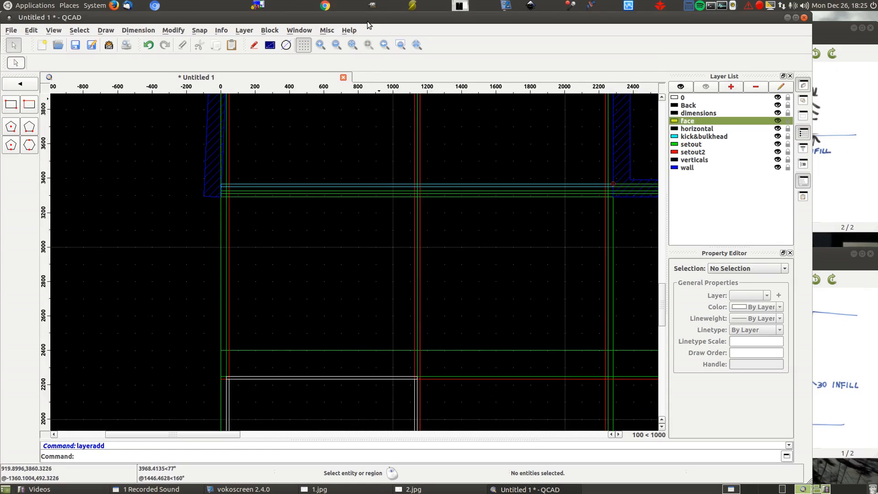
- Check the infill in 1.jpg and draw the left infill as a 16 deep rectangle from the wall to the first vertical setout line
left_click(11, 105)
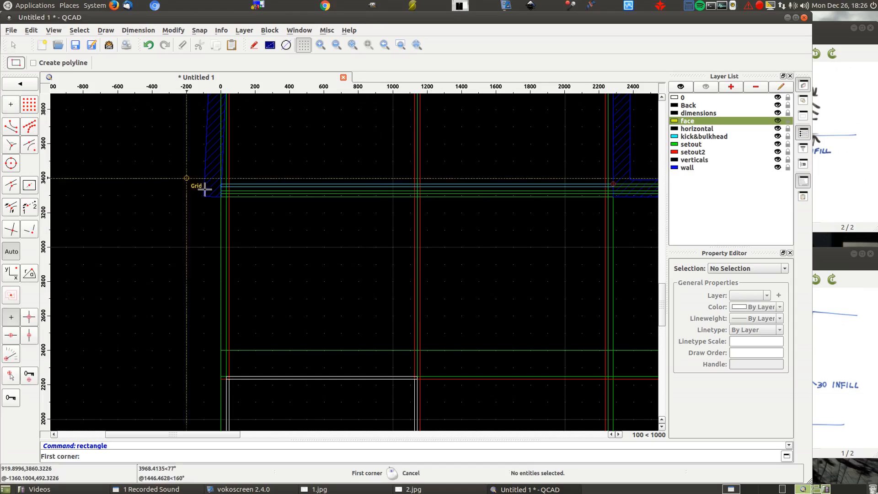
scroll(212, 188, "up", 1)
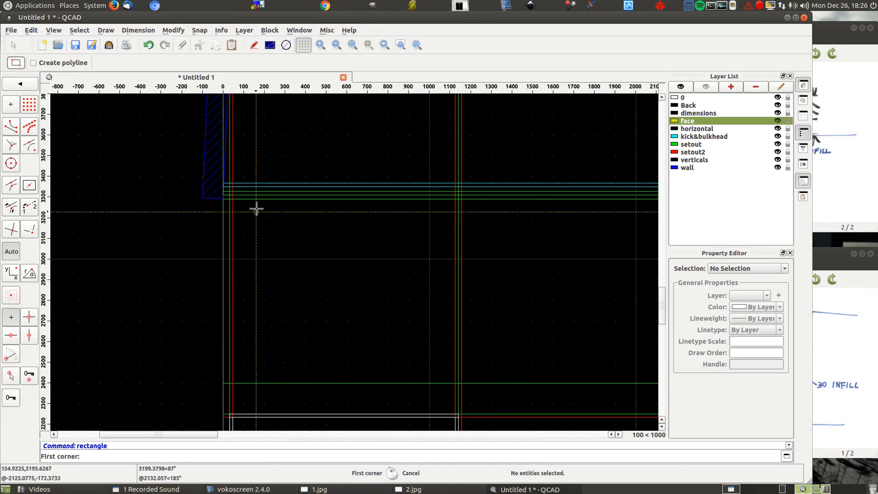
scroll(255, 201, "up", 6)
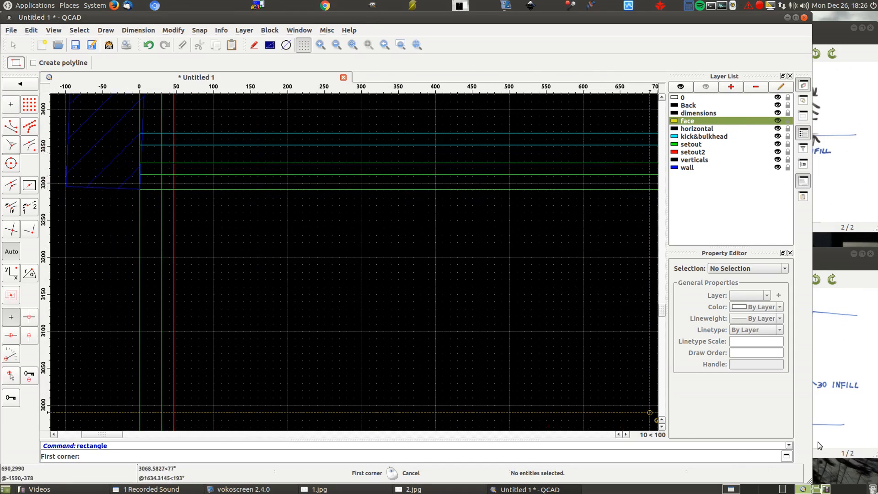
left_click(829, 405)
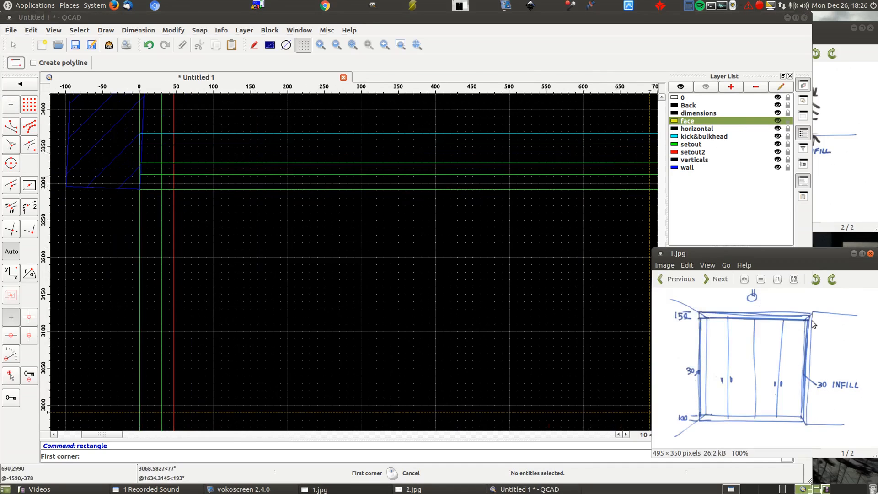
left_click(142, 175)
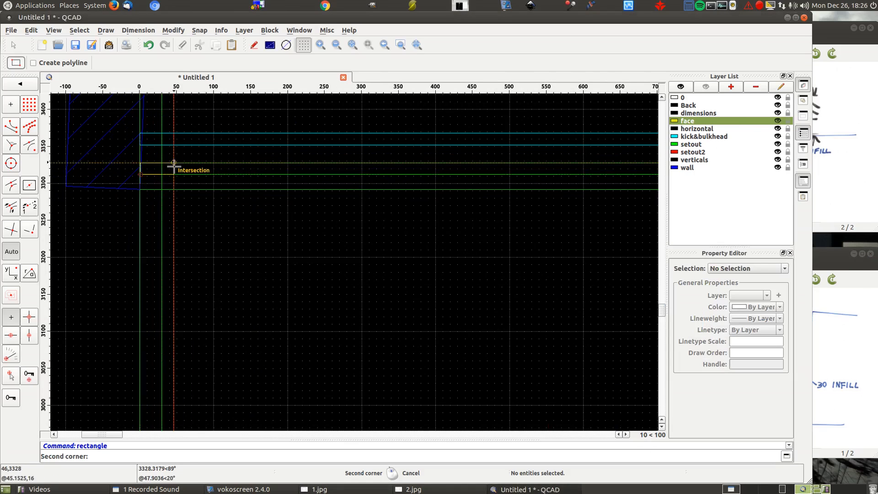
left_click(162, 166)
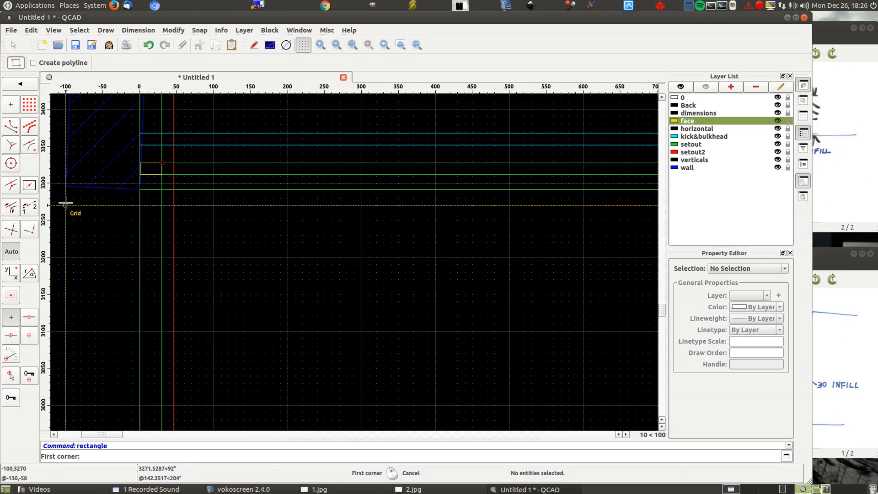
- Draw the matching 30 by 16 infill rectangle against the right wall between the outer pair of front setout lines
scroll(66, 202, "down", 8)
scroll(504, 216, "up", 5)
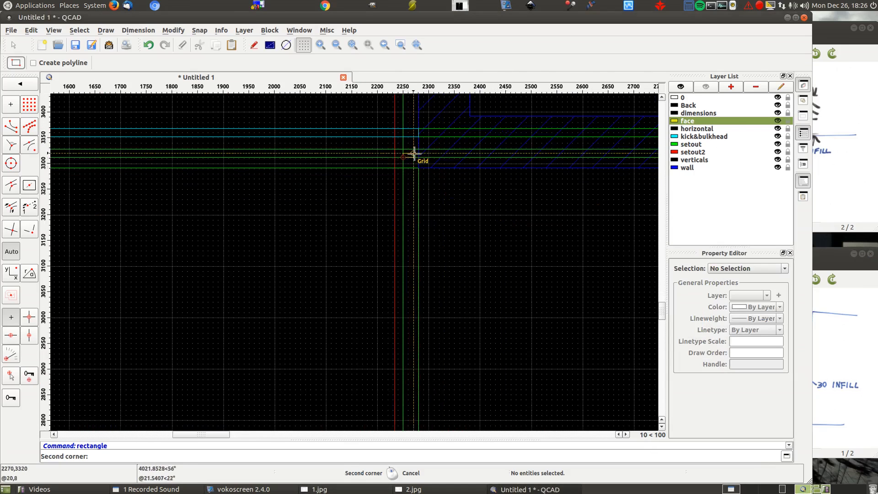
scroll(520, 200, "down", 3)
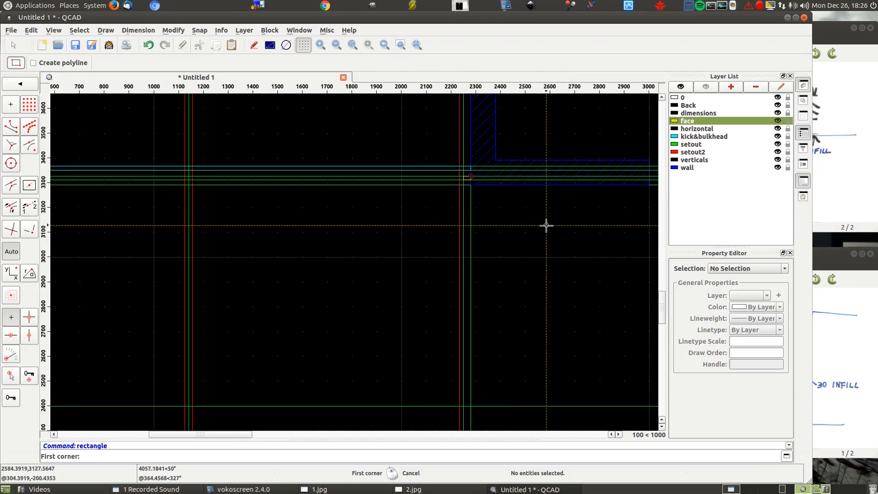
scroll(546, 225, "down", 2)
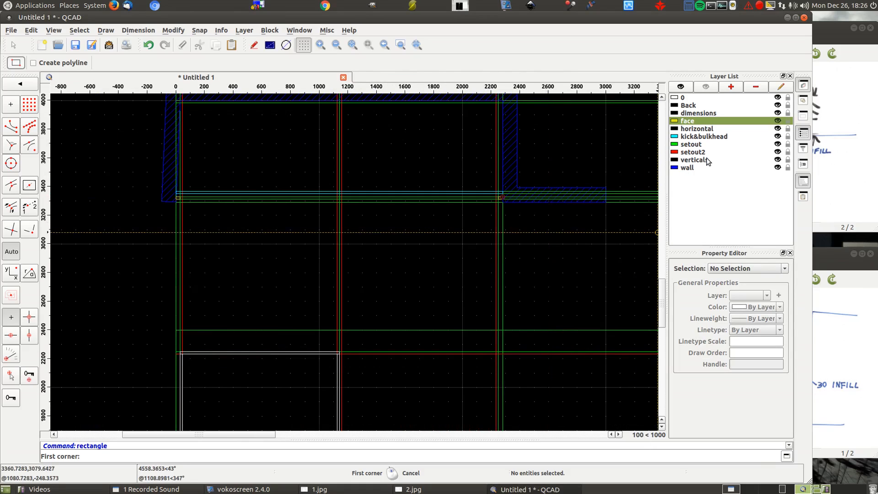
- On the horizontal layer, draw the left cabinet's 1110 by 672 panel rectangle from the left infill's inner back corner to the back wall centre line
left_click(697, 129)
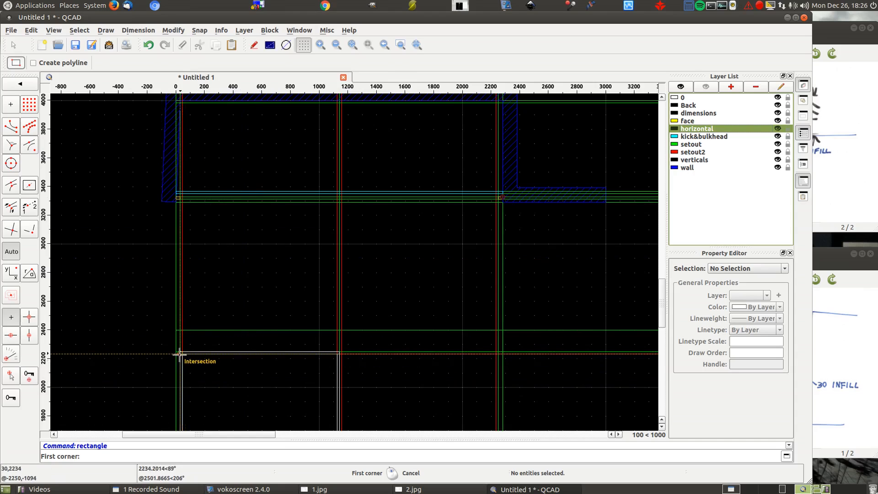
scroll(155, 180, "up", 5)
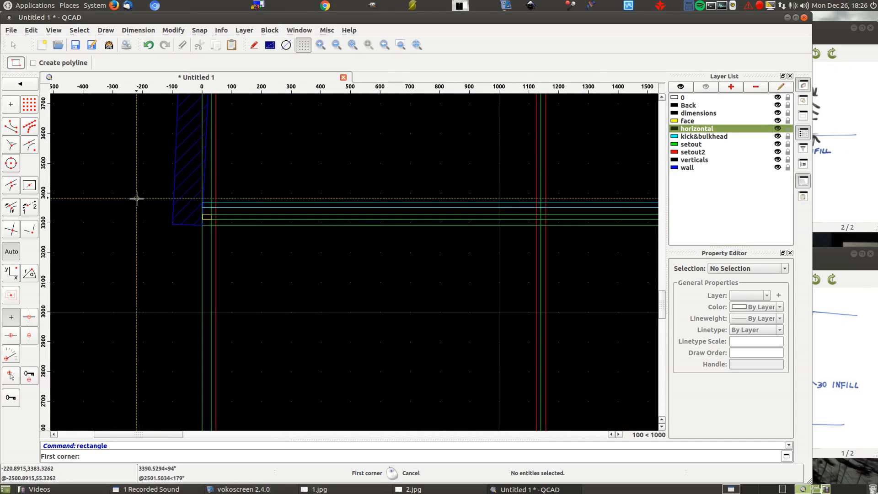
scroll(133, 201, "up", 2)
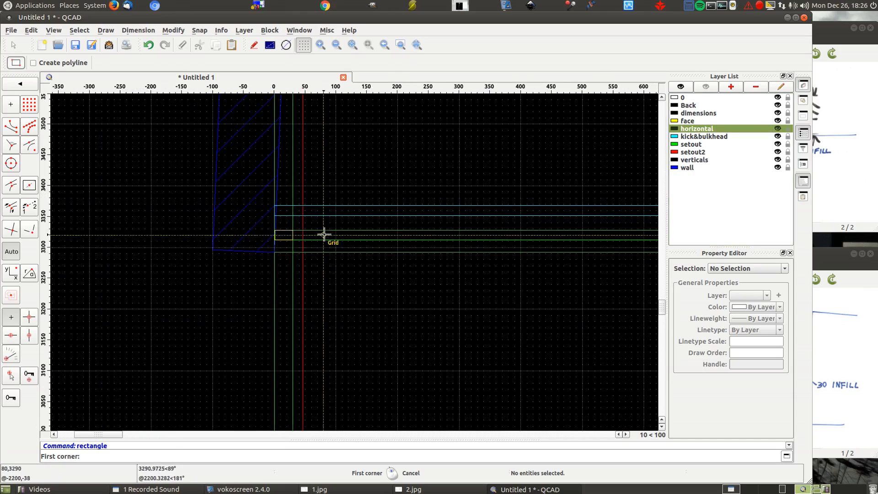
scroll(330, 229, "up", 3)
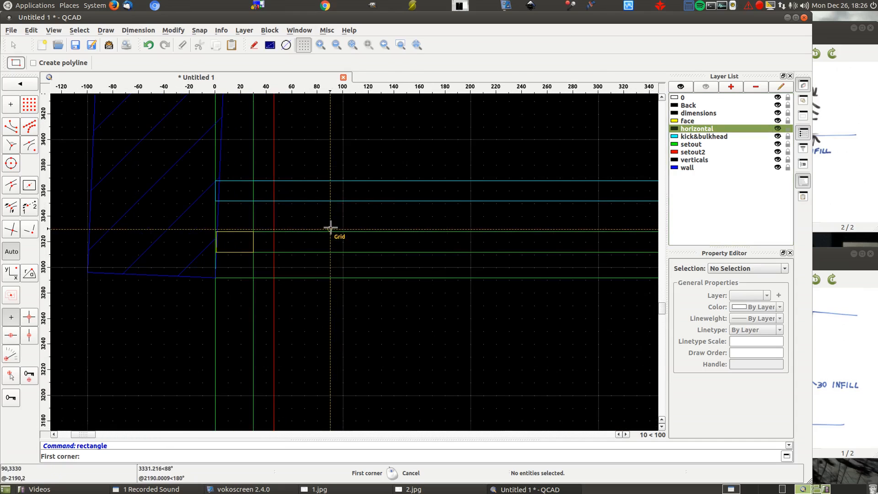
left_click(252, 234)
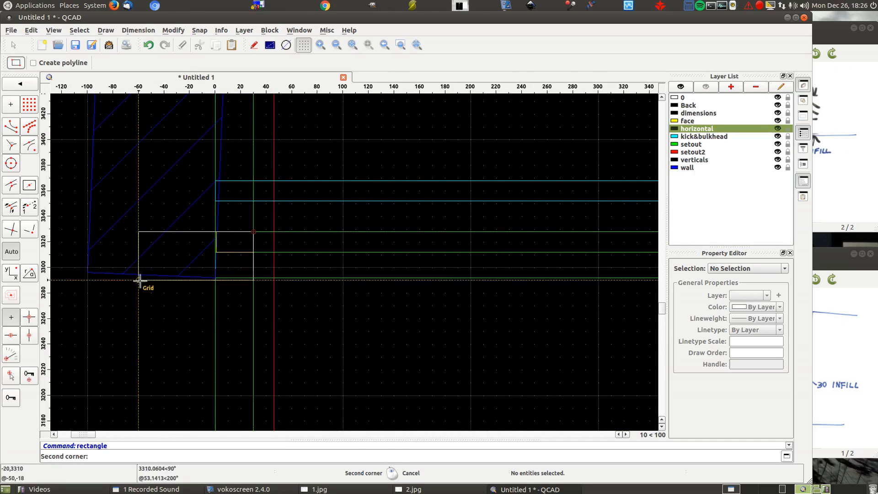
scroll(137, 280, "down", 10)
scroll(309, 150, "up", 9)
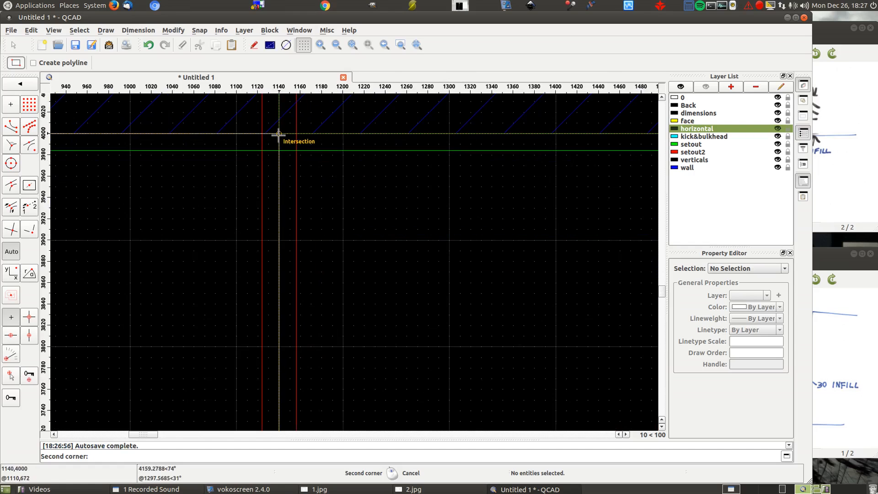
left_click(278, 134)
scroll(500, 197, "down", 10)
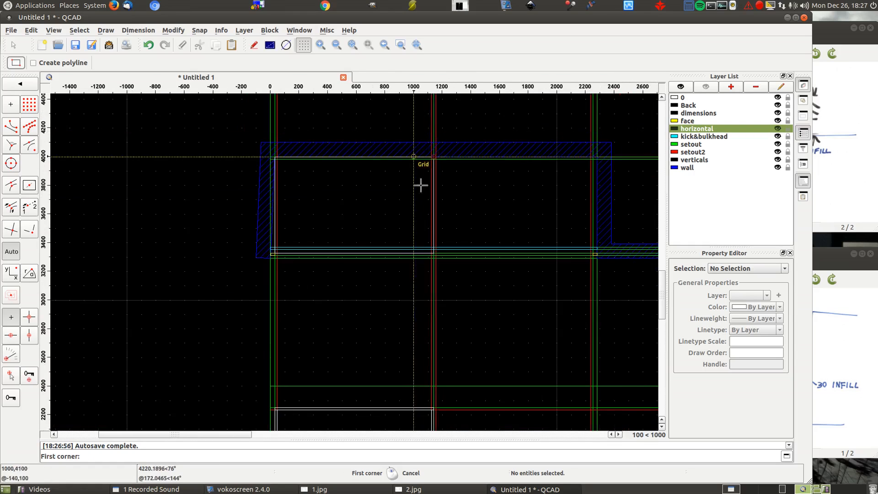
- Hide the setout, setout2 and kick&bulkhead layers and examine the cabinet panel and infills against the walls
left_click(778, 144)
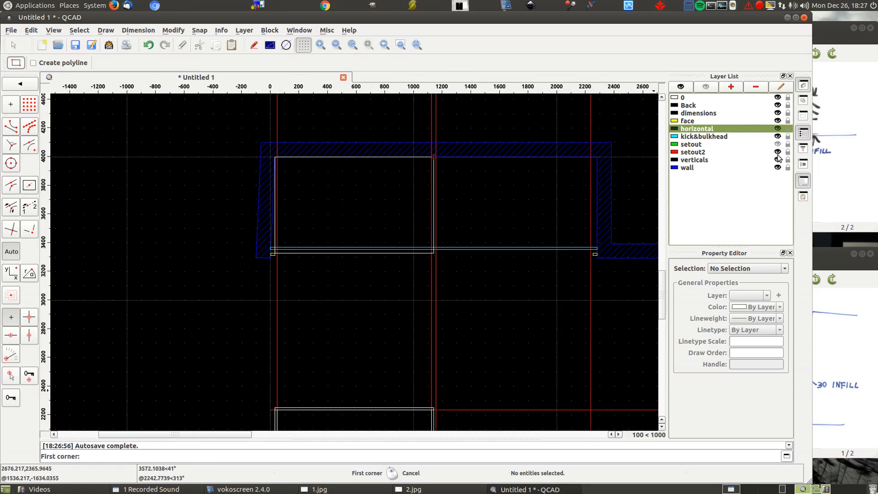
left_click(778, 152)
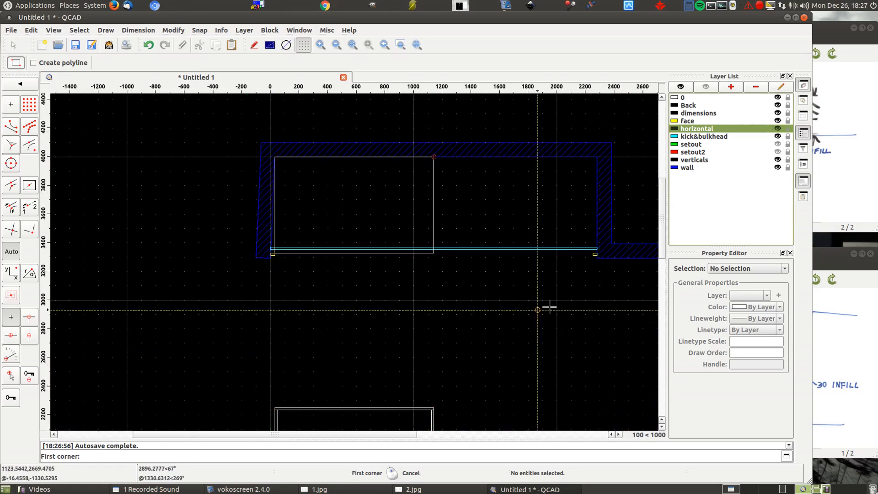
left_click(778, 136)
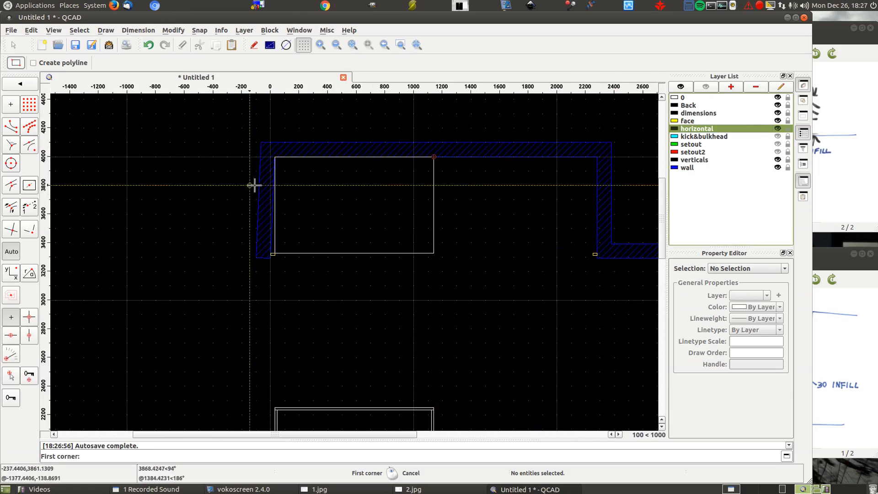
scroll(279, 249, "up", 4)
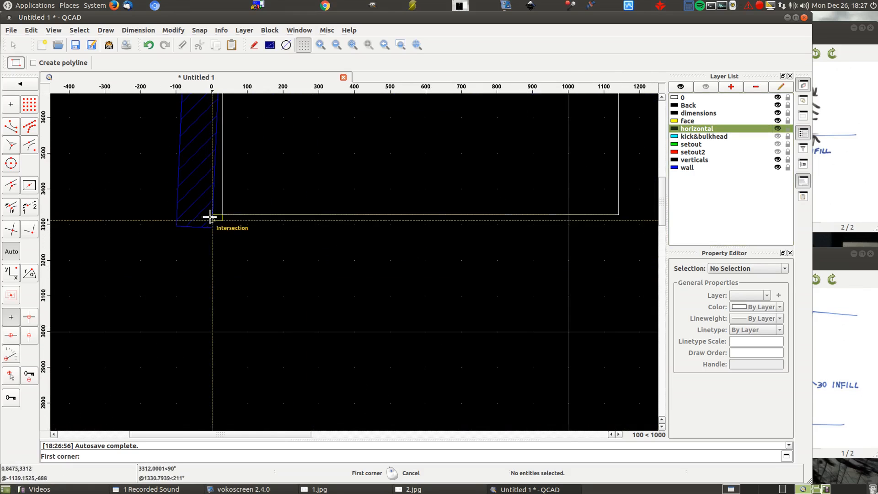
scroll(303, 183, "down", 3)
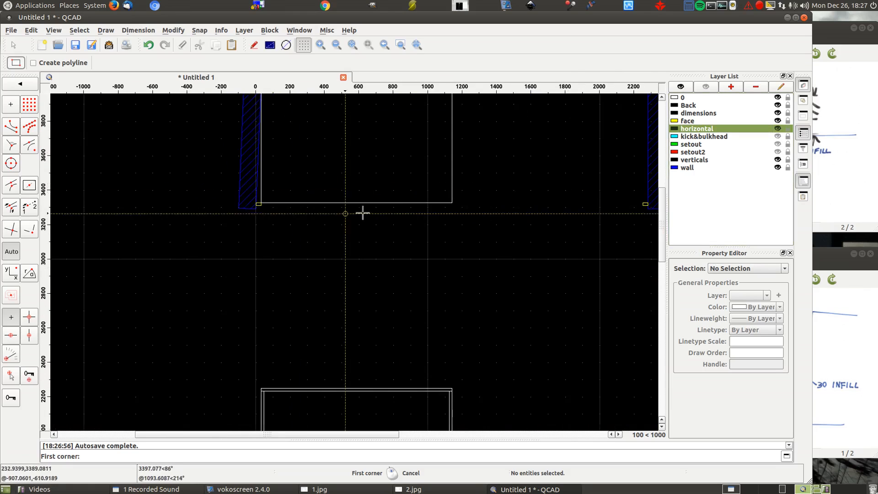
scroll(362, 213, "down", 2)
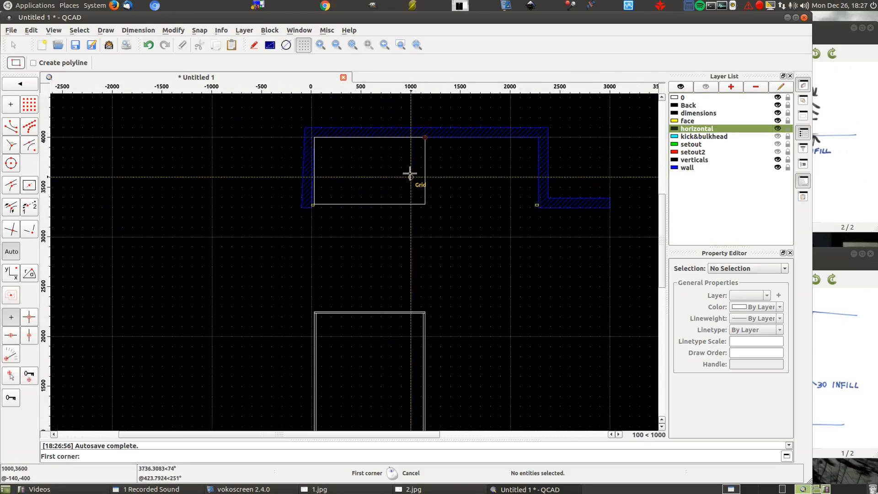
- Show setout2 and setout again and, on the verticals layer, draw the left side panel as a 16 by 656 rectangle from the cabinet panel's front left corner
left_click(778, 152)
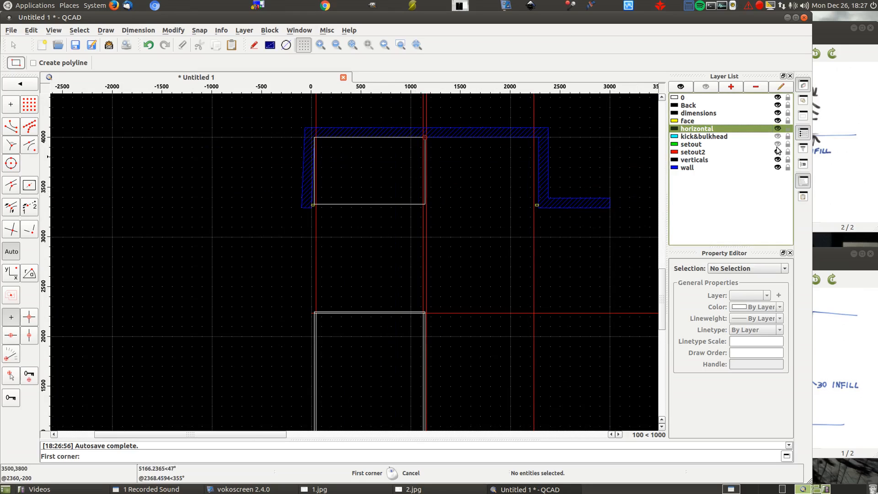
left_click(778, 144)
scroll(344, 148, "up", 2)
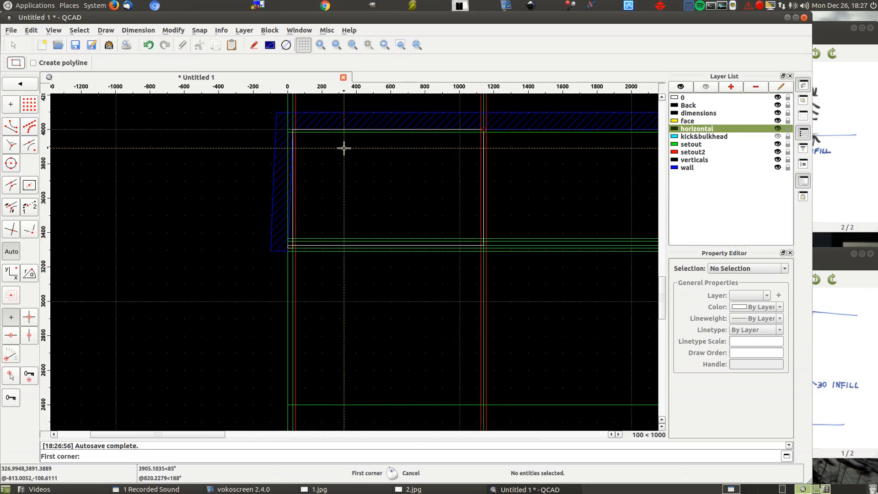
scroll(303, 233, "up", 3)
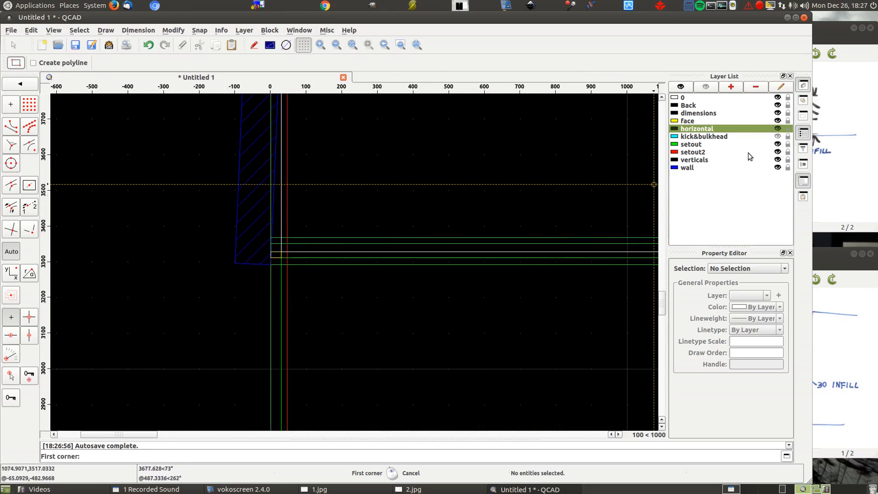
left_click(695, 161)
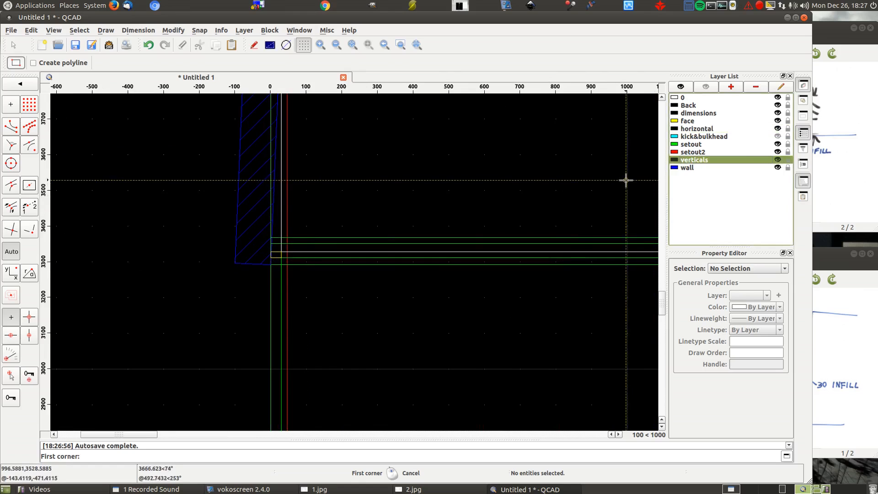
left_click(281, 252)
scroll(215, 293, "up", 3)
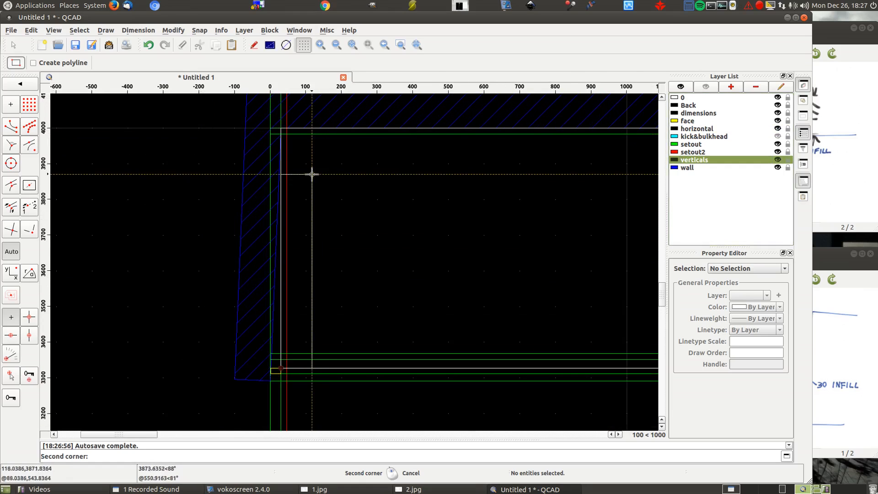
left_click(285, 136)
scroll(177, 183, "down", 2)
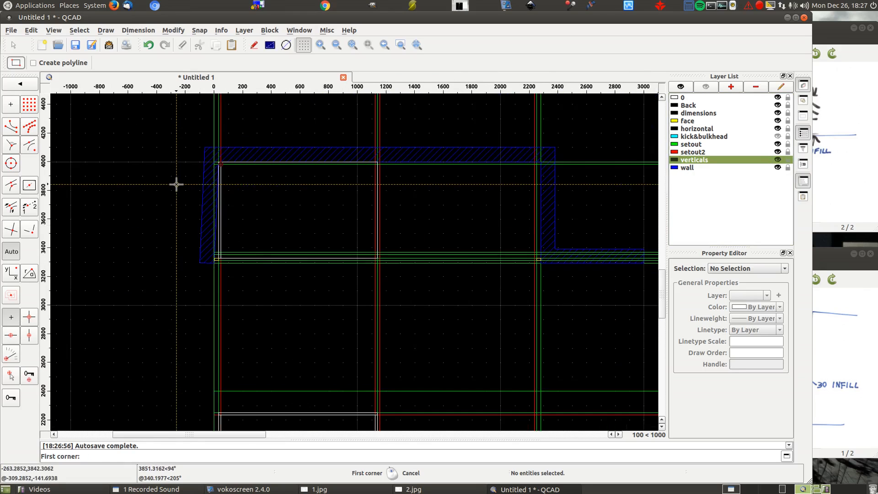
- Draw the matching 16 by 656 side panel rectangle at the right end of the left cabinet, between its setout lines
scroll(371, 257, "up", 3)
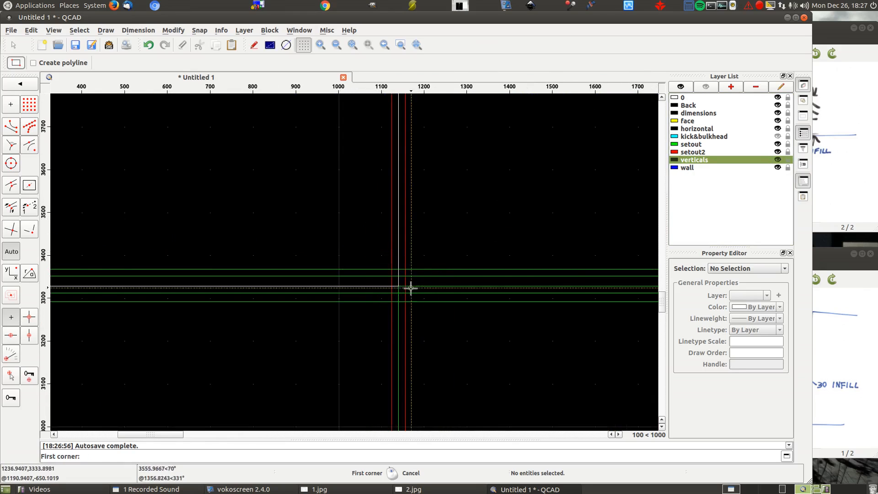
left_click(389, 287)
scroll(392, 298, "down", 2)
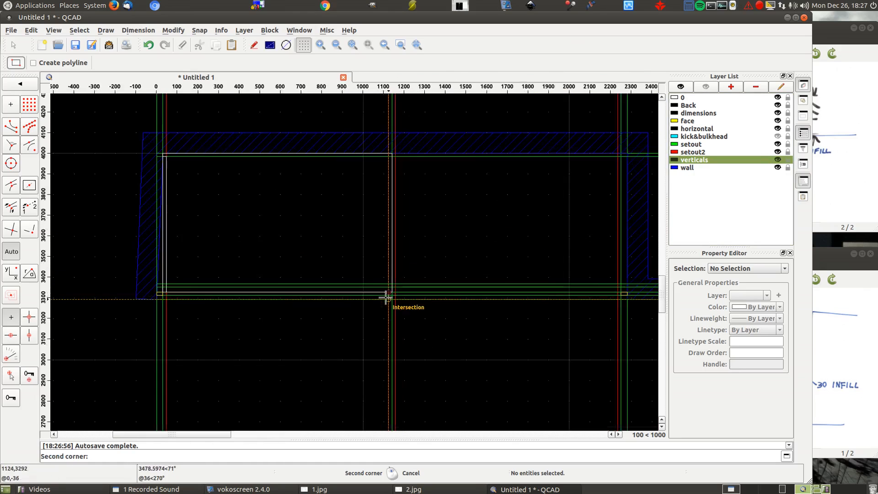
scroll(399, 211, "up", 3)
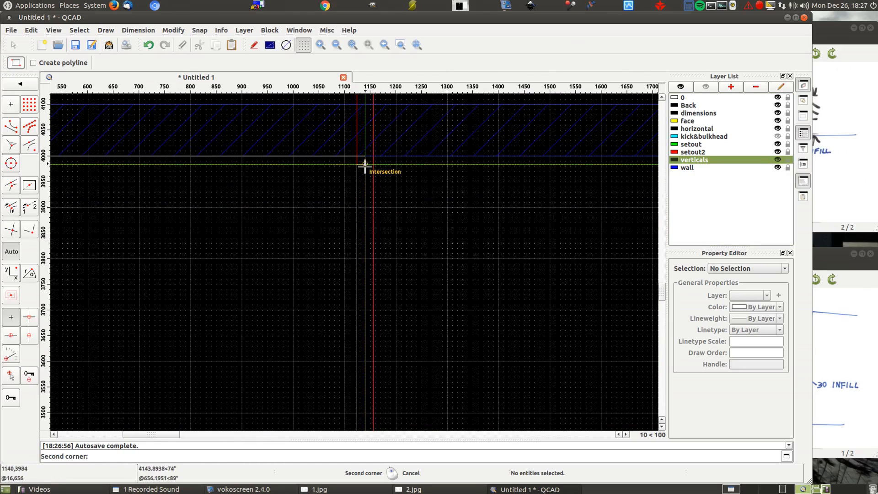
left_click(363, 167)
scroll(493, 190, "down", 3)
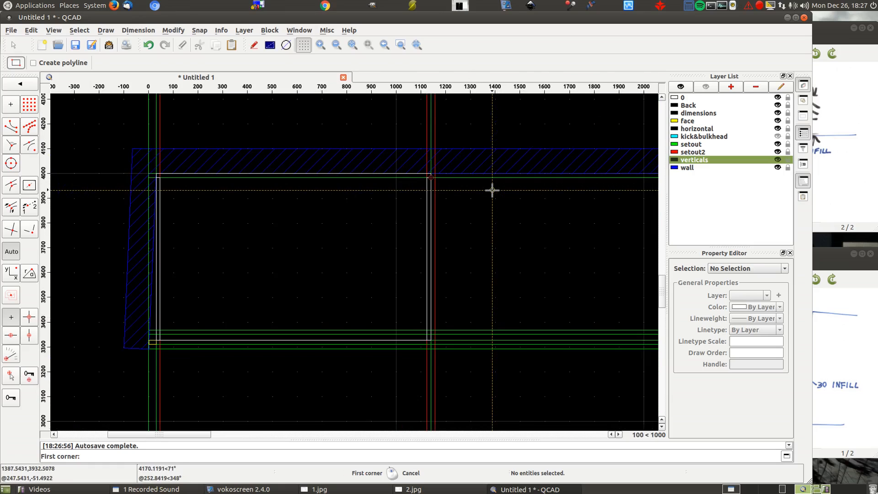
- On the Back layer, draw the left cabinet's back panel as a 1110 by 16 rectangle along the rear wall, behind both side panels
left_click(707, 106)
scroll(164, 174, "up", 7)
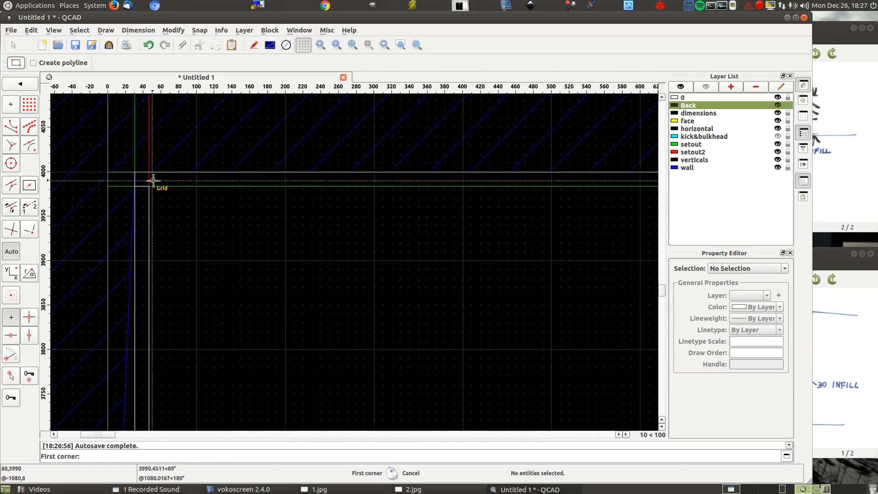
left_click(134, 186)
scroll(134, 185, "down", 5)
scroll(481, 165, "up", 5)
left_click(474, 164)
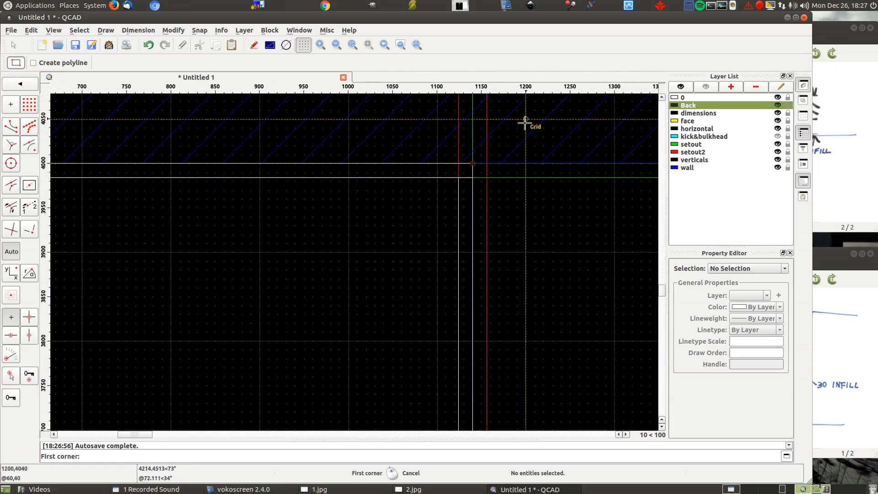
right_click(521, 126)
scroll(522, 127, "down", 8)
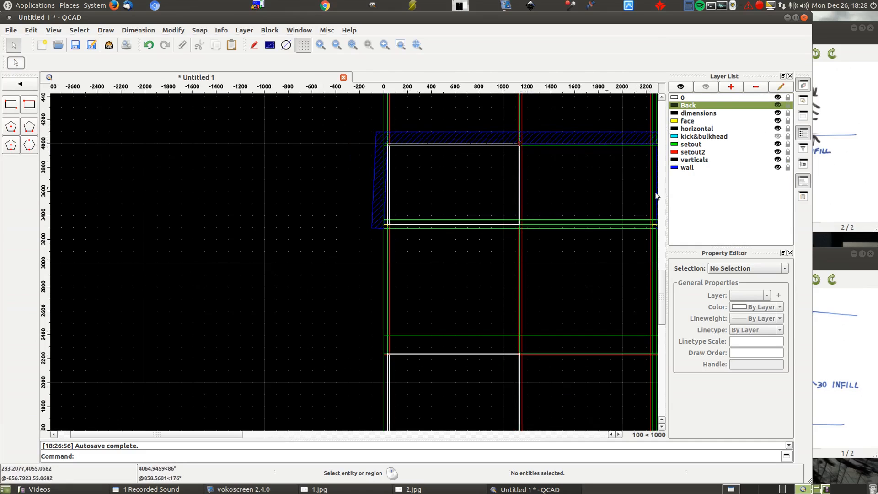
- Change the Back layer's color to Magenta
left_click(780, 89)
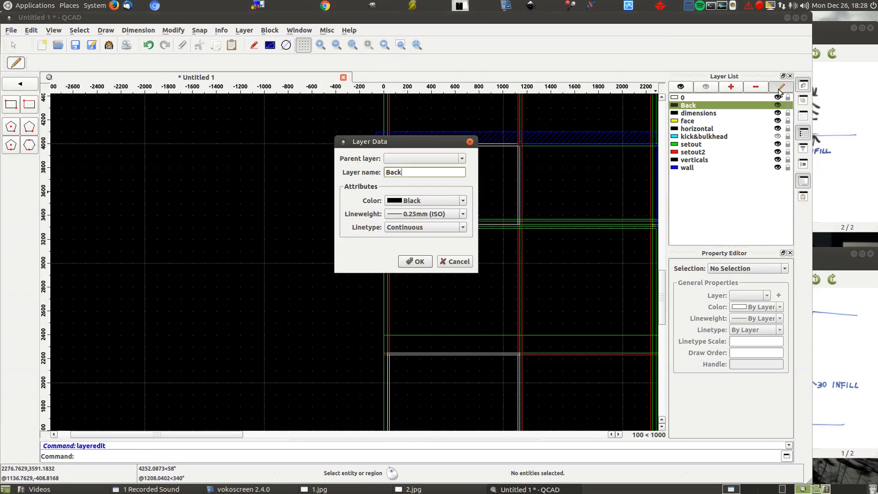
left_click(419, 199)
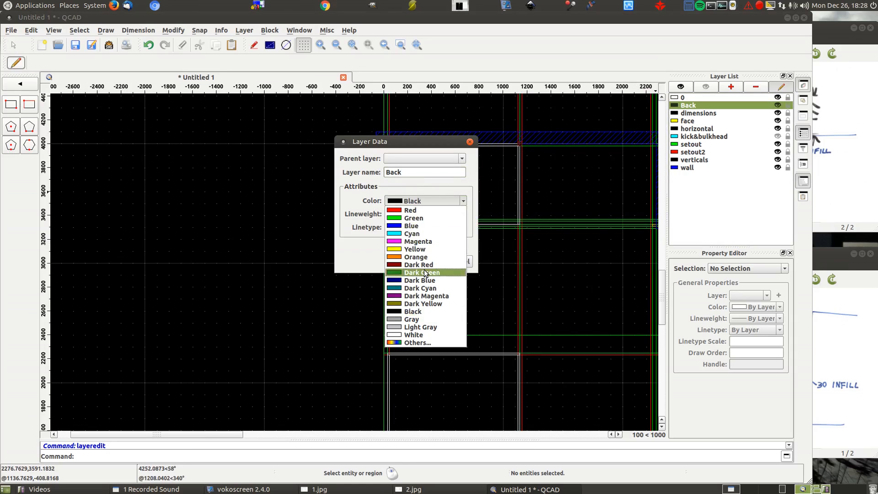
left_click(404, 341)
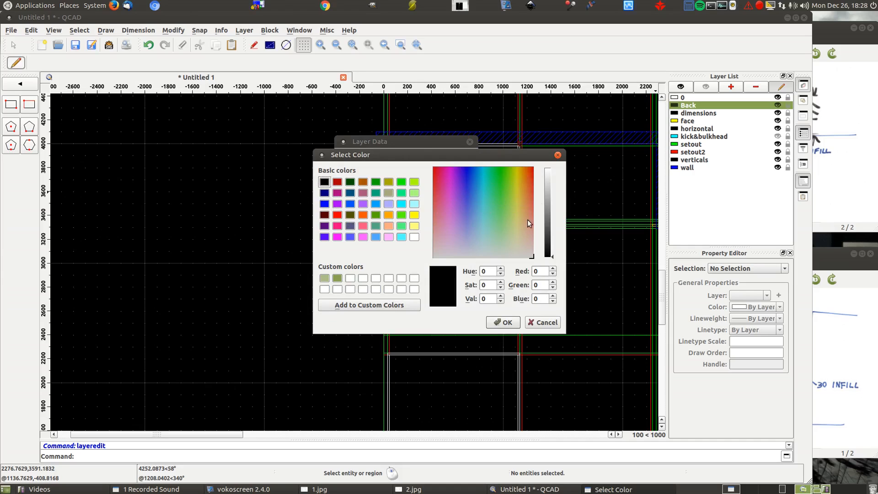
left_click_drag(507, 177, 471, 191)
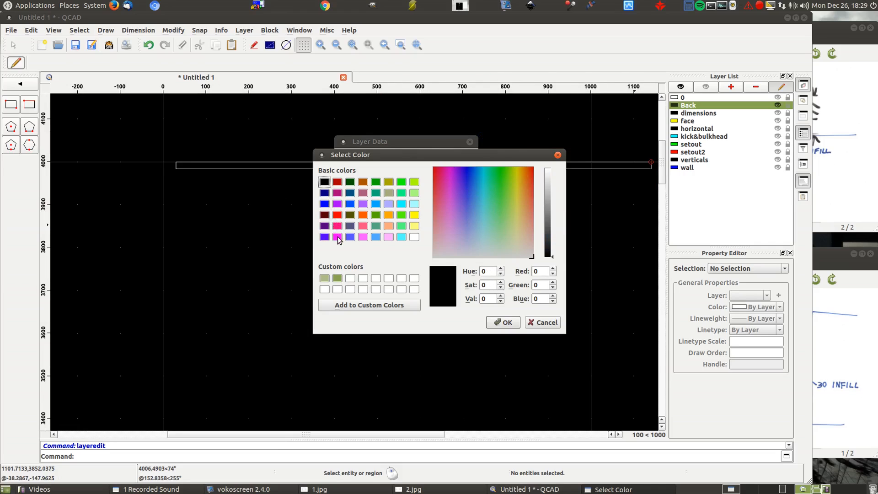
left_click(338, 238)
left_click(499, 323)
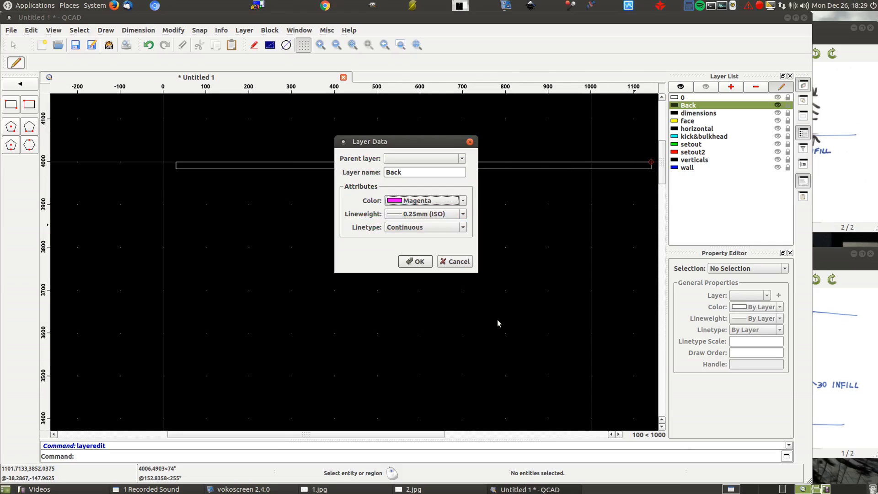
left_click(418, 262)
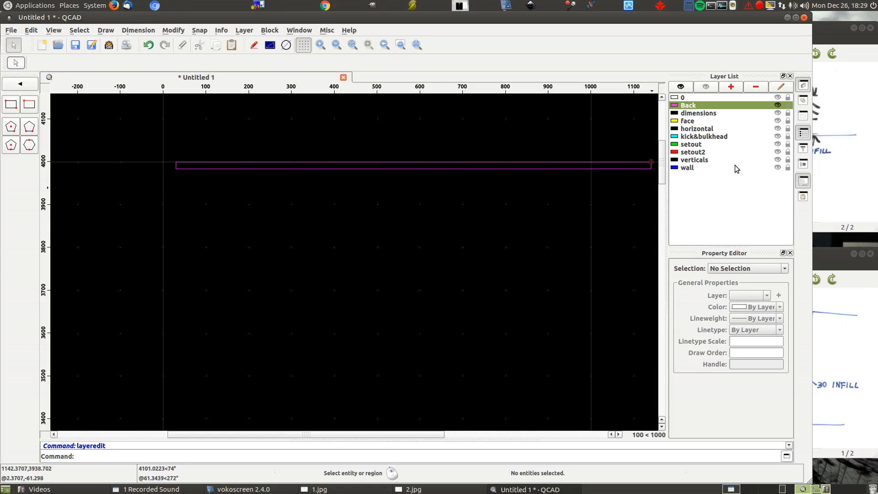
- Show the verticals and horizontal layers, then turn the Back layer off and on to compare the cabinet's parts
left_click(777, 160)
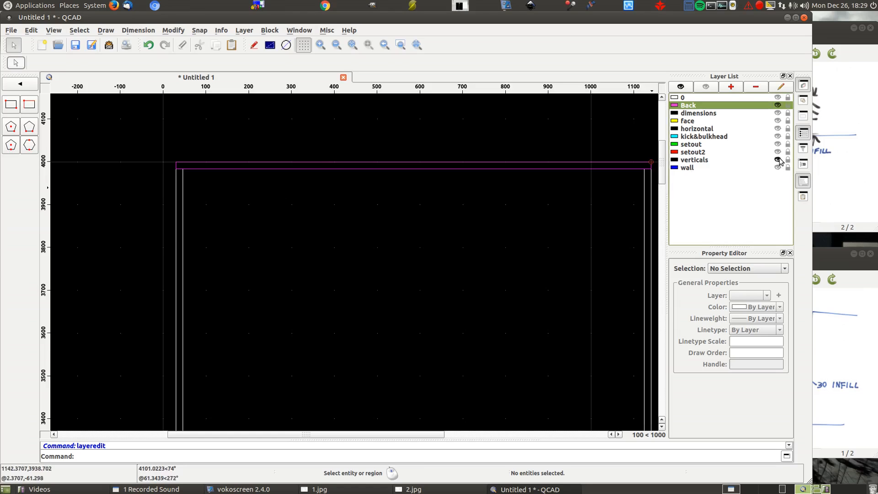
scroll(192, 134, "down", 3)
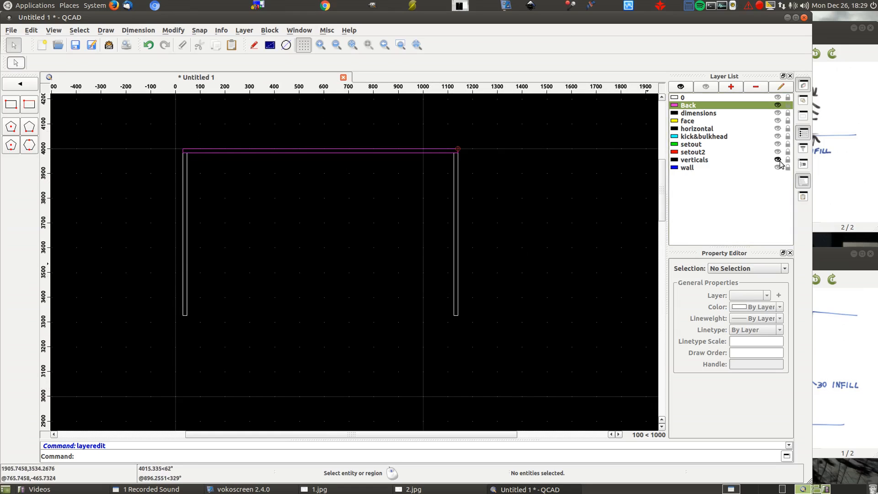
left_click(778, 128)
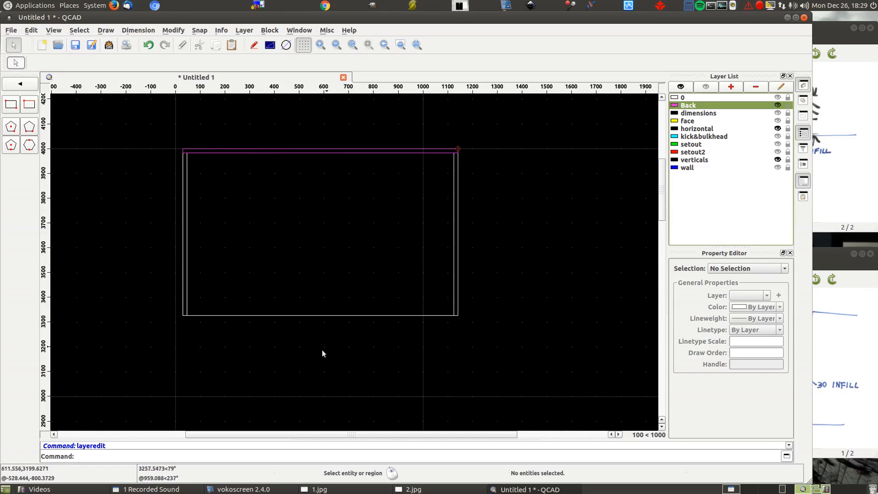
left_click(778, 105)
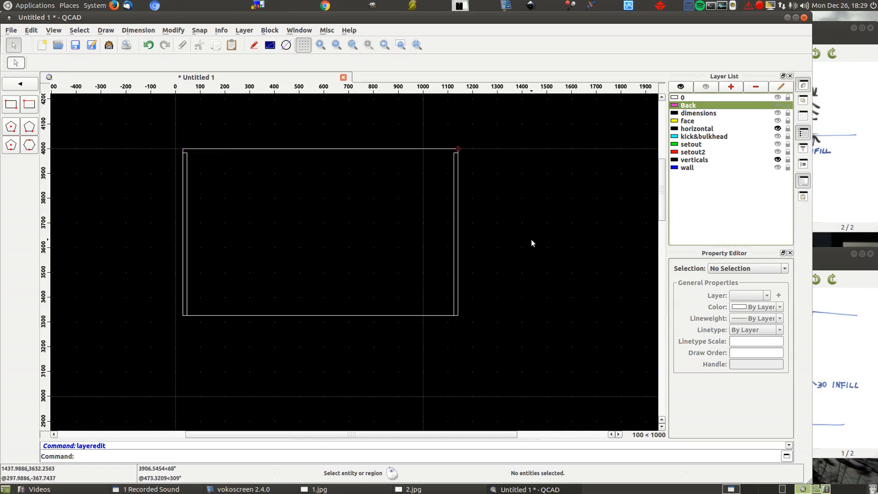
left_click(778, 105)
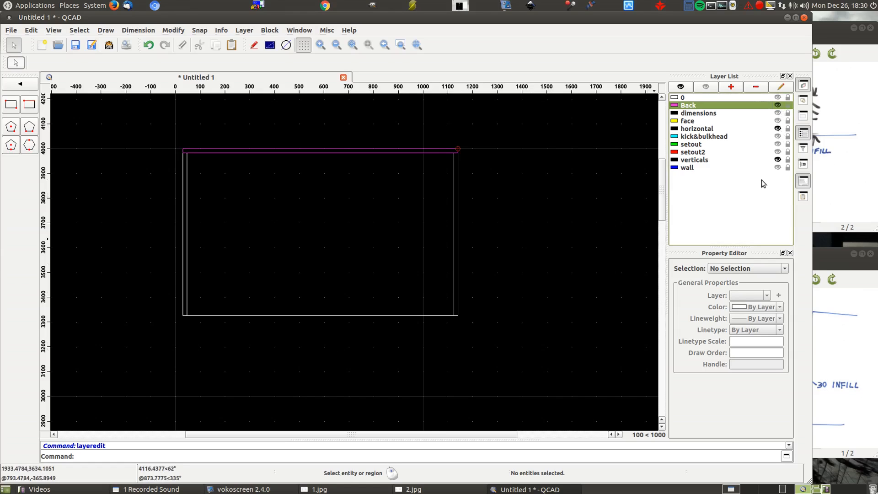
- Show the wall, face, setout2 and kick&bulkhead layers to view the cabinet in its surroundings
left_click(778, 168)
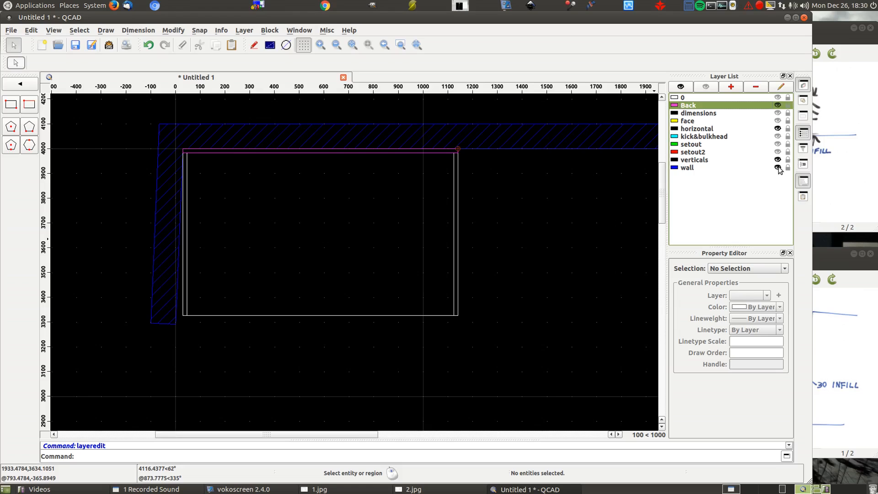
left_click(777, 120)
left_click(778, 152)
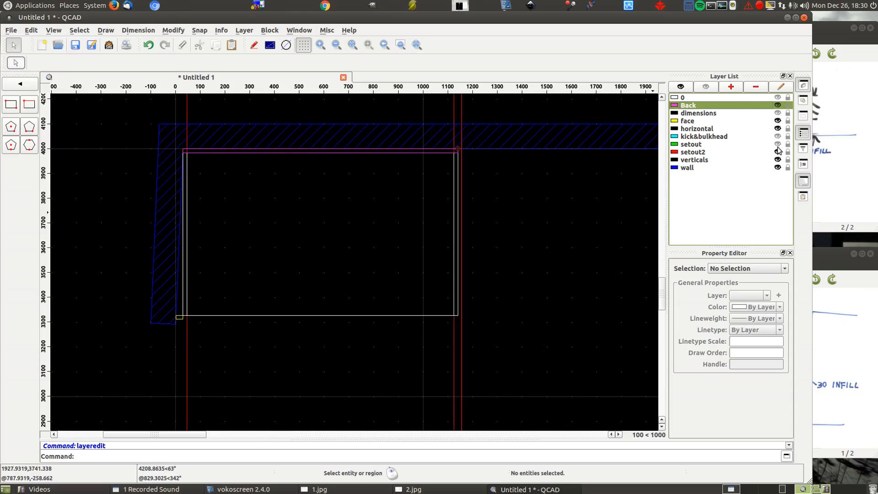
left_click(778, 136)
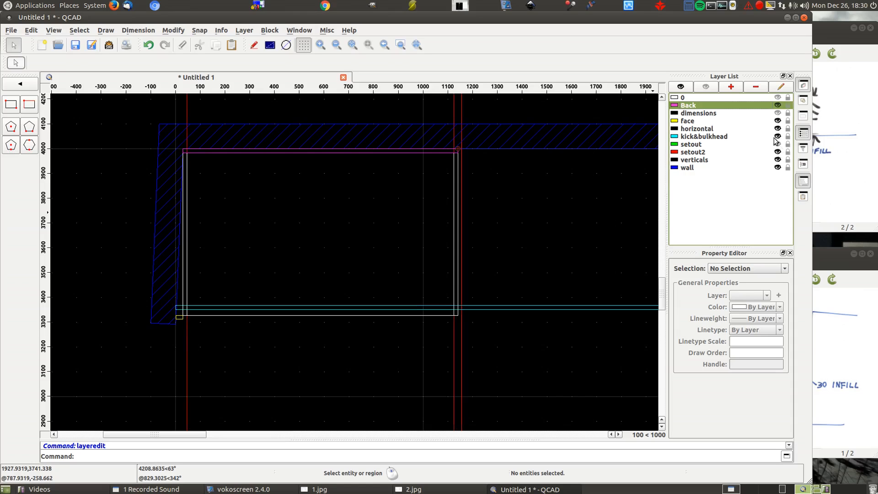
- Isolate the wall and kick&bulkhead layers to view them alone, and turn all layers back on
left_click(707, 87)
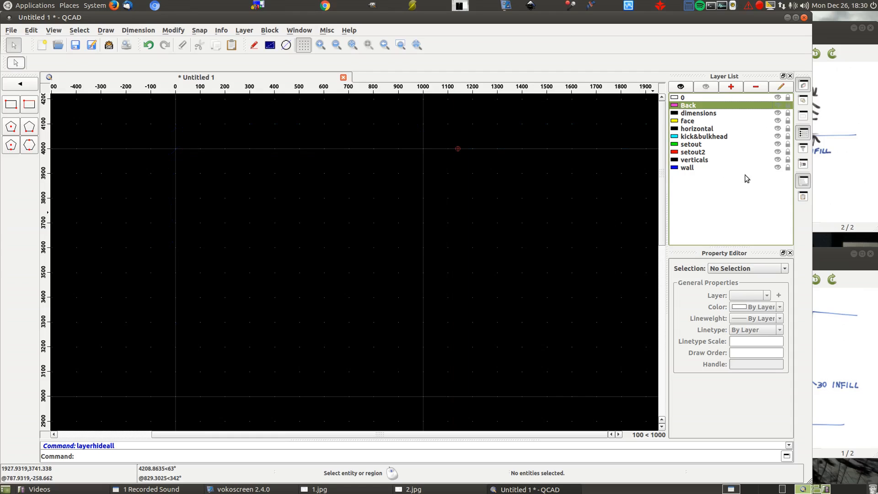
left_click(778, 168)
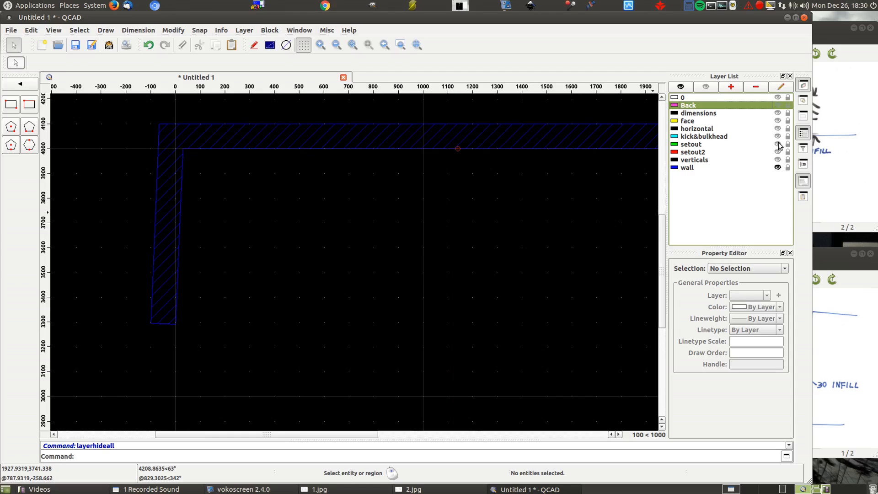
left_click(778, 137)
scroll(237, 235, "down", 3)
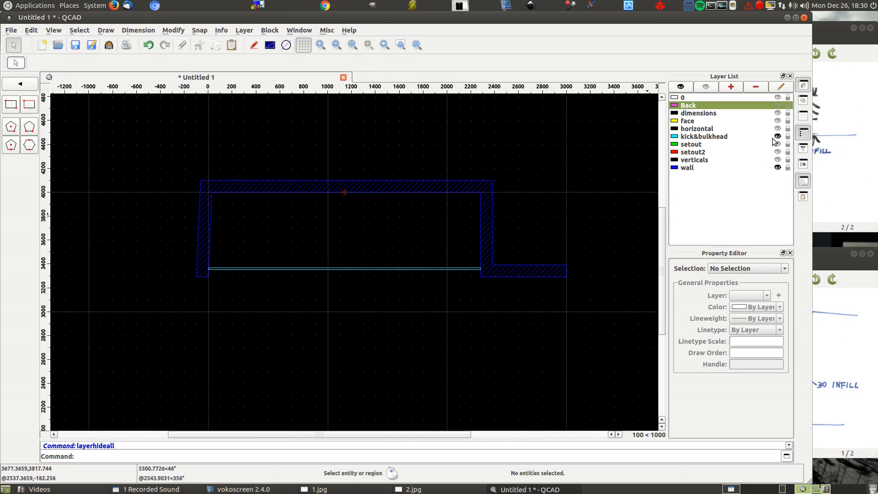
left_click(681, 87)
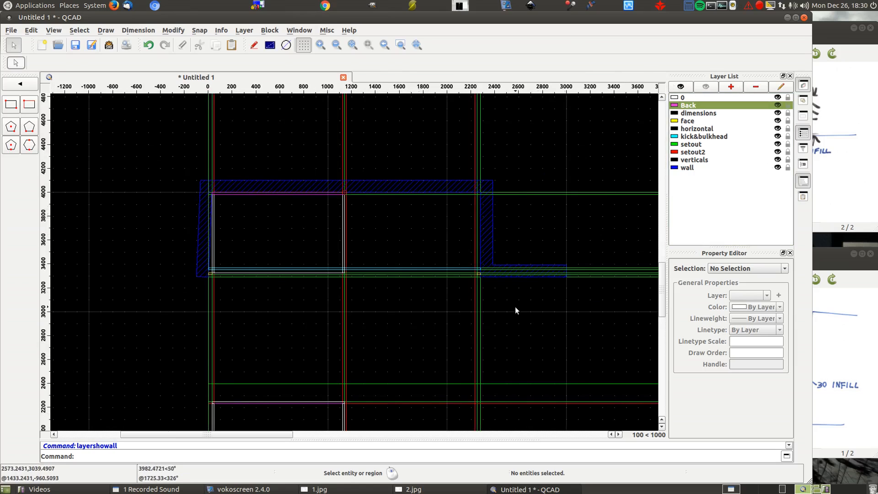
scroll(304, 218, "up", 2)
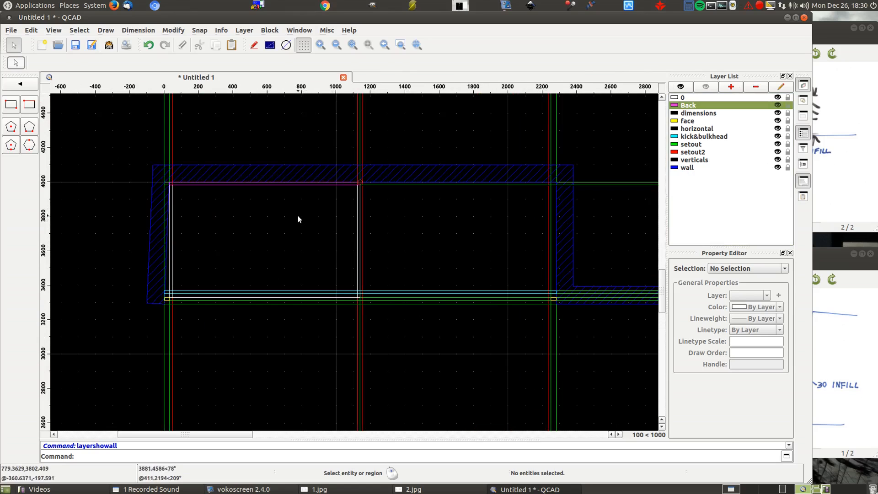
- Add a new layer named Face-setout with the color Orange
left_click(732, 88)
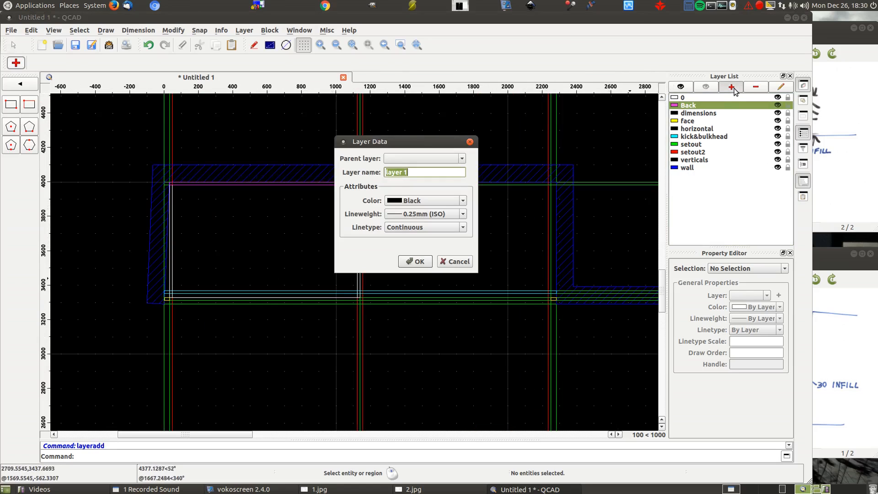
left_click(416, 202)
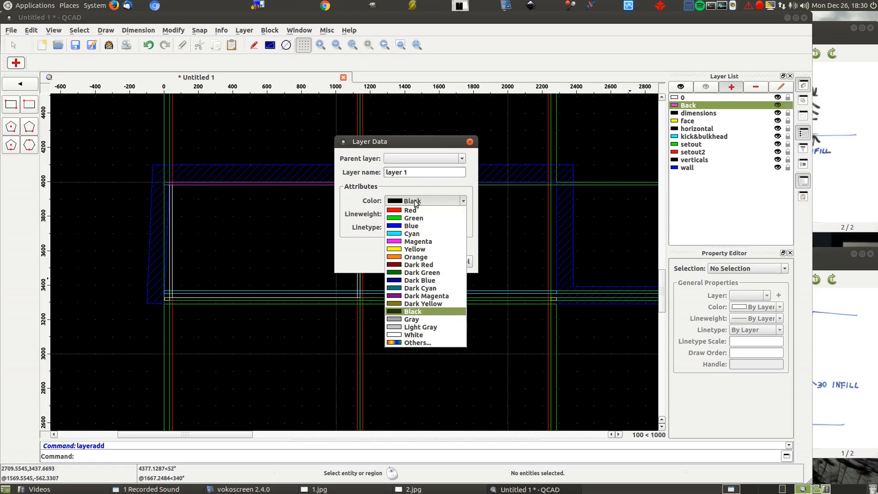
left_click(426, 173)
left_click_drag(426, 173, 365, 171)
type("Face-setout")
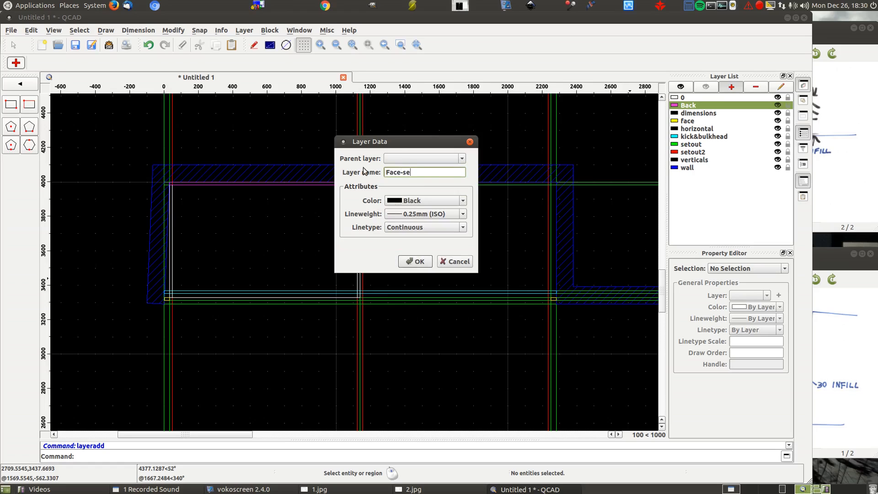
left_click(421, 200)
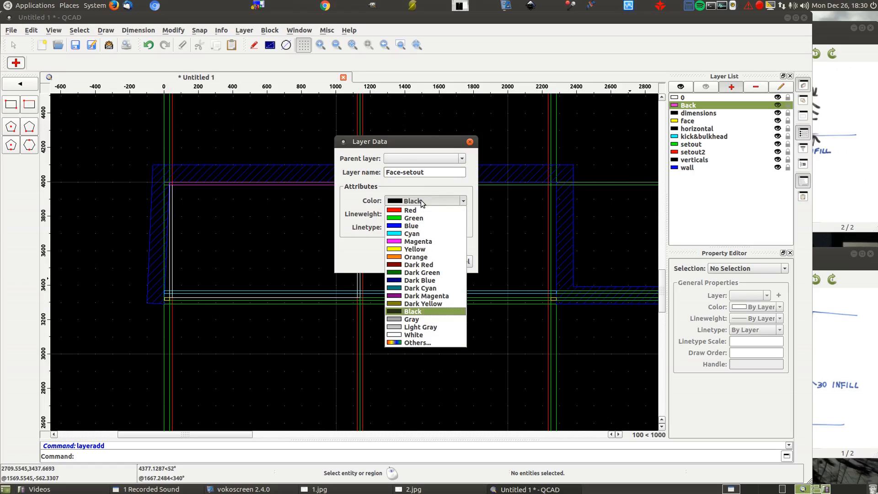
left_click(423, 258)
left_click(415, 261)
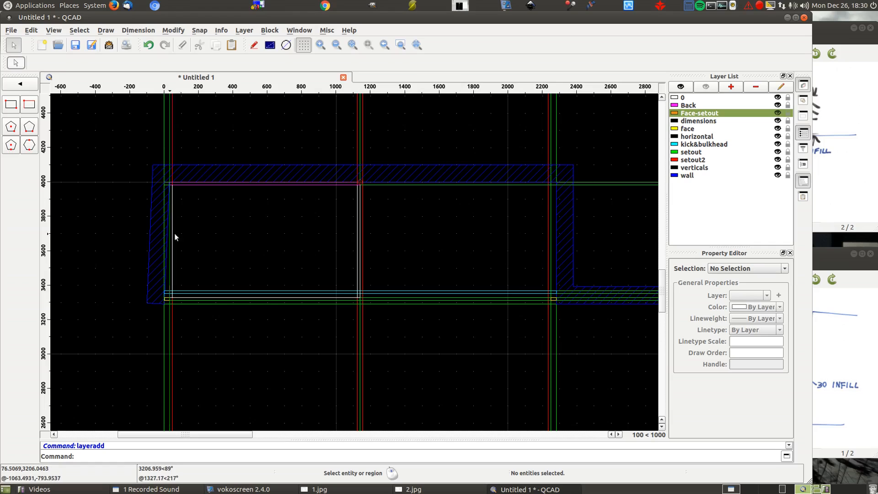
- On the Face-setout layer, draw a line parallel to the left infill's inner vertical setout line at a distance of 3, on the cabinet side
right_click(227, 234)
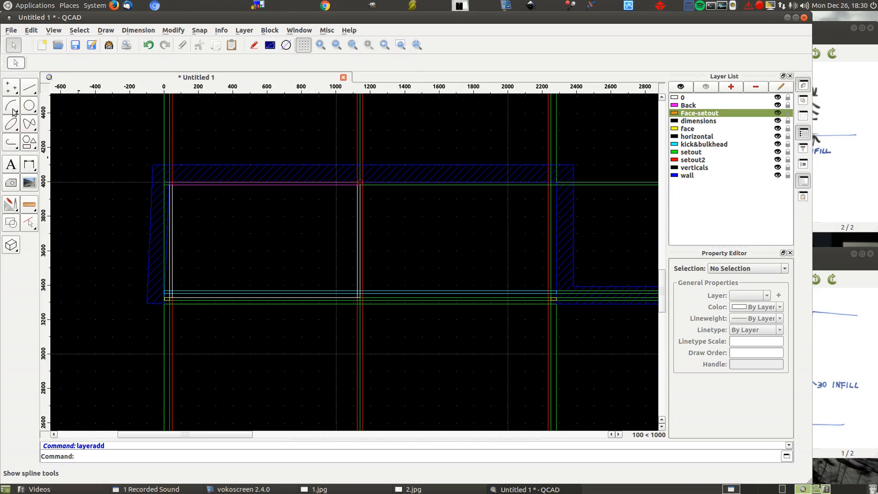
left_click(29, 92)
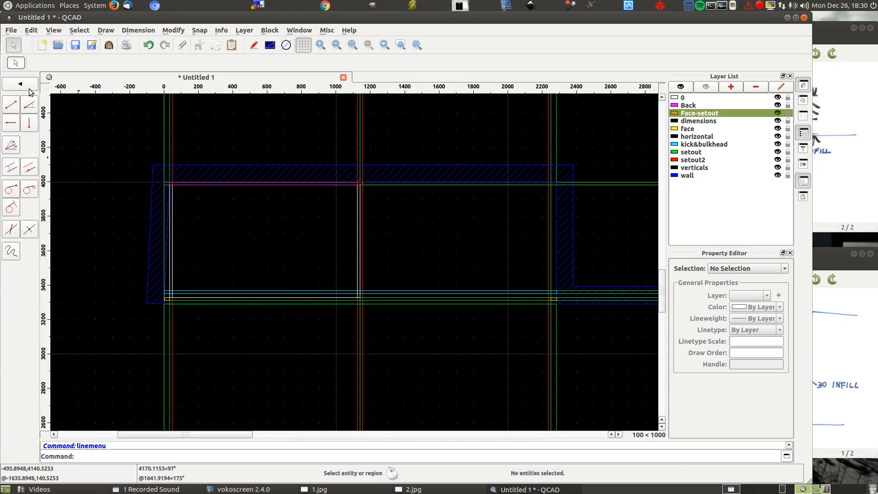
left_click(13, 168)
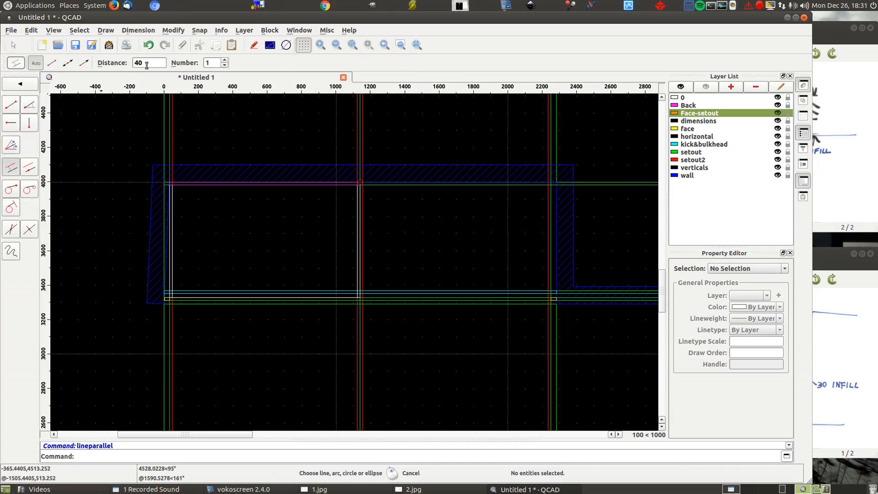
type("3")
scroll(156, 307, "up", 6)
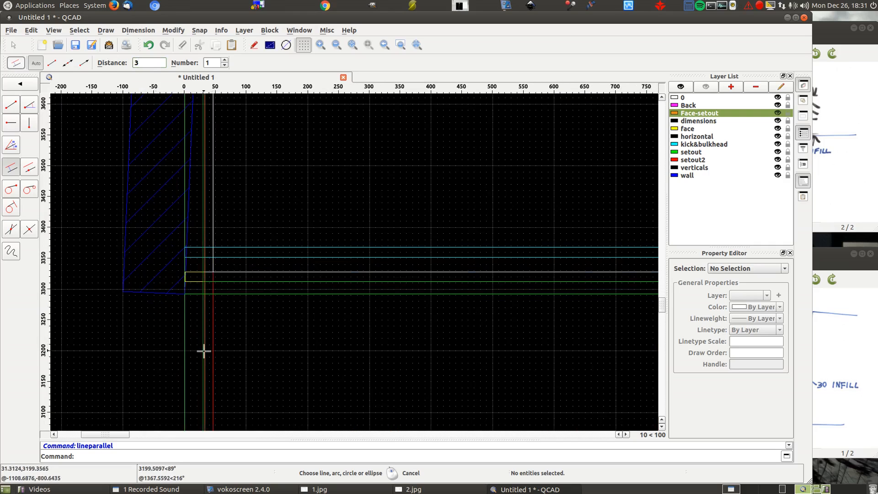
scroll(82, 333, "down", 6)
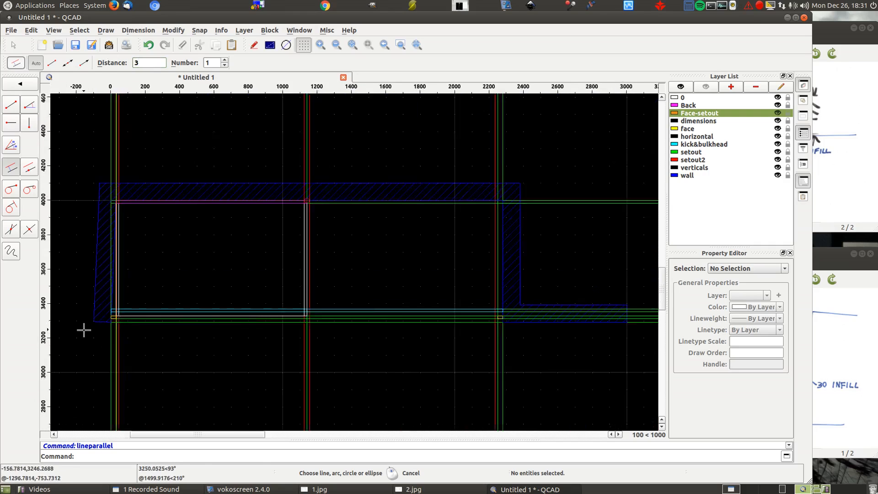
- Draw a parallel line 3 from the right infill's inner vertical setout line, on the cabinet side
scroll(320, 405, "up", 5)
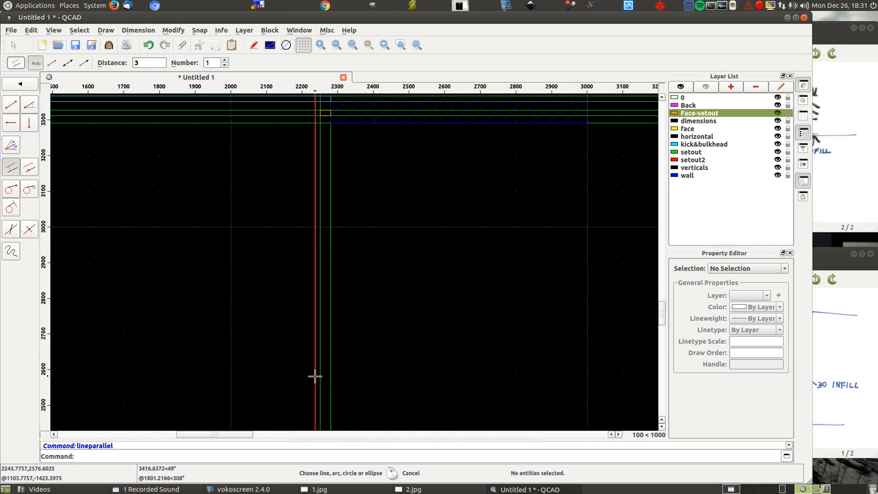
scroll(460, 288, "down", 6)
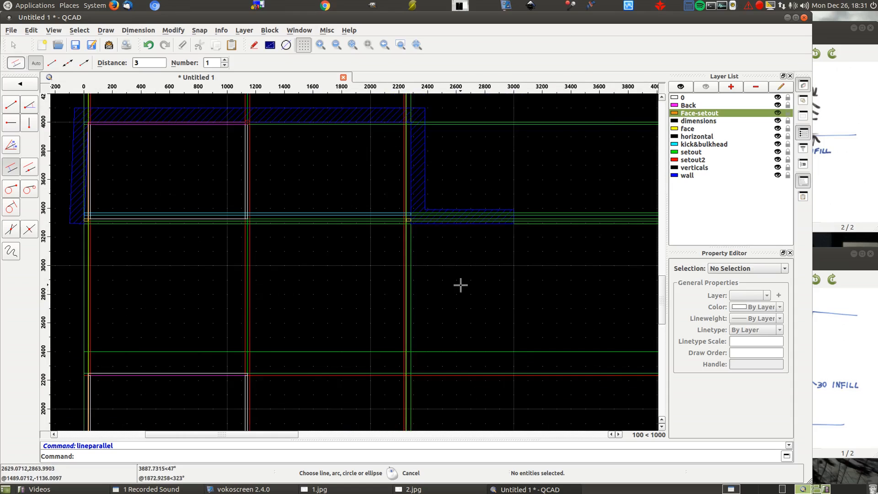
scroll(397, 234, "up", 6)
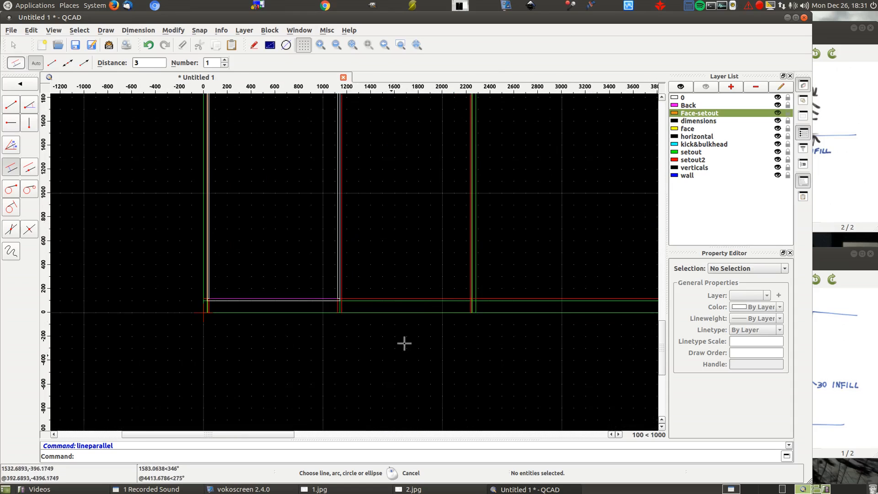
scroll(476, 232, "down", 6)
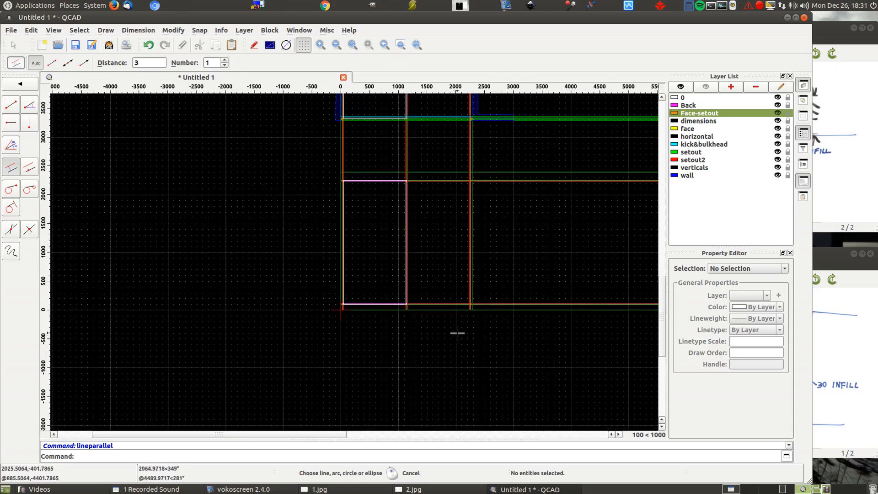
scroll(451, 292, "up", 6)
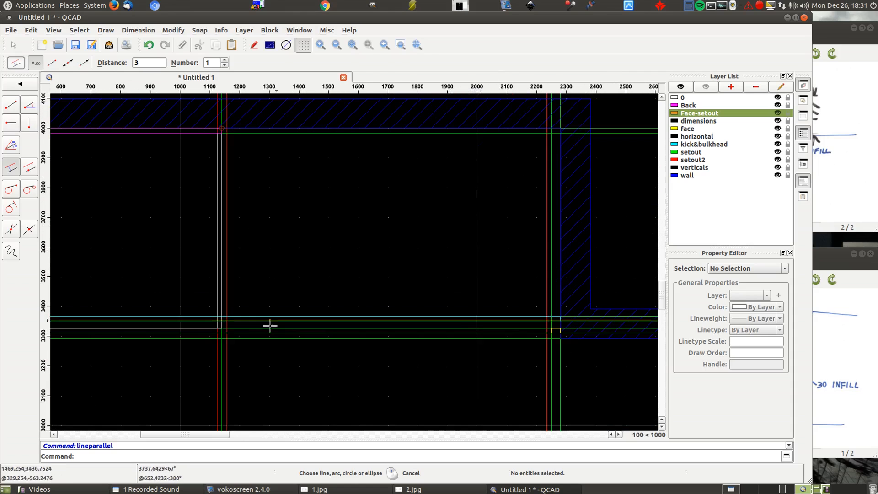
- Draw parallel lines at a distance of 3/2 on both sides of the vertical centre setout line between the cabinets
scroll(201, 333, "up", 6)
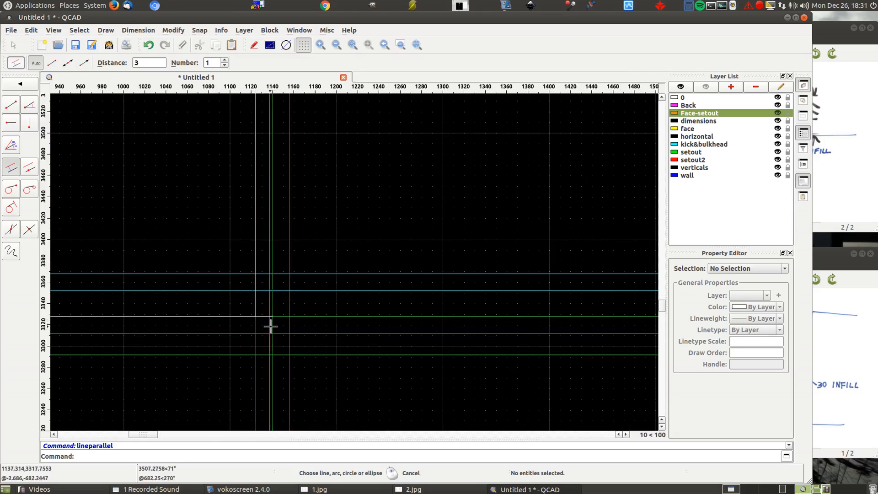
left_click(268, 325)
left_click(145, 61)
type("/2")
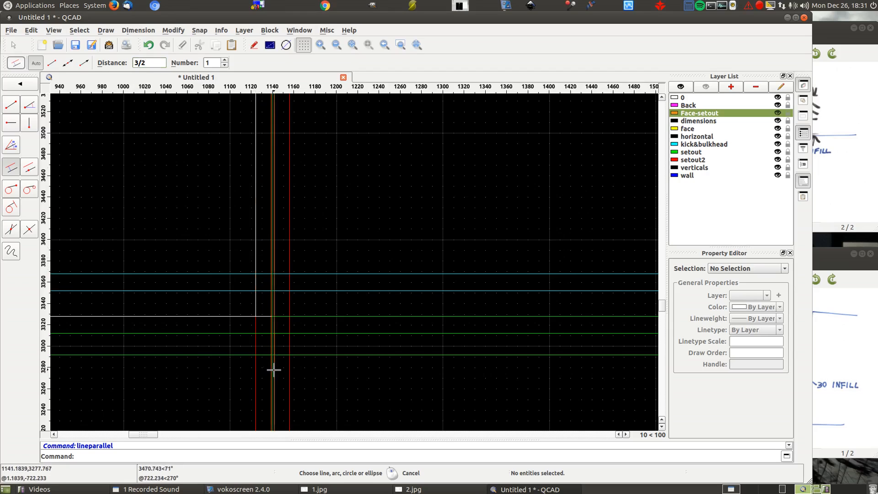
- Examine the new face setout lines beside the right infill and around the centre line between the cabinets
scroll(370, 240, "down", 3)
scroll(373, 213, "down", 5)
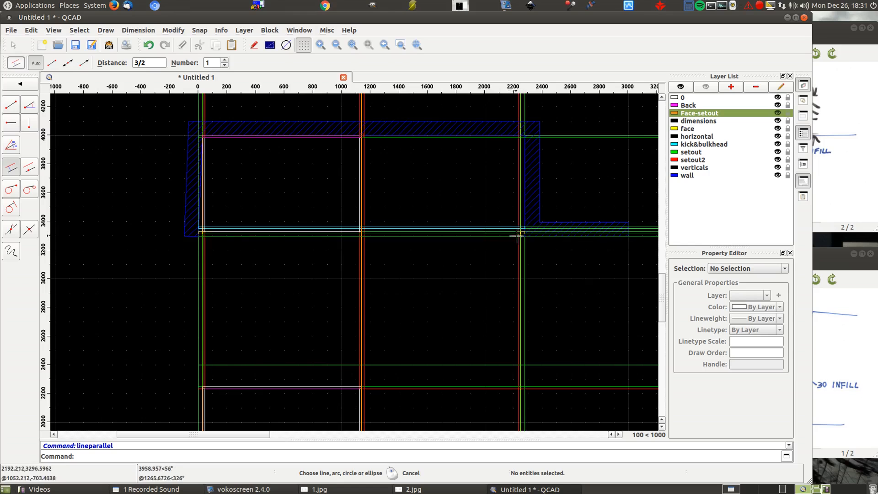
scroll(522, 232, "up", 10)
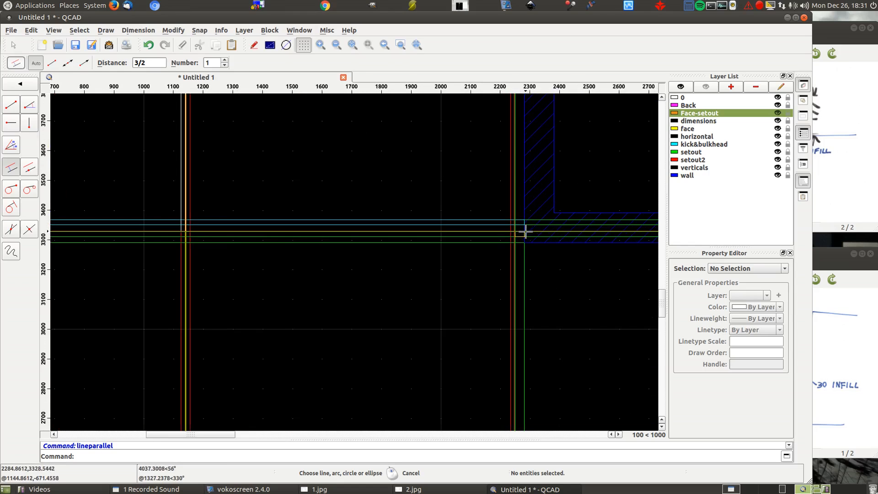
scroll(504, 246, "up", 1)
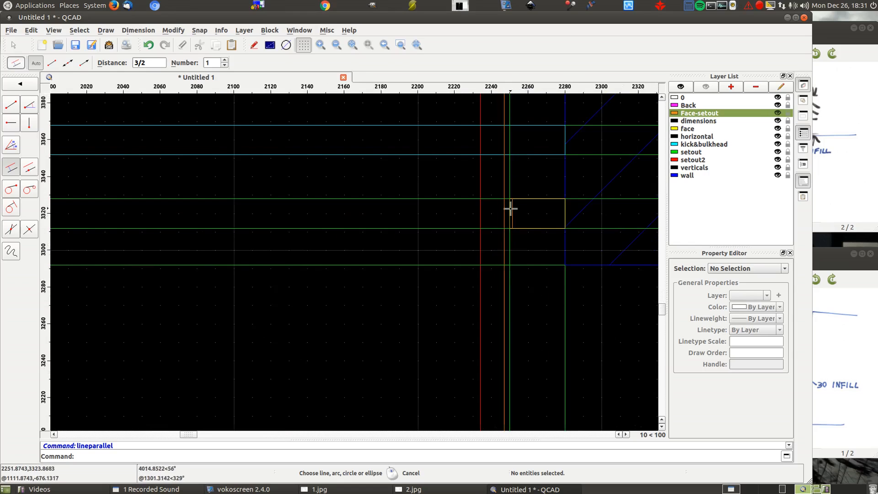
right_click(420, 194)
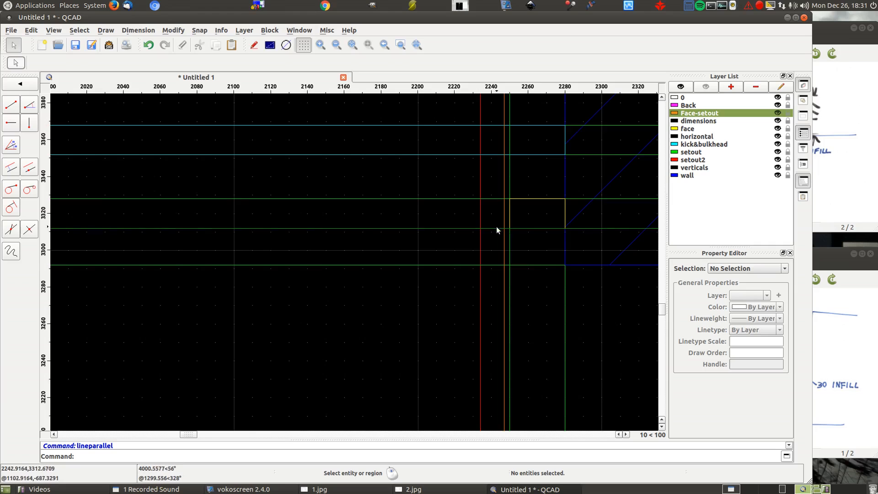
scroll(496, 229, "down", 4)
scroll(503, 223, "down", 4)
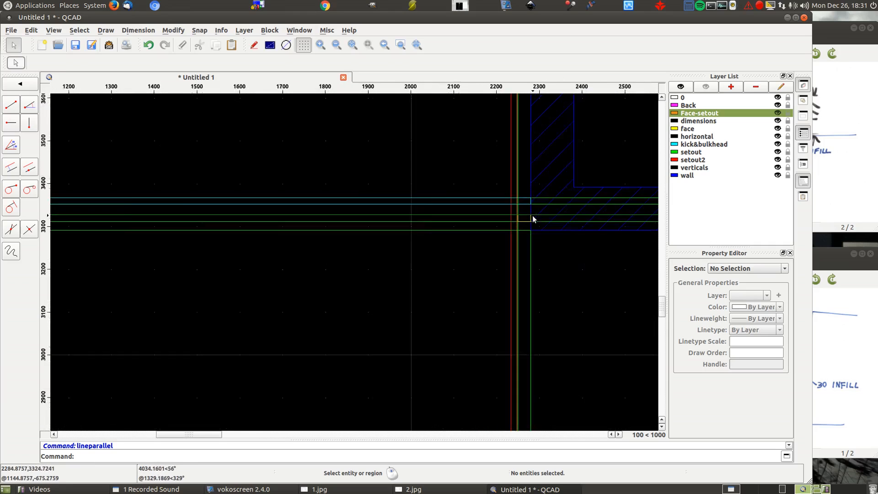
scroll(129, 222, "up", 8)
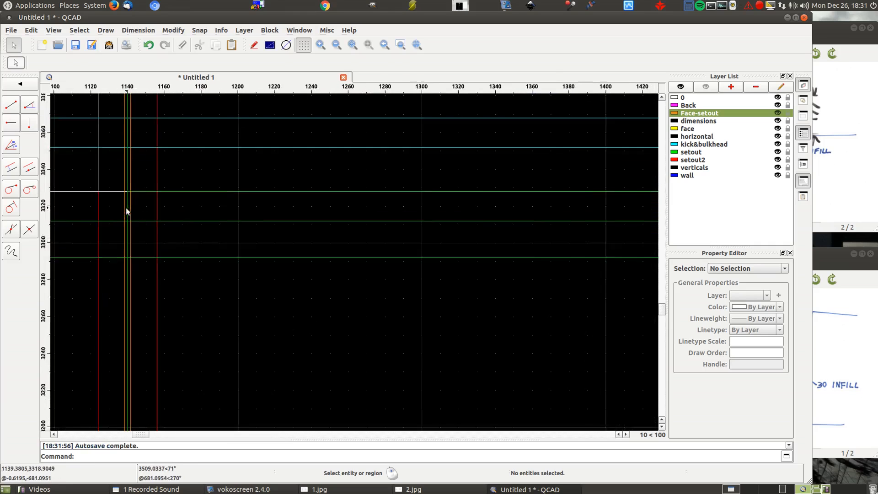
scroll(123, 194, "down", 7)
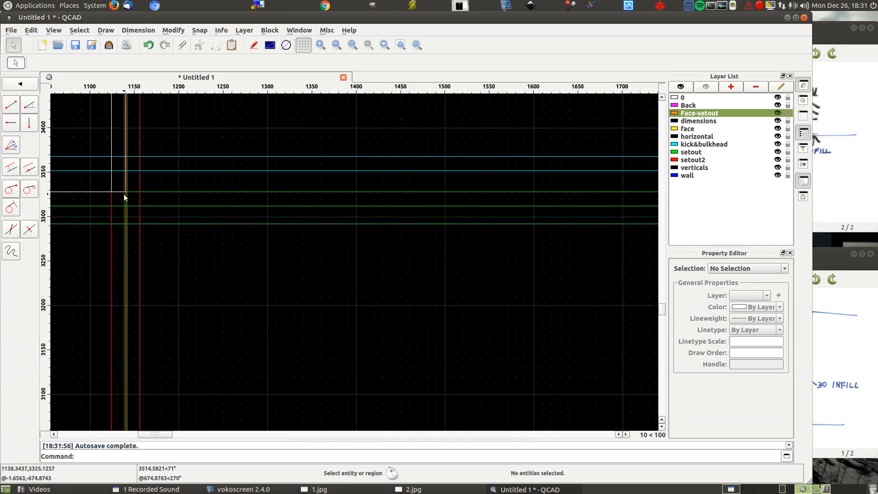
scroll(124, 197, "down", 1)
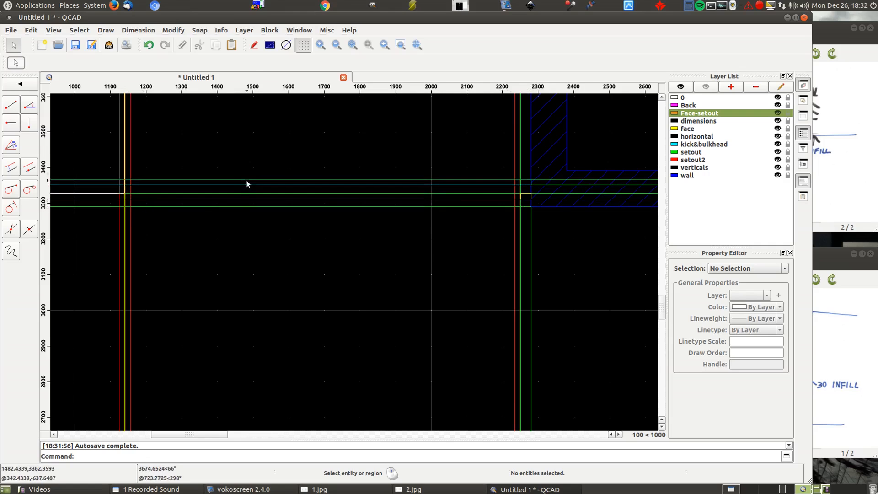
- Measure the point-to-point distance from the cabinet-side face line at the centre to the right infill's inner vertical setout line
left_click(222, 32)
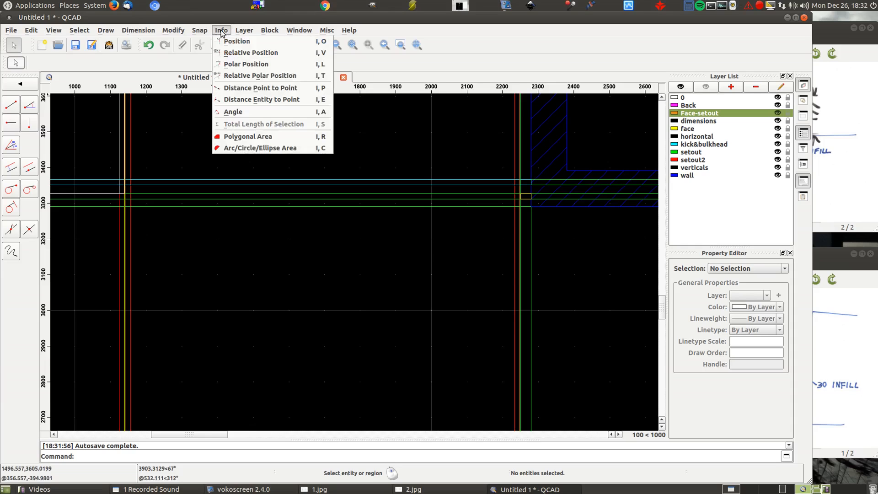
left_click(277, 88)
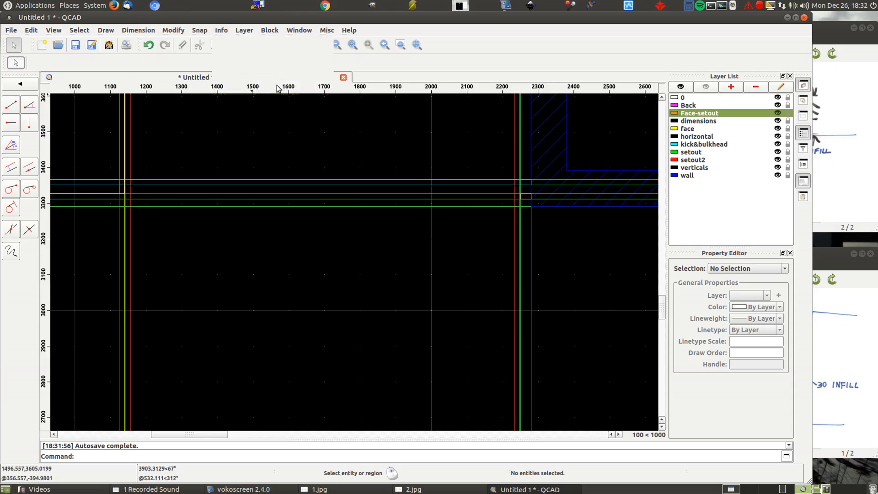
scroll(96, 202, "up", 5)
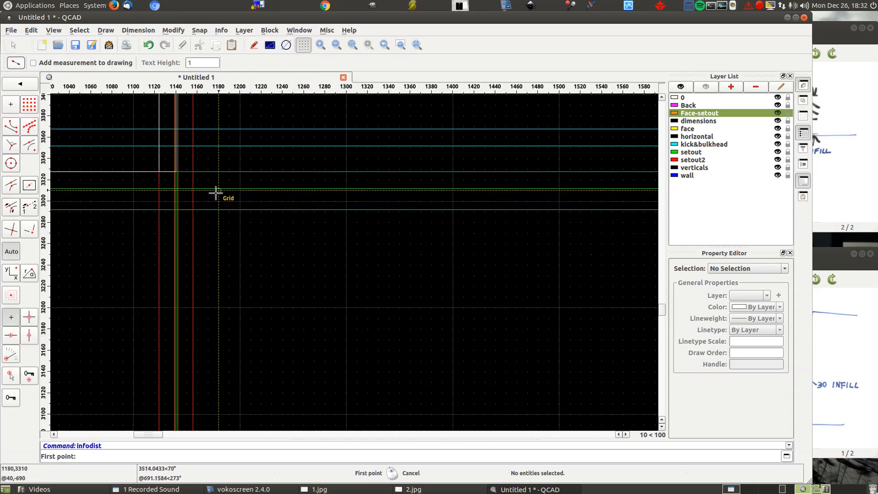
scroll(214, 195, "up", 1)
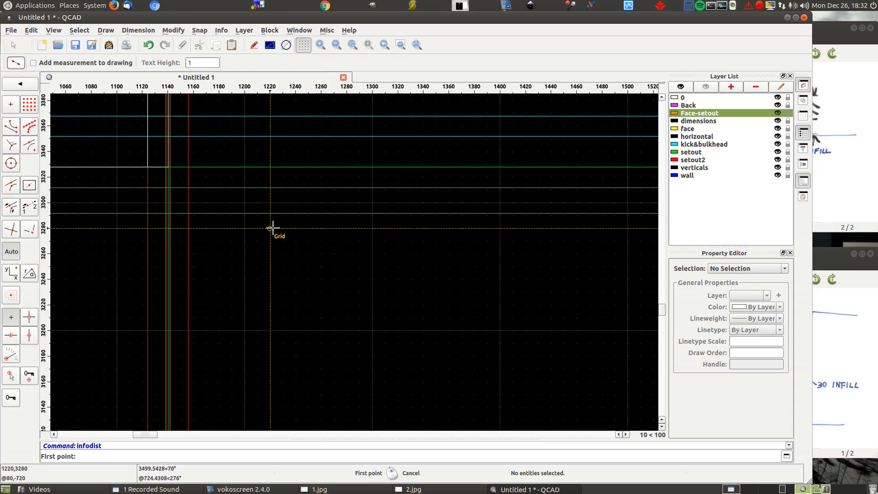
left_click(170, 168)
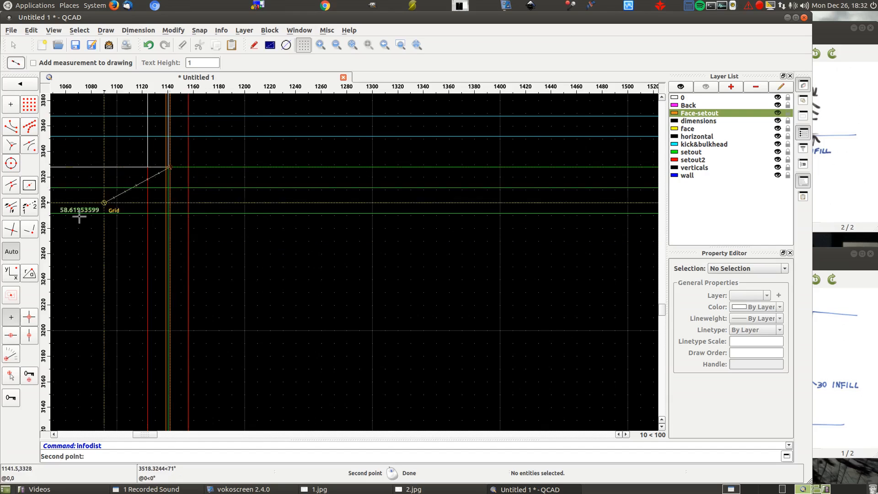
scroll(59, 215, "down", 5)
scroll(394, 212, "up", 6)
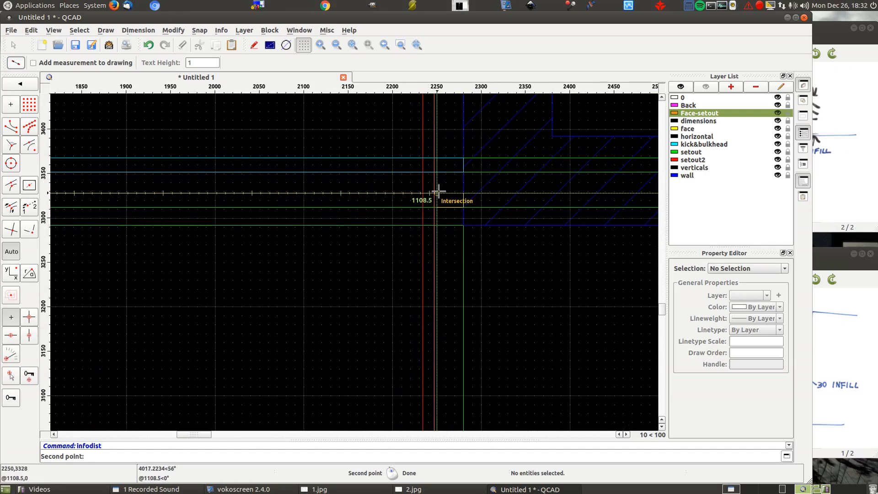
left_click(438, 192)
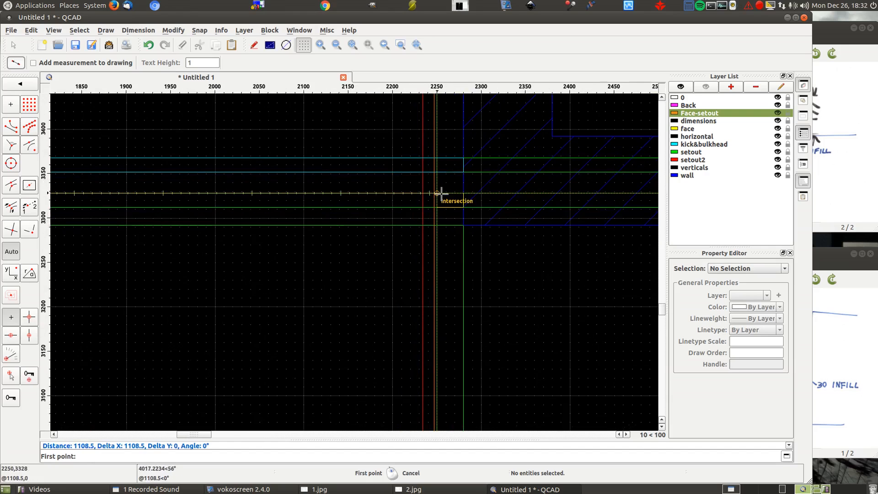
right_click(467, 170)
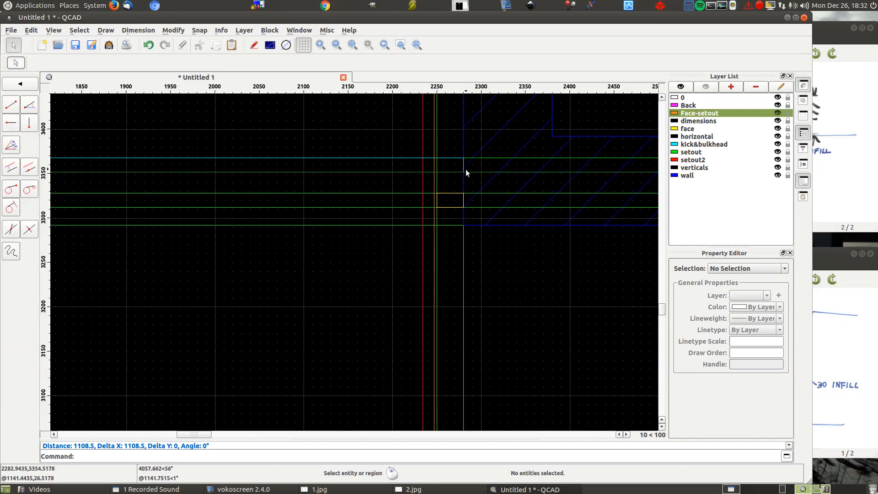
- Prepare a parallel line at a distance of 1108.5/2 and hide all layers except Face-setout
left_click(11, 170)
type("1108.5")
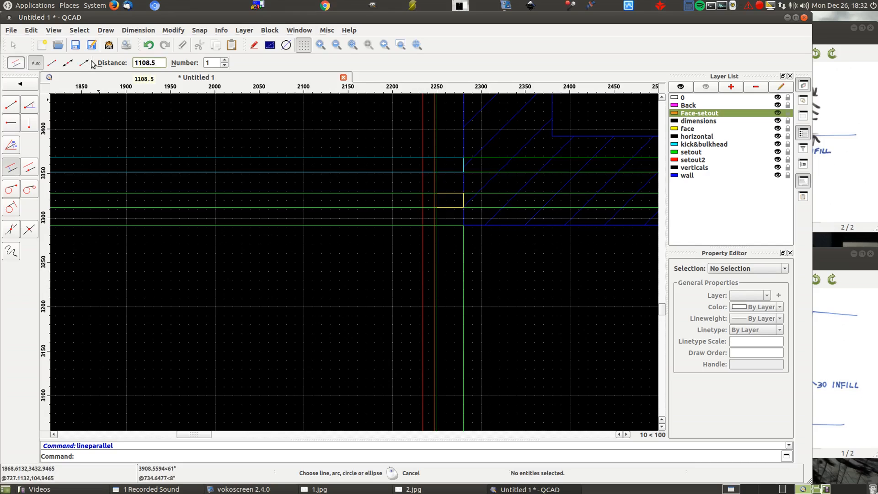
type("/2")
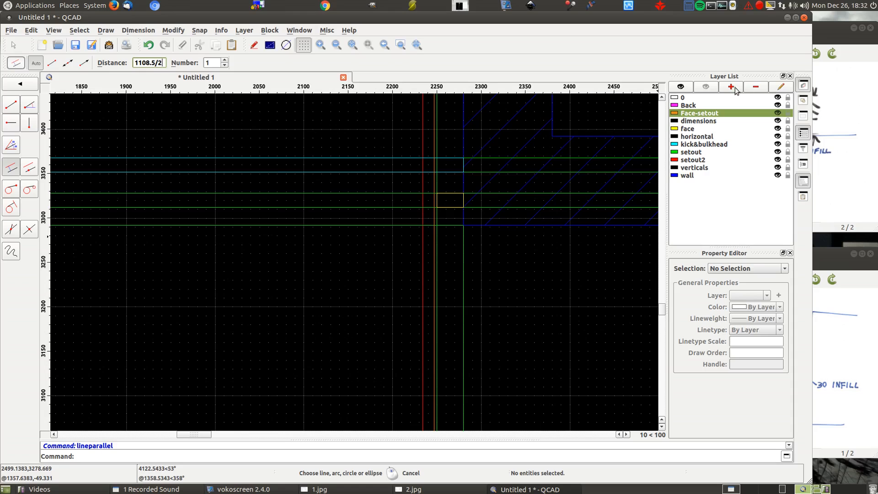
left_click(710, 86)
left_click(778, 113)
- Draw lines parallel to the right cabinet's two outer face setout lines at a distance of 1108.5/2, towards the cabinet's middle
scroll(593, 197, "down", 3)
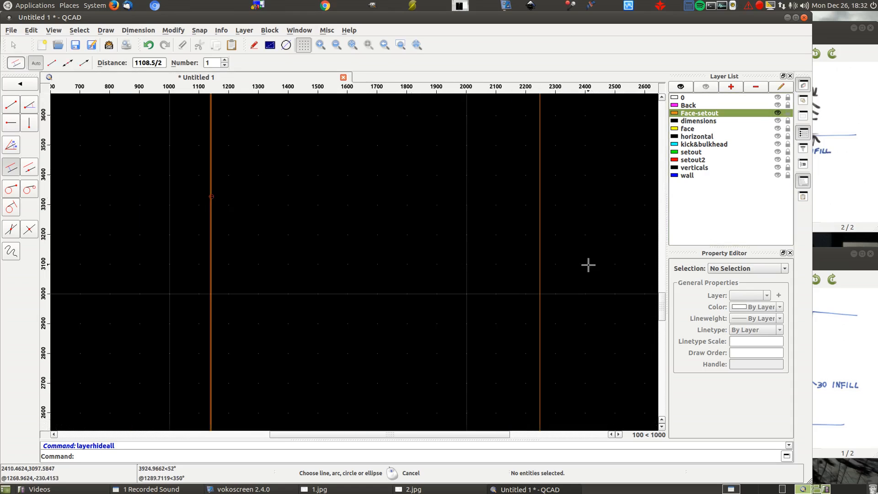
scroll(188, 224, "up", 5)
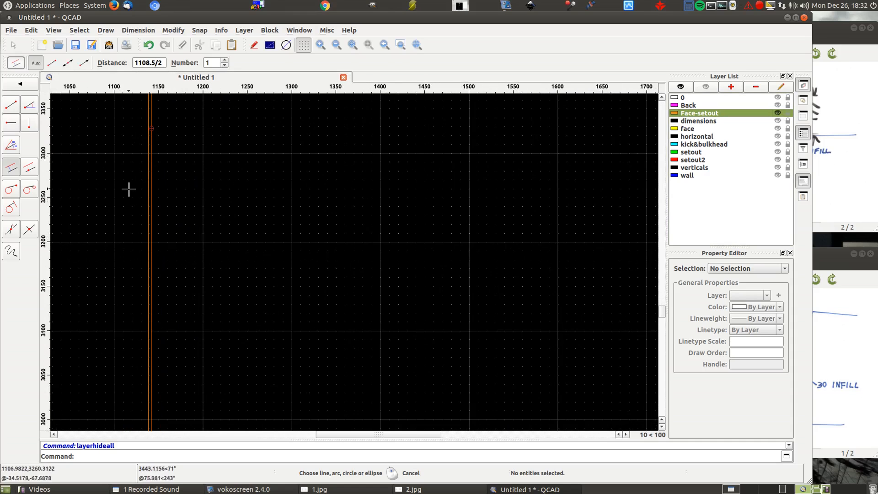
scroll(139, 192, "down", 5)
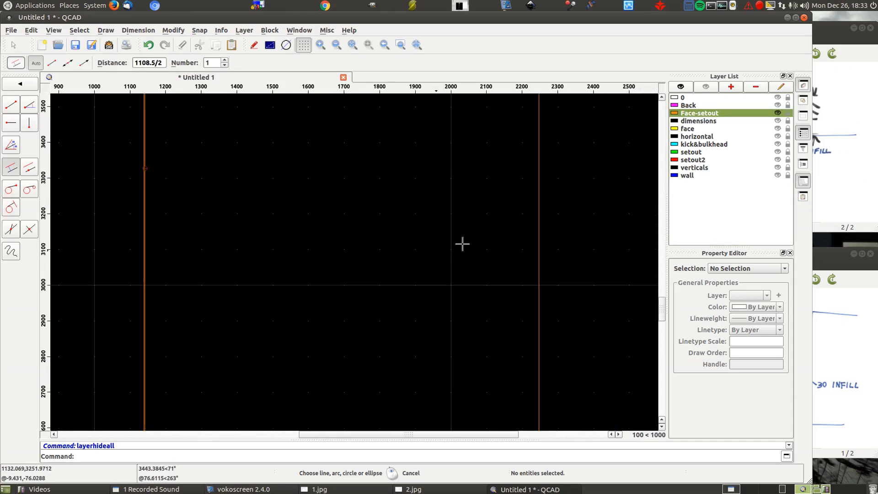
scroll(608, 200, "down", 5)
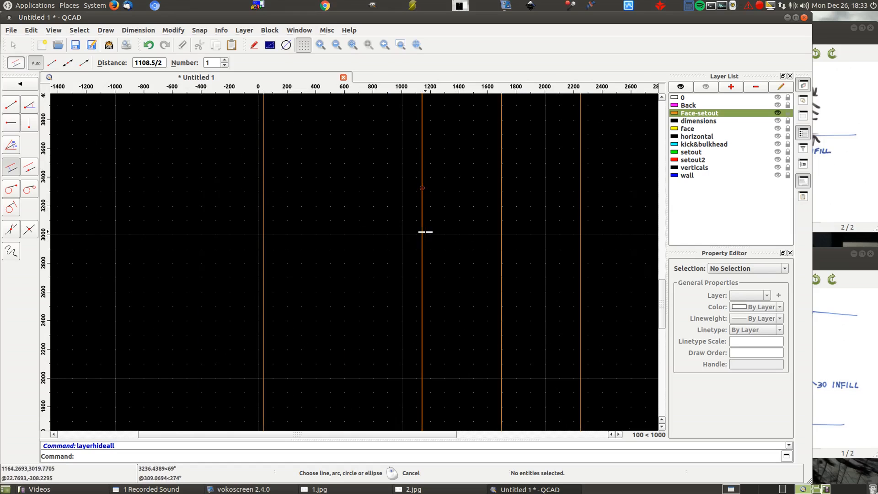
scroll(425, 232, "down", 2)
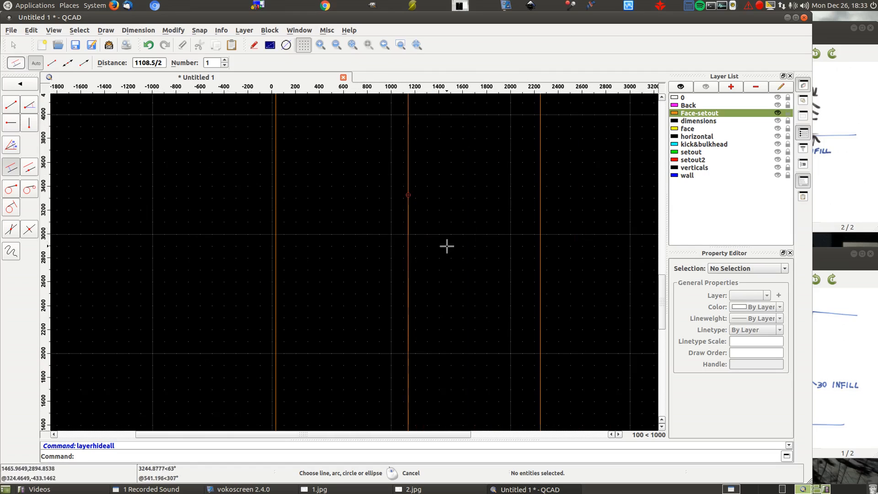
left_click(412, 251)
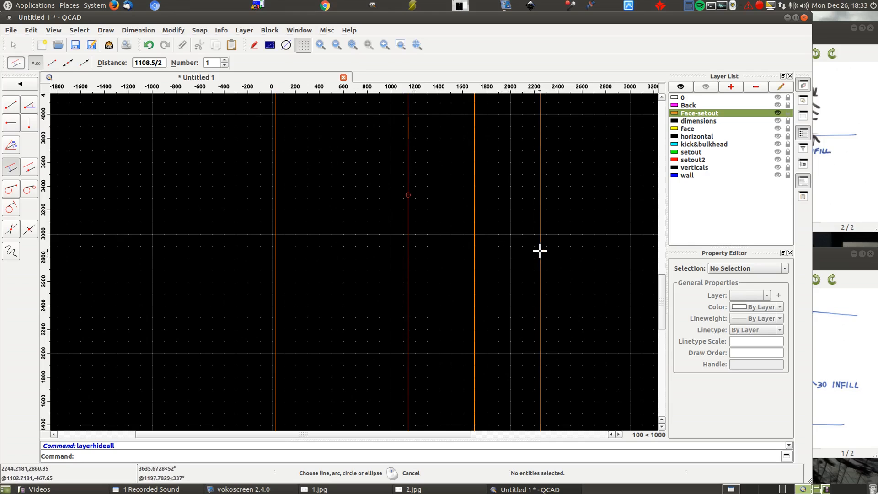
scroll(474, 234, "up", 6)
scroll(478, 235, "up", 7)
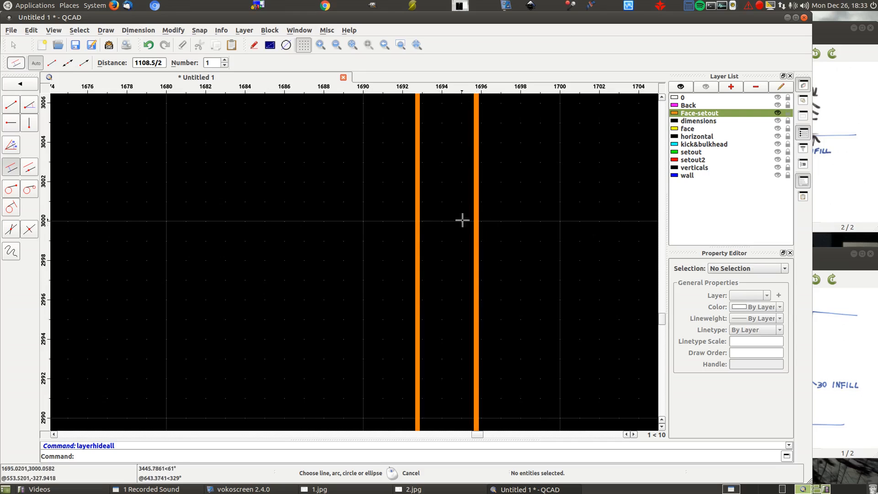
- Draw a line parallel to the left cabinet's face setout line at the centre, 1108.5/2 towards that cabinet's middle
scroll(339, 209, "down", 20)
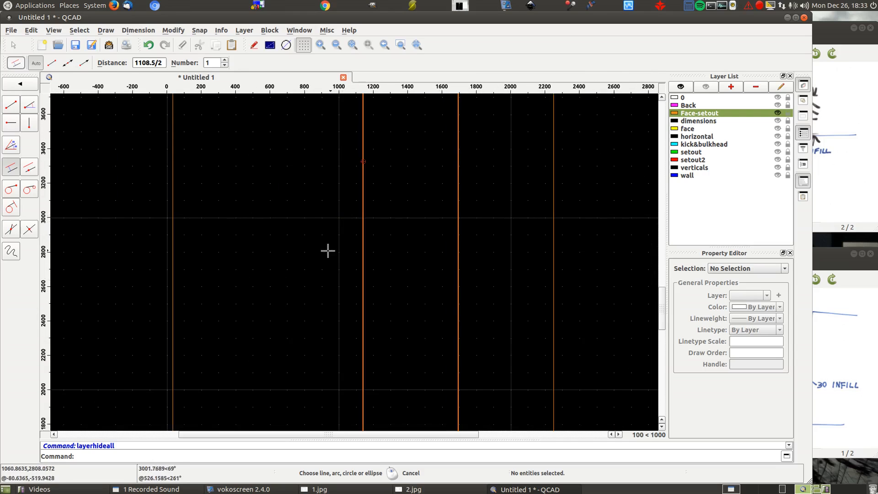
left_click(360, 252)
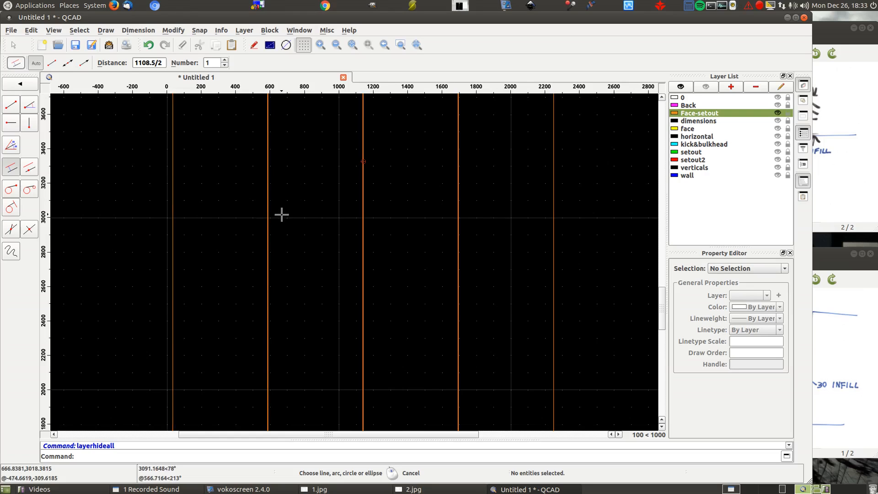
scroll(363, 302, "down", 7)
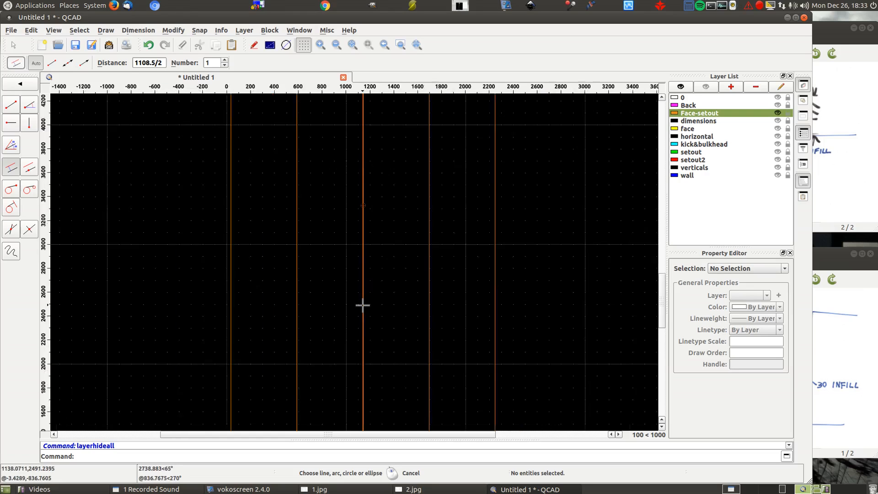
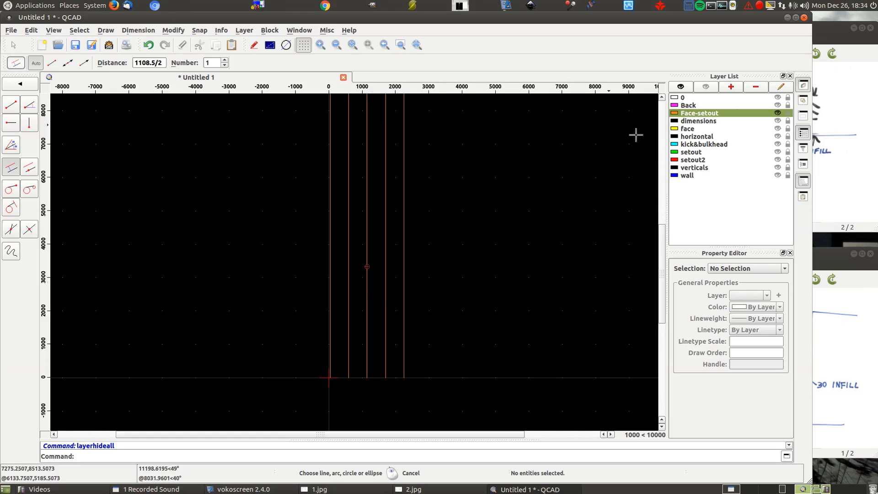
- Show all layers again around the divided cabinet fronts and end the parallel line command
left_click(681, 86)
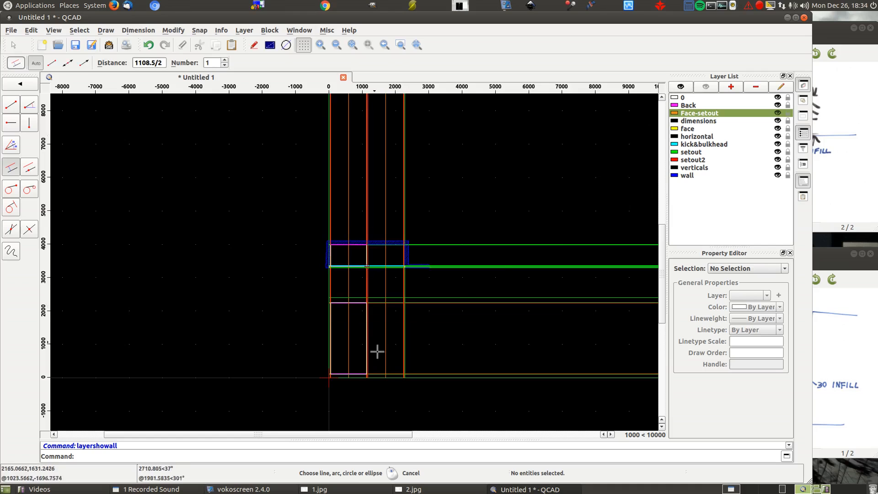
scroll(376, 384, "up", 4)
scroll(377, 384, "up", 2)
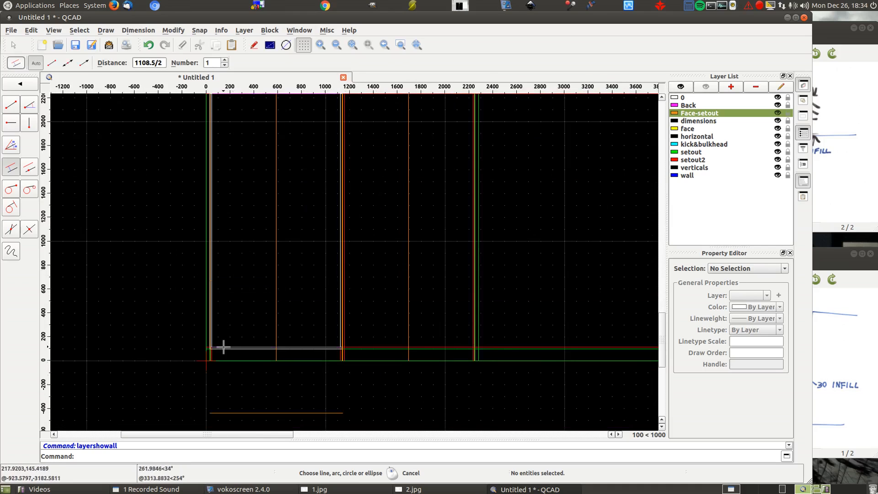
scroll(221, 347, "up", 5)
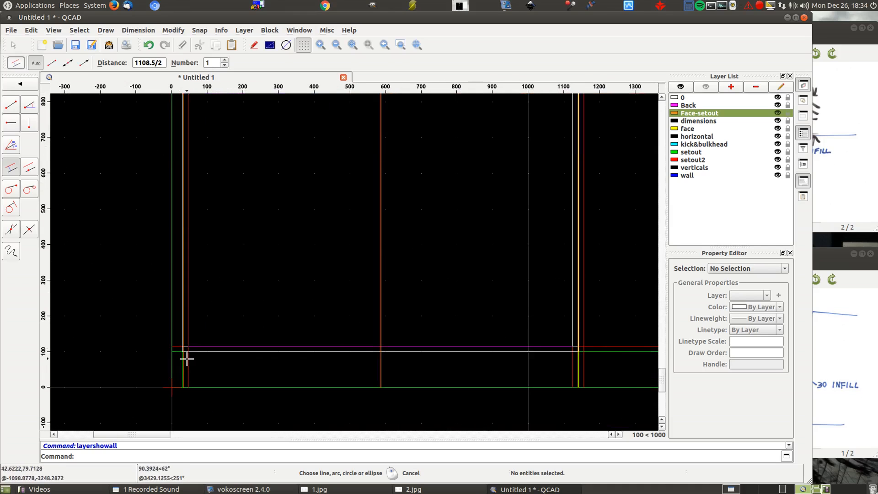
scroll(187, 359, "down", 10)
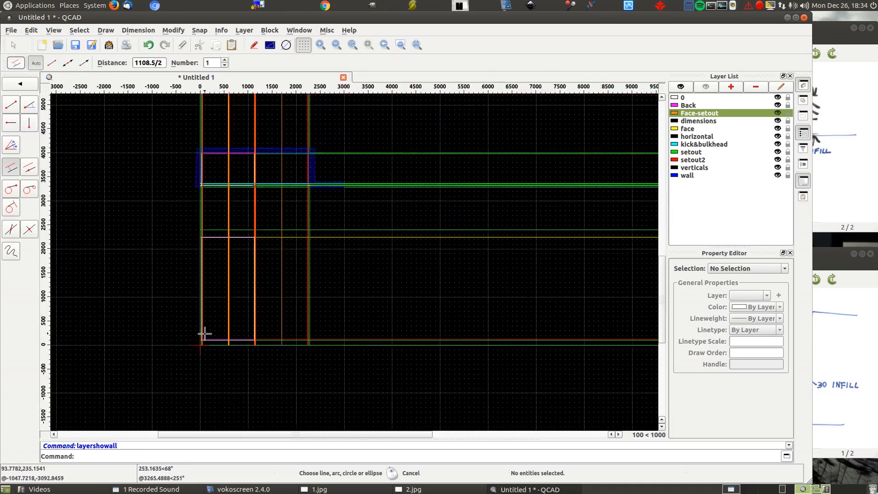
scroll(201, 194, "up", 15)
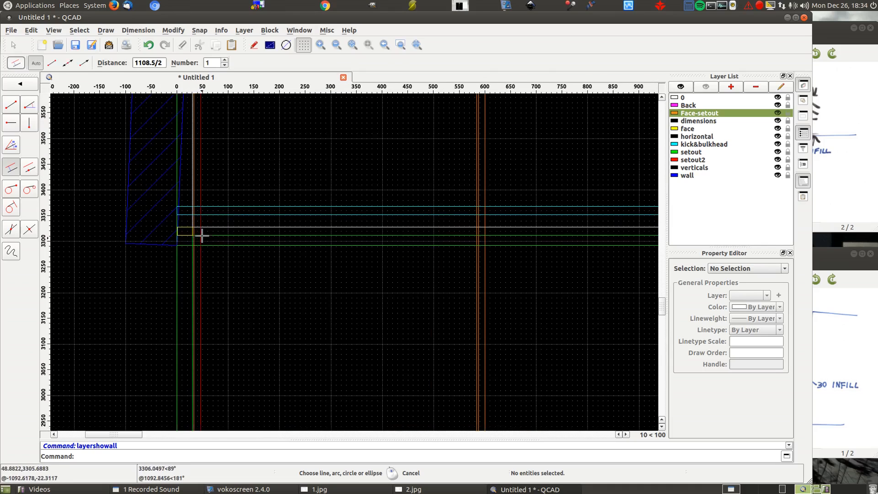
scroll(215, 220, "down", 8)
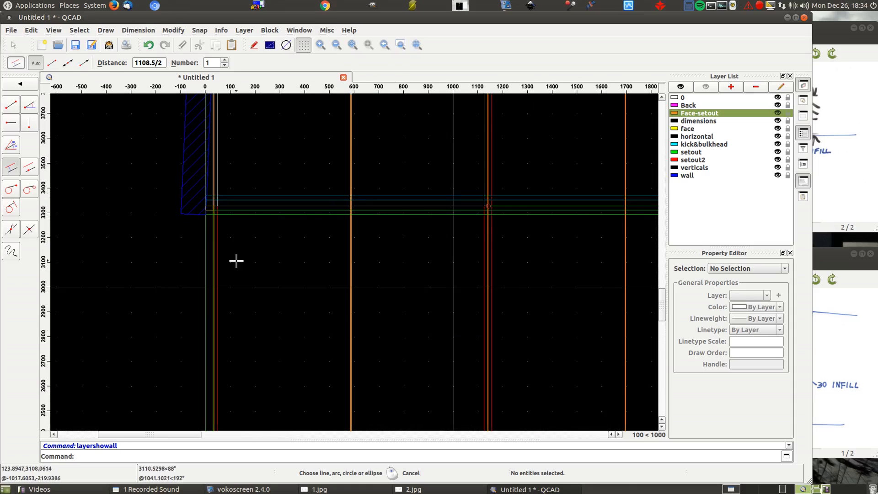
right_click(137, 265)
right_click(137, 263)
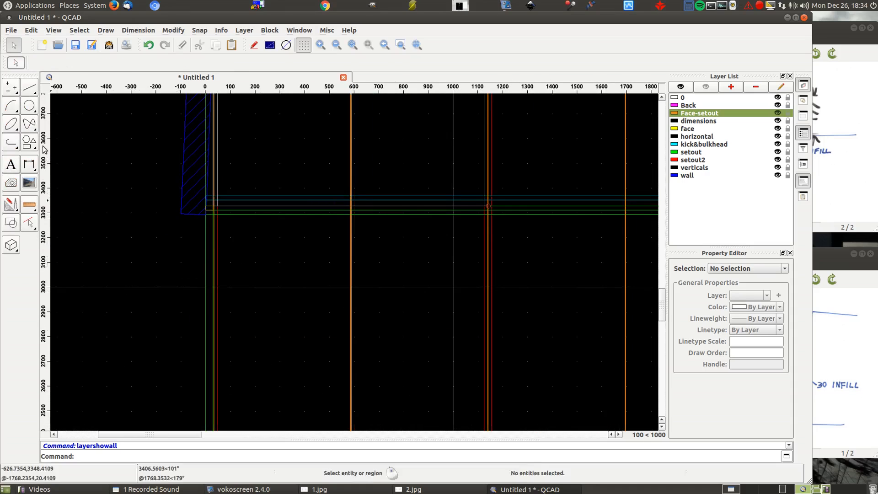
- Draw the left cabinet's left door in plan on the face layer as a 551.25 by 16 mm rectangle between the face setout lines
left_click(27, 148)
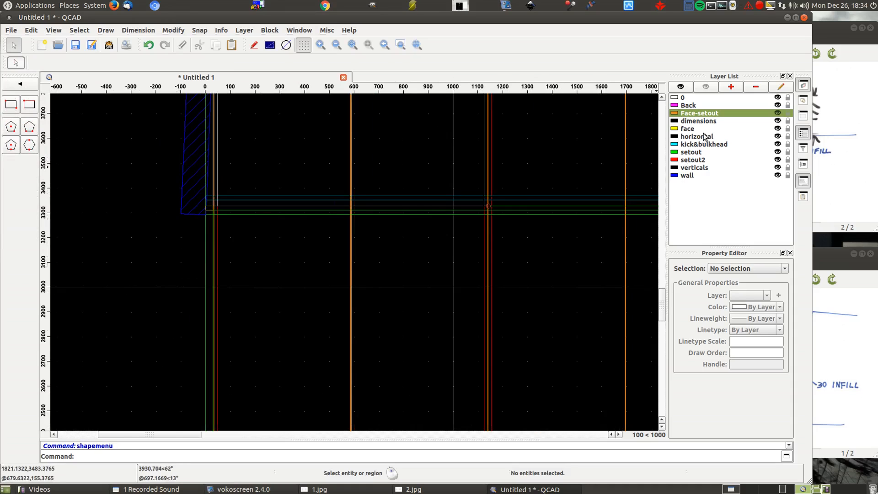
left_click(703, 129)
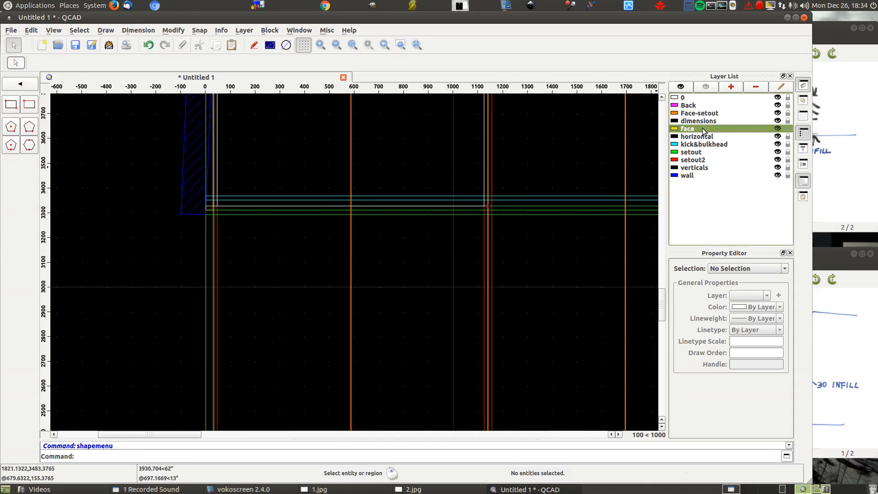
left_click(11, 104)
scroll(207, 198, "up", 5)
scroll(288, 268, "up", 4)
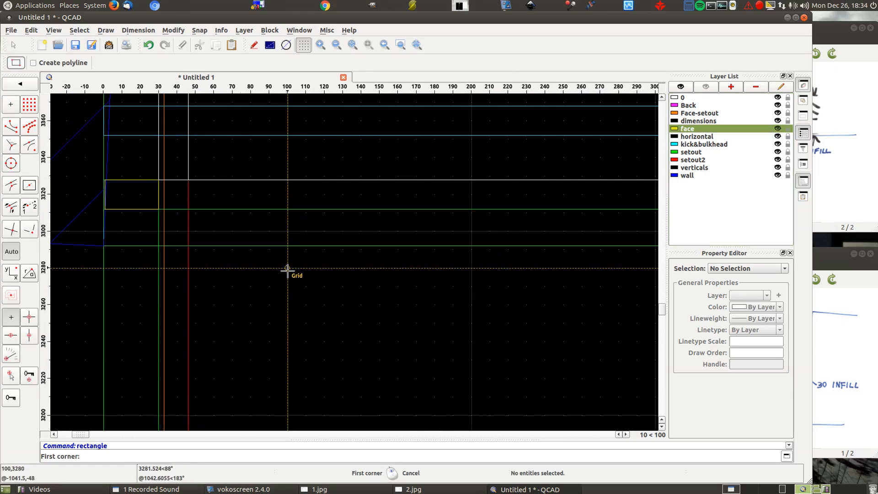
left_click(164, 180)
scroll(137, 151, "down", 5)
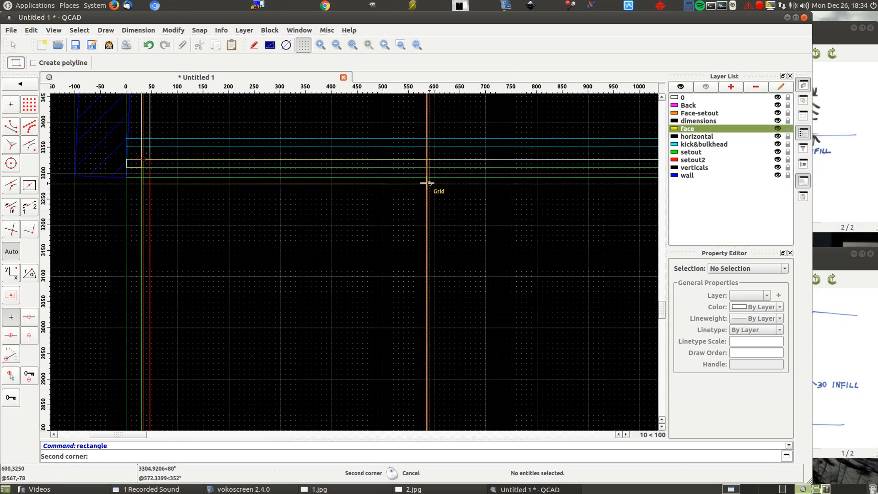
scroll(427, 183, "up", 6)
left_click(421, 126)
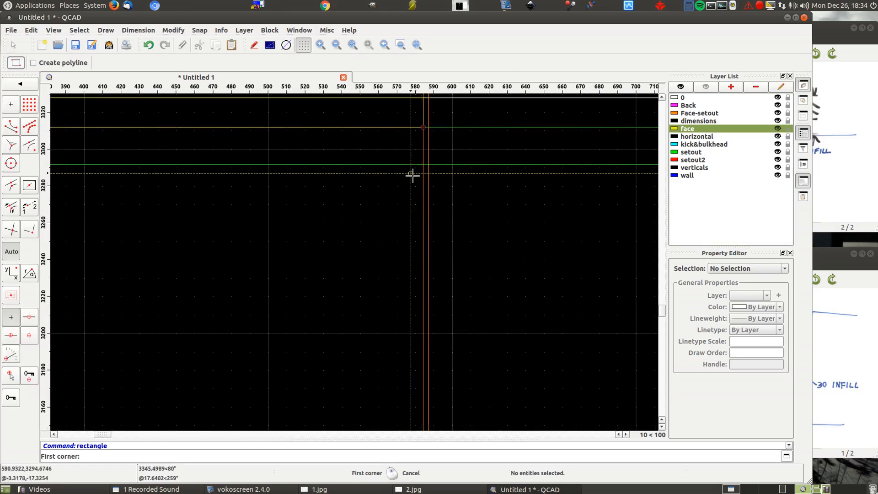
- Draw the same door in the front elevation as a 551.25 by 2150 mm rectangle, starting at the cabinet's lower-left face setout intersection
scroll(443, 204, "down", 8)
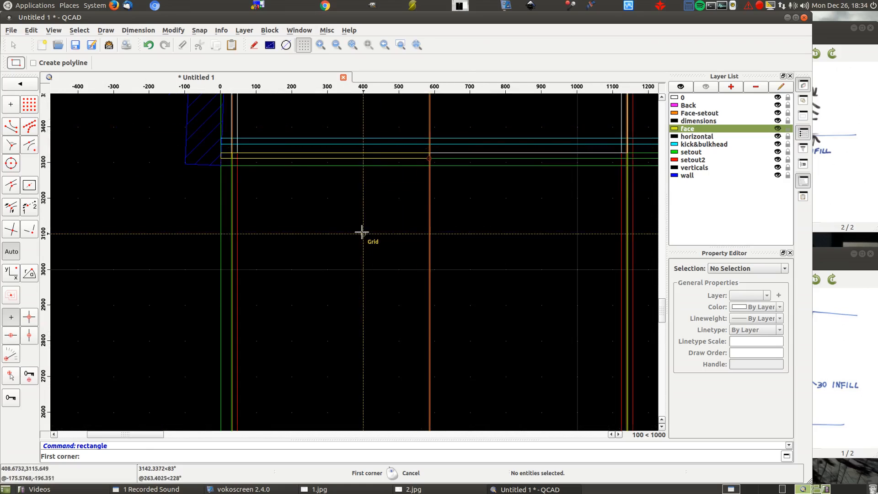
scroll(351, 206, "down", 8)
scroll(267, 206, "down", 2)
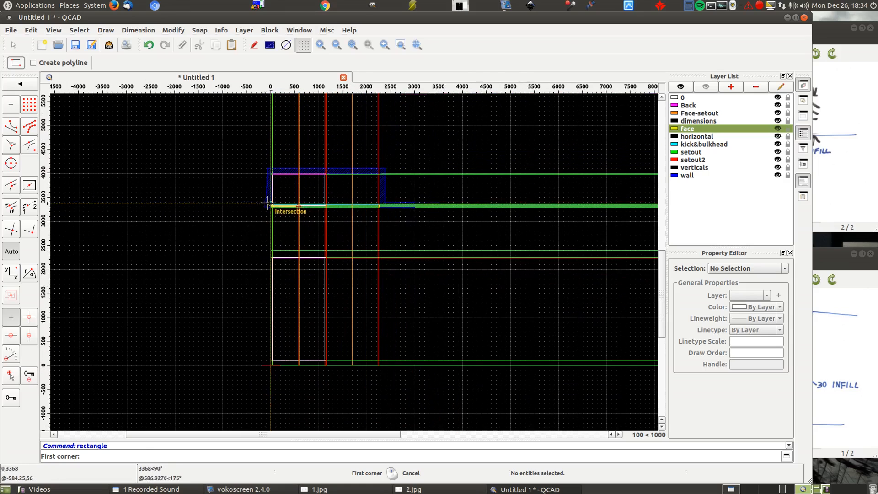
scroll(269, 364, "up", 5)
scroll(313, 380, "up", 6)
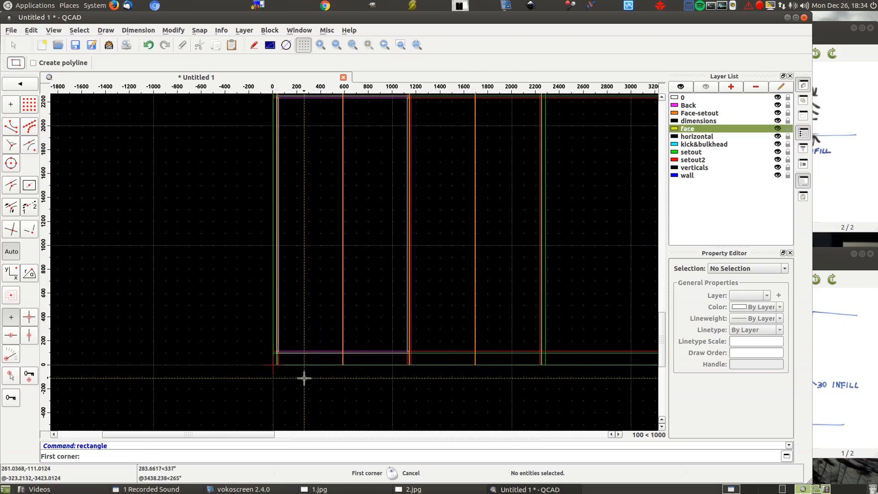
scroll(272, 368, "up", 1)
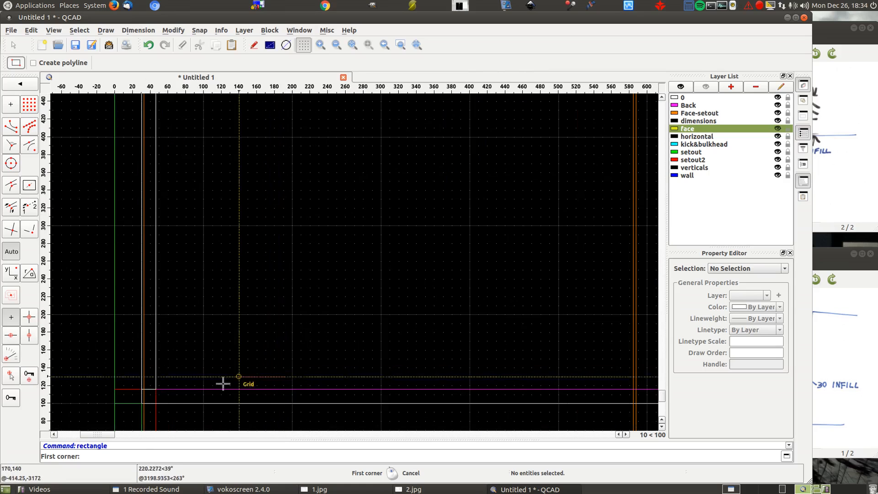
left_click(147, 393)
scroll(112, 292, "down", 5)
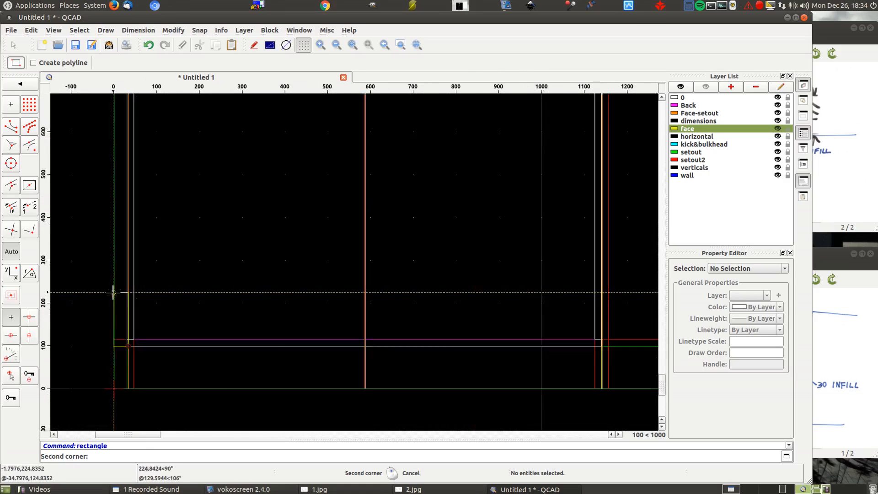
scroll(190, 384, "down", 3)
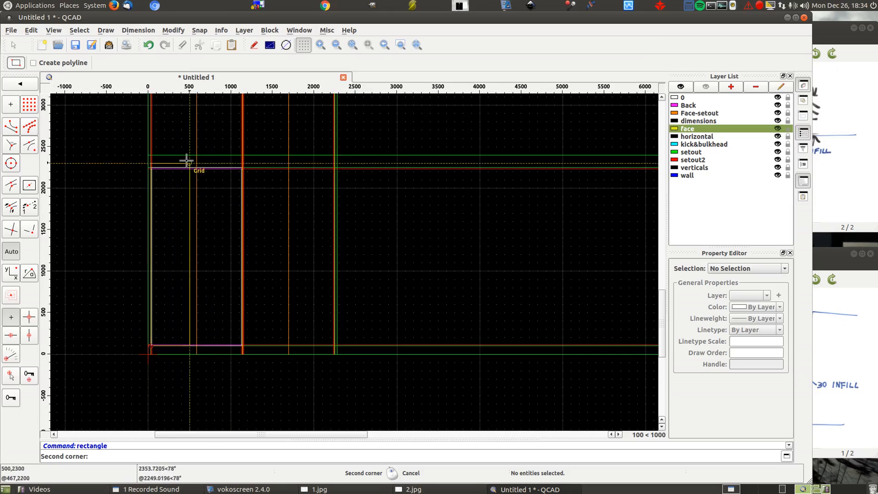
scroll(212, 186, "up", 10)
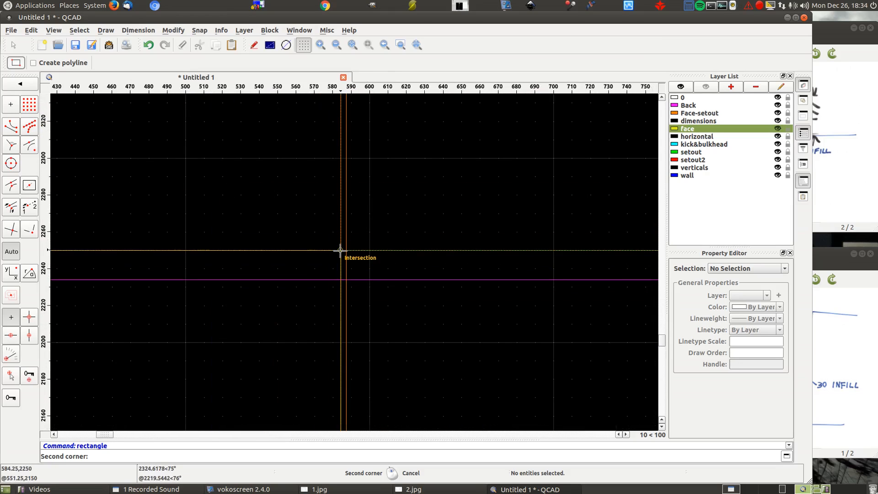
left_click(340, 250)
scroll(480, 183, "down", 7)
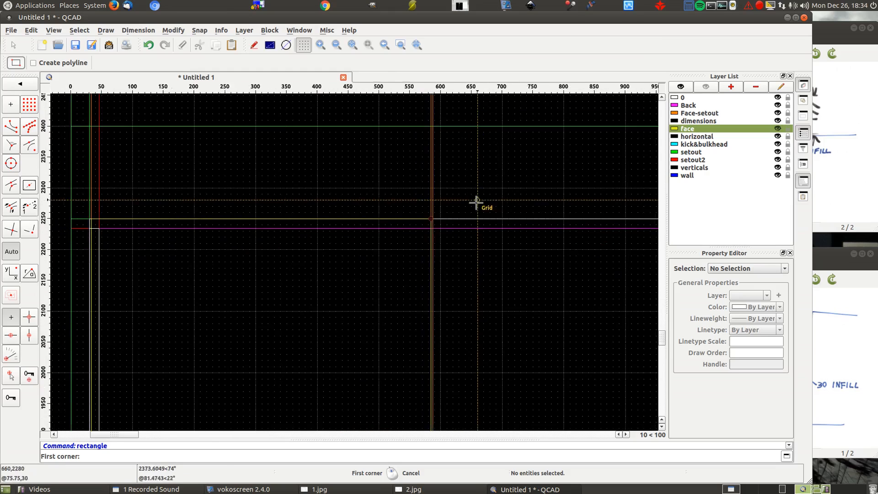
scroll(483, 176, "down", 5)
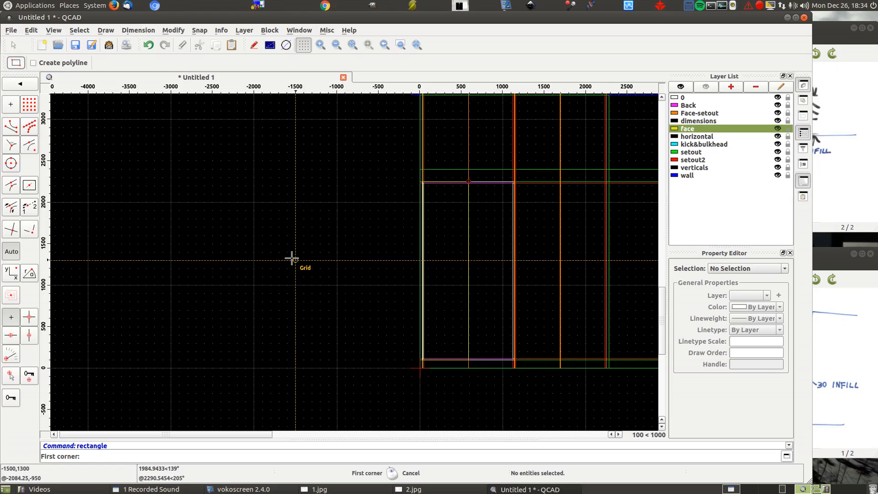
right_click(394, 216)
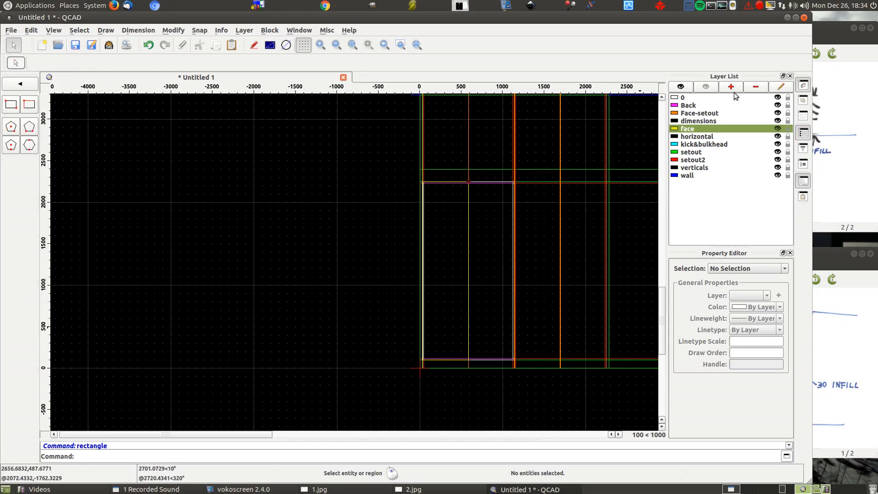
- Isolate the face layer to examine the fronts drawn in plan and elevation, and restore all layers
left_click(707, 86)
left_click(778, 129)
scroll(323, 213, "down", 4)
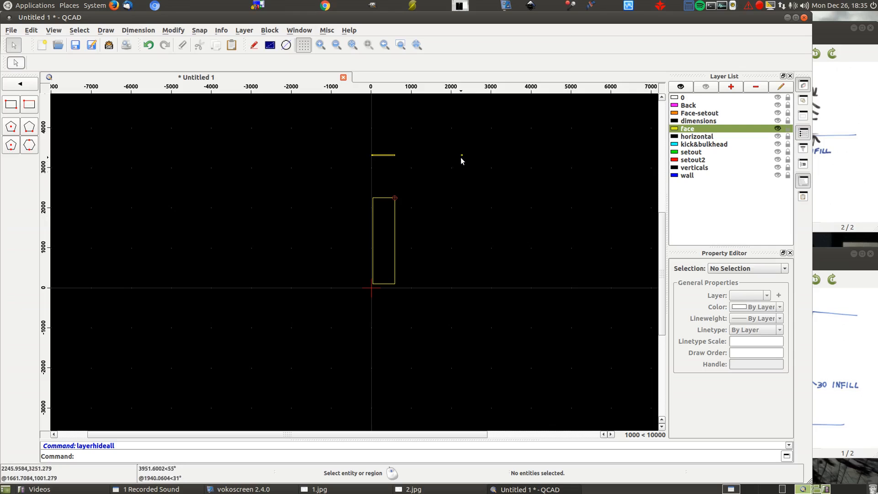
scroll(387, 158, "up", 4)
scroll(576, 149, "down", 3)
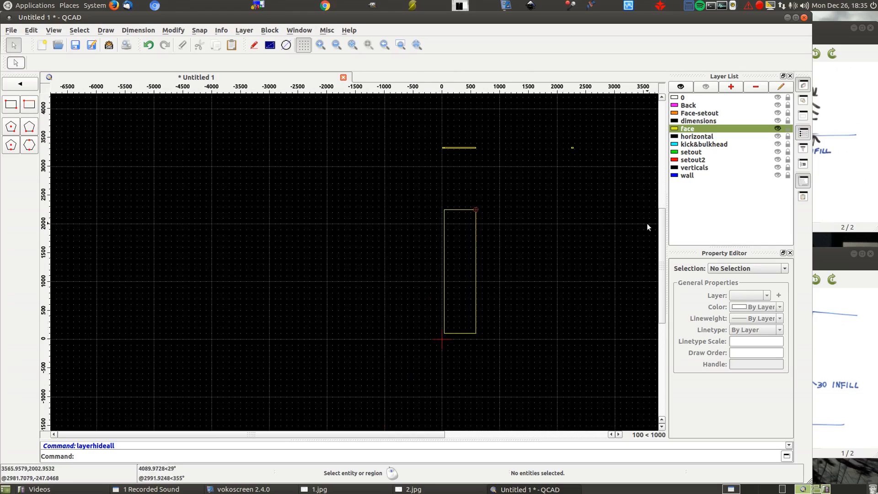
left_click(685, 86)
- Draw the left infill in the elevation on the face layer as a 30 by 2150 mm rectangle beside the left door
left_click(11, 105)
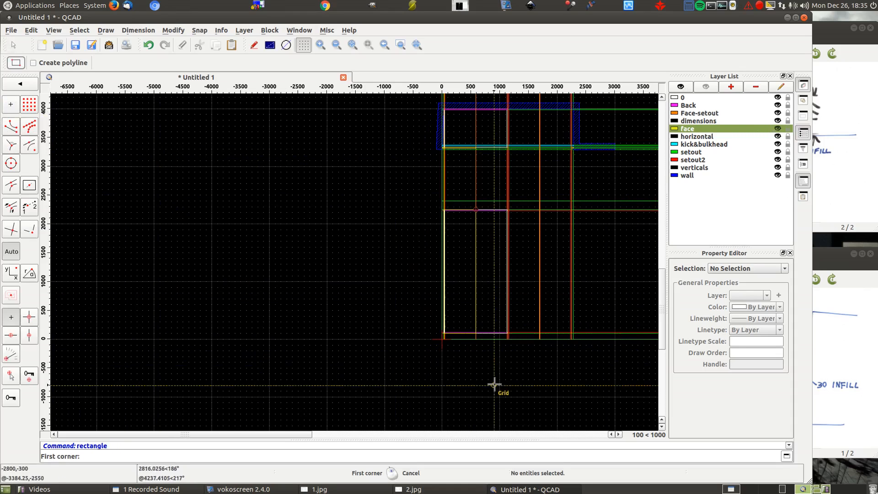
scroll(462, 336, "up", 10)
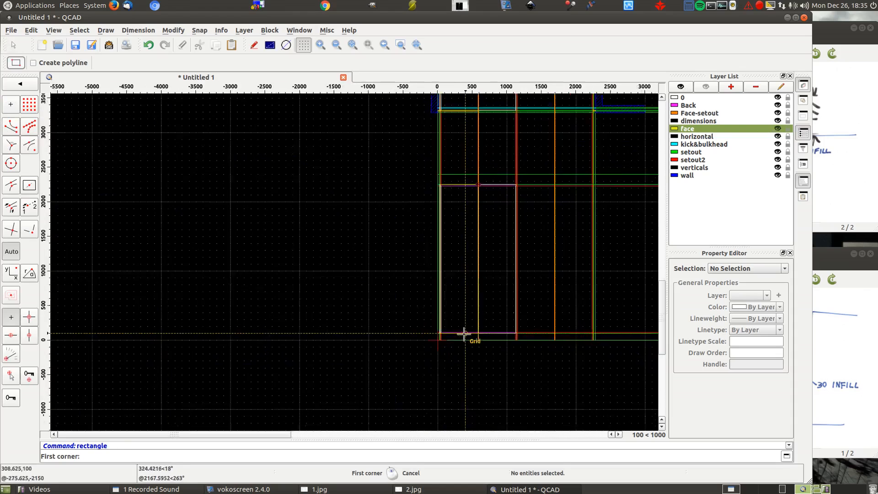
left_click(239, 315)
scroll(243, 320, "down", 10)
scroll(257, 397, "down", 3)
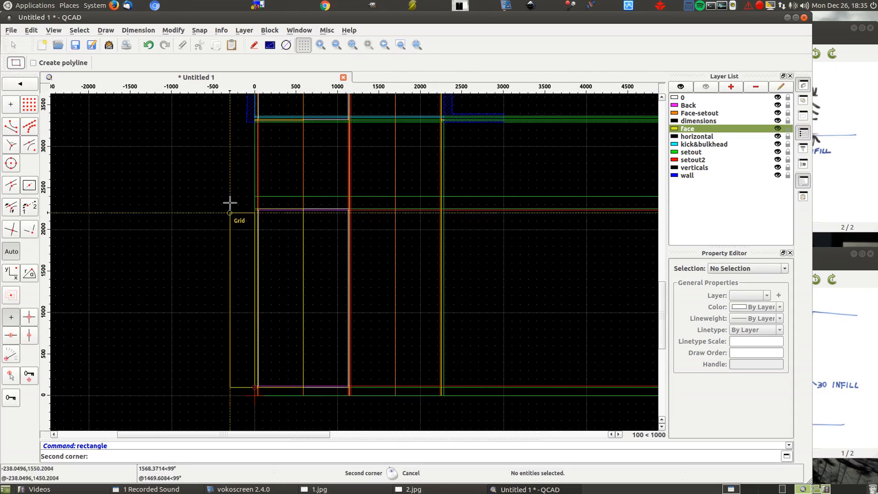
scroll(241, 190, "up", 6)
scroll(262, 260, "up", 8)
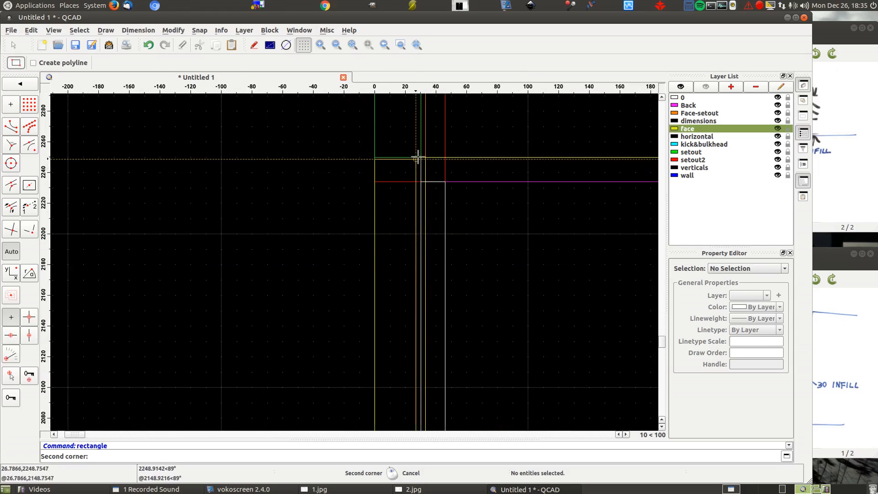
left_click(420, 157)
scroll(289, 160, "down", 8)
scroll(225, 128, "down", 4)
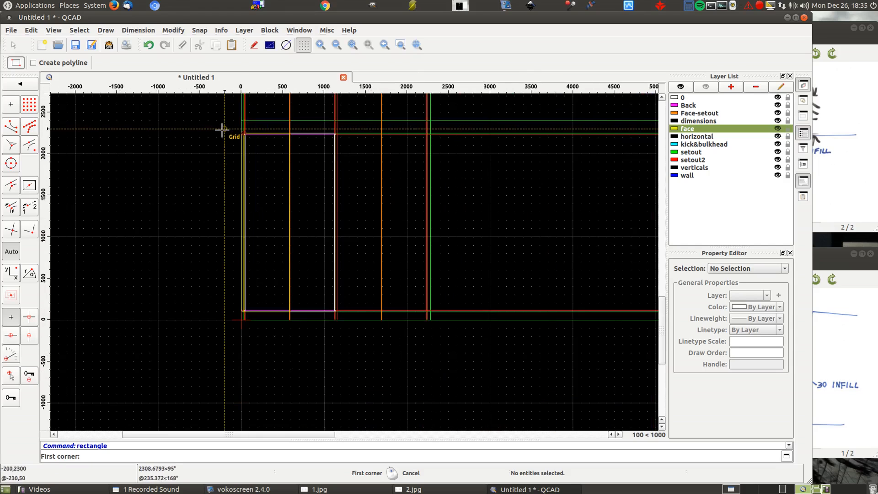
- Draw the right infill in the elevation as a rectangle from the intersection at 2250,2250 down to 2280,100
scroll(478, 121, "up", 6)
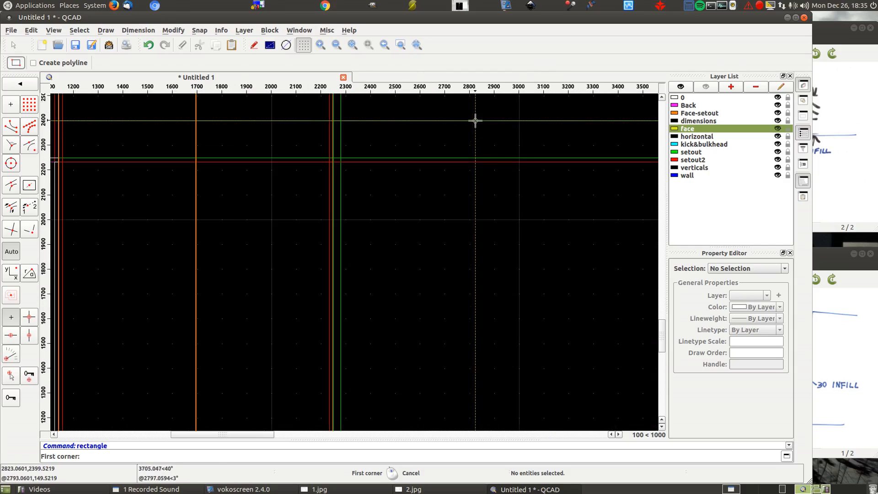
scroll(321, 153, "up", 7)
left_click(361, 165)
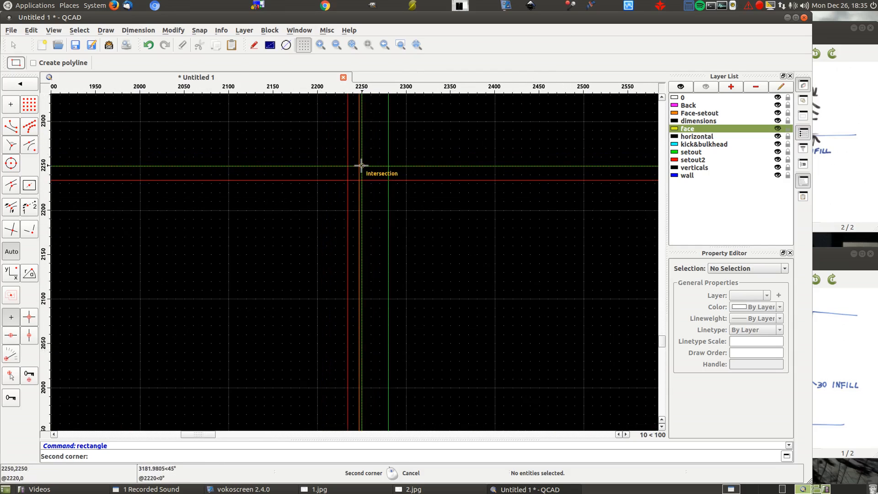
scroll(335, 129, "down", 6)
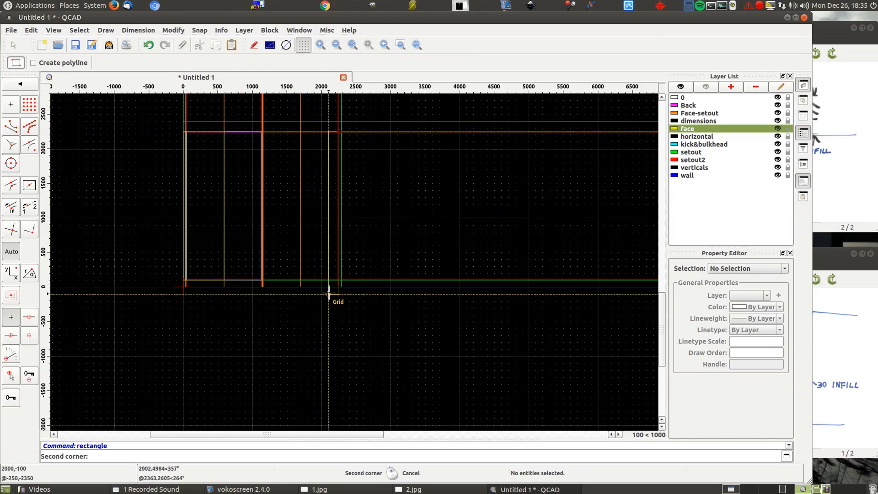
scroll(330, 293, "up", 9)
scroll(375, 243, "down", 2)
left_click(373, 244)
scroll(488, 165, "down", 5)
scroll(477, 232, "down", 2)
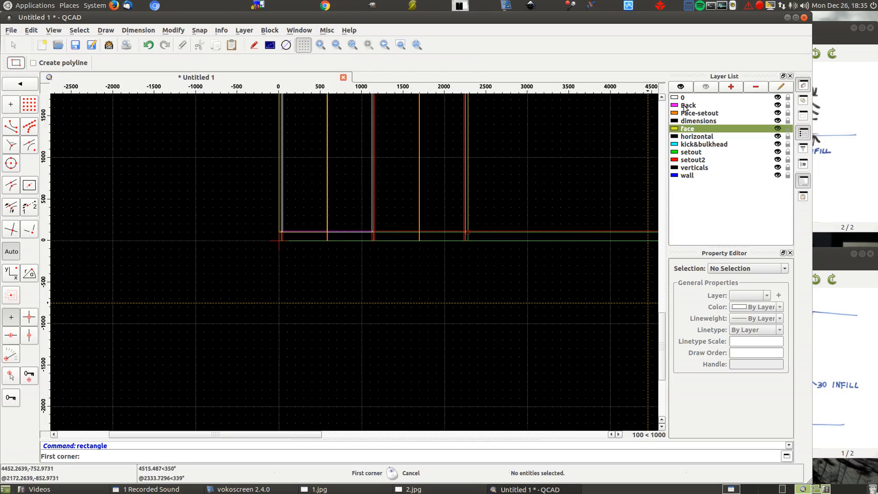
- Draw the kick in the front elevation on the kick&bulkhead layer as a rectangle from the origin to 2280,100
left_click(690, 145)
scroll(280, 243, "up", 6)
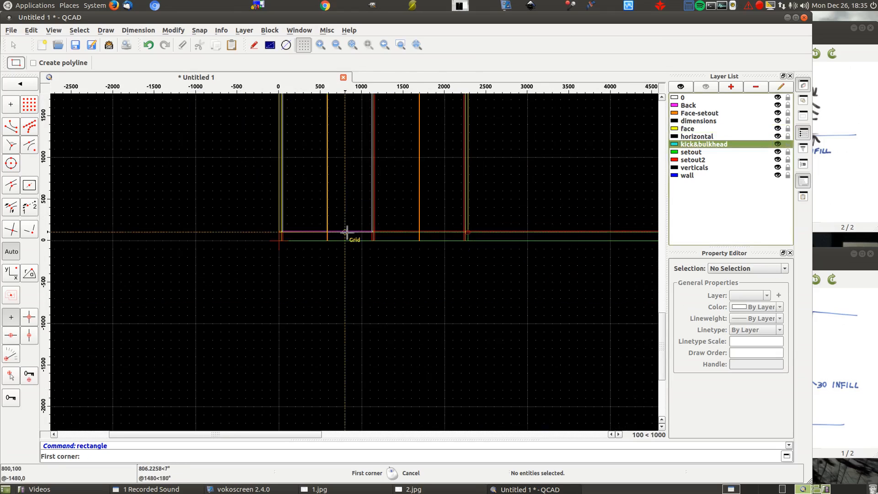
left_click(285, 258)
scroll(191, 220, "down", 2)
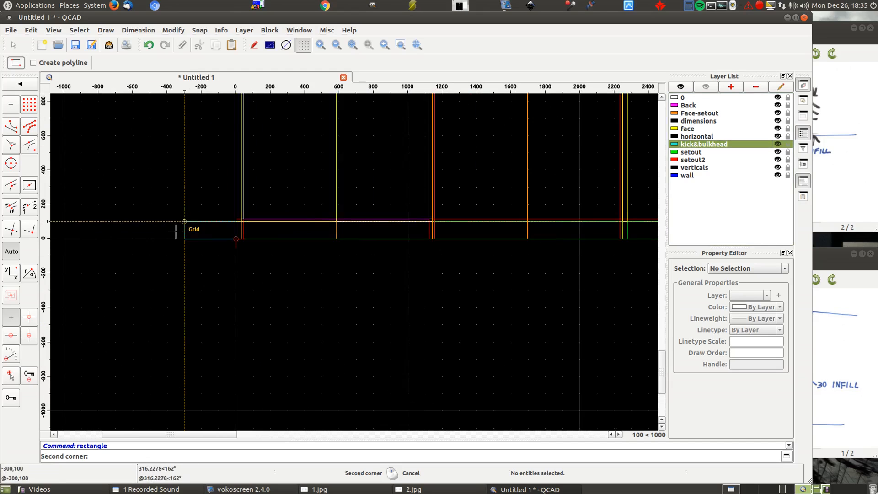
left_click(625, 222)
scroll(543, 298, "down", 4)
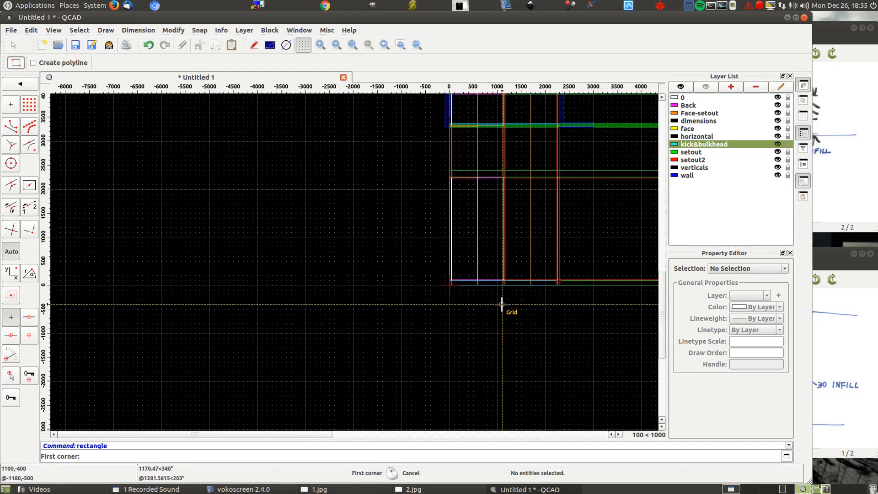
- Draw the bulkhead in the front elevation as a rectangle from 0,2250 up to 2280,2400
scroll(498, 224, "up", 3)
scroll(359, 274, "up", 3)
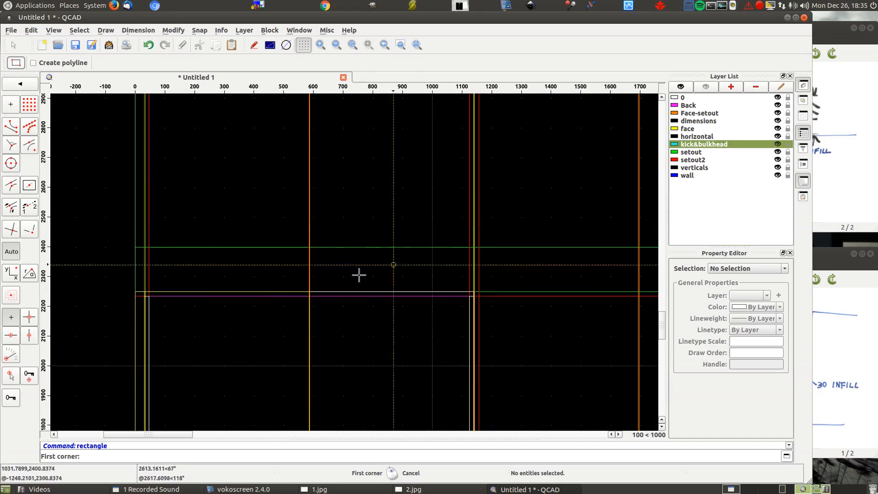
left_click(134, 291)
scroll(95, 243, "down", 4)
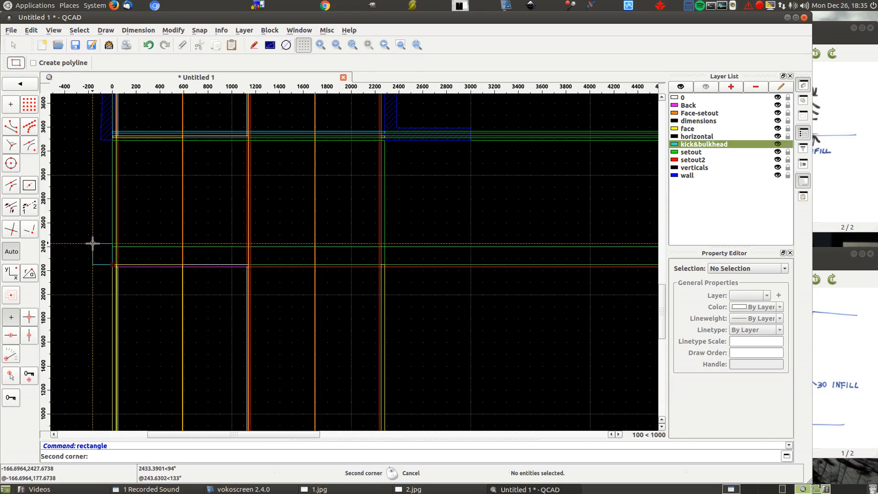
scroll(393, 241, "up", 5)
left_click(359, 261)
scroll(433, 194, "down", 3)
scroll(432, 194, "down", 4)
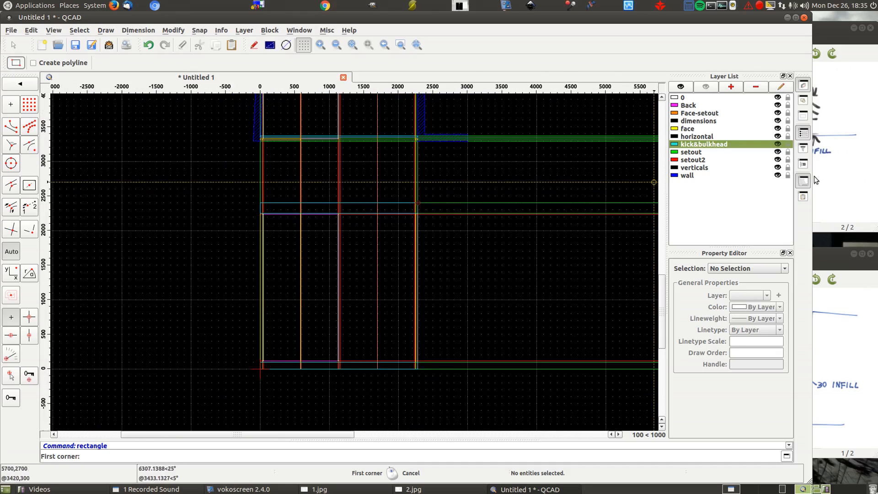
- Hide the setout2, setout and Face-setout layers
left_click(778, 159)
left_click(778, 152)
left_click(778, 113)
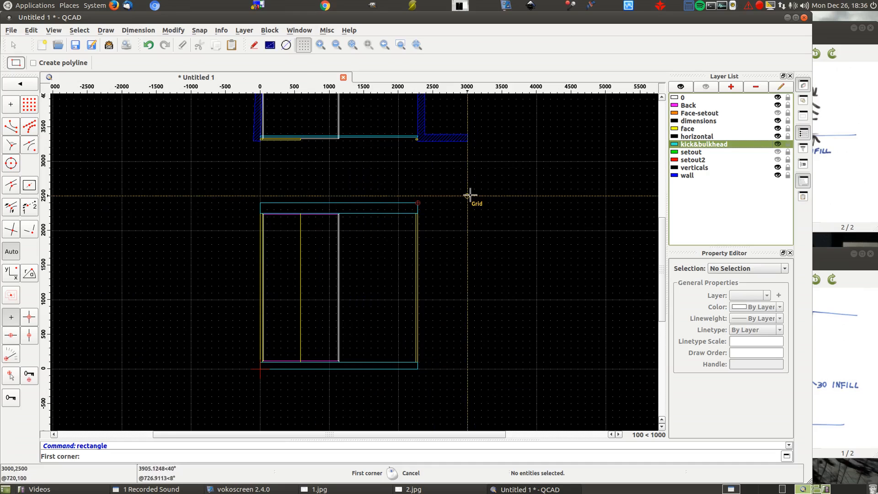
scroll(293, 256, "down", 2)
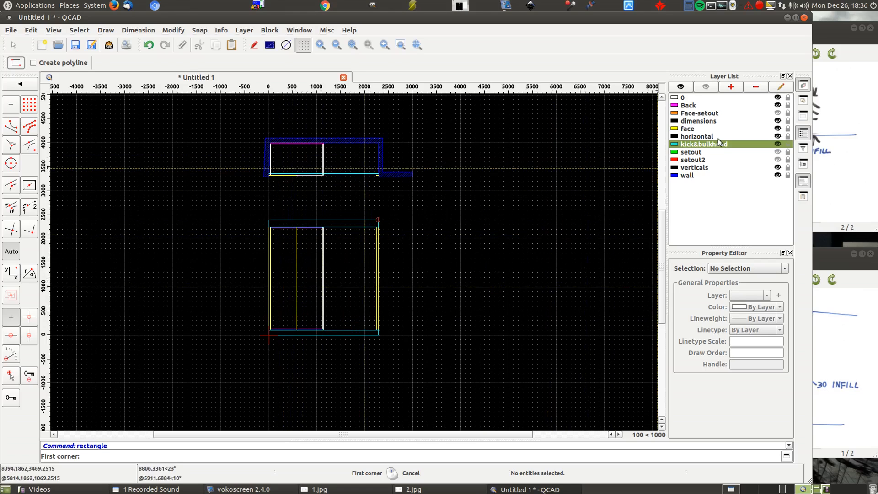
- Hide the face, wall and kick&bulkhead layers to leave only the cabinet carcass, and end the rectangle command
left_click(778, 129)
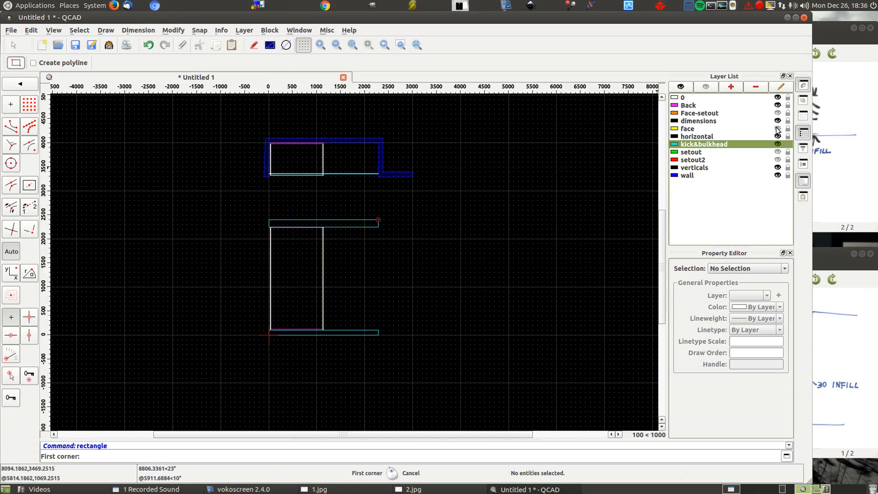
left_click(778, 176)
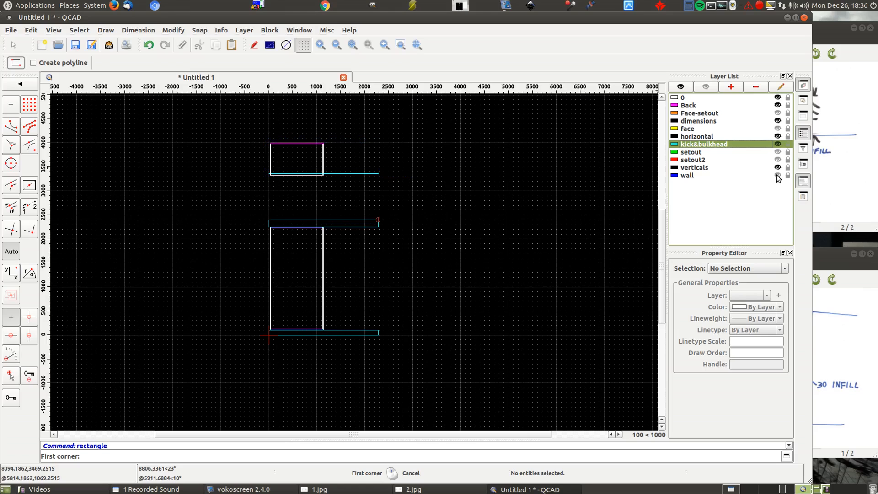
left_click(778, 145)
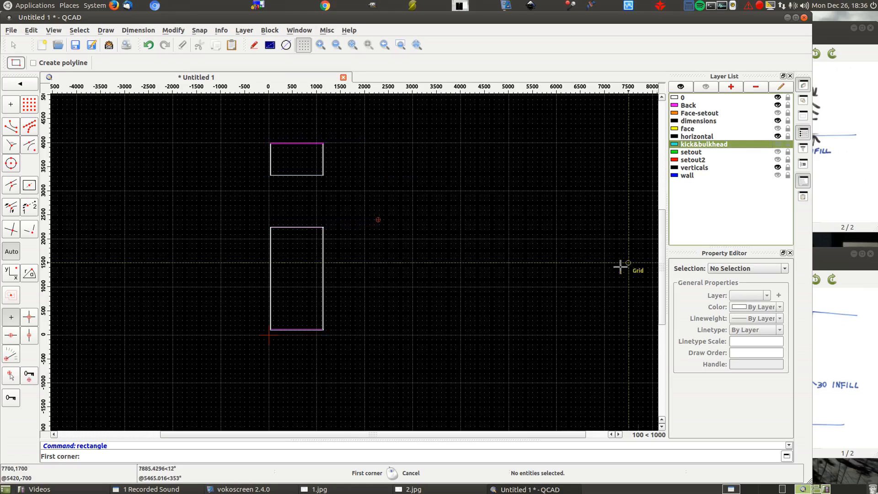
right_click(475, 270)
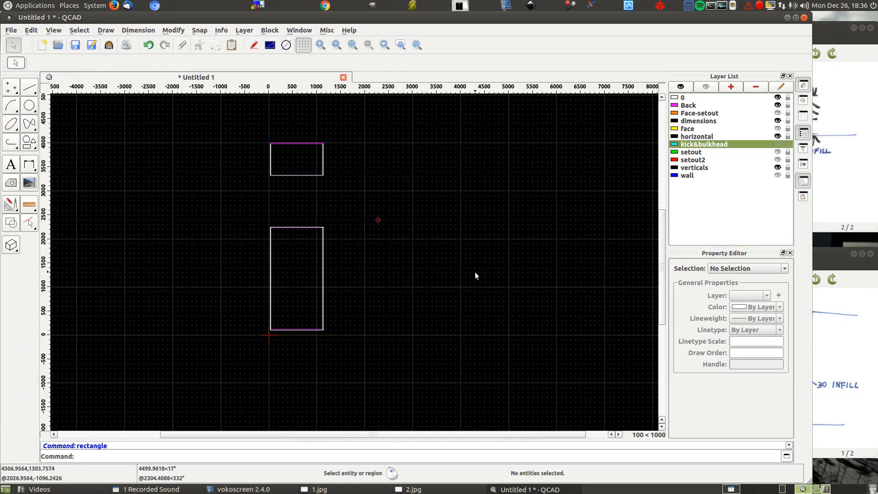
- Copy the cabinet carcass in plan and elevation from reference point 30,100 to target point 1140,100, keeping the original
left_click_drag(247, 122, 354, 369)
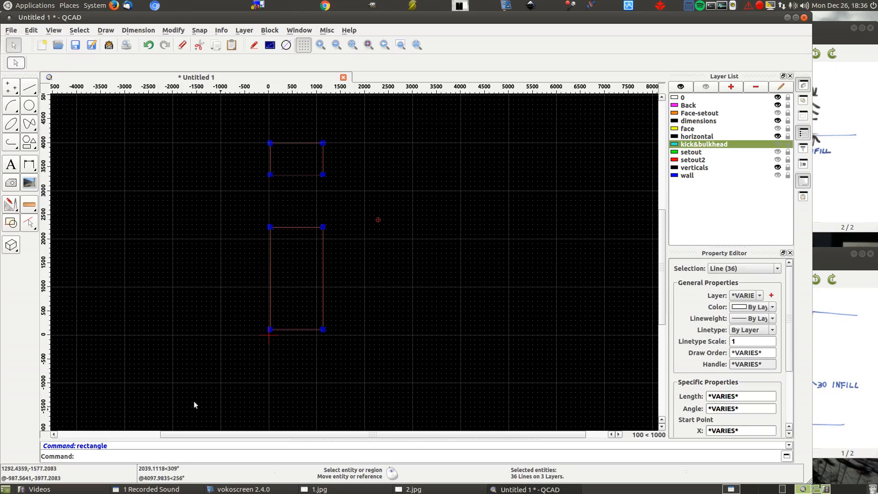
left_click(9, 206)
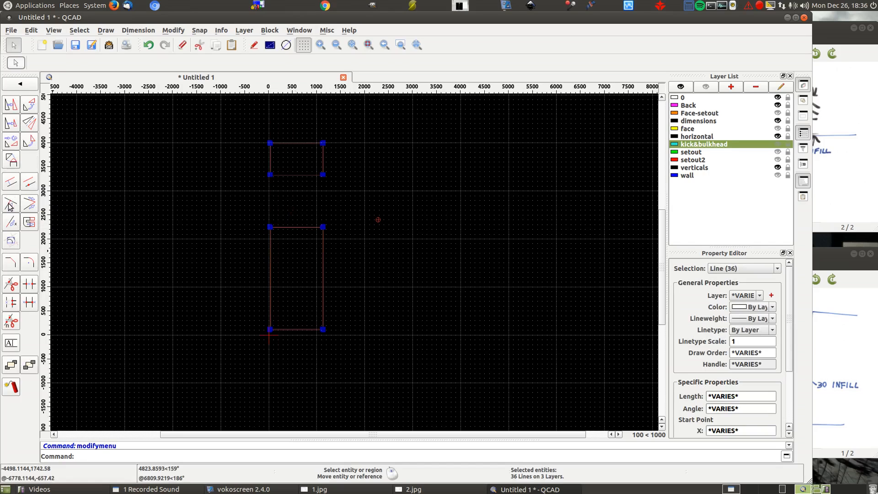
left_click(11, 107)
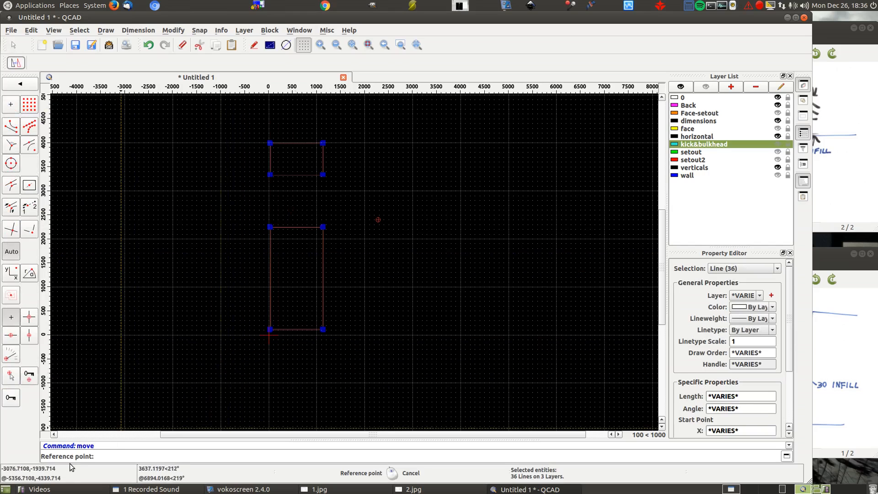
scroll(263, 333, "up", 8)
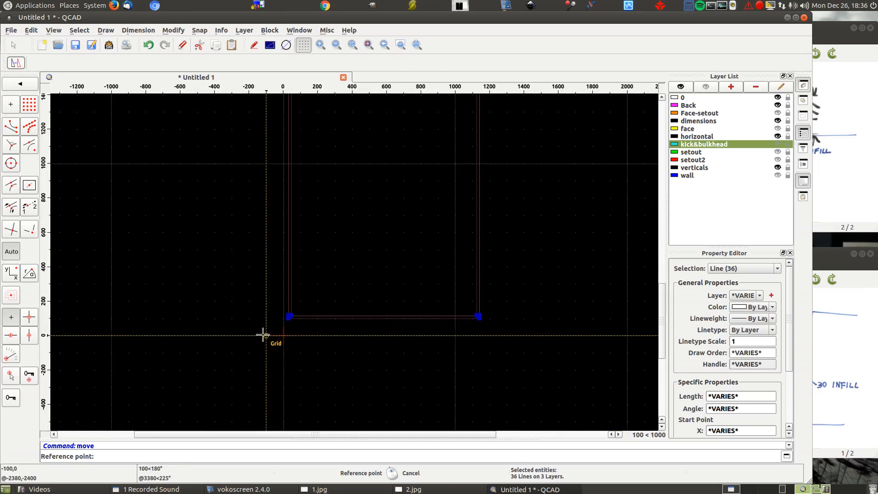
left_click(355, 277)
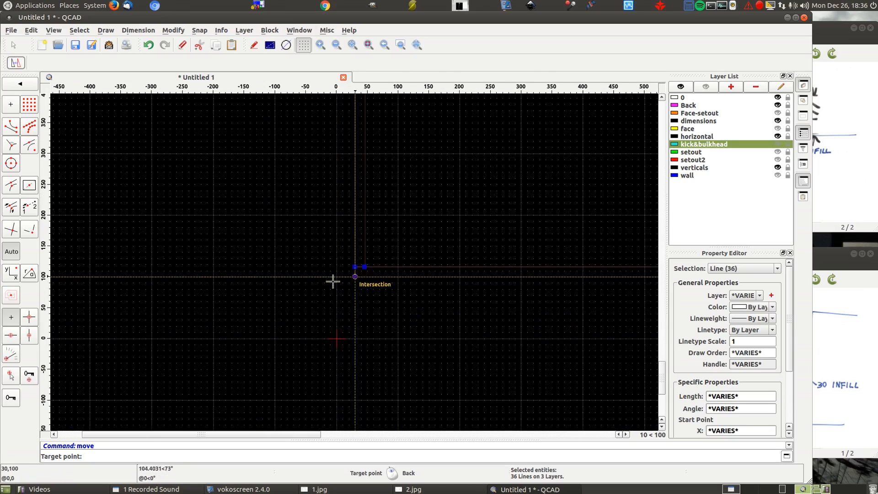
scroll(183, 282, "down", 4)
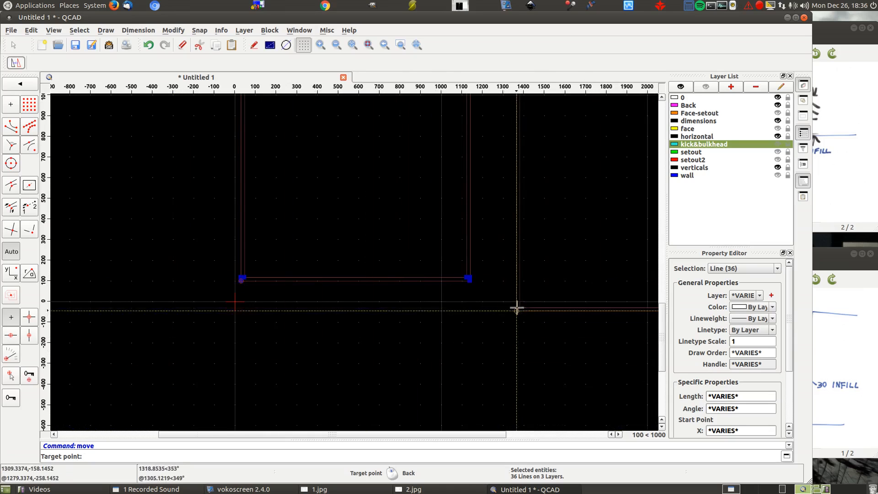
scroll(494, 280, "up", 4)
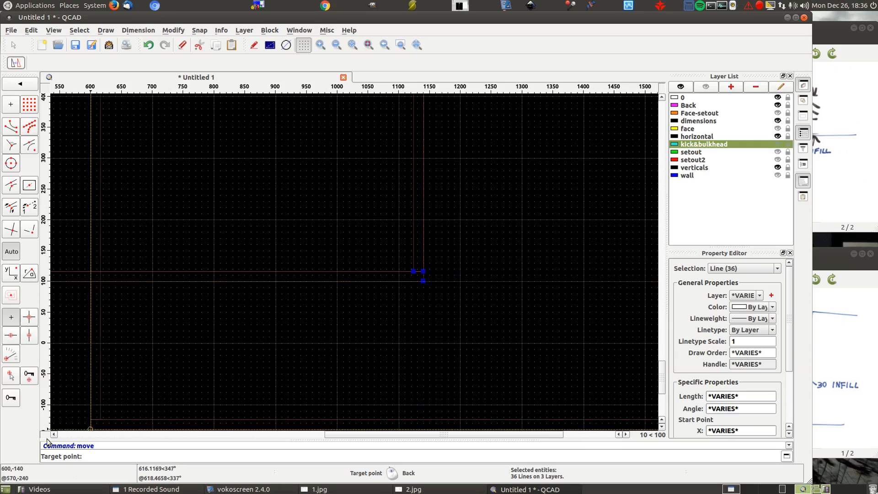
left_click(424, 281)
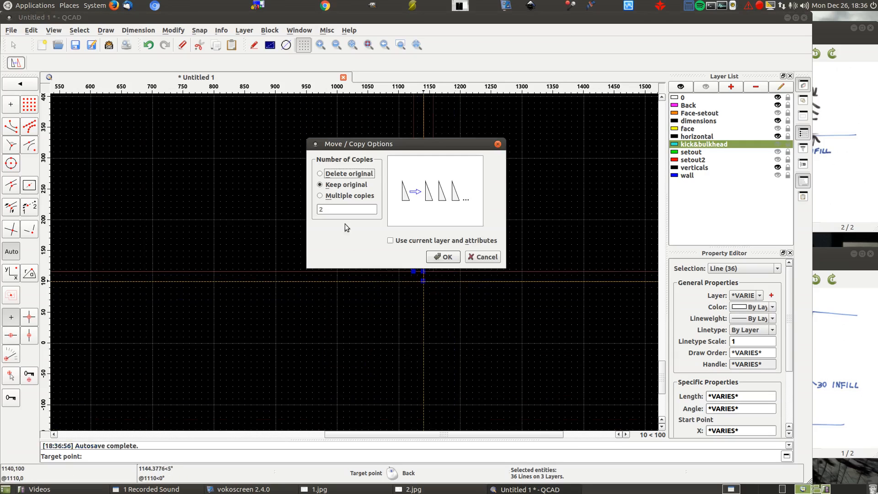
left_click(435, 257)
scroll(329, 328, "down", 15)
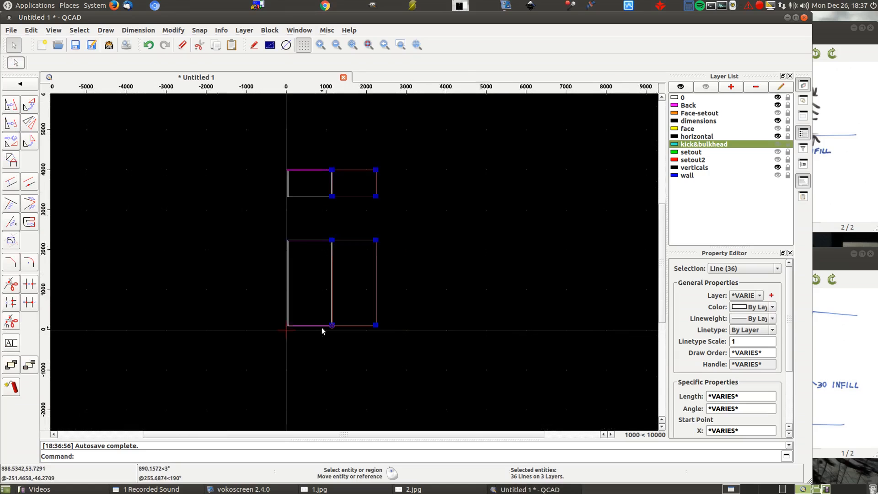
scroll(322, 331, "down", 1)
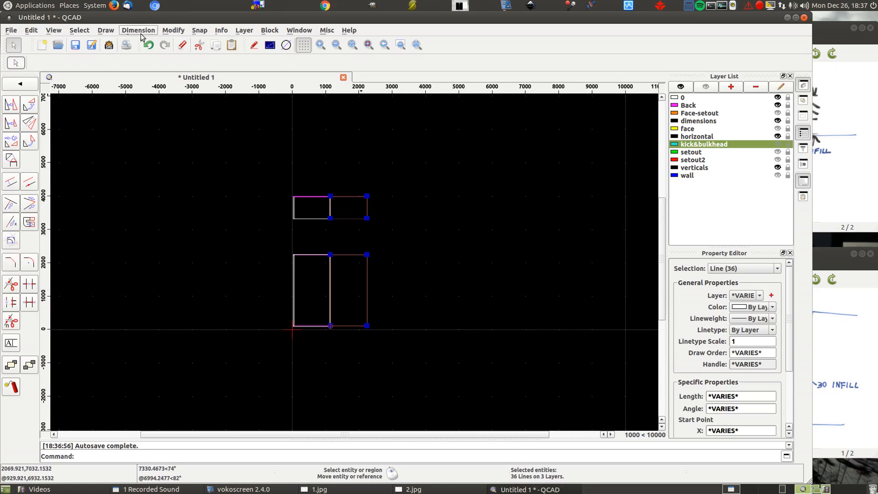
- Deselect all entities
left_click(89, 31)
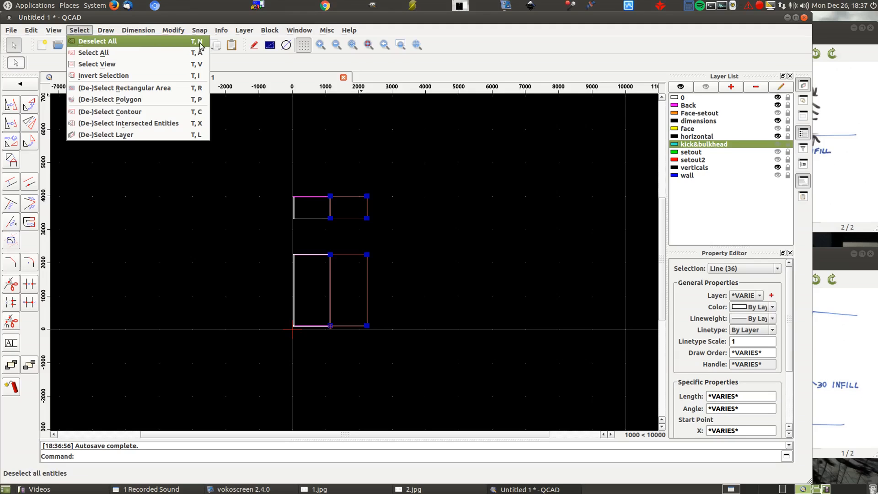
left_click(440, 172)
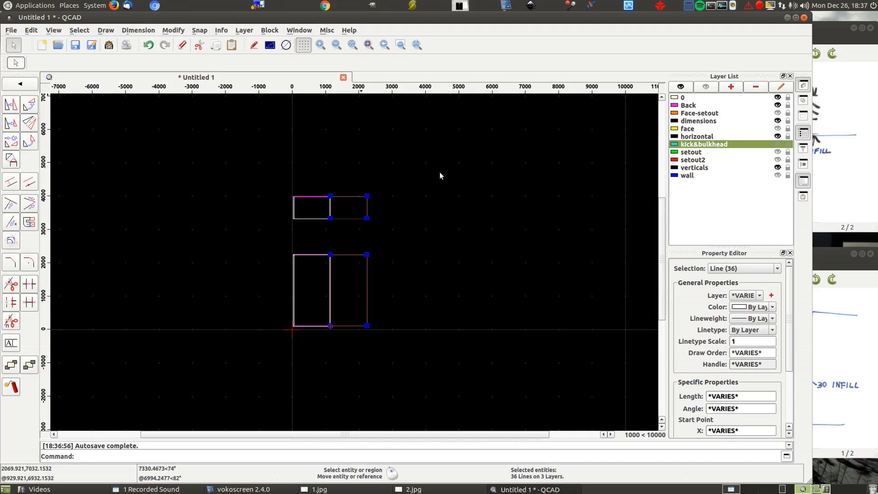
key("ctrl+k")
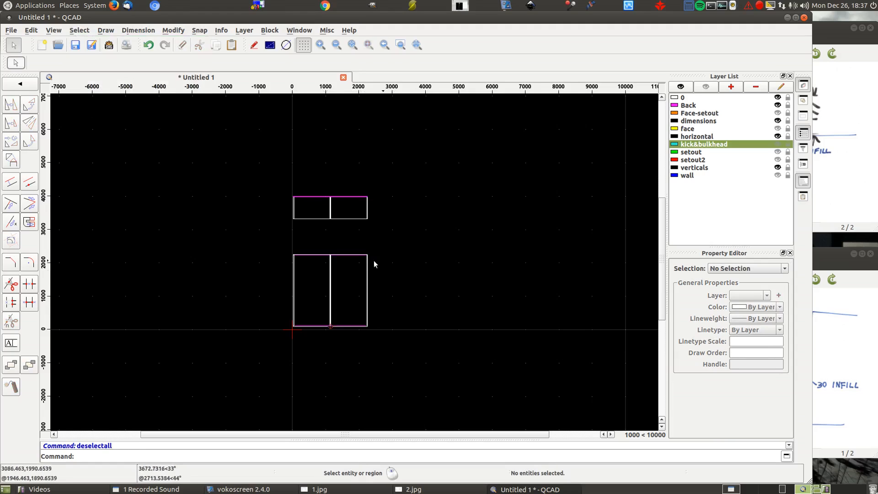
- Isolate the face layer by hiding every other layer
left_click(778, 128)
scroll(322, 231, "up", 5)
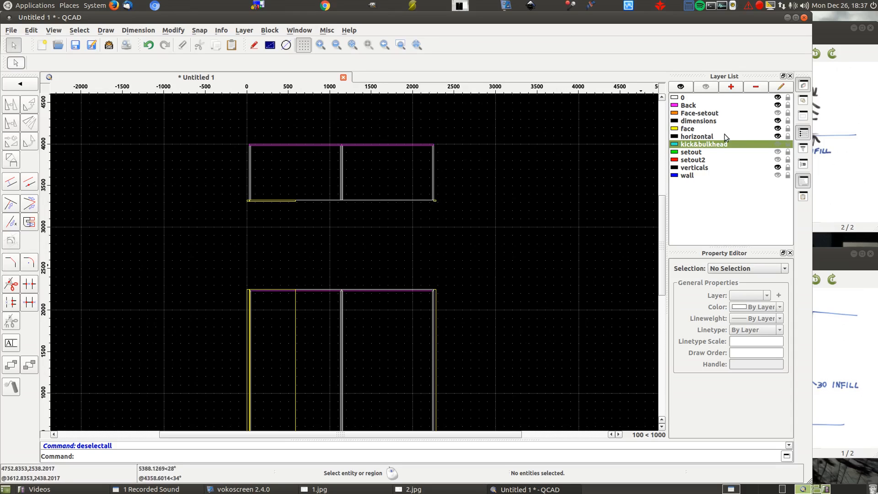
left_click(706, 87)
left_click(778, 130)
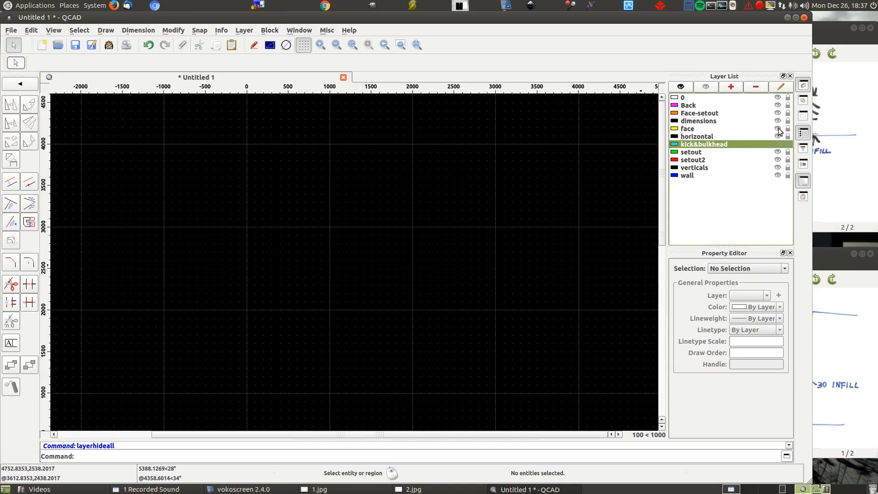
scroll(307, 256, "down", 2)
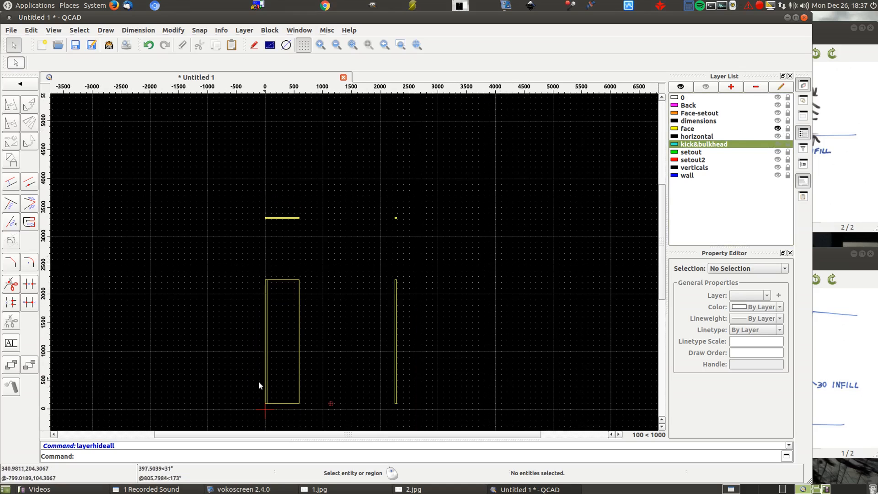
- Make the face layer current and window-select the single door panel in both elevation and plan, leaving out the 30 mm infill
scroll(257, 418, "up", 6)
scroll(285, 383, "up", 7)
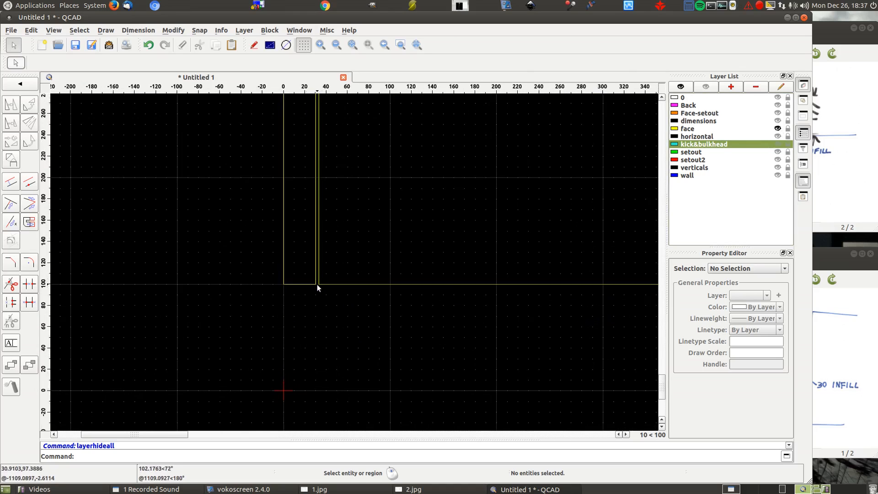
scroll(223, 282, "down", 5)
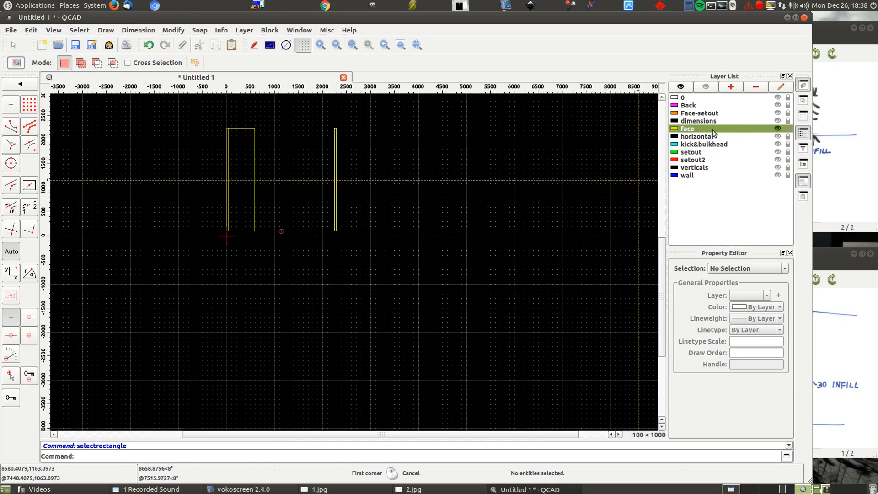
scroll(229, 235, "up", 12)
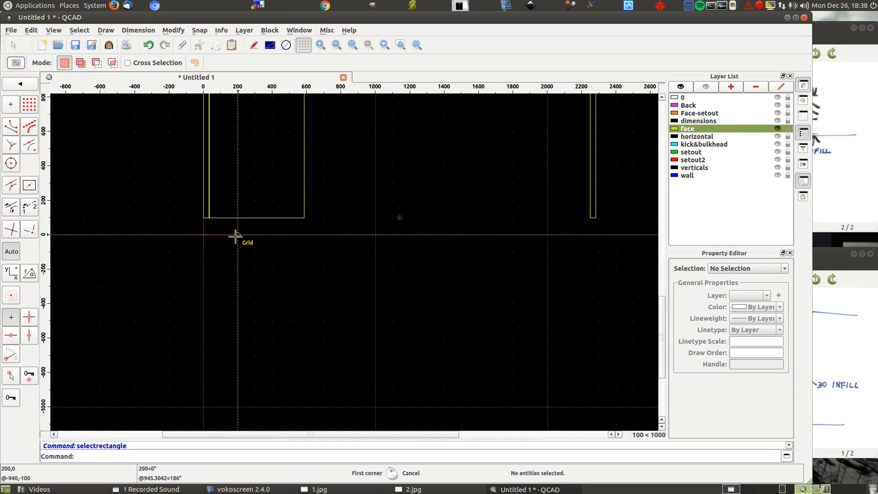
scroll(156, 174, "up", 6)
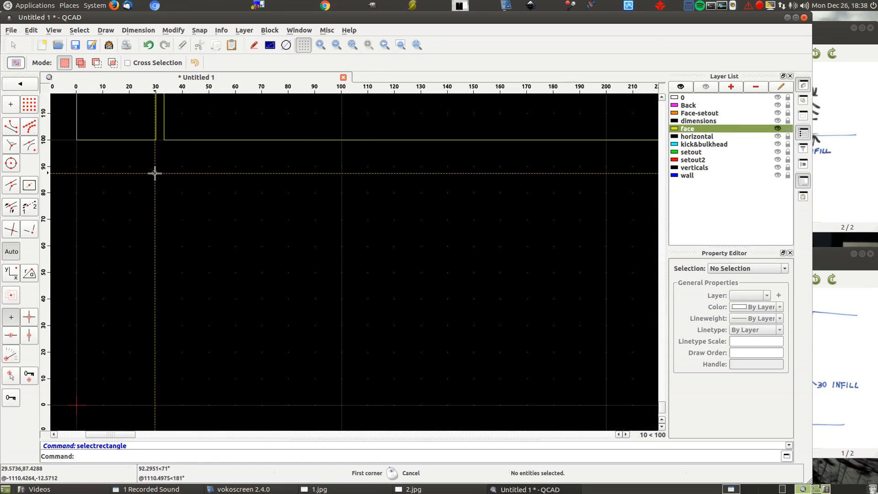
left_click(160, 159)
scroll(150, 231, "down", 5)
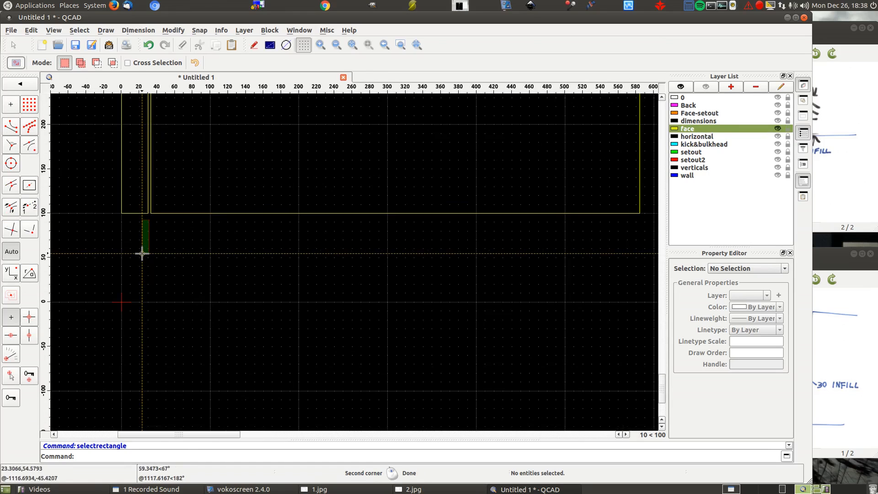
scroll(134, 270, "down", 12)
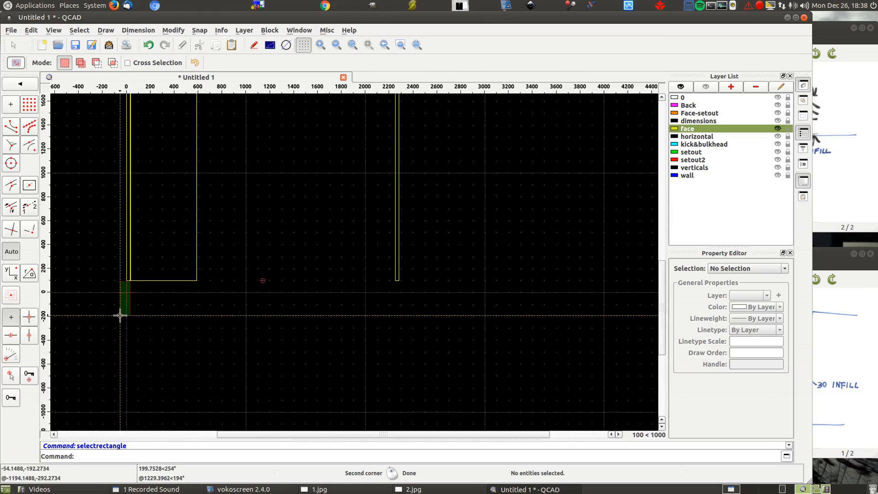
scroll(155, 142, "up", 6)
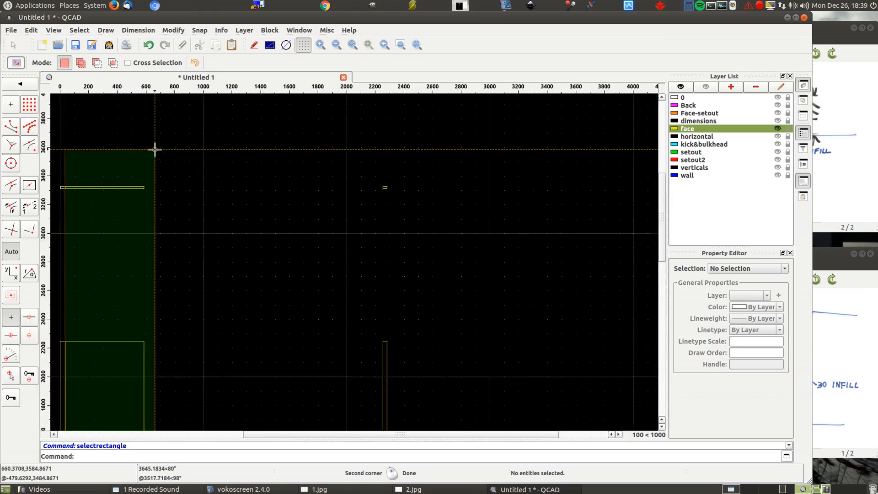
left_click(151, 181)
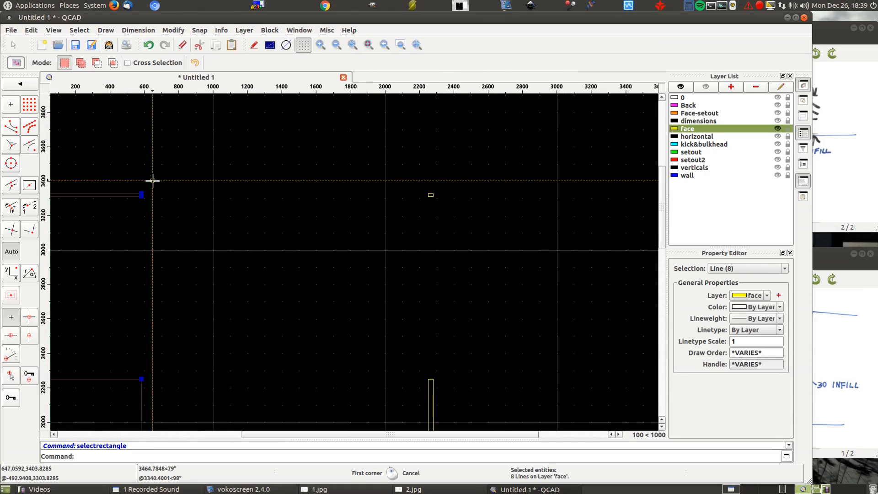
- Examine the selected door against the infill corner in elevation and plan, and end the window selection
scroll(229, 133, "down", 4)
scroll(288, 317, "down", 3)
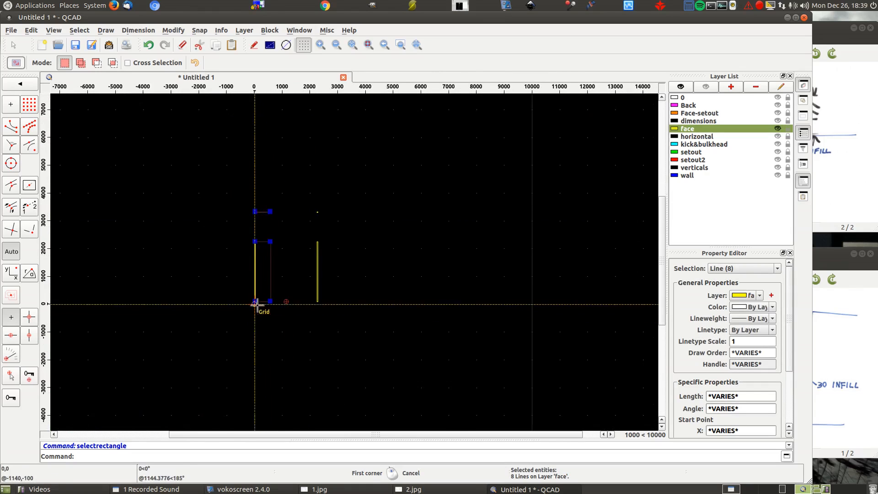
scroll(256, 303, "up", 5)
scroll(259, 302, "up", 4)
scroll(186, 294, "up", 7)
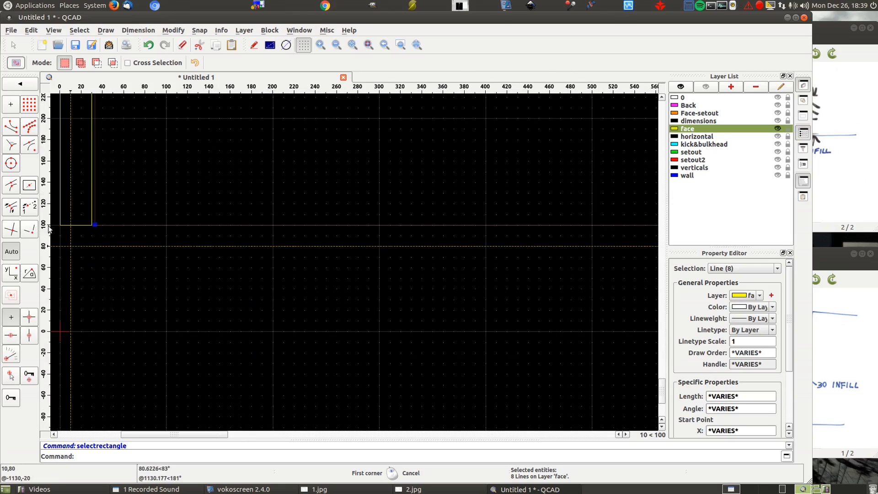
scroll(102, 253, "up", 5)
scroll(66, 174, "up", 5)
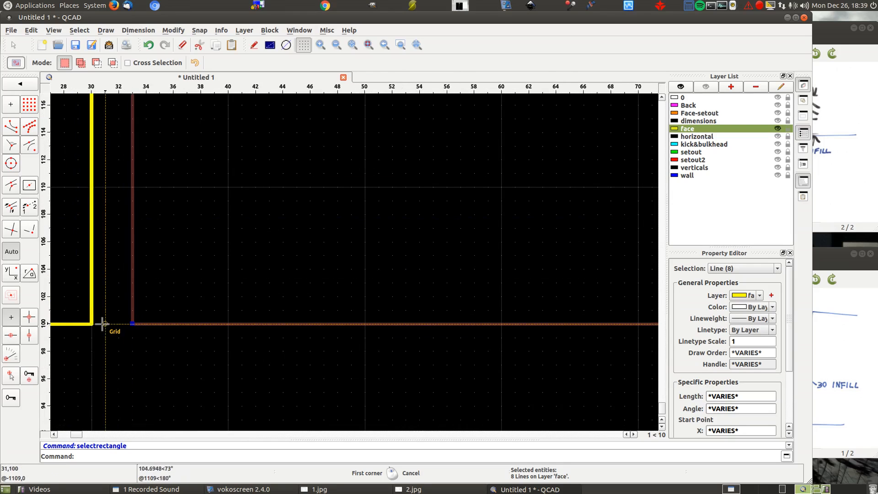
right_click(99, 326)
scroll(213, 331, "down", 20)
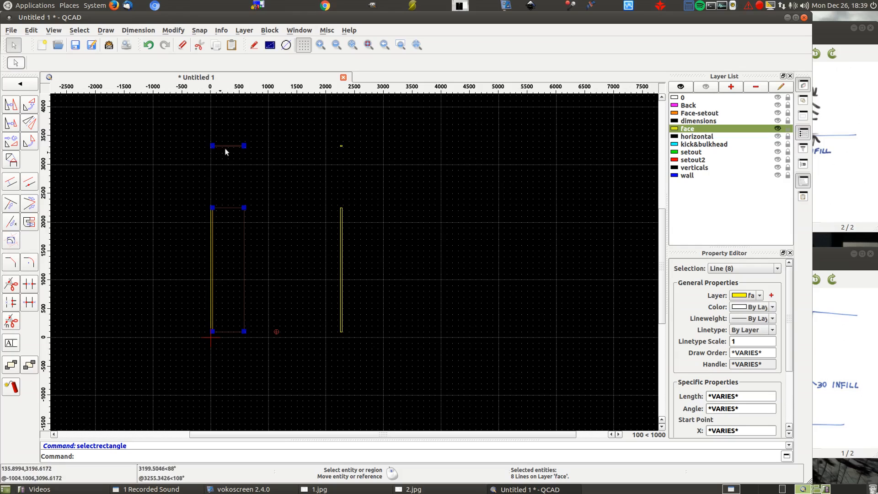
scroll(205, 156, "up", 10)
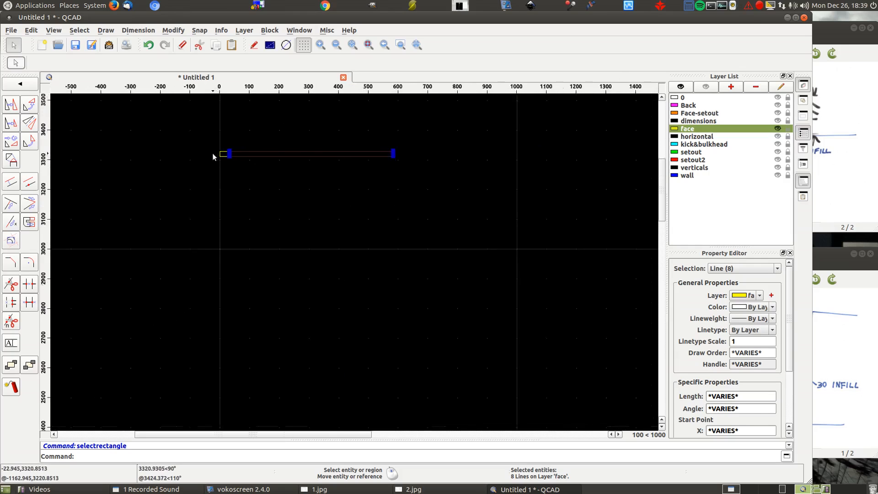
scroll(224, 219, "down", 7)
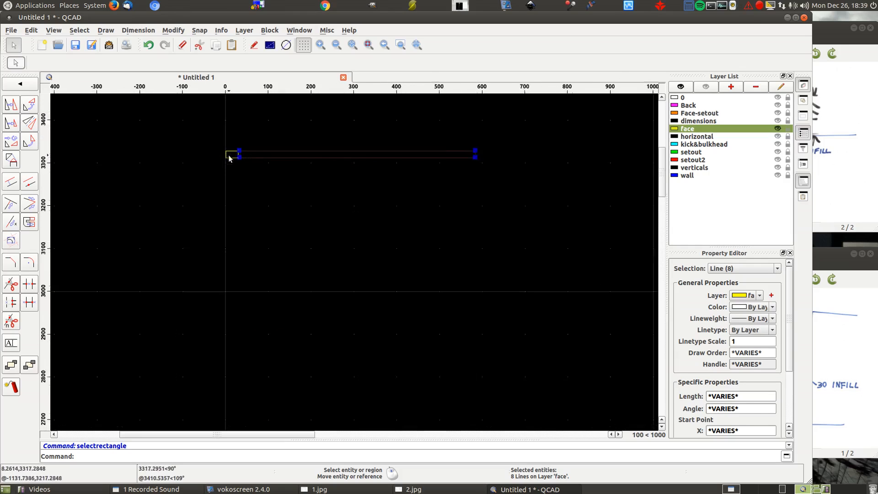
scroll(217, 323, "down", 3)
scroll(310, 199, "down", 4)
scroll(280, 305, "up", 4)
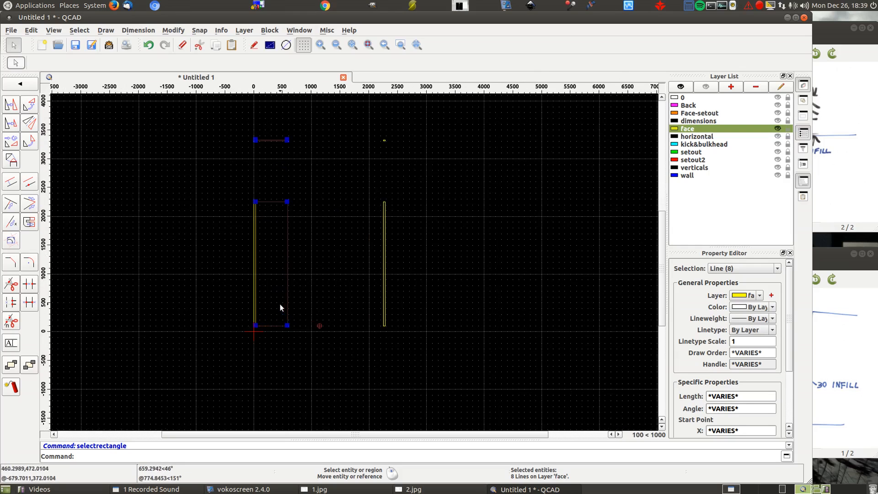
- Start moving the selected door and set the reference point at 30,100 on the infill's lower corner
left_click(8, 107)
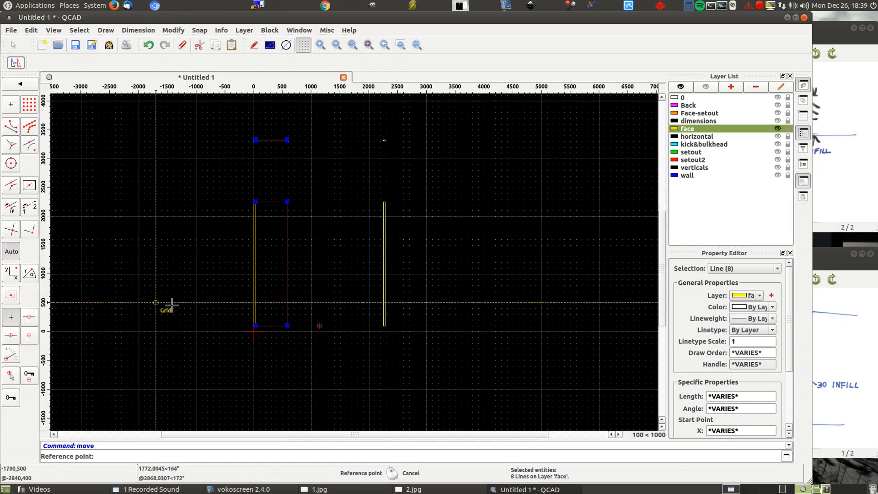
scroll(258, 333, "up", 15)
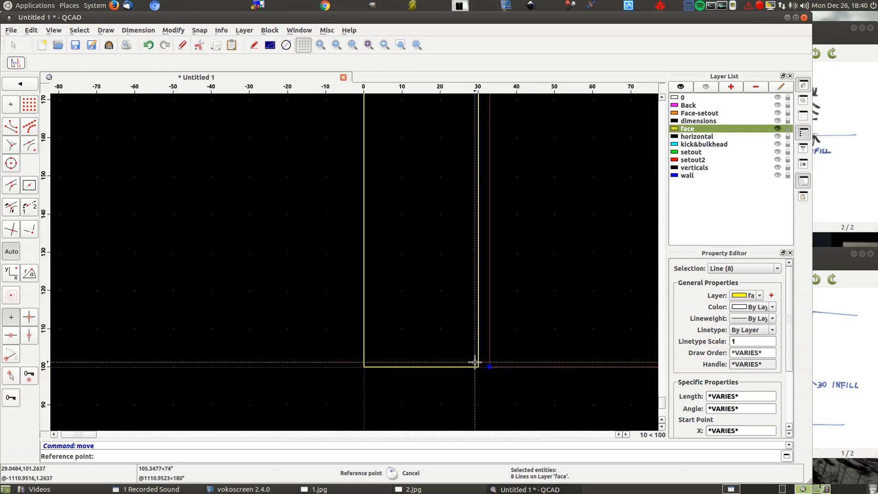
left_click(478, 366)
scroll(299, 298, "down", 10)
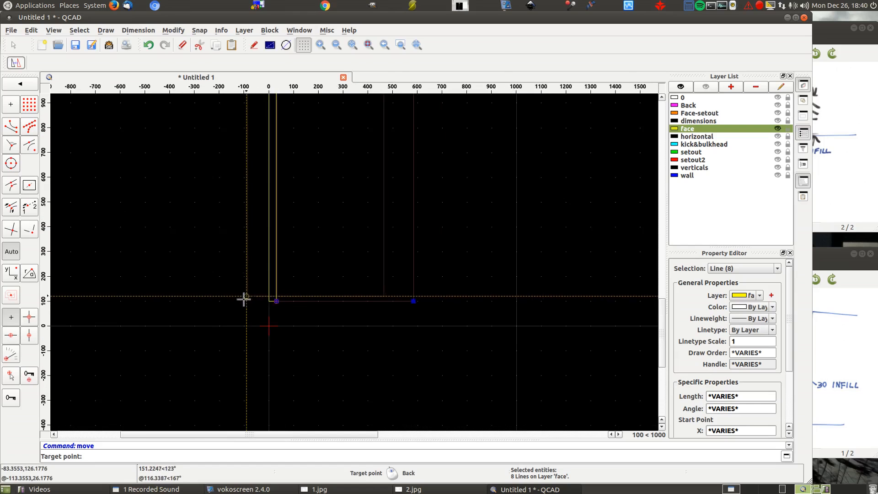
scroll(414, 301, "up", 5)
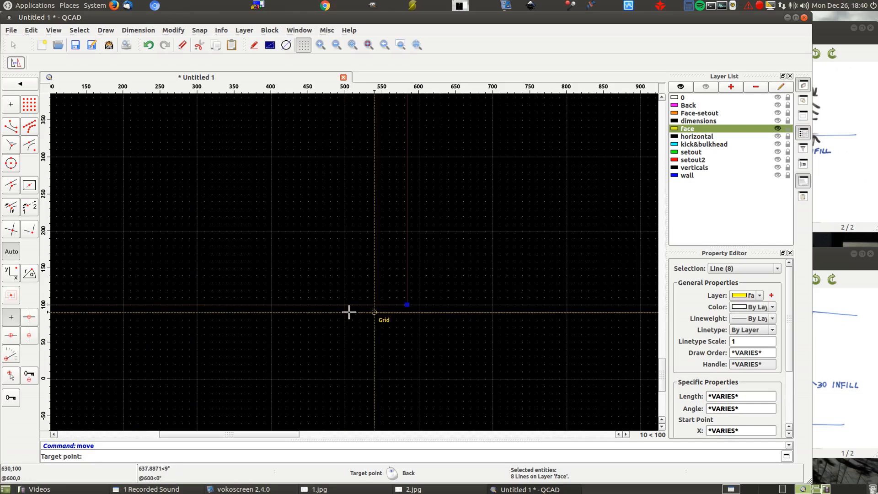
scroll(481, 331, "down", 4)
right_click(479, 320)
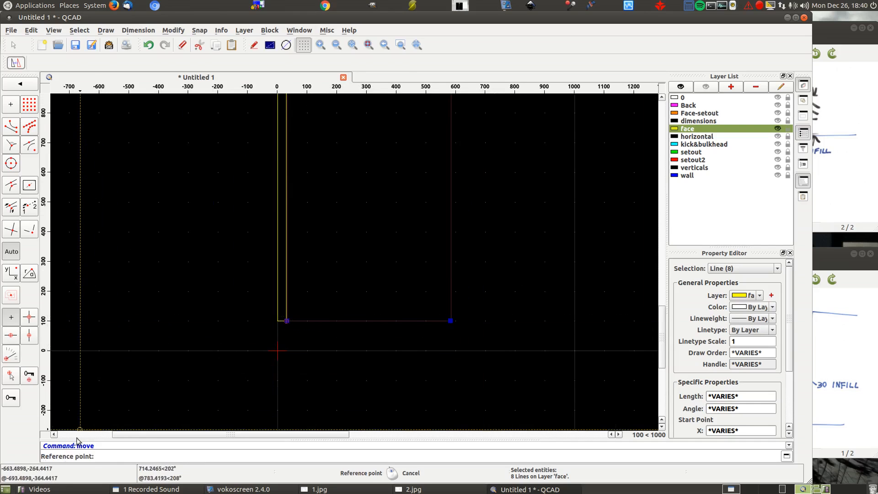
scroll(286, 321, "up", 15)
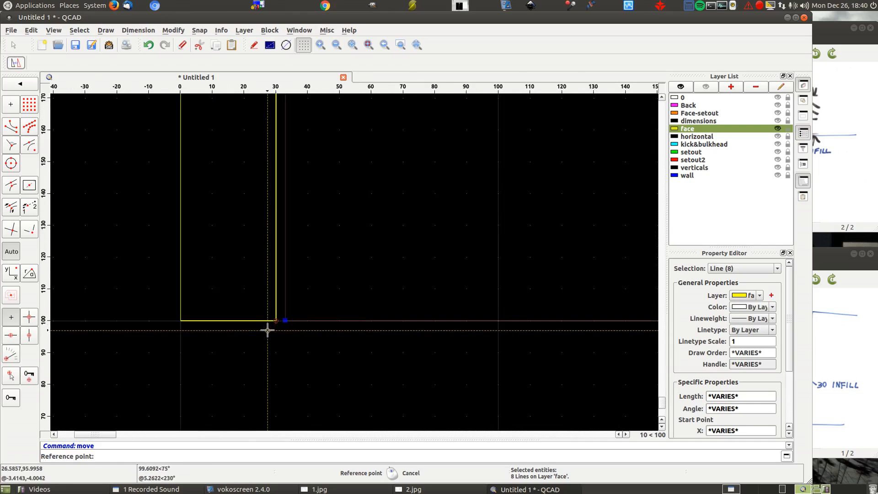
left_click(292, 302)
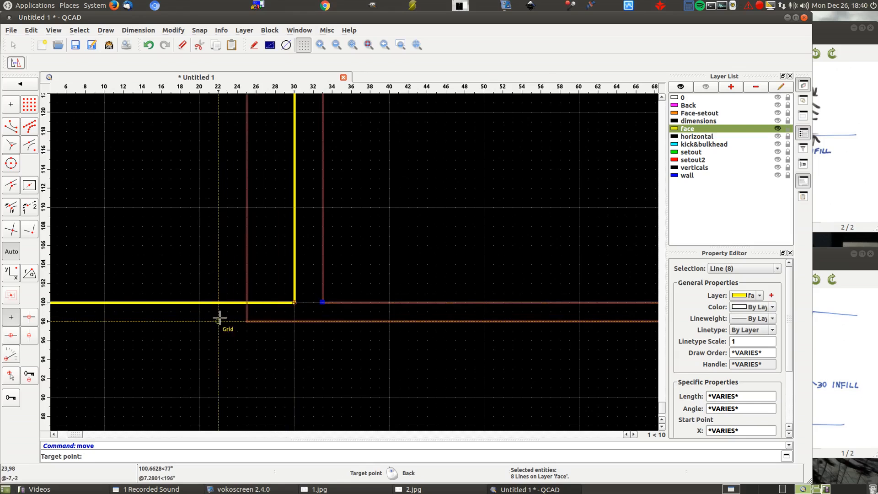
- Place 3 multiple copies of the door in plan and elevation with target point 584.25,100, and deselect all entities
scroll(173, 311, "down", 10)
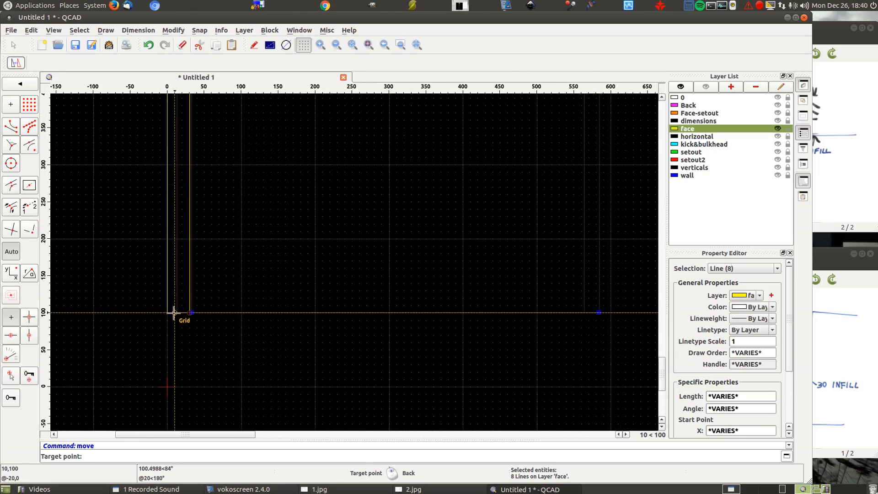
scroll(174, 313, "down", 3)
scroll(454, 312, "up", 6)
scroll(357, 315, "up", 5)
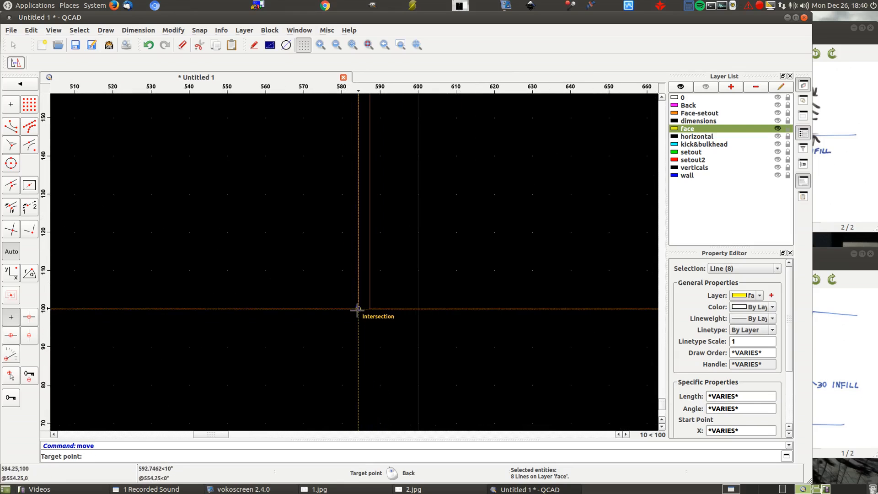
left_click(358, 310)
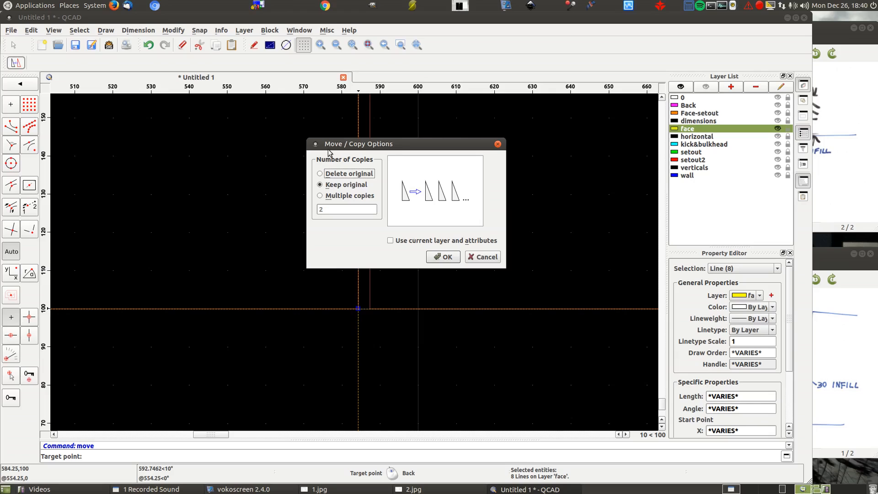
left_click(328, 196)
left_click_drag(334, 206, 317, 211)
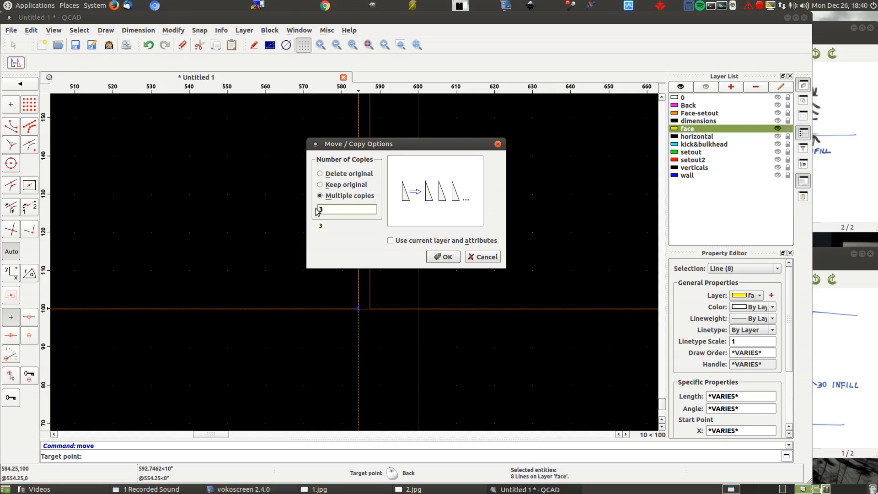
left_click(444, 257)
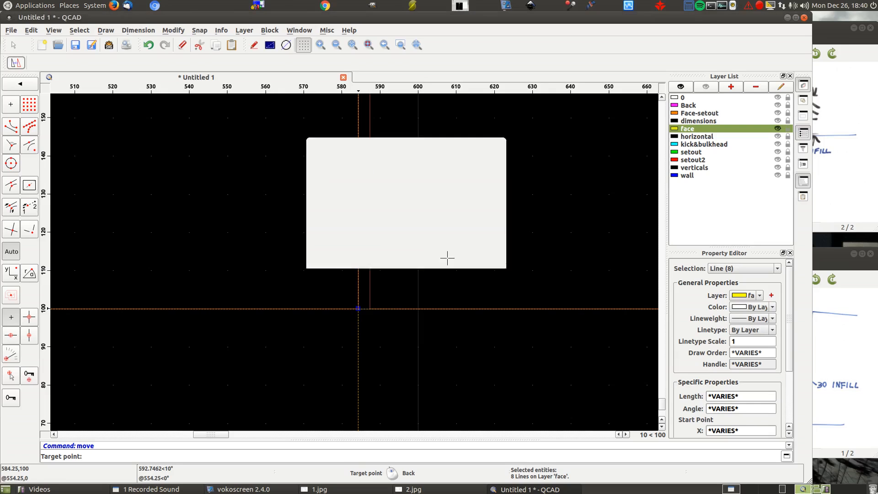
scroll(333, 332, "down", 10)
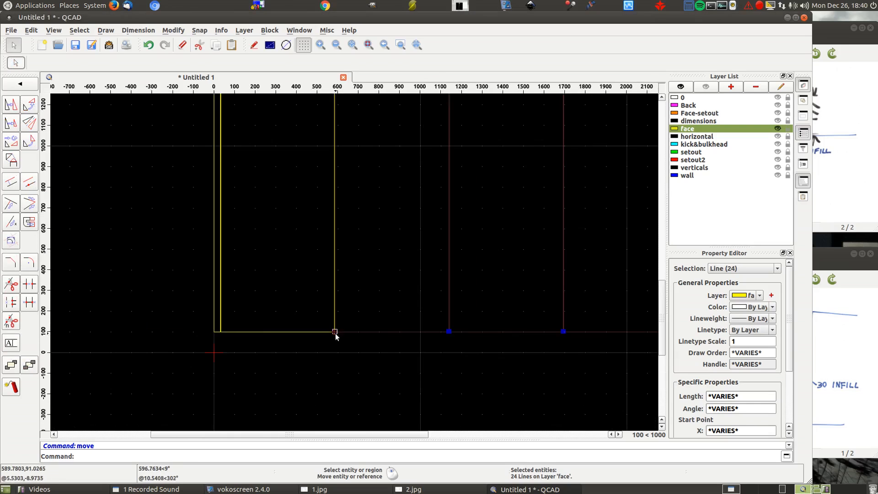
scroll(336, 334, "down", 3)
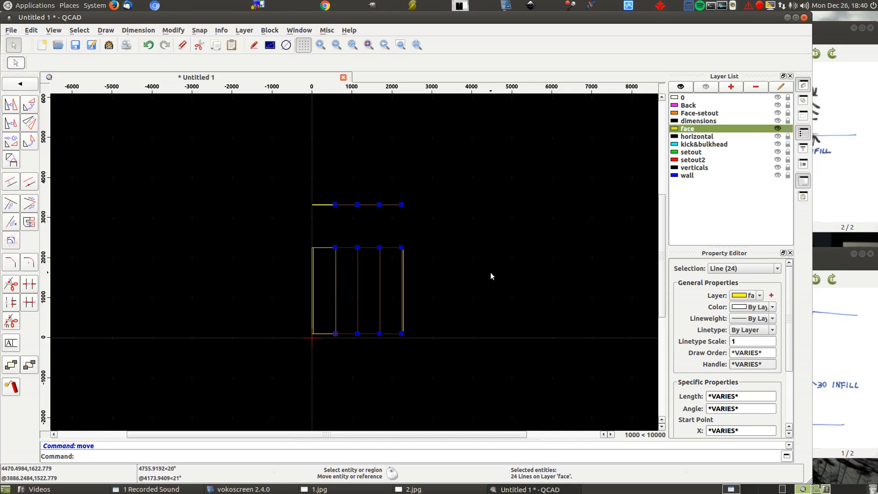
key("Escape")
- Inspect the copied doors and the gaps between them in plan and elevation
scroll(389, 202, "up", 7)
scroll(412, 219, "up", 10)
scroll(508, 208, "down", 2)
scroll(510, 206, "down", 3)
scroll(161, 209, "up", 8)
scroll(375, 242, "down", 7)
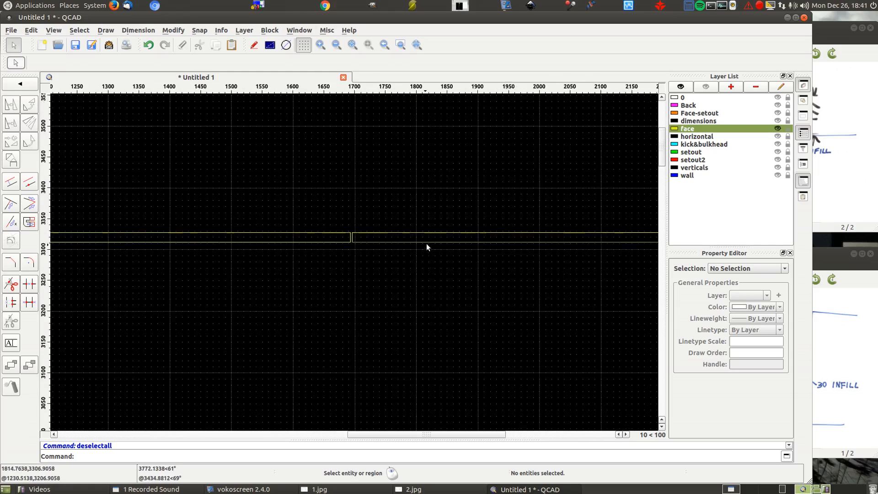
scroll(427, 247, "down", 3)
scroll(115, 237, "up", 6)
scroll(114, 235, "down", 7)
scroll(383, 367, "down", 3)
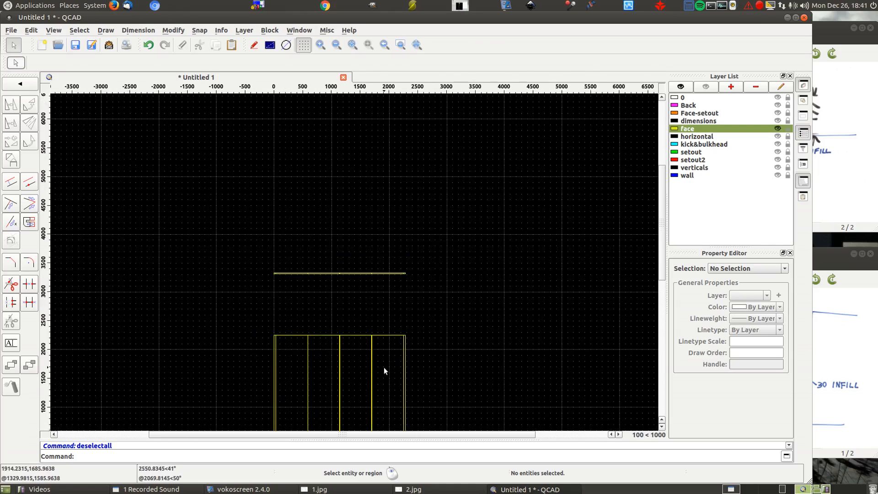
scroll(356, 234, "down", 3)
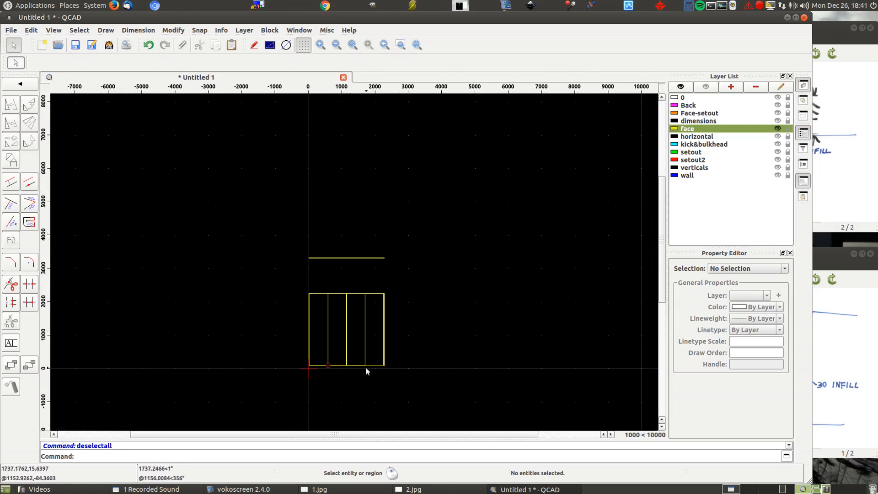
- Measure the distance between the last door's lower corner and the adjacent infill's lower corner in elevation
scroll(366, 367, "up", 6)
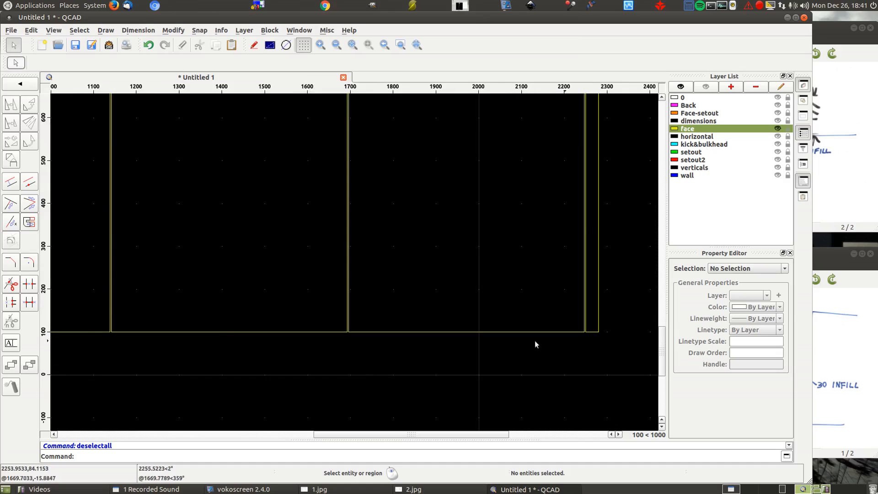
left_click_drag(484, 438, 556, 446)
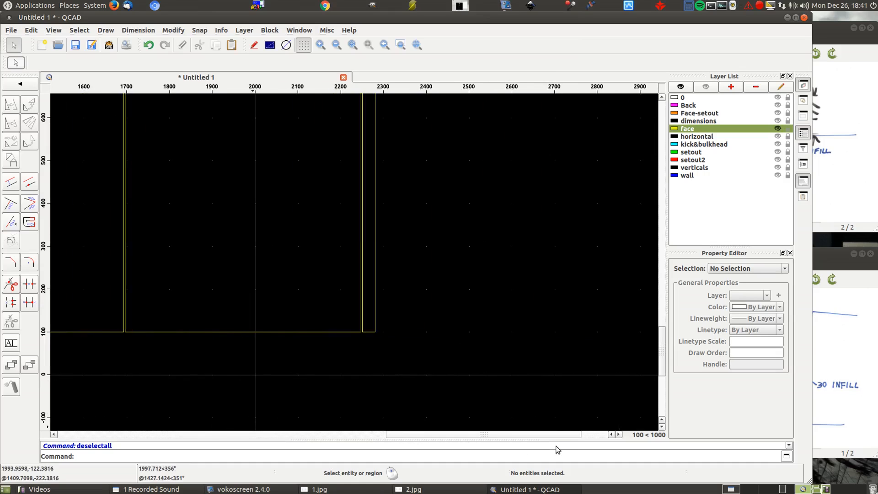
left_click(221, 30)
left_click(246, 89)
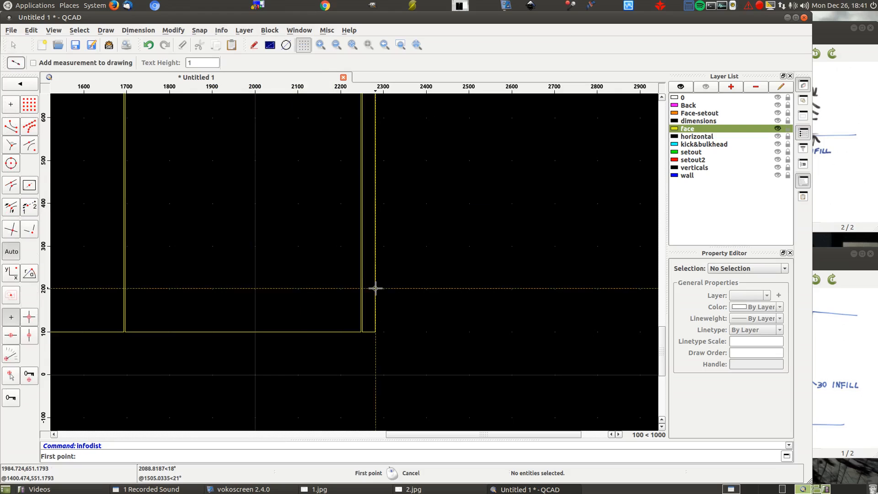
scroll(366, 320, "up", 10)
scroll(351, 369, "up", 3)
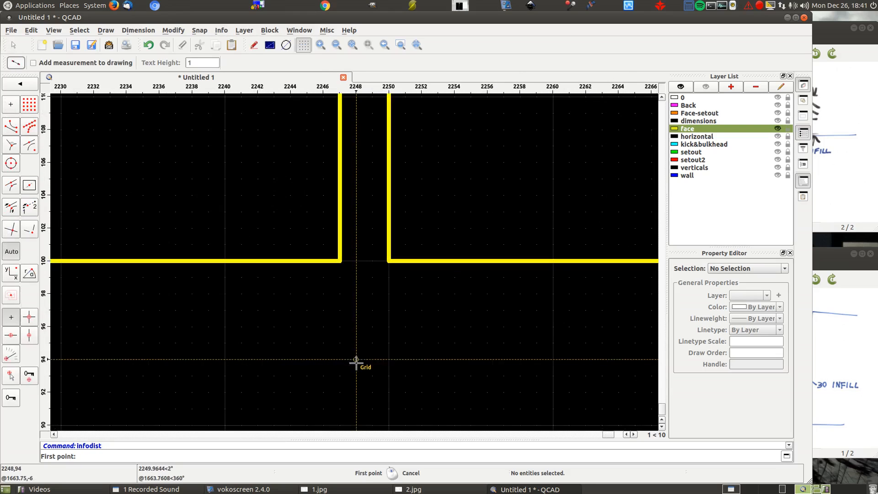
left_click(339, 261)
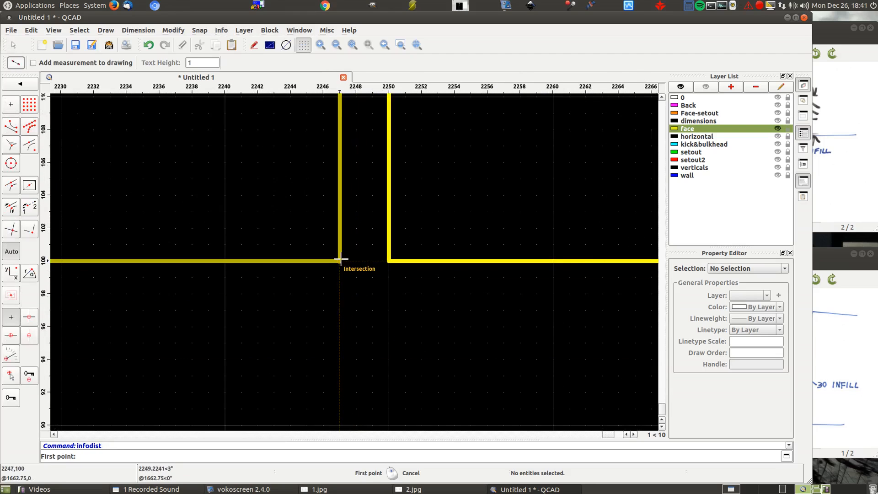
left_click(389, 261)
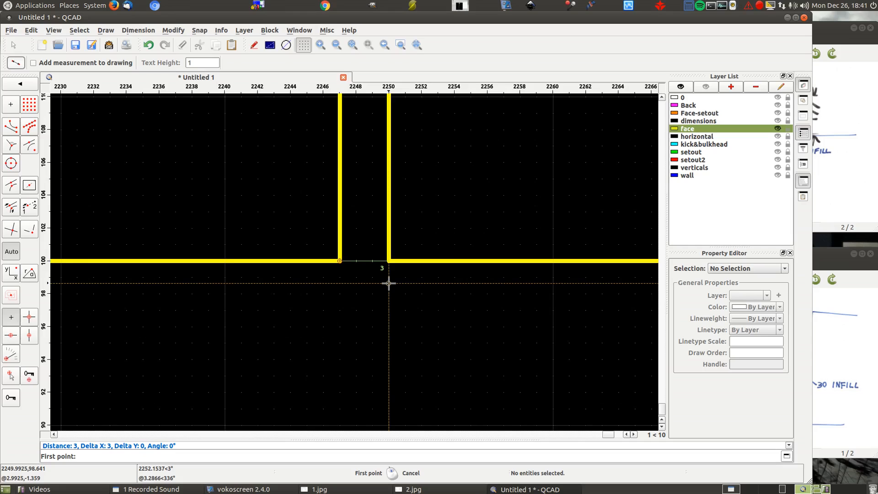
scroll(384, 284, "down", 12)
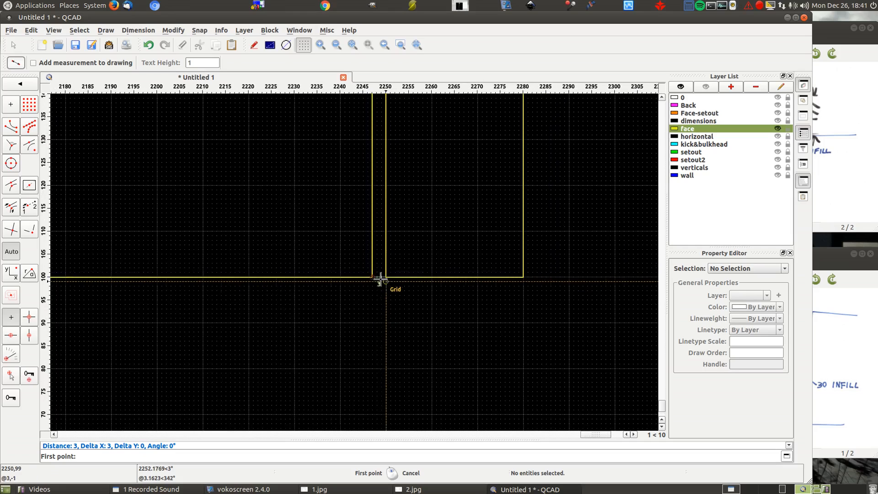
scroll(401, 300, "down", 8)
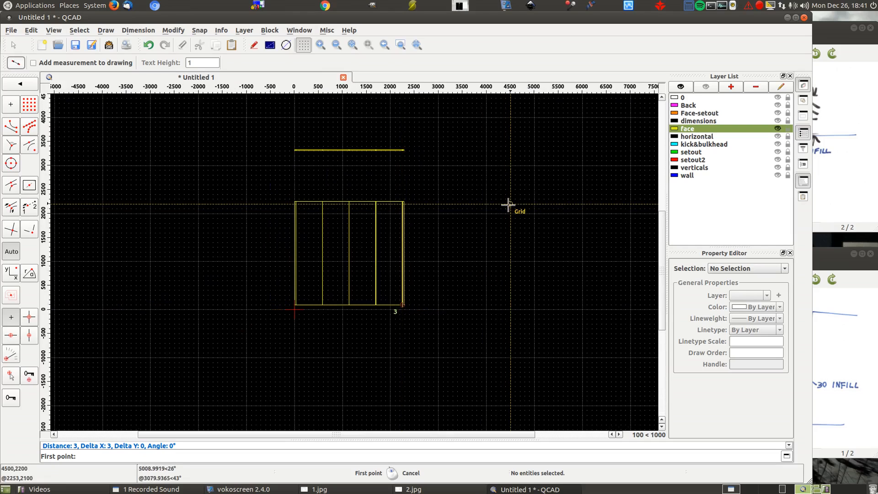
- Turn on the Back, horizontal, verticals, kick&bulkhead and wall layers, show all remaining layers, and end the distance measurement
left_click(779, 105)
left_click(778, 136)
left_click(778, 167)
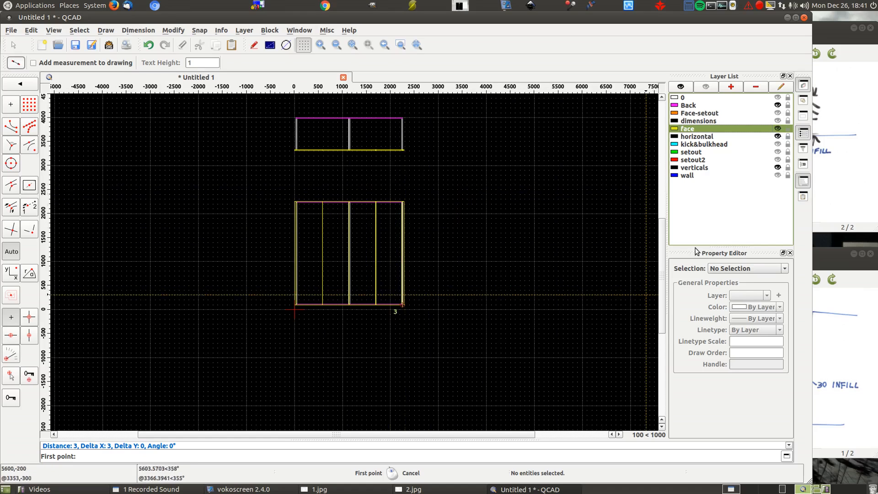
left_click(778, 144)
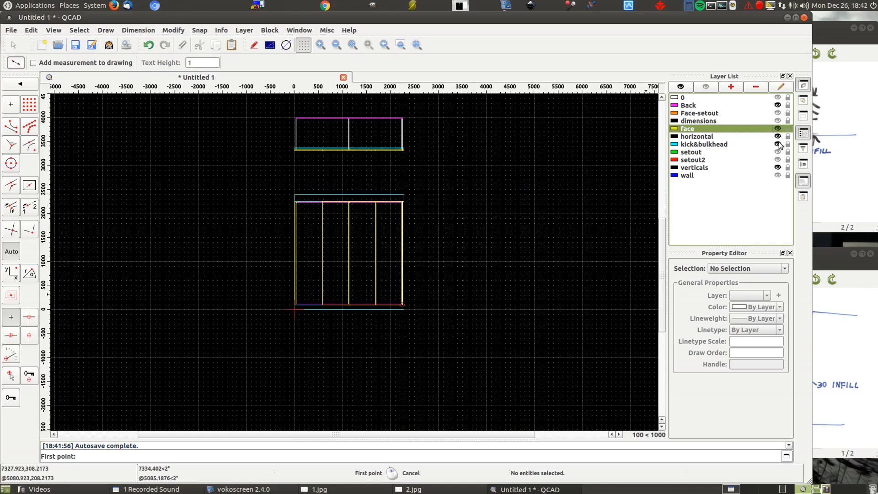
left_click(778, 176)
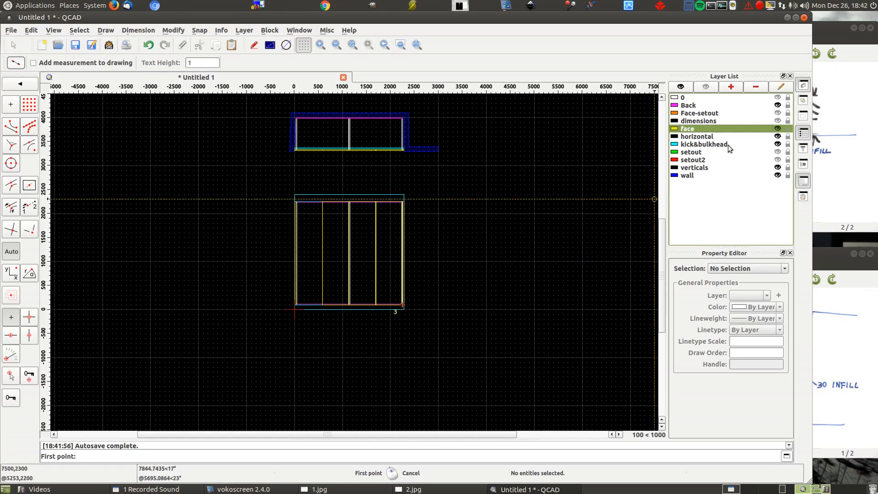
left_click(687, 87)
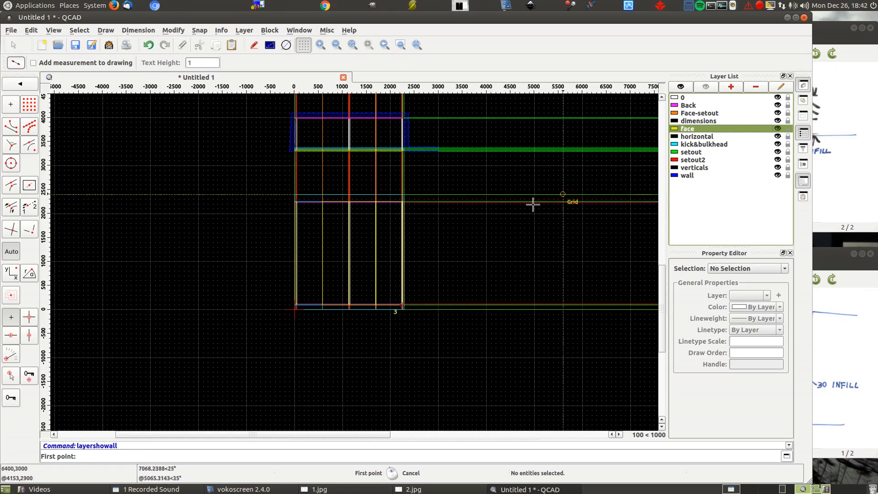
right_click(182, 221)
right_click(181, 222)
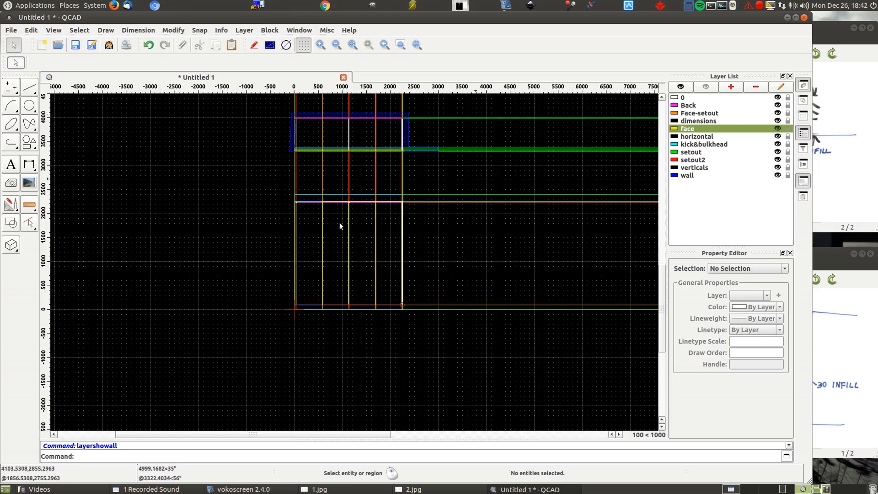
- Draw a 2000 long line at -45° on the setout layer, starting at about 3800,4100 beyond the plan's wall
left_click(28, 89)
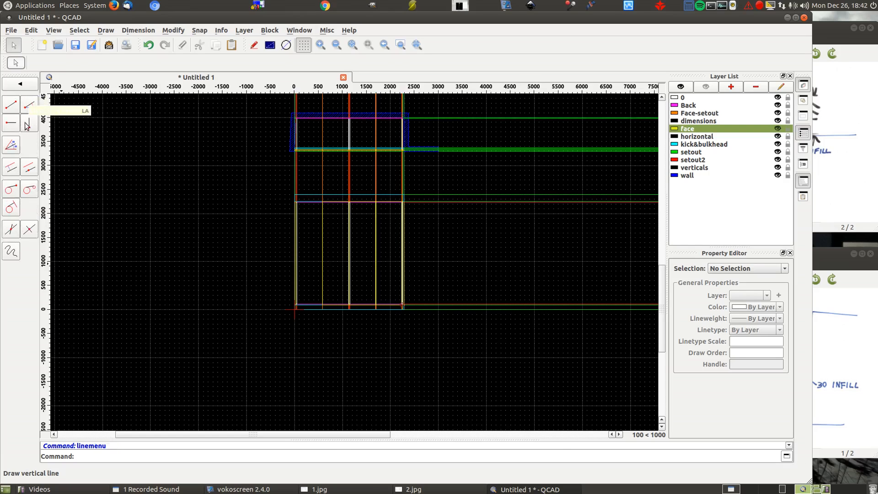
left_click(29, 106)
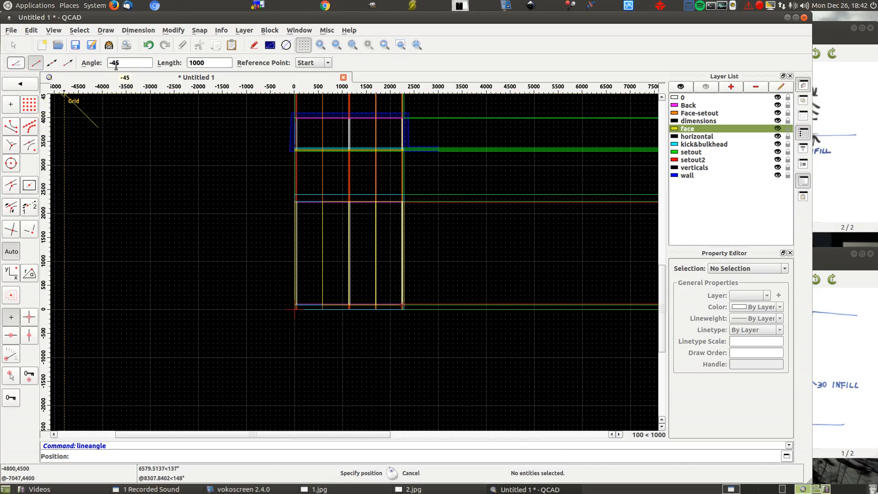
left_click(211, 61)
key("Delete")
type("2")
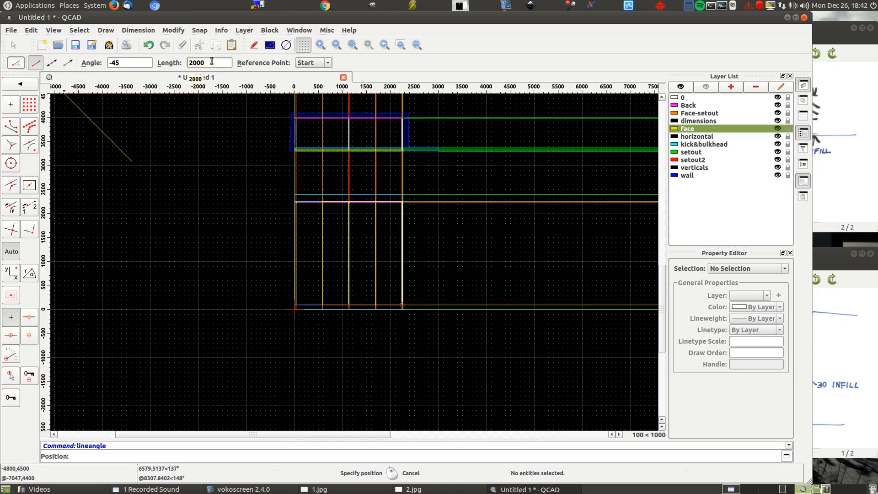
scroll(467, 118, "up", 5)
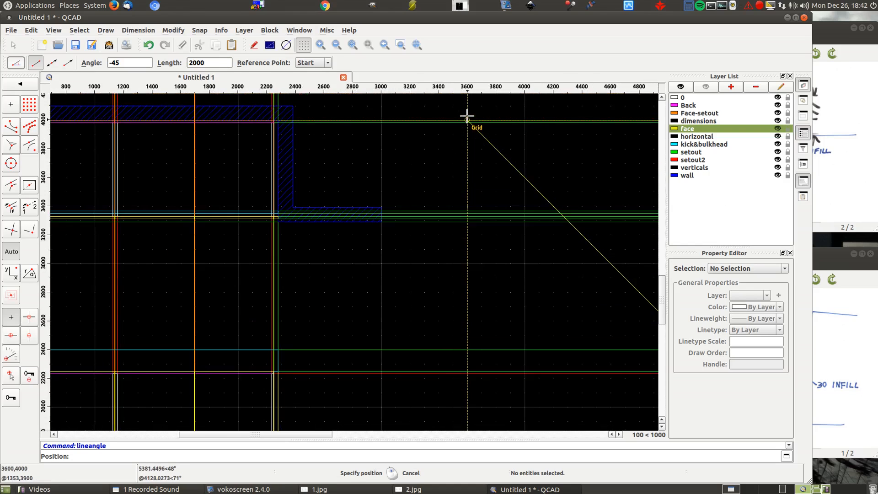
scroll(467, 118, "up", 4)
scroll(464, 123, "down", 6)
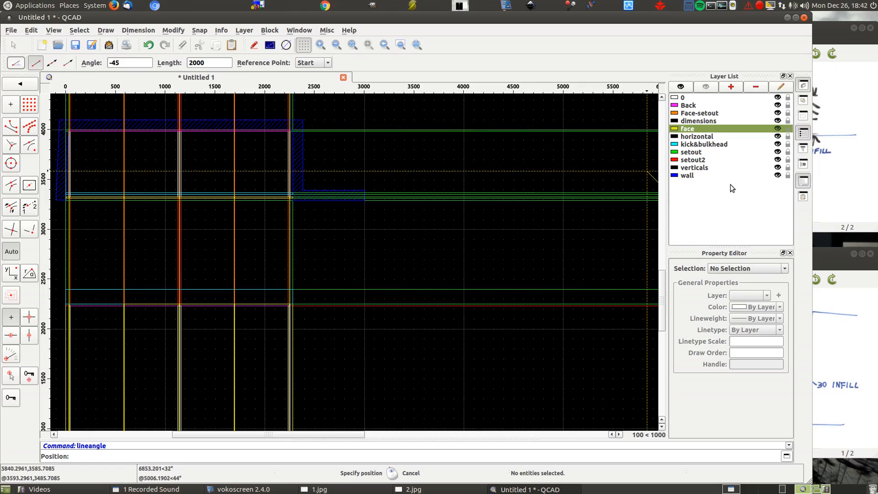
left_click(691, 152)
left_click(444, 119)
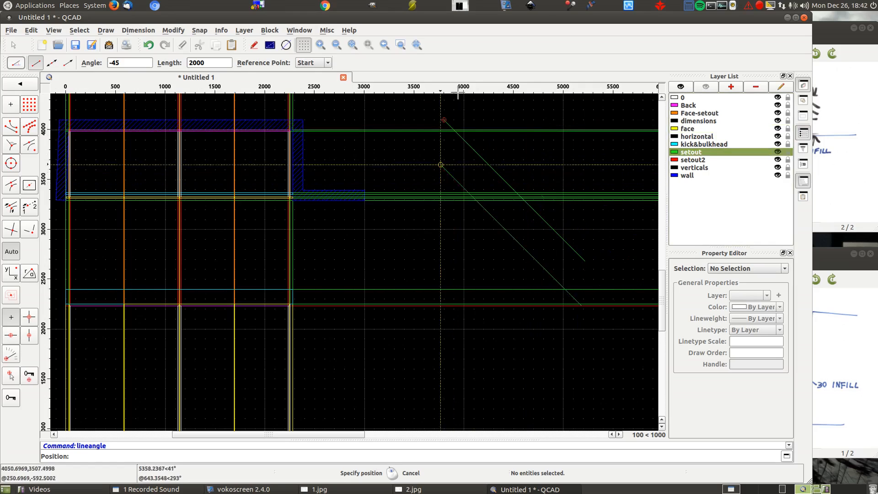
right_click(544, 179)
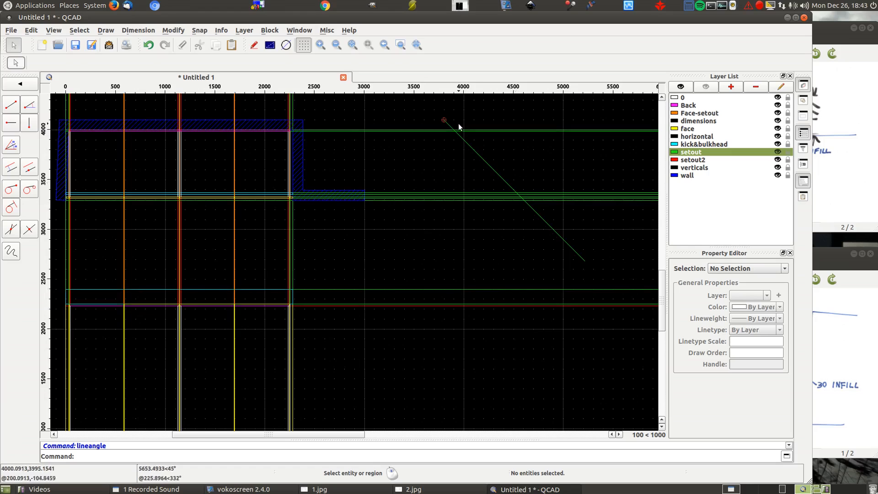
- Project 10000 long vertical lines with End reference point from the diagonal's intersections with the two back setout lines
left_click(31, 126)
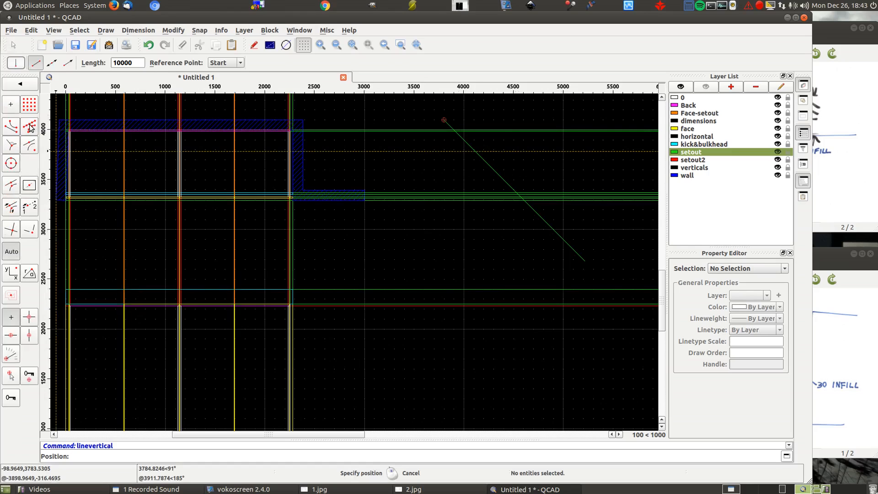
left_click(240, 63)
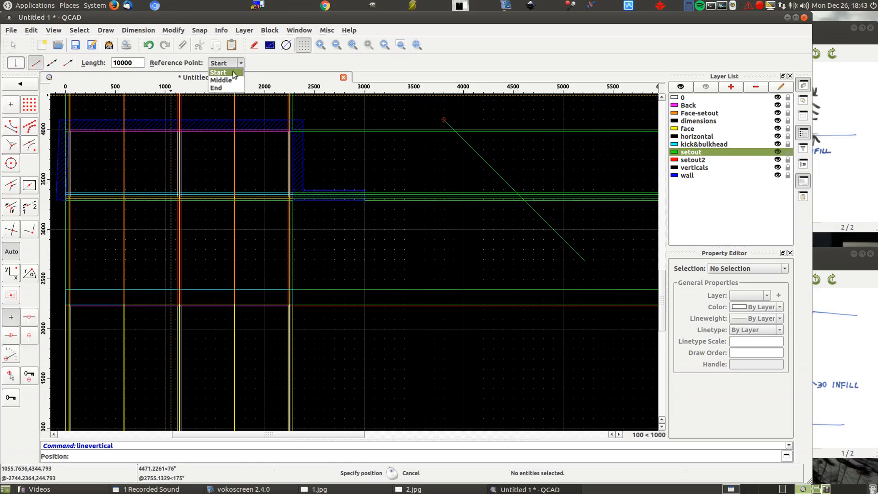
left_click(224, 91)
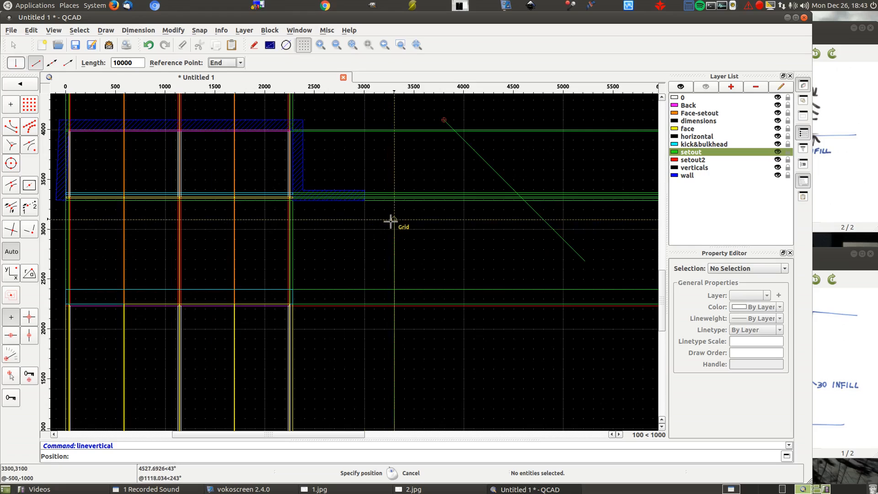
scroll(448, 130, "up", 3)
scroll(448, 130, "up", 1)
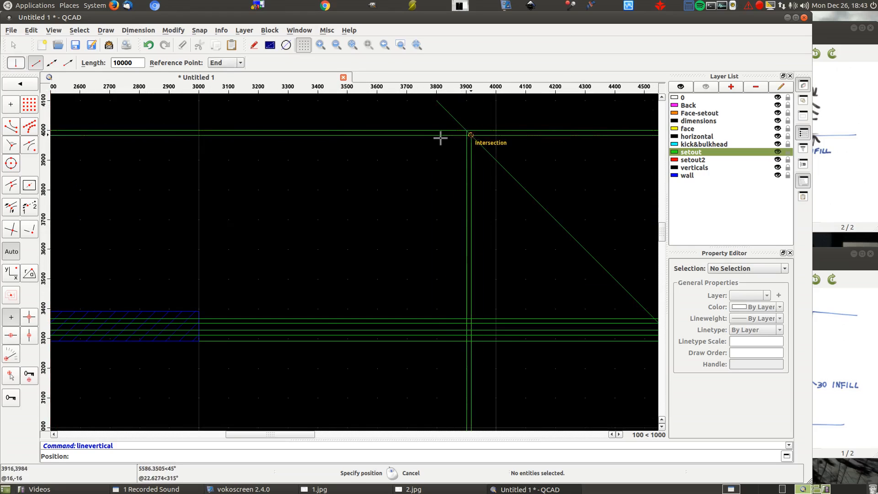
- Project vertical setout lines from the diagonal's intersections with the plan's front group of horizontal setout lines
scroll(328, 118, "down", 2)
scroll(486, 190, "up", 5)
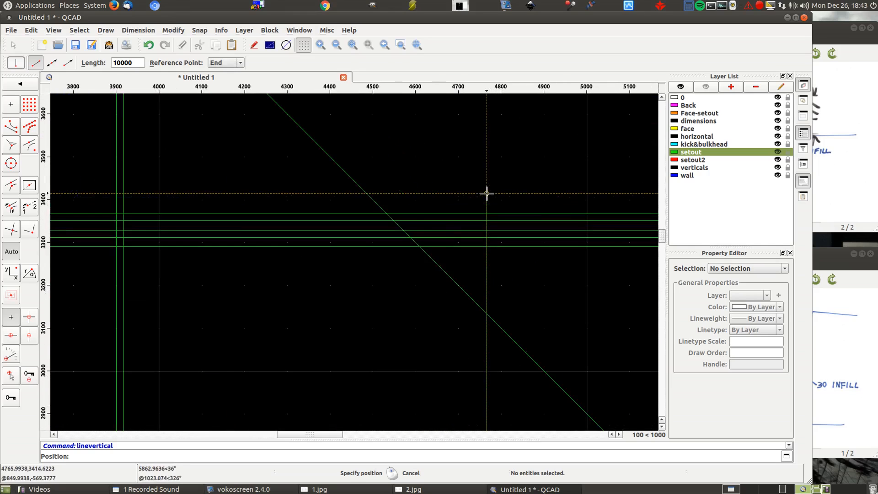
left_click(387, 215)
left_click(393, 221)
left_click(404, 230)
left_click(411, 236)
scroll(429, 149, "down", 8)
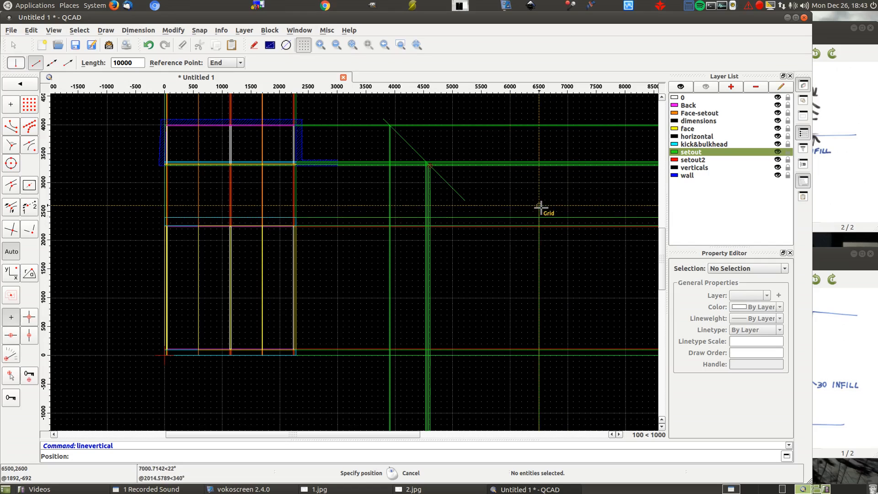
- On the wall layer, draw parallel lines at distance 100 for the side view's back wall and the ceiling at 2400
left_click(687, 176)
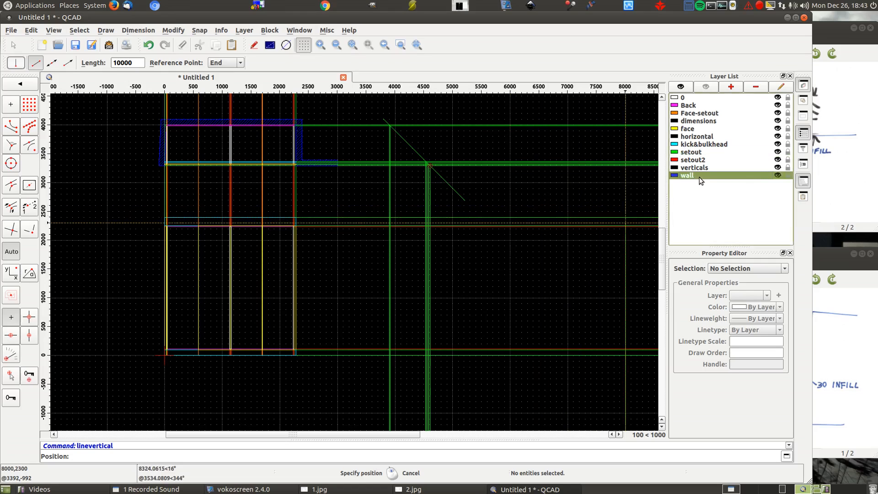
right_click(88, 157)
right_click(89, 156)
left_click(29, 87)
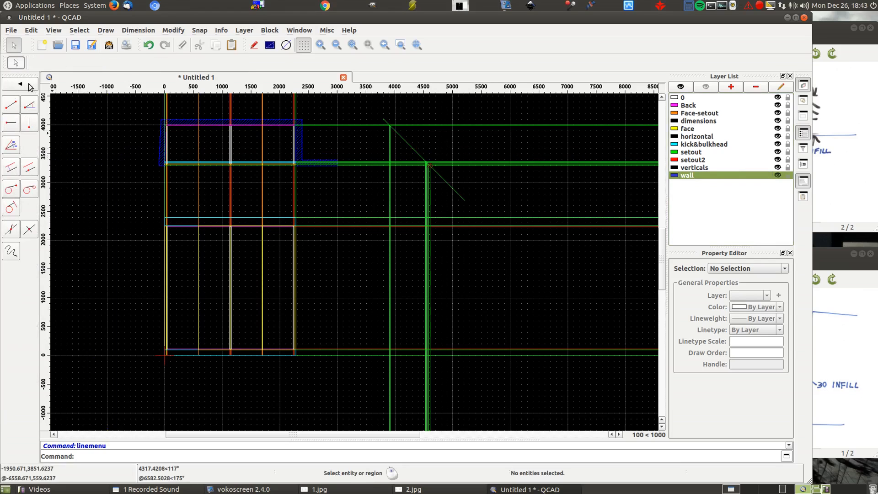
left_click(11, 168)
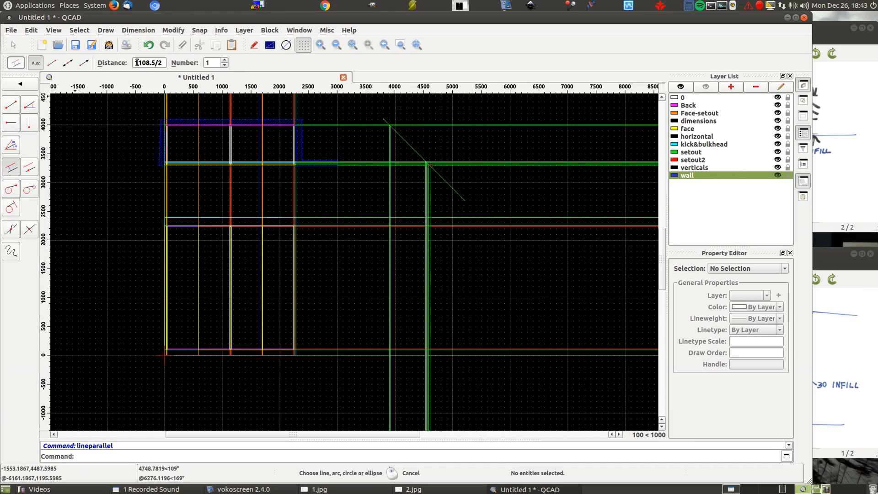
left_click_drag(135, 63, 186, 61)
type("100")
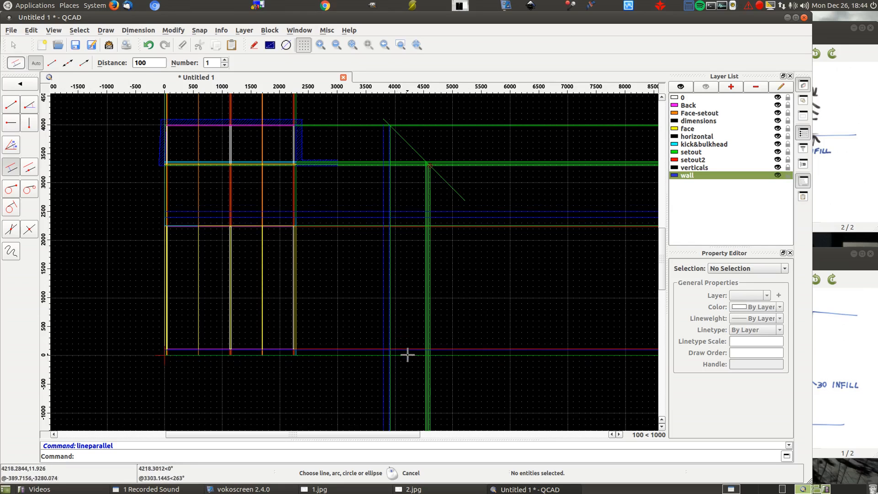
- Draw wall-layer parallels at distance 100 for the floor at 0 and the front wall at the outermost front setout line
scroll(408, 357, "up", 8)
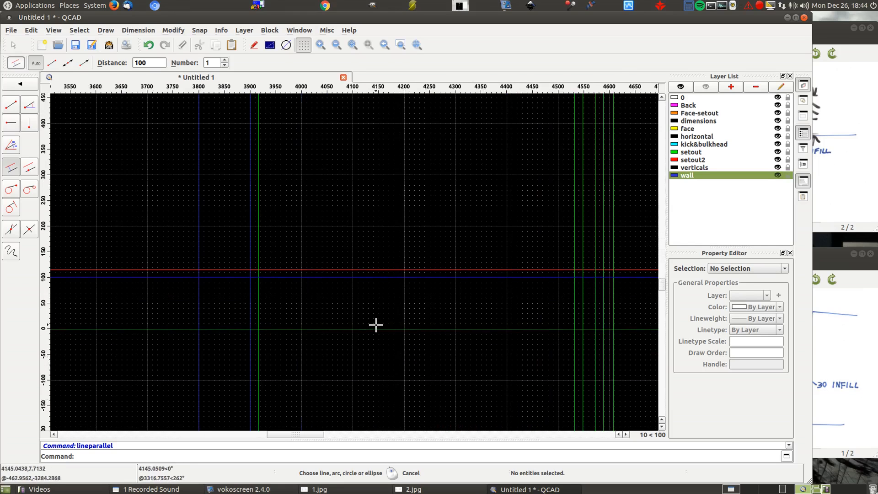
left_click(384, 334)
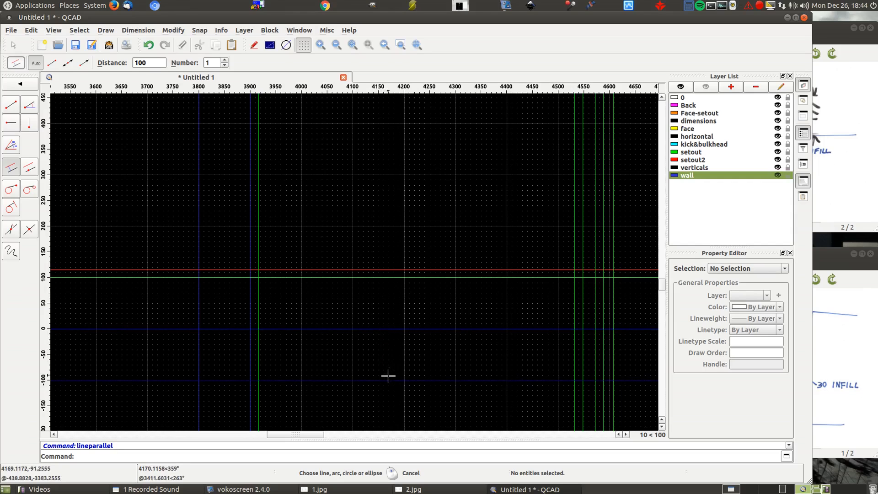
scroll(389, 261, "down", 6)
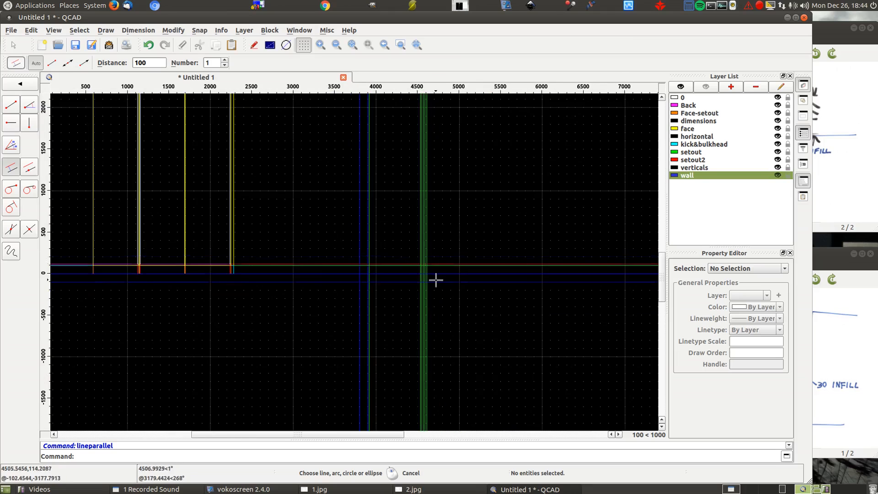
scroll(423, 187, "up", 10)
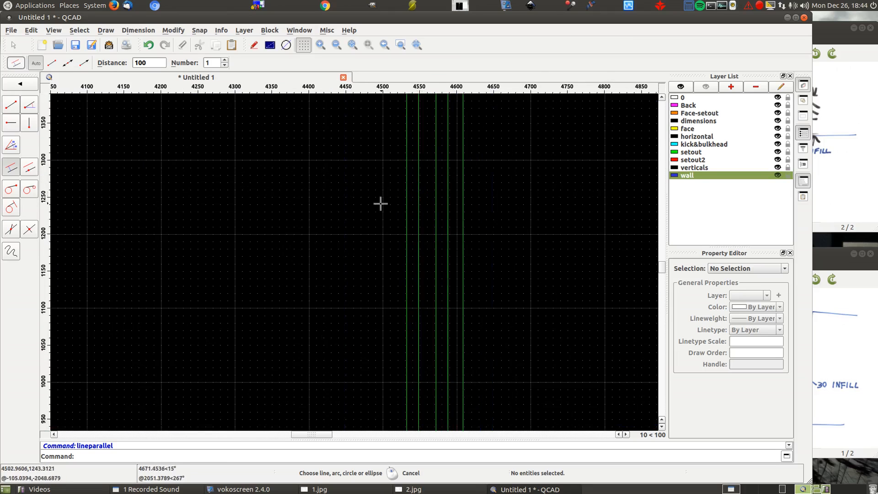
left_click(461, 208)
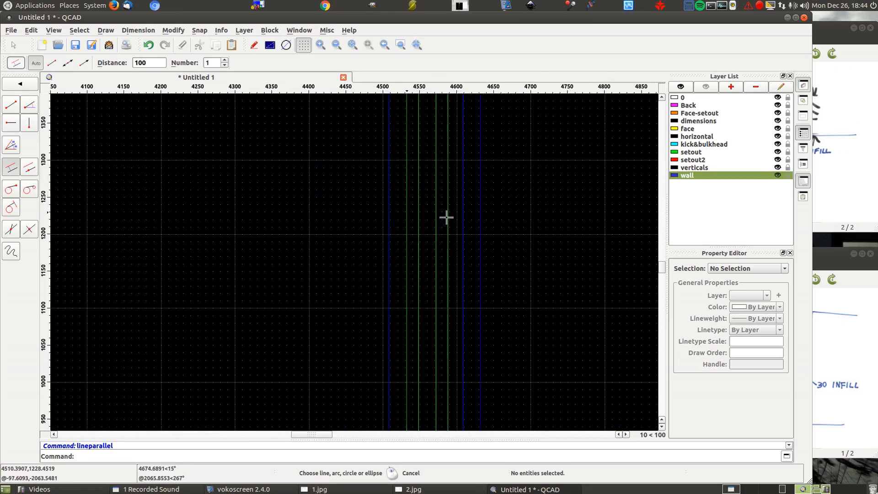
- Draw wall-layer parallels at distance 100 outside the elevation's left edge and at distance 500 beyond its right edge
scroll(567, 188, "down", 10)
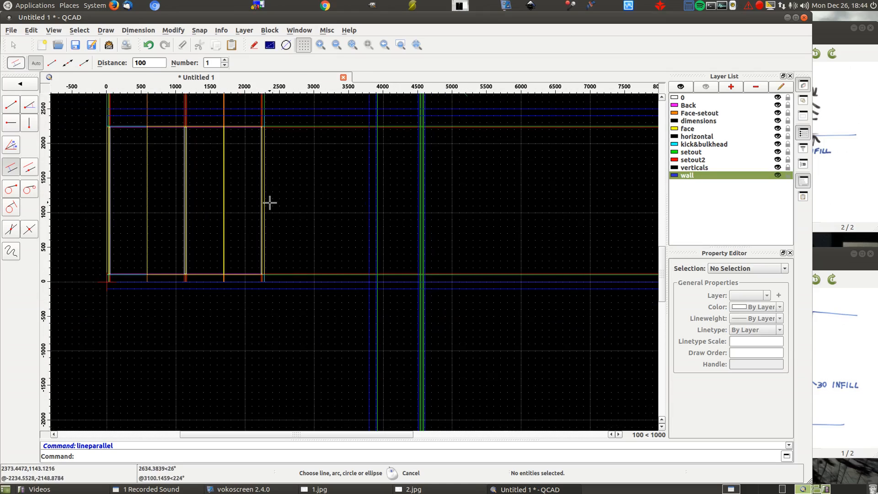
left_click(103, 175)
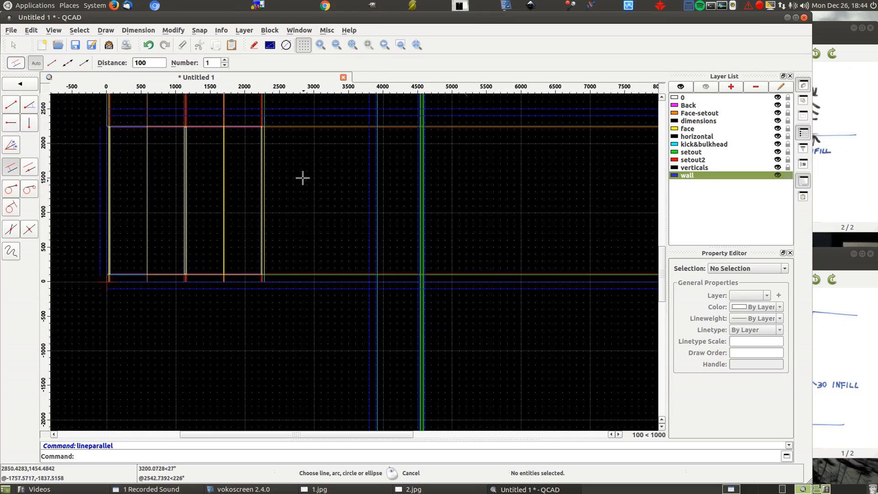
left_click_drag(157, 62, 97, 63)
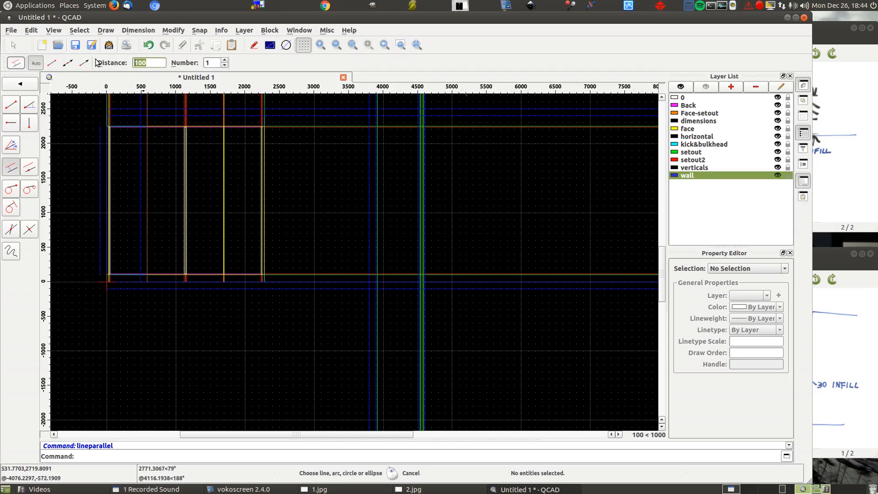
type("500")
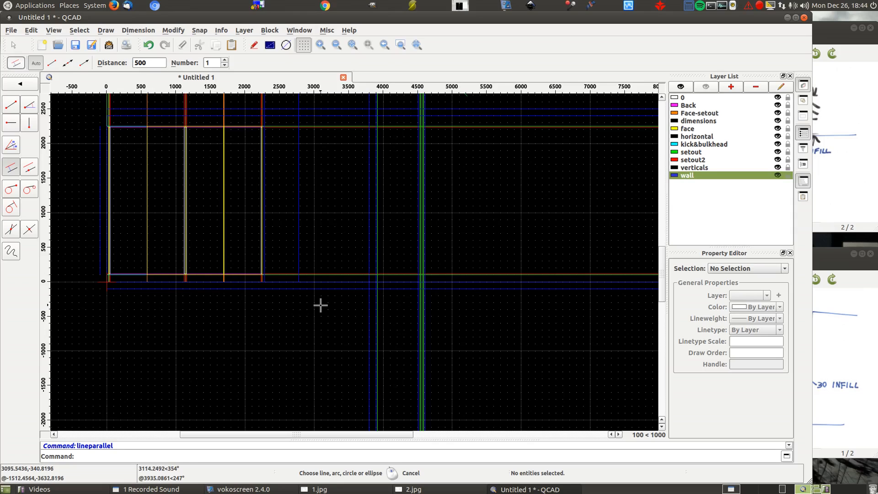
- Hide all layers except wall, and end the parallel line command
left_click(706, 87)
left_click(777, 175)
scroll(468, 208, "down", 4)
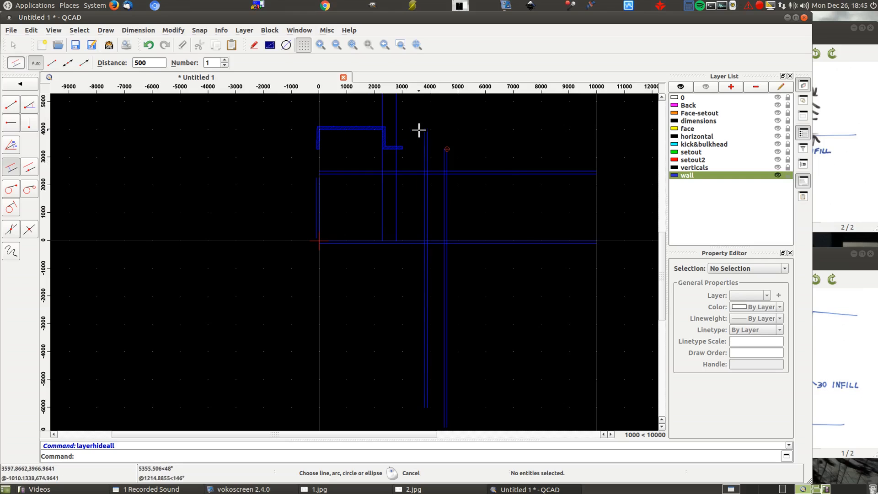
scroll(408, 144, "up", 4)
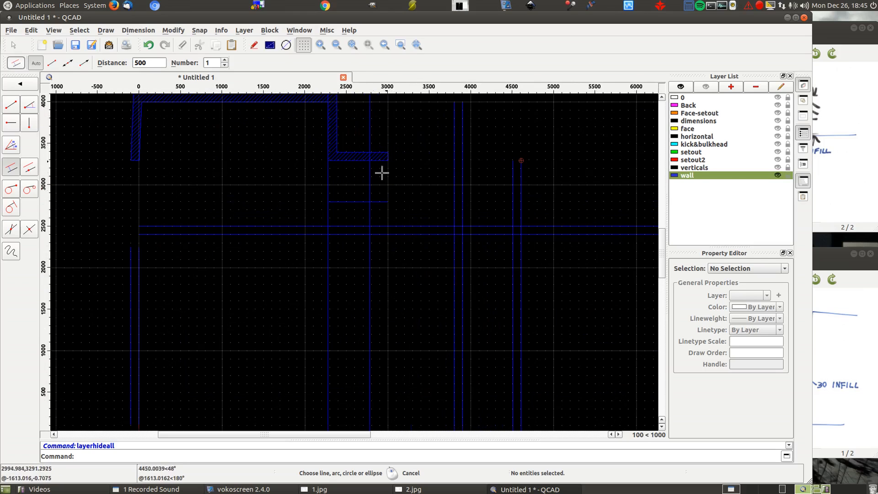
scroll(362, 199, "down", 4)
right_click(125, 139)
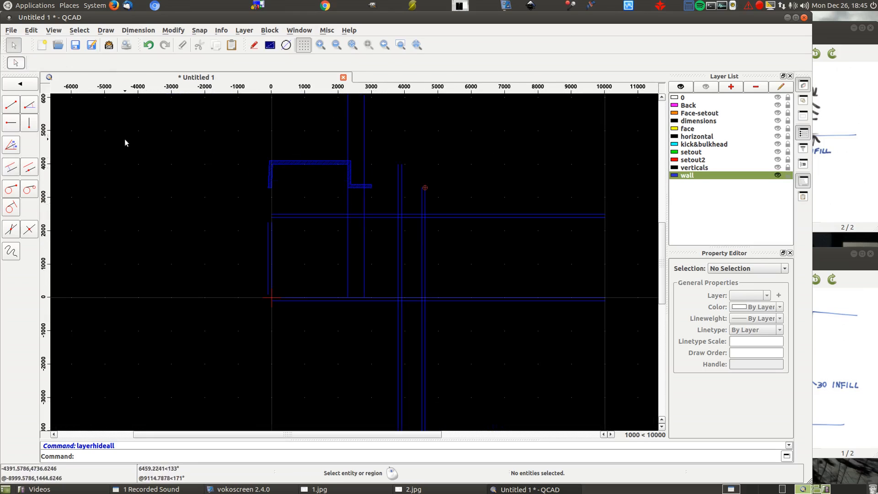
right_click(124, 139)
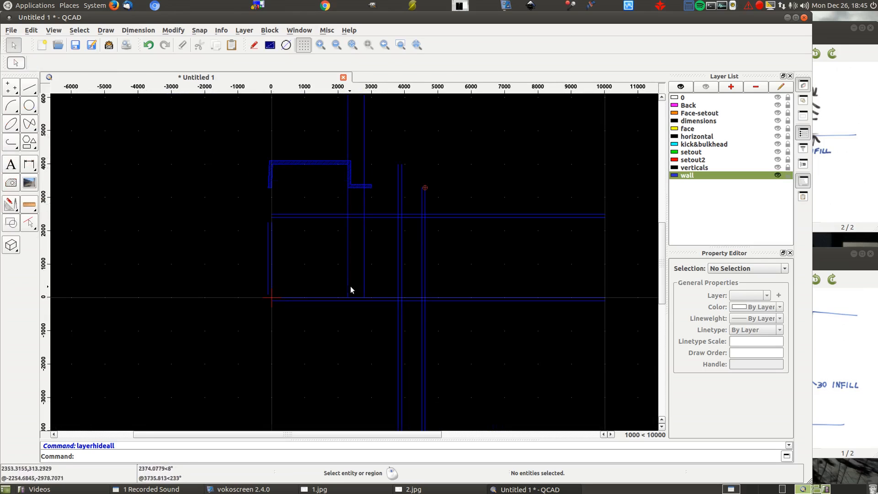
- Move the elevation's outer right wall line to the lower outer corner of the plan's return wall, deleting the original
scroll(352, 284, "up", 1)
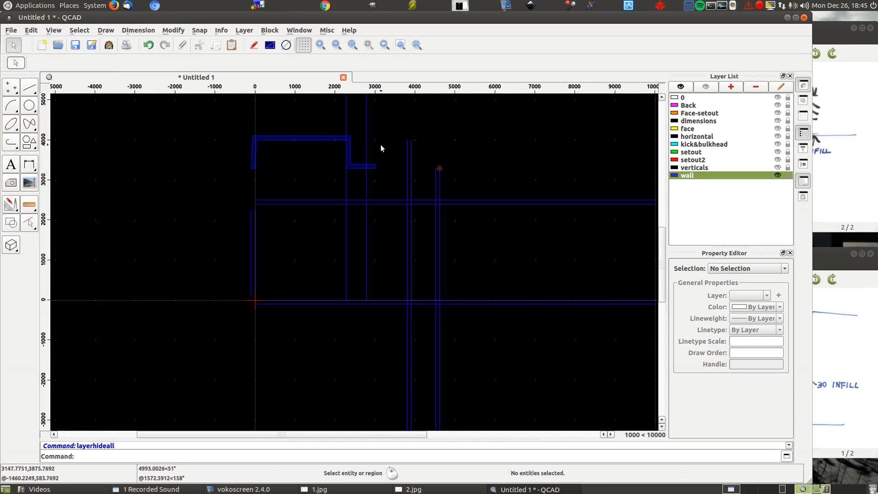
scroll(380, 145, "up", 3)
scroll(381, 144, "down", 1)
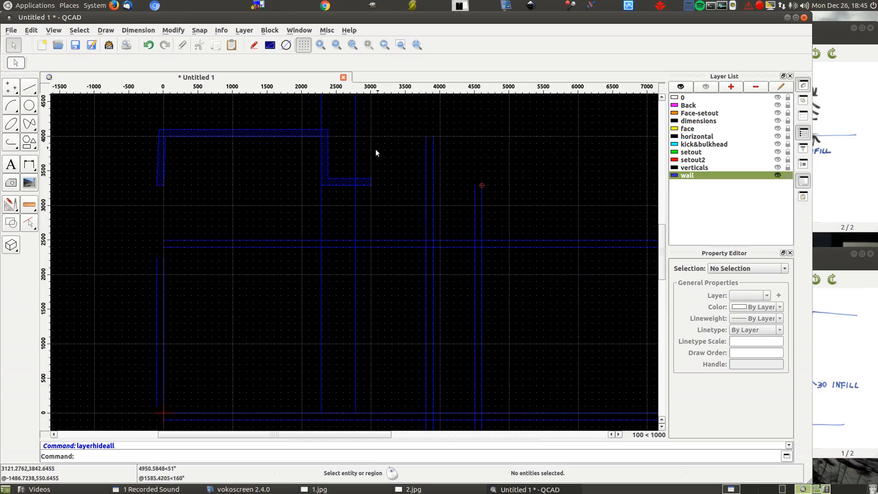
left_click(354, 160)
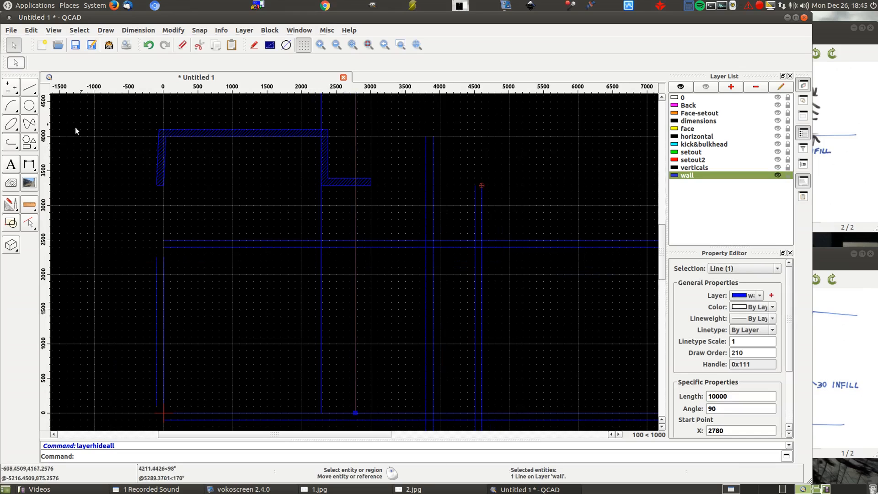
left_click(13, 204)
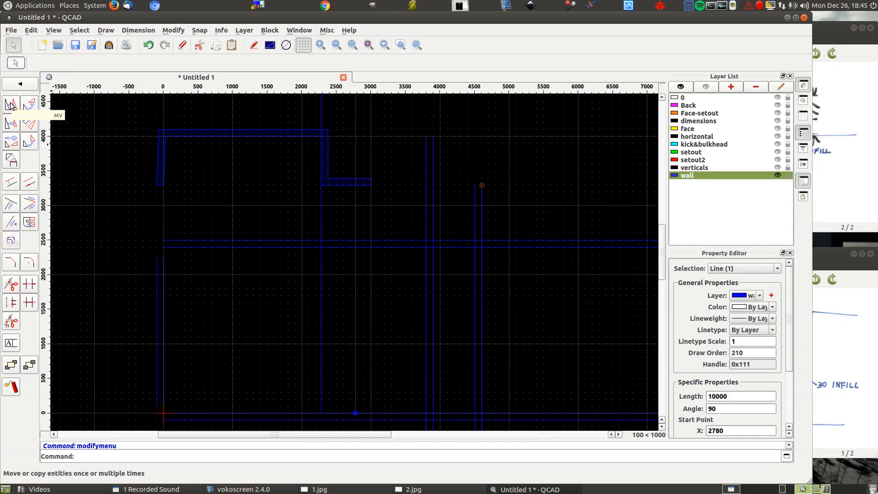
left_click(11, 105)
scroll(330, 188, "up", 6)
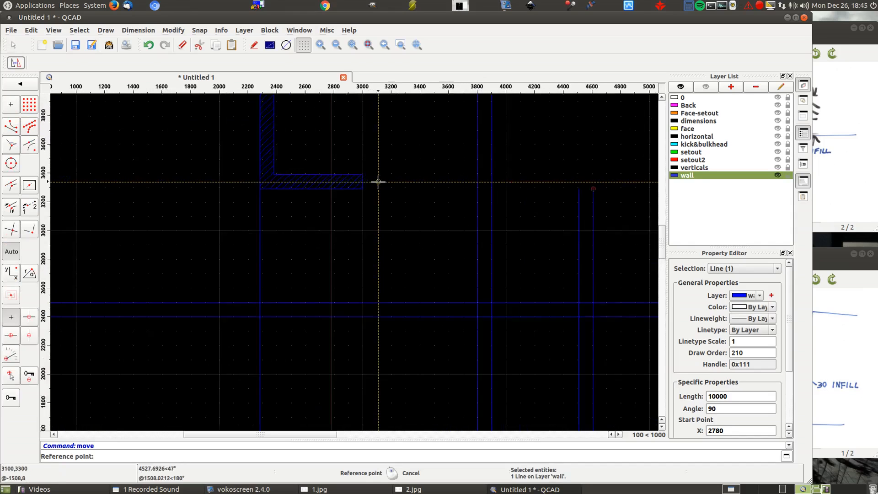
left_click(298, 194)
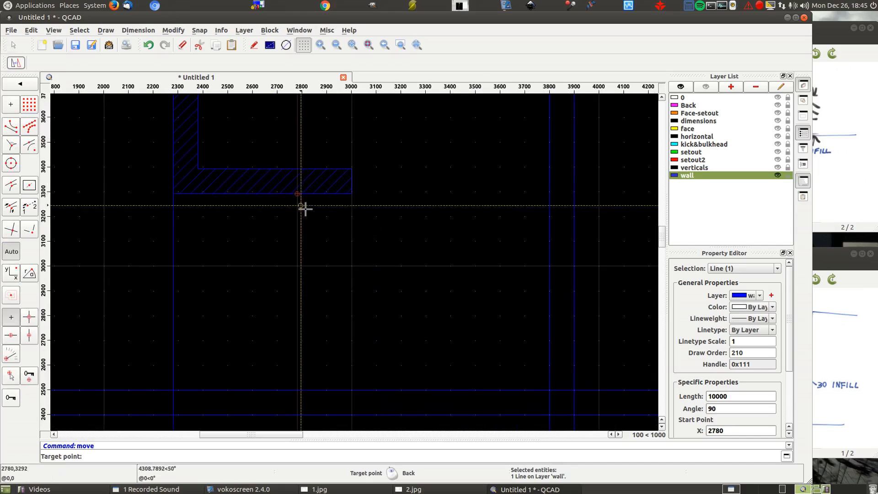
left_click(352, 194)
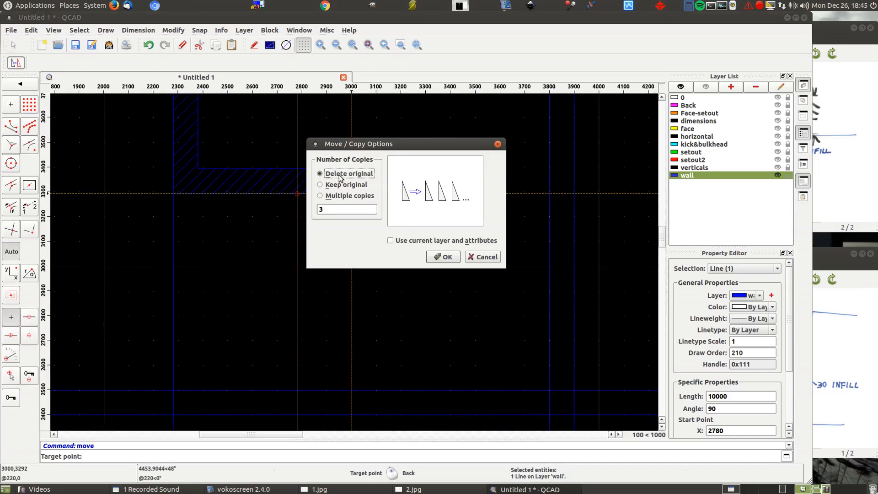
left_click(445, 256)
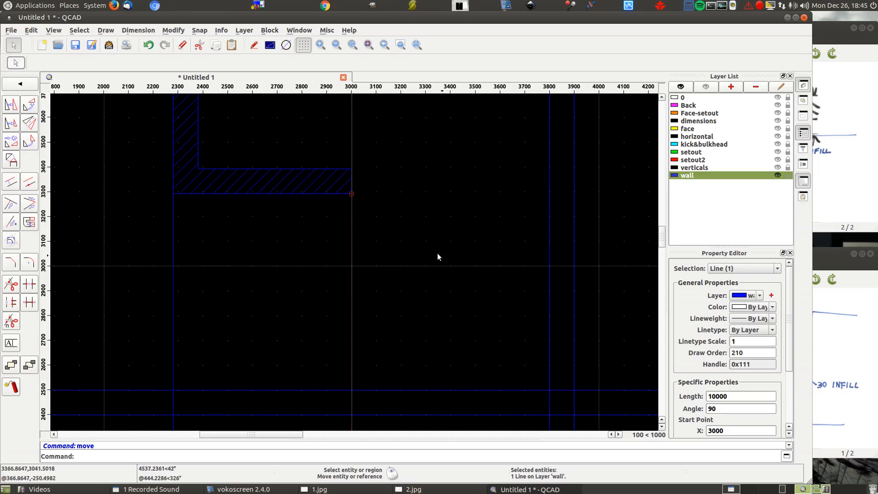
scroll(437, 253, "down", 5)
right_click(268, 231)
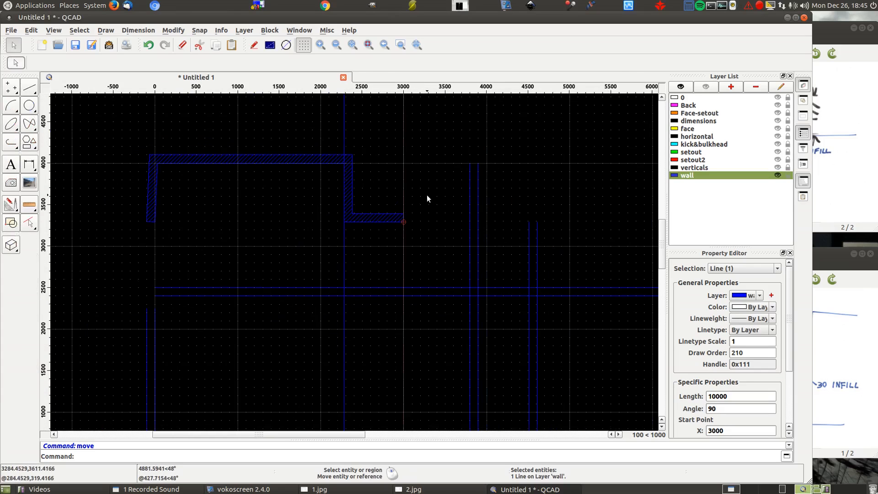
key("Escape")
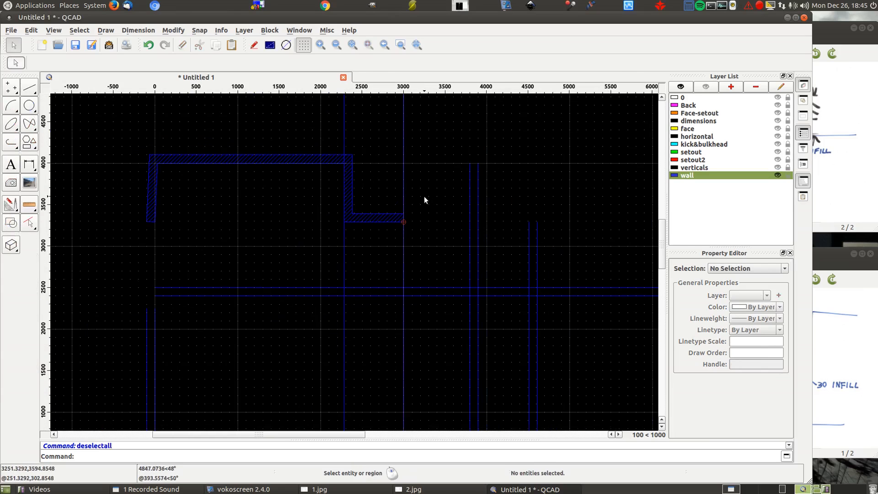
- Draw a 10000 long vertical wall line with Start reference point at 6000,-200, crossing the floor in front of the side view
scroll(378, 113, "down", 2)
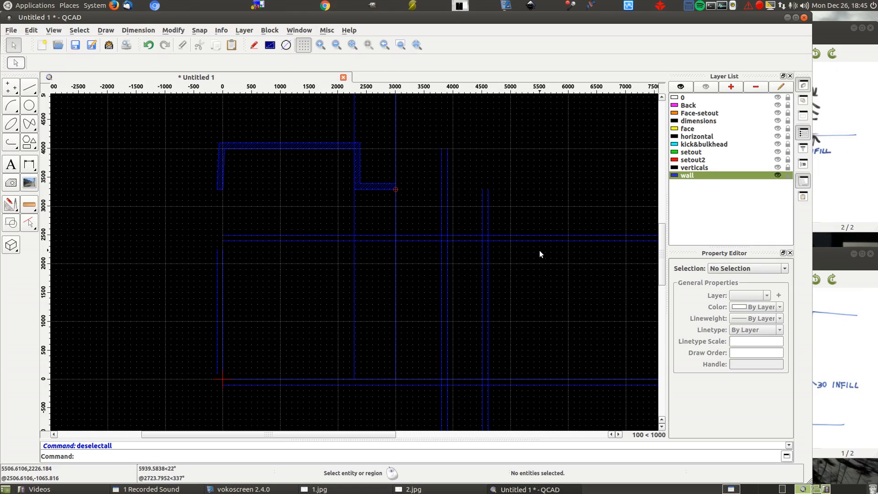
left_click(30, 90)
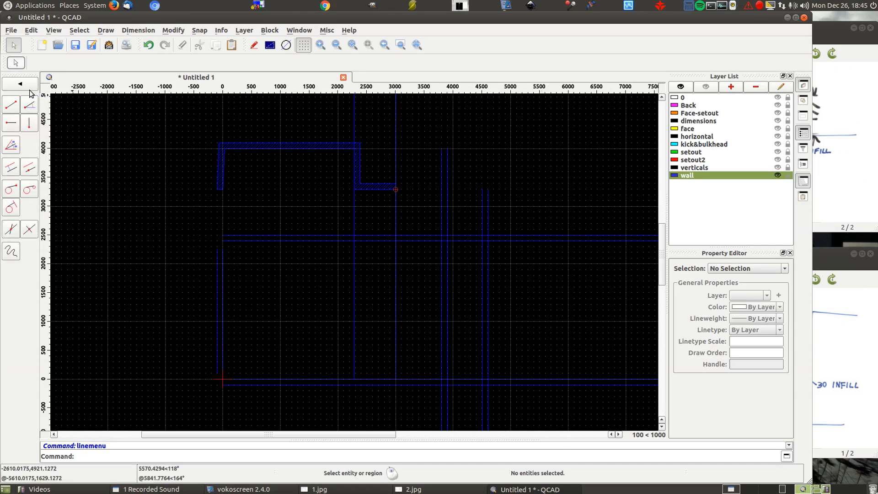
left_click(30, 123)
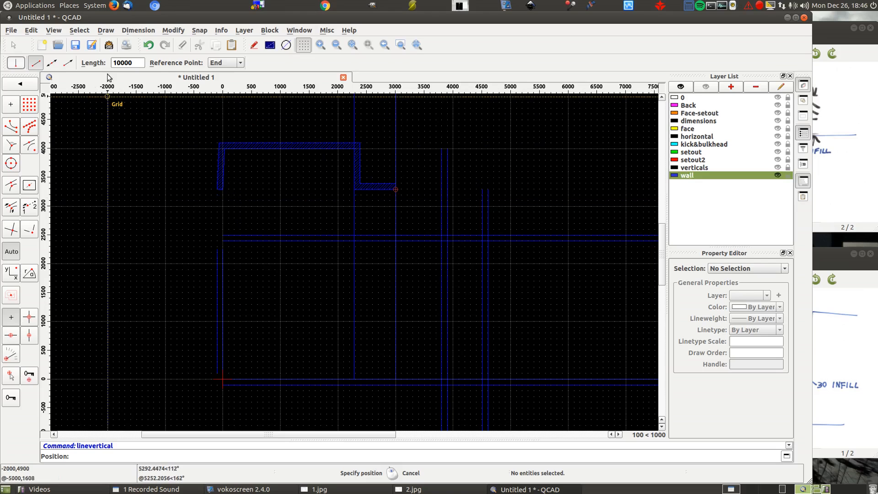
left_click(237, 64)
left_click(219, 73)
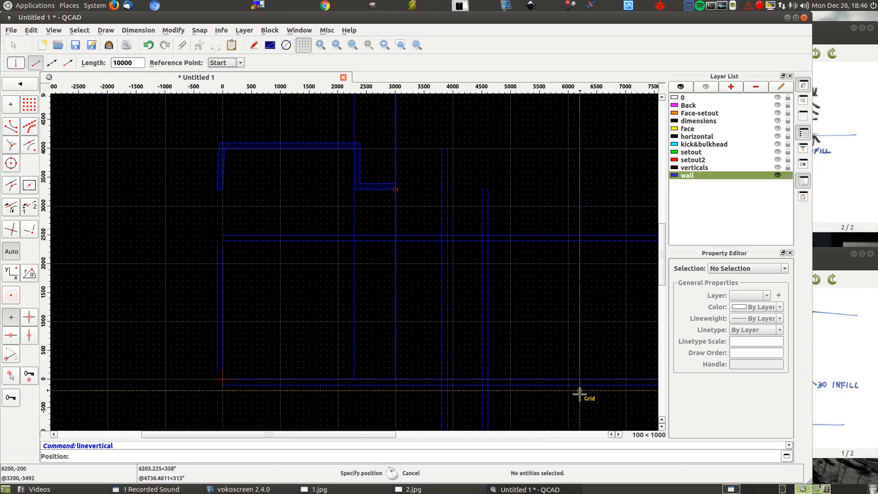
scroll(581, 394, "up", 2)
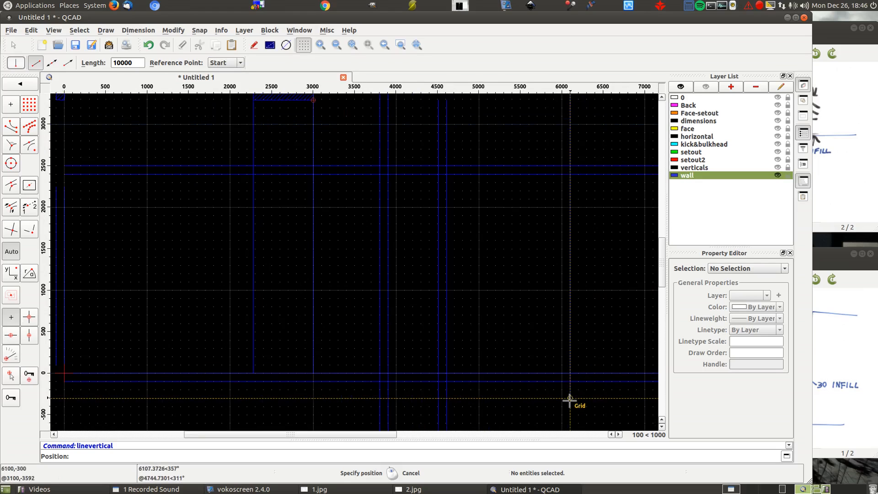
left_click(562, 390)
right_click(519, 261)
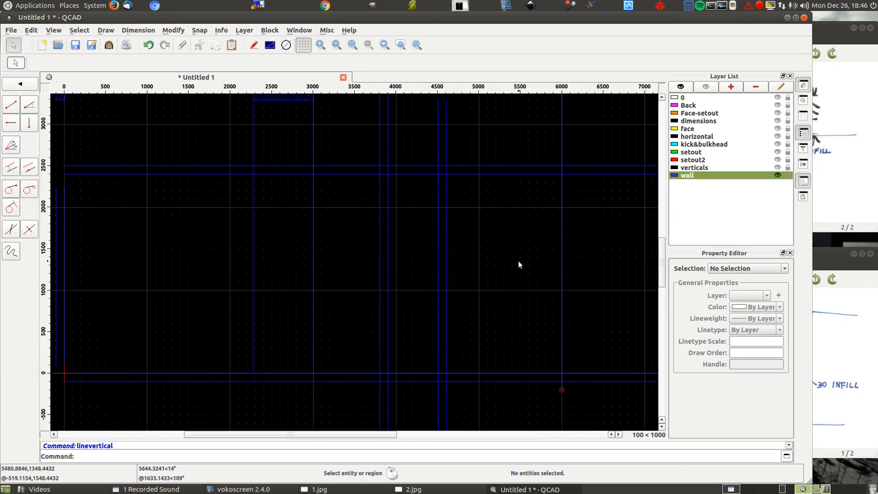
scroll(519, 262, "down", 3)
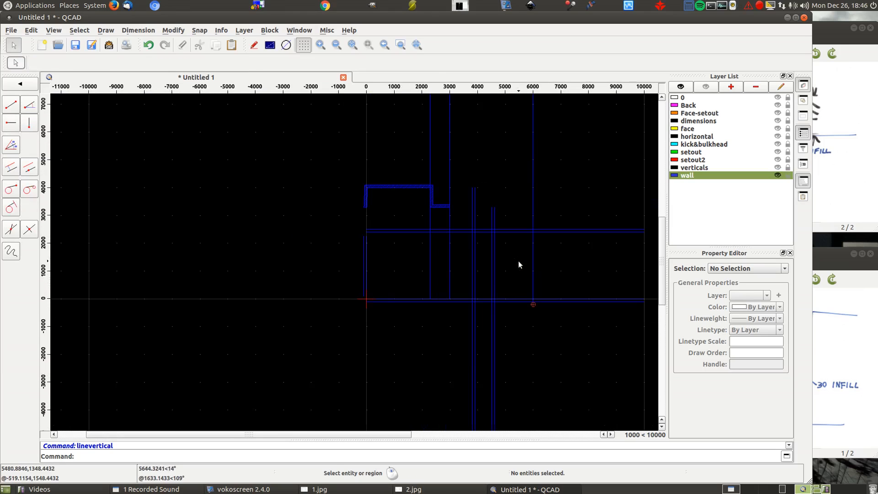
right_click(215, 263)
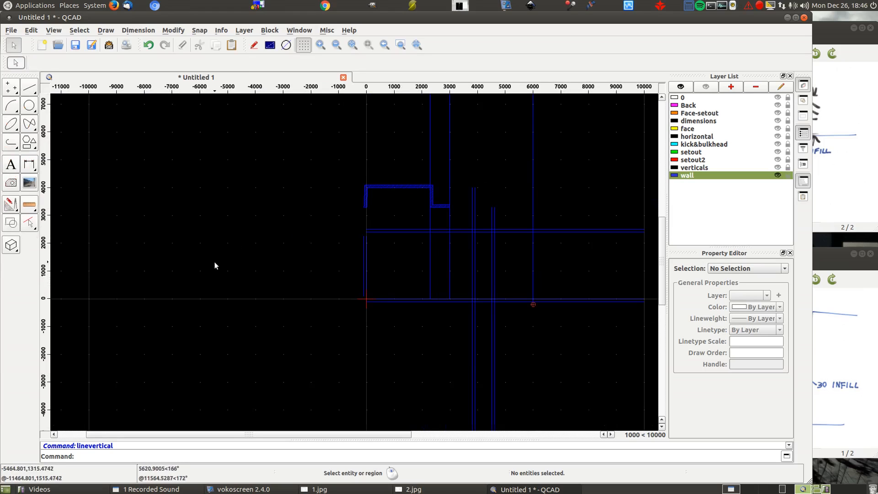
- Trim the elevation's right wall lines, the side view's back and front wall lines, and the vertical at 6000 to the ceiling line
left_click(10, 206)
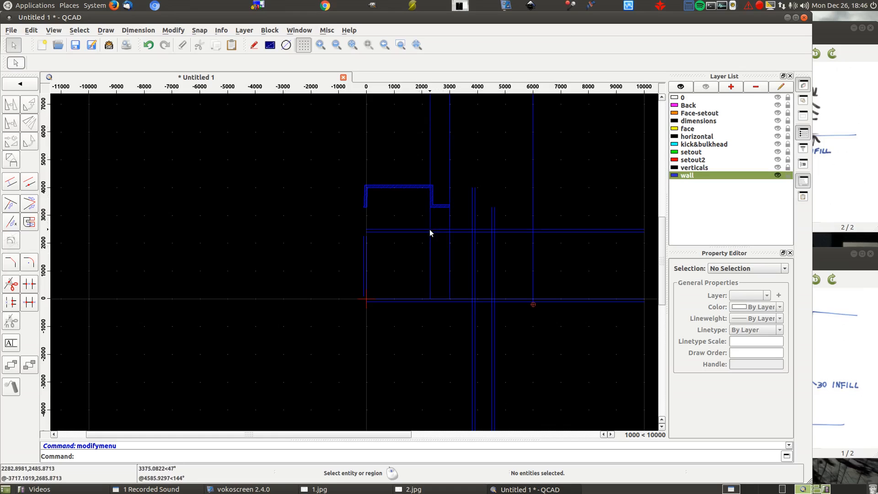
left_click(11, 204)
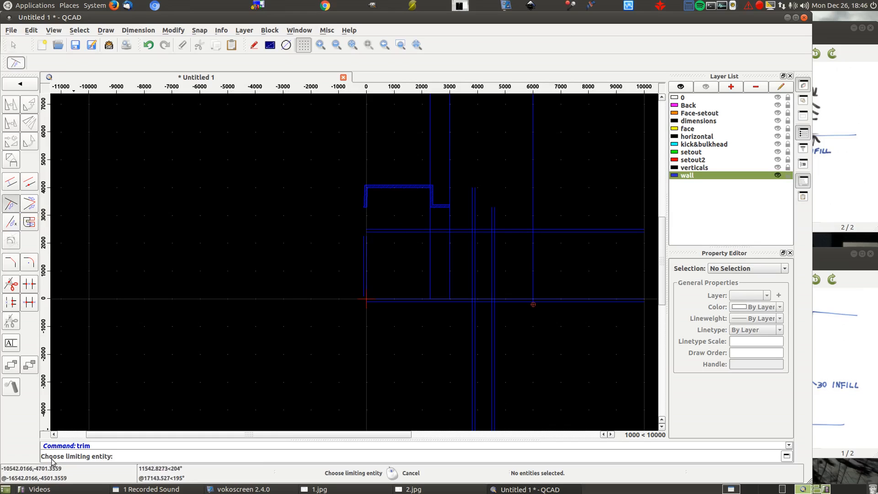
left_click(384, 230)
left_click(431, 253)
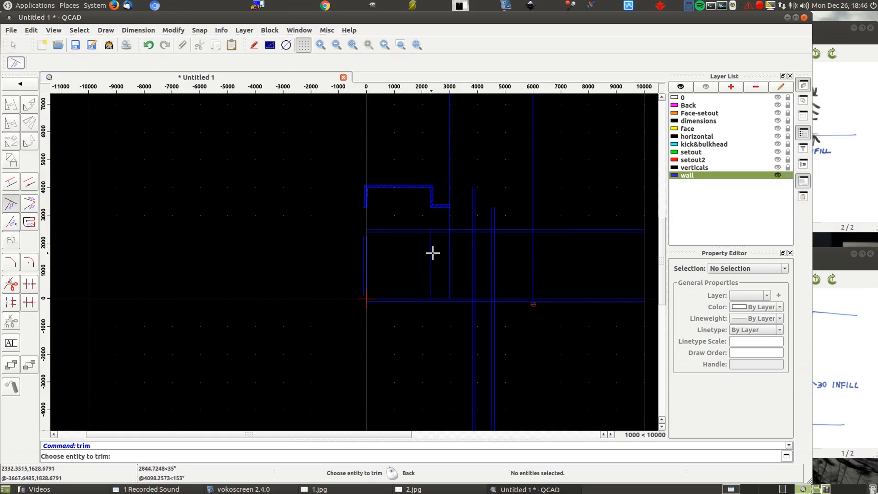
left_click(450, 251)
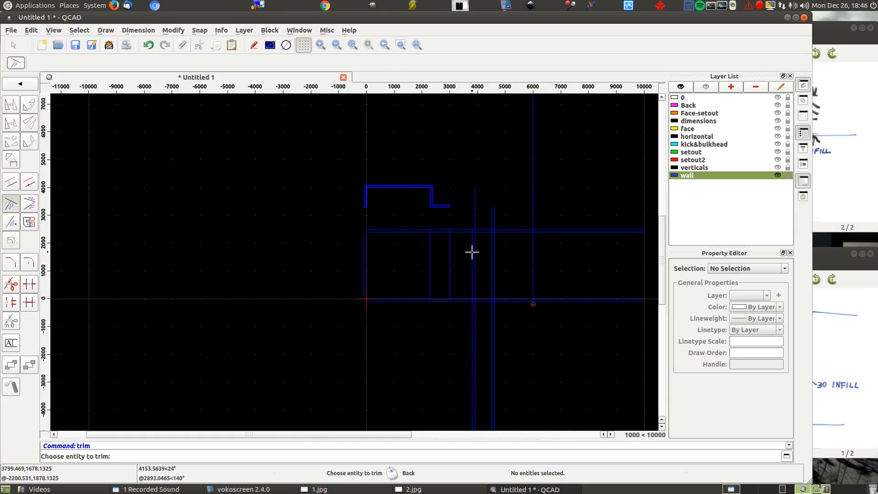
left_click(474, 252)
left_click(494, 251)
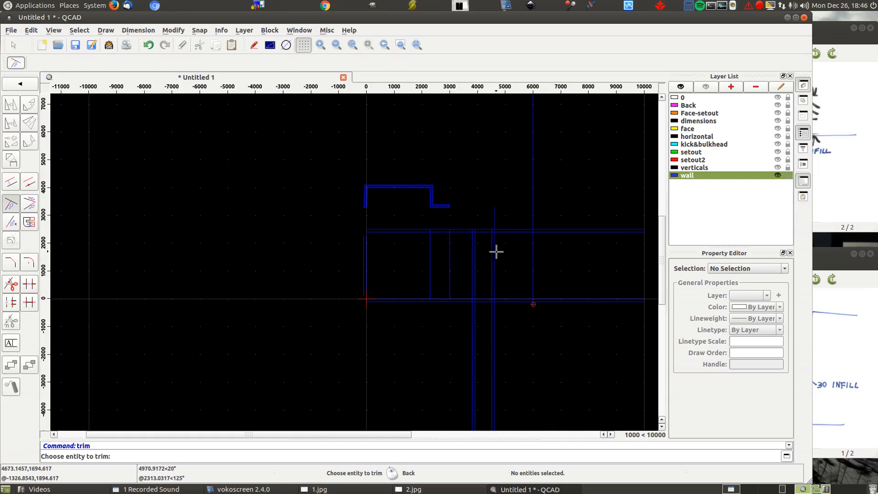
left_click(532, 254)
right_click(522, 205)
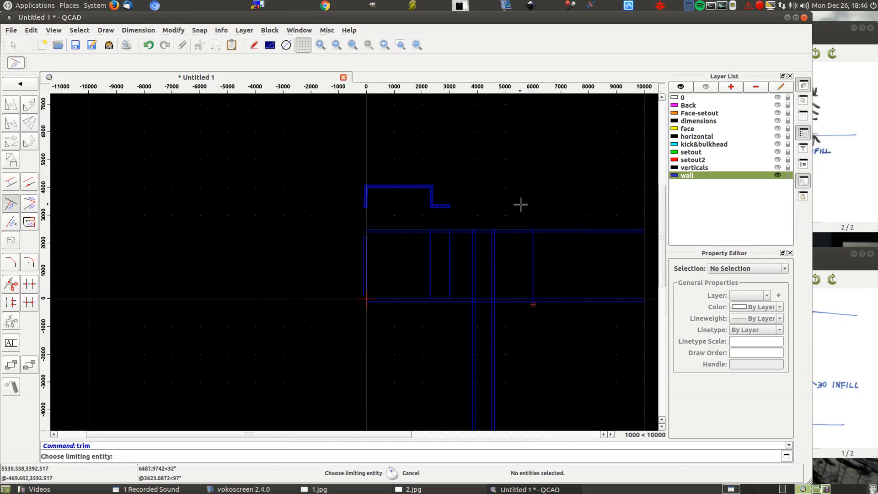
- Trim the side view's four vertical wall lines to the lower floor line
left_click(507, 301)
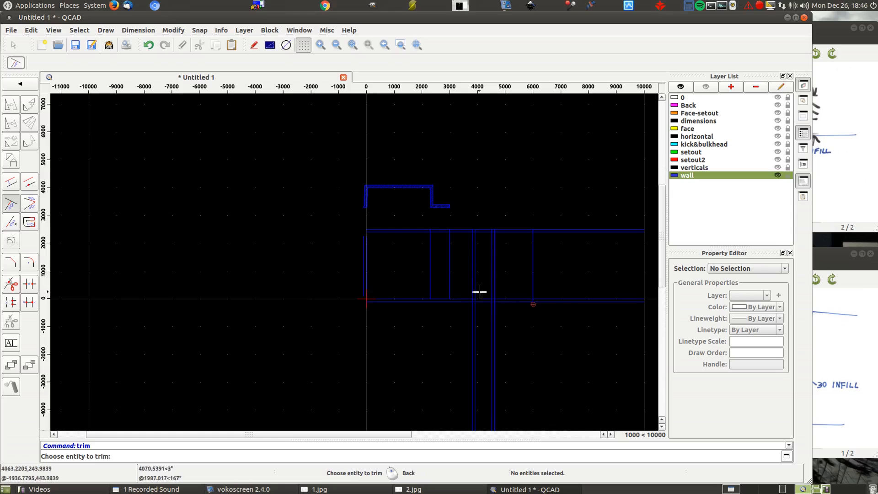
left_click(472, 280)
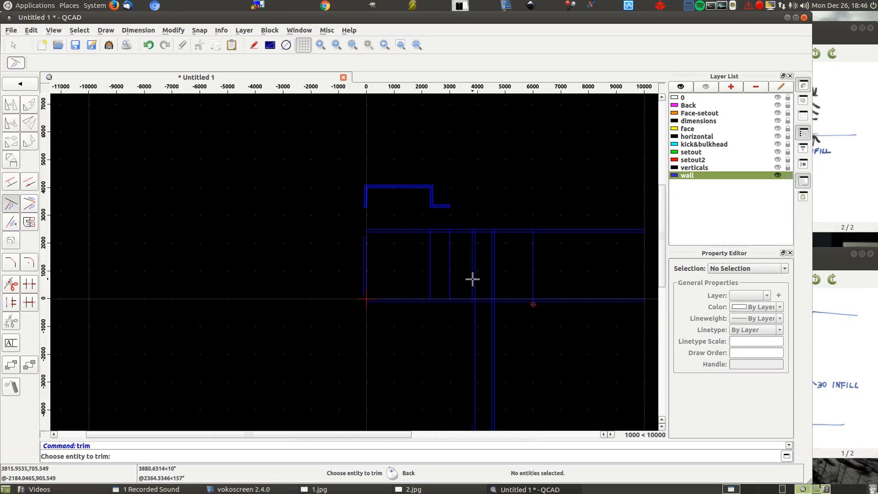
left_click(475, 278)
left_click(491, 279)
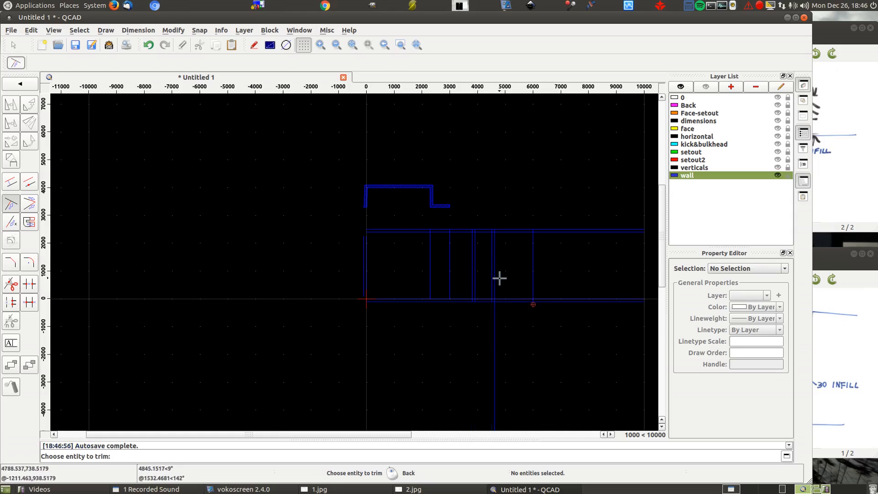
left_click(496, 279)
right_click(544, 256)
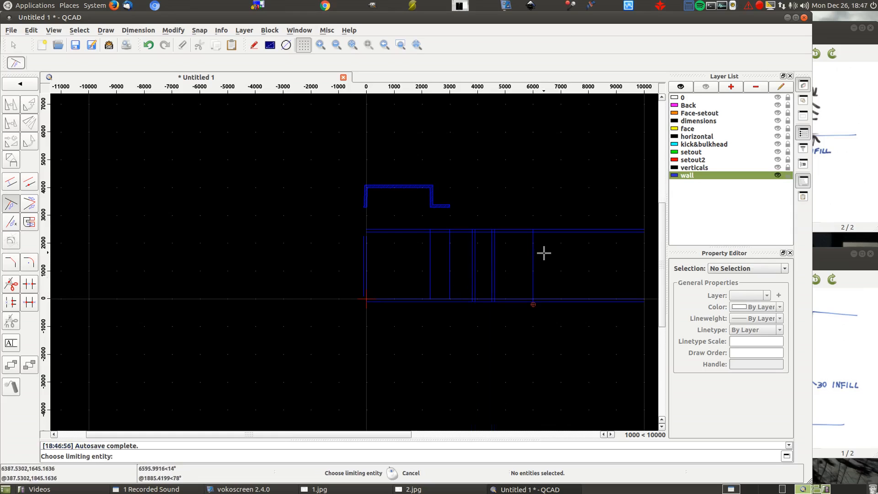
- Trim the ceiling and floor lines to the vertical at 6000, and join the elevation's outer left wall line to them at its corners
left_click(532, 262)
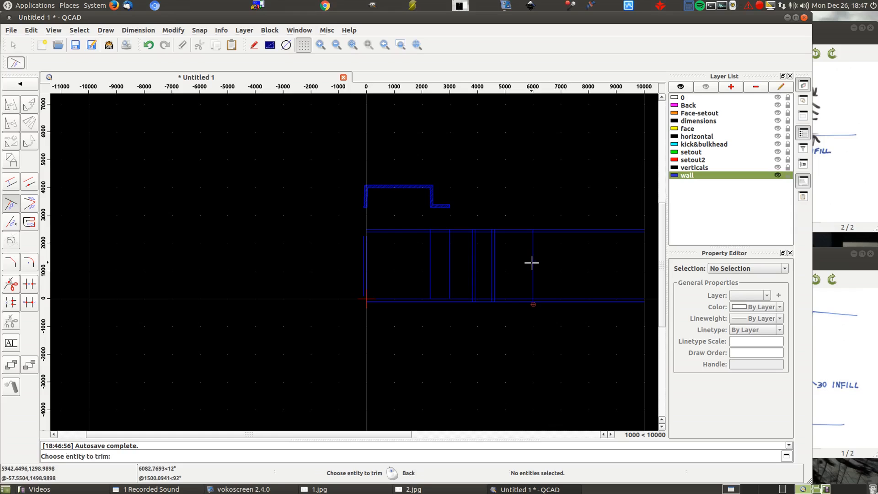
left_click(520, 231)
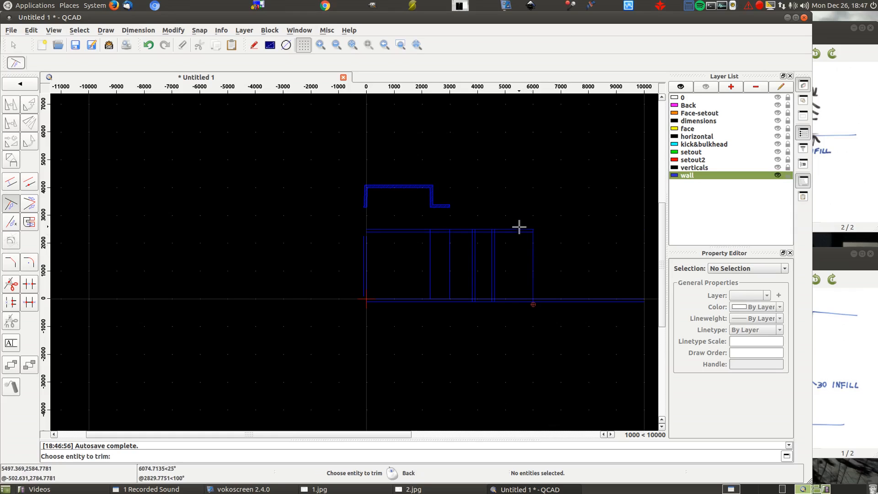
left_click(518, 300)
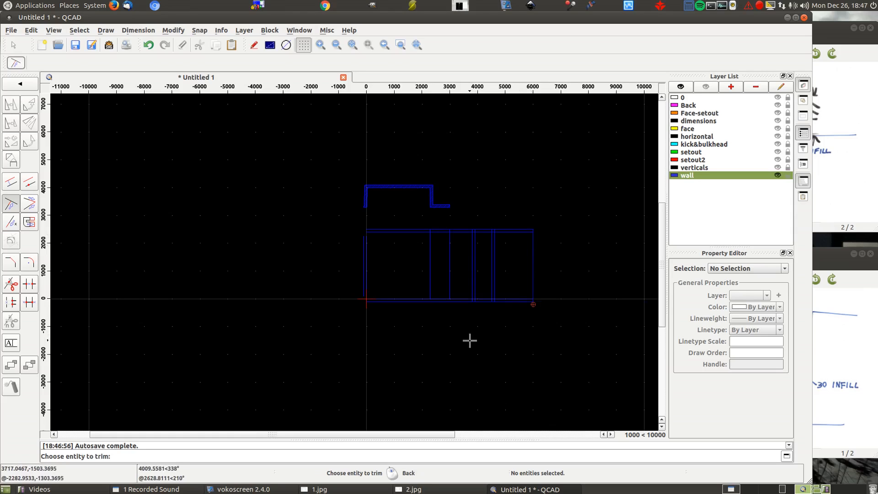
right_click(433, 320)
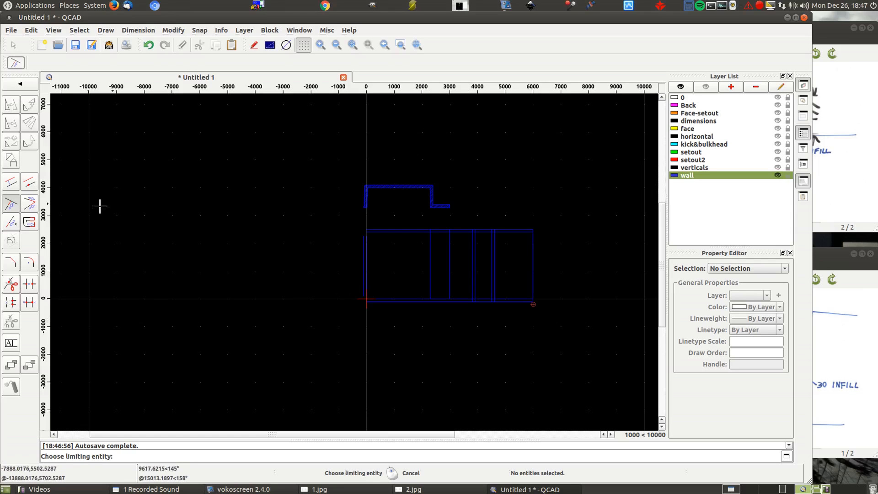
left_click(27, 204)
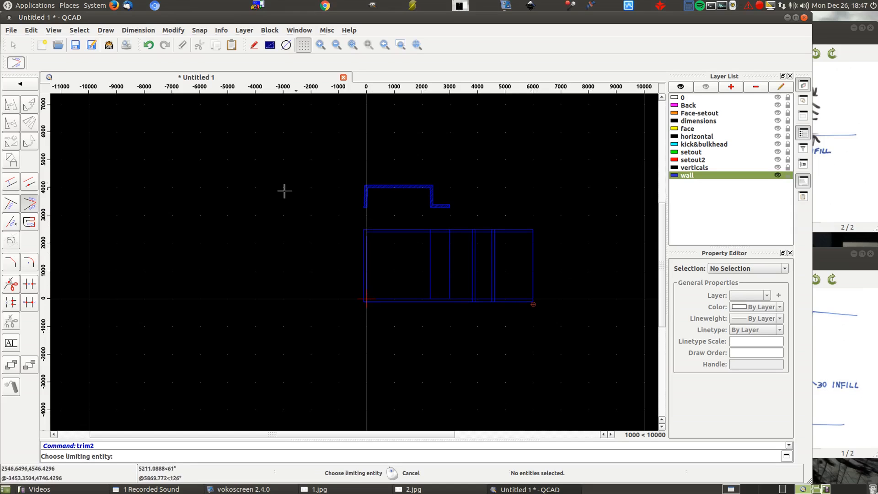
- Break out the 6000 vertical between ceiling and floor, and the ceiling line segments between the elevation and the side view
left_click(29, 284)
left_click(534, 280)
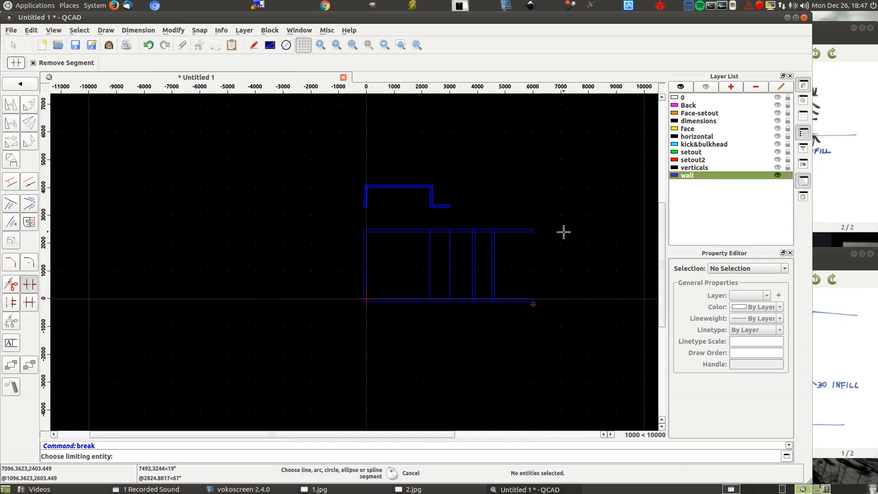
scroll(430, 229, "up", 5)
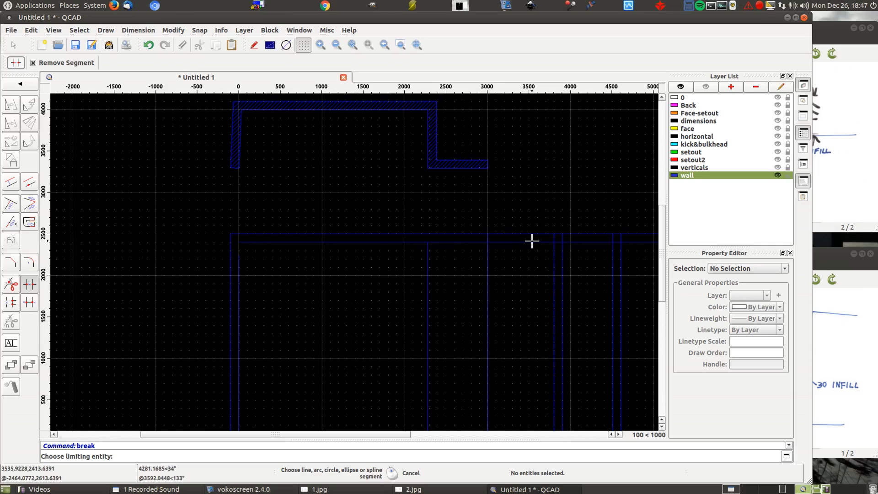
scroll(512, 147, "down", 3)
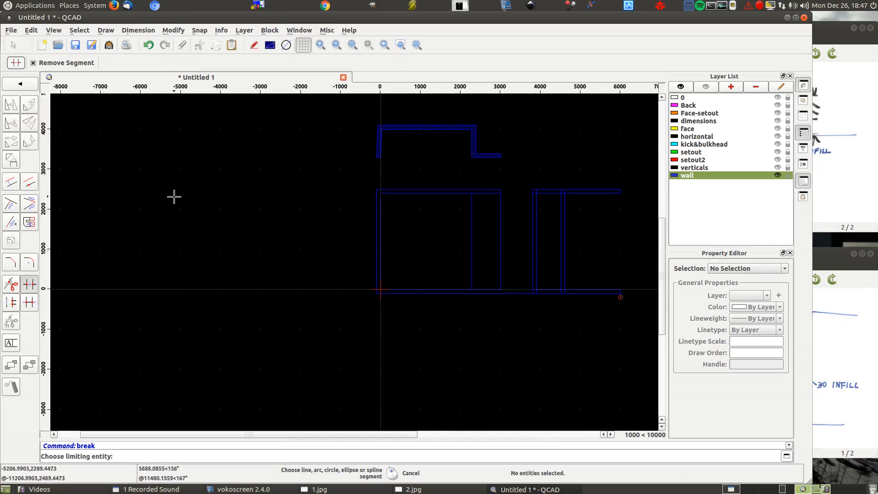
- Extend the elevation's outer right wall line down to the lower floor line
left_click(11, 205)
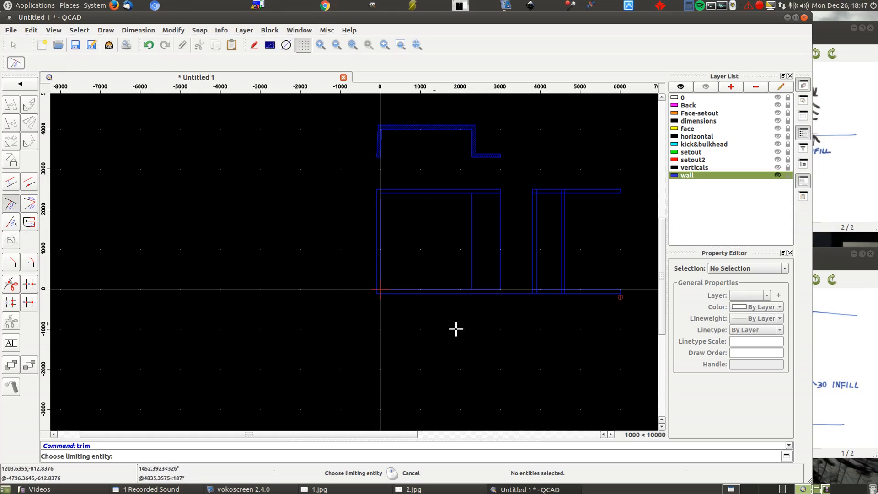
left_click(484, 293)
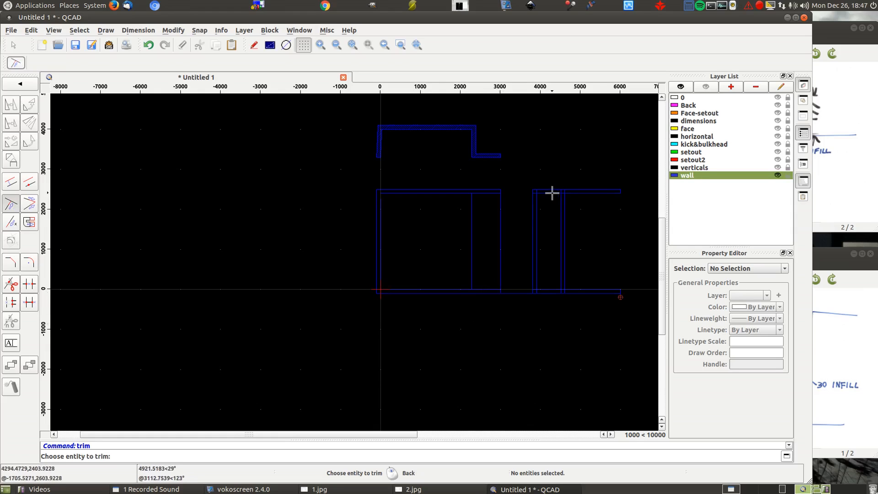
left_click(502, 161)
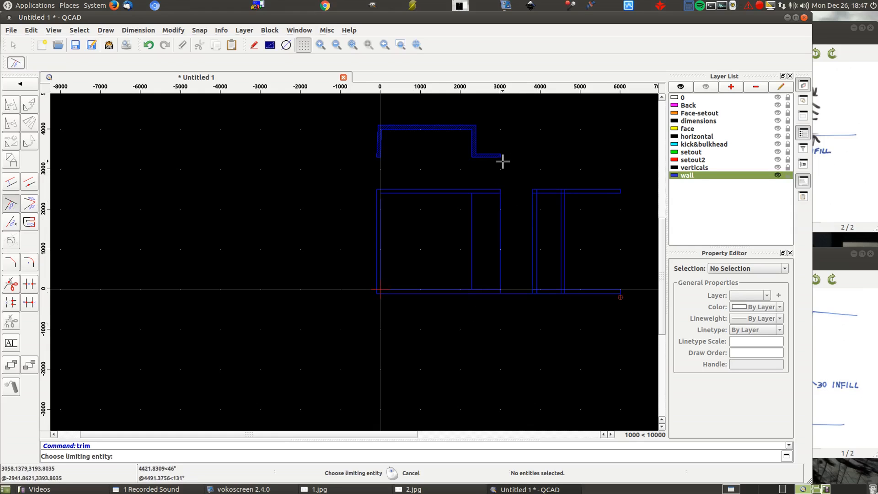
key("t")
key("m")
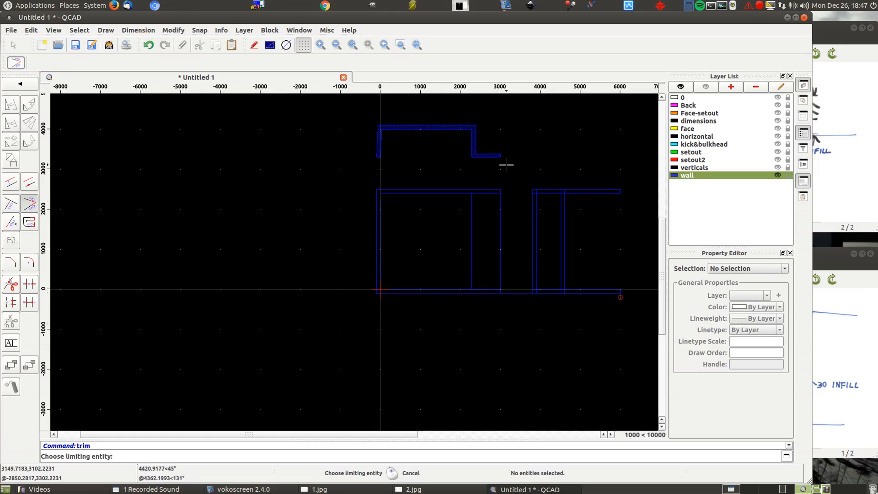
- Break out the floor segments between the views, the elevation's right wall line between ceiling and floor, and the side view's surplus return wall segments
left_click(29, 285)
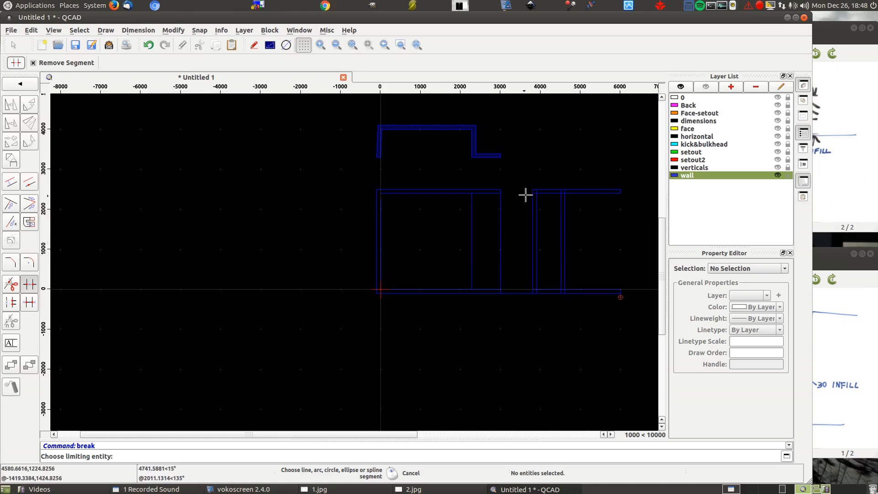
scroll(525, 194, "up", 5)
left_click(488, 198)
left_click(494, 193)
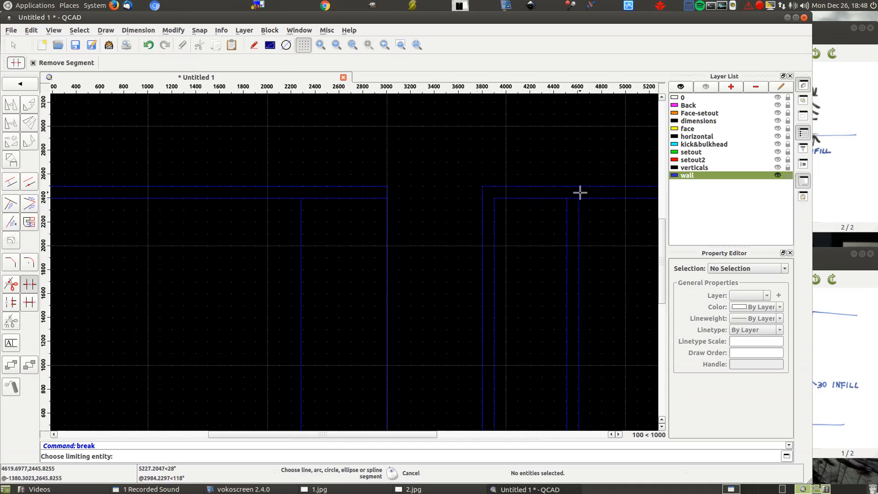
scroll(530, 192, "down", 4)
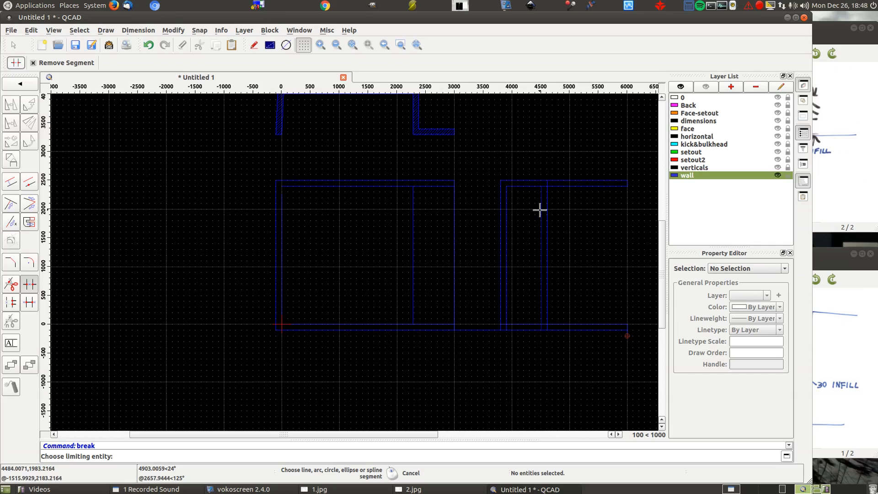
left_click(542, 214)
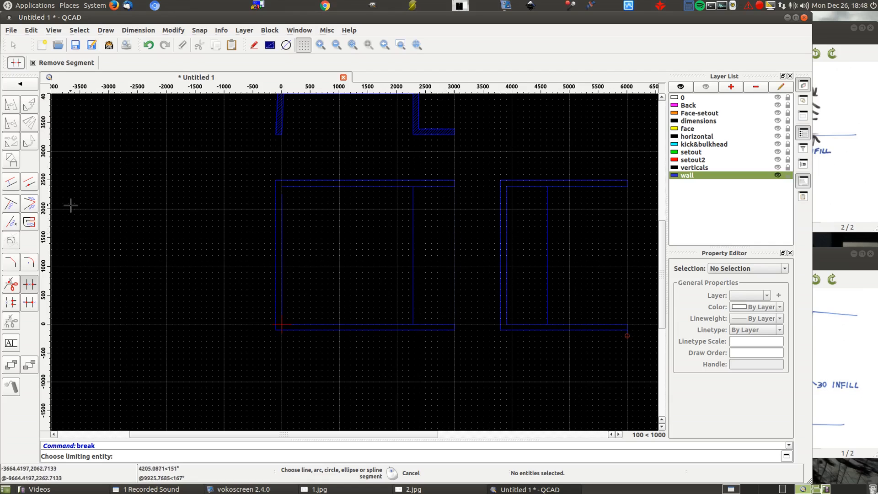
- Trim the elevation's inner left wall line and inner ceiling line to meet at their corner
right_click(121, 213)
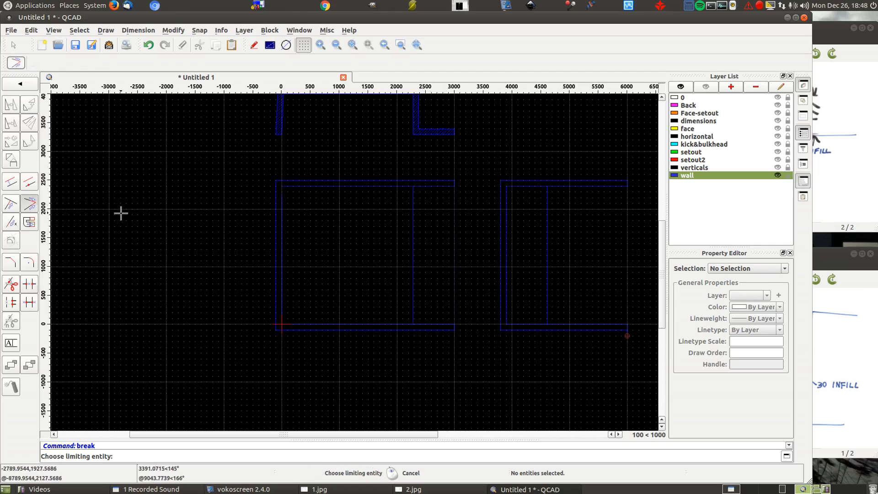
left_click(283, 233)
right_click(289, 186)
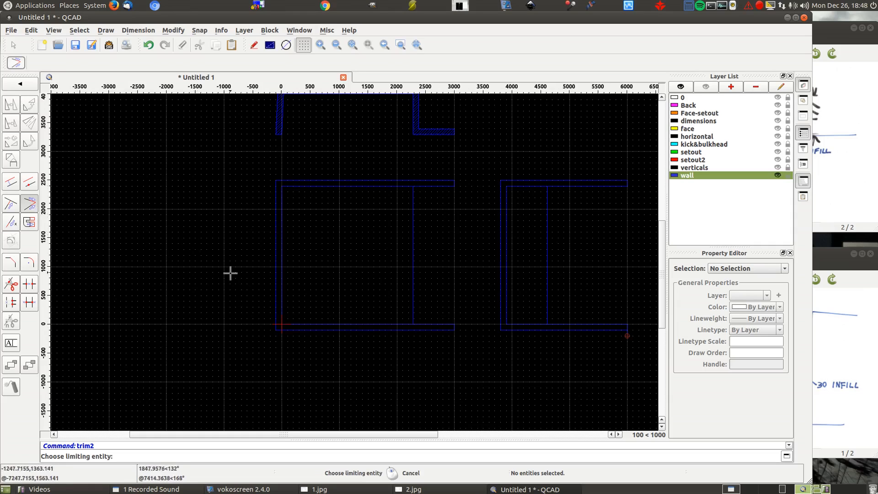
- Select the contour of the elevation's wall, ceiling and floor outline, try to hatch it, and clear the selection
left_click(79, 30)
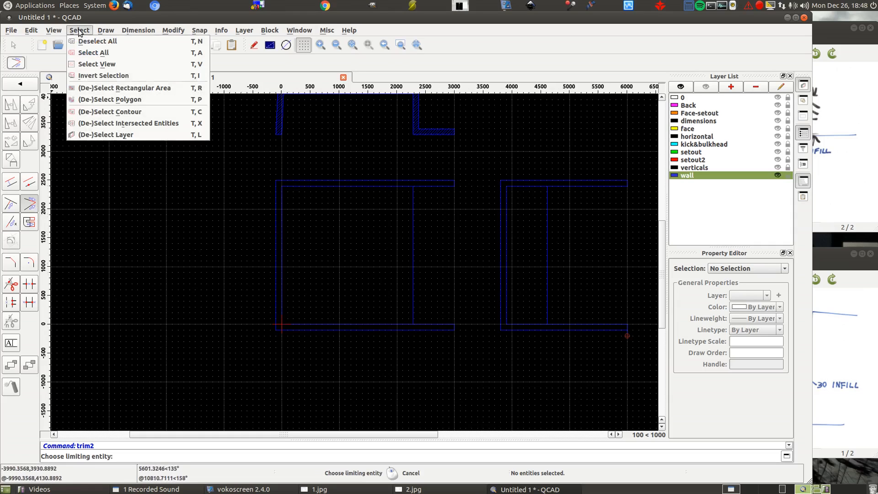
left_click(109, 114)
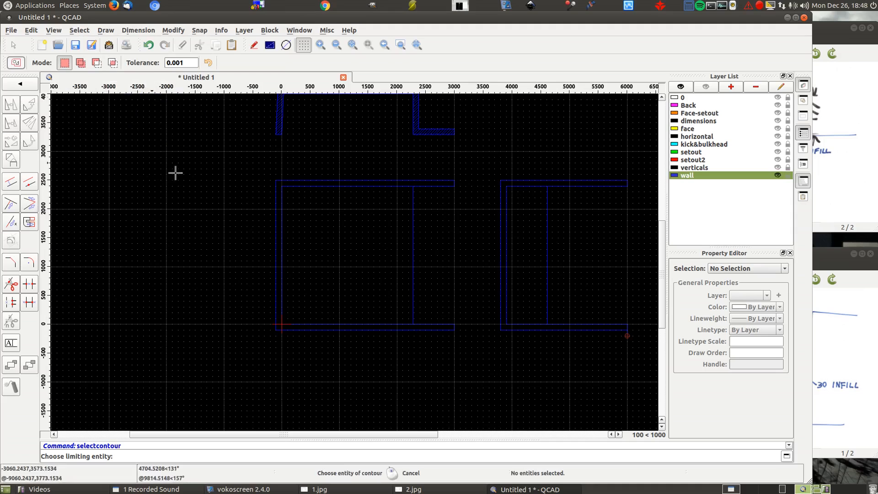
left_click(276, 181)
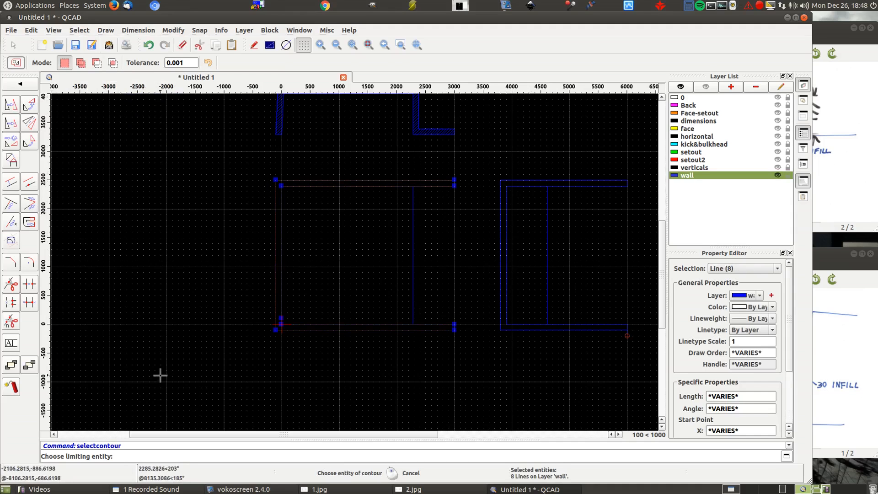
right_click(168, 240)
right_click(167, 240)
right_click(161, 243)
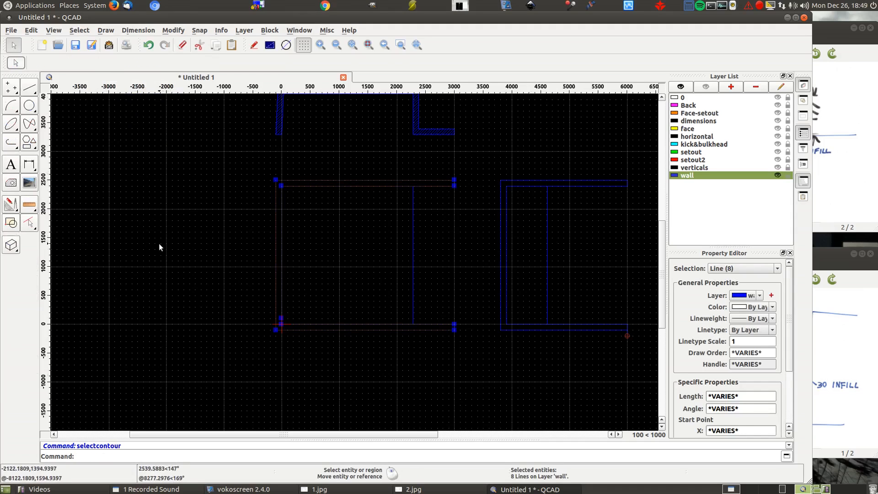
left_click(8, 185)
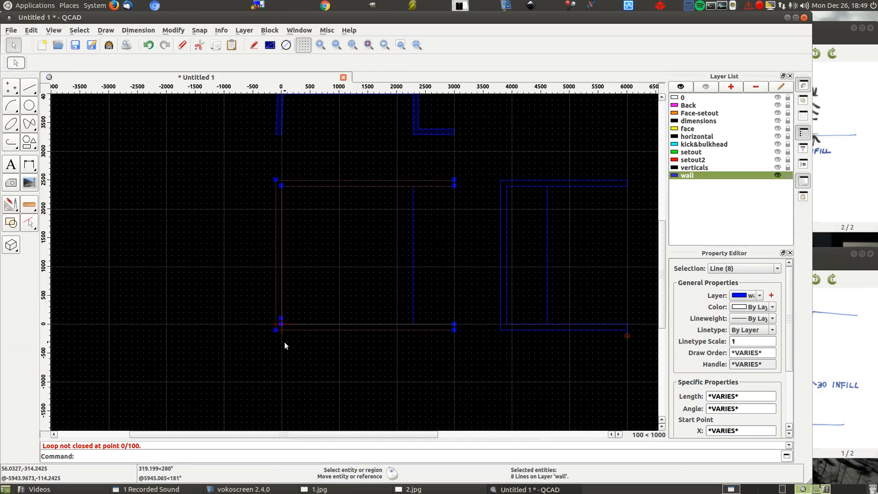
scroll(287, 338, "up", 10)
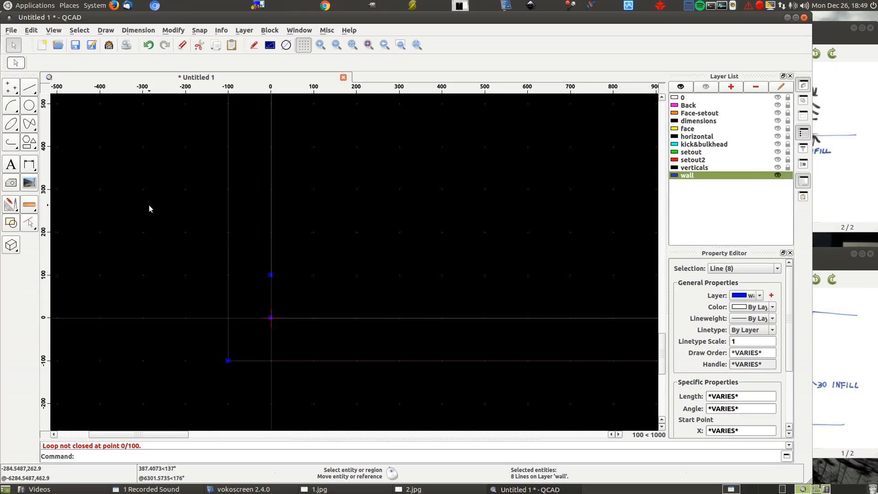
left_click(31, 30)
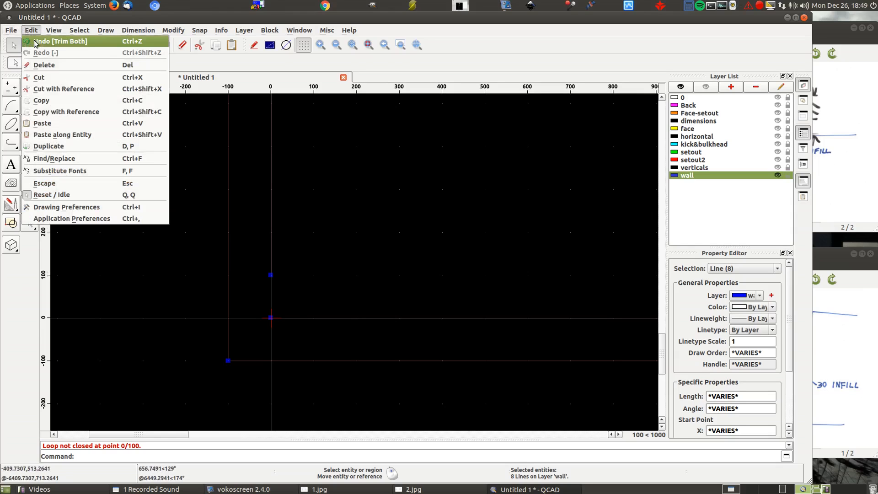
left_click(228, 240)
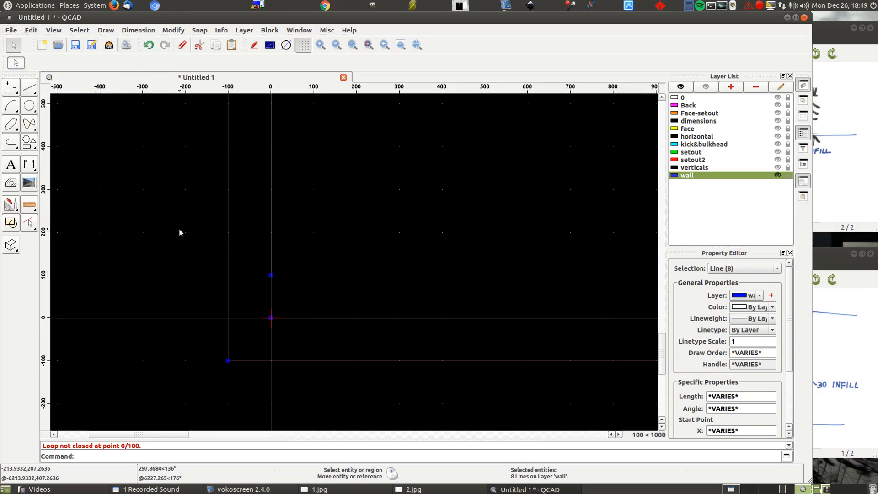
key("Escape")
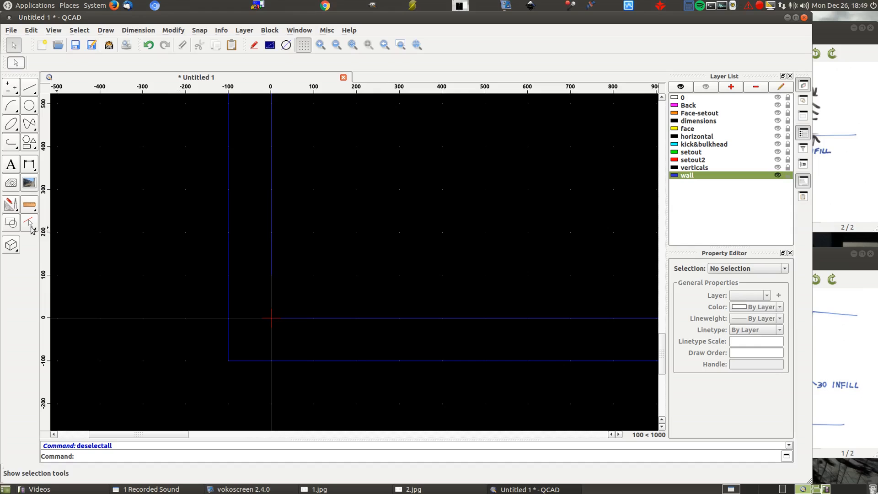
- Trim the elevation's inner left wall line and inner floor line to meet at the origin corner
left_click(10, 200)
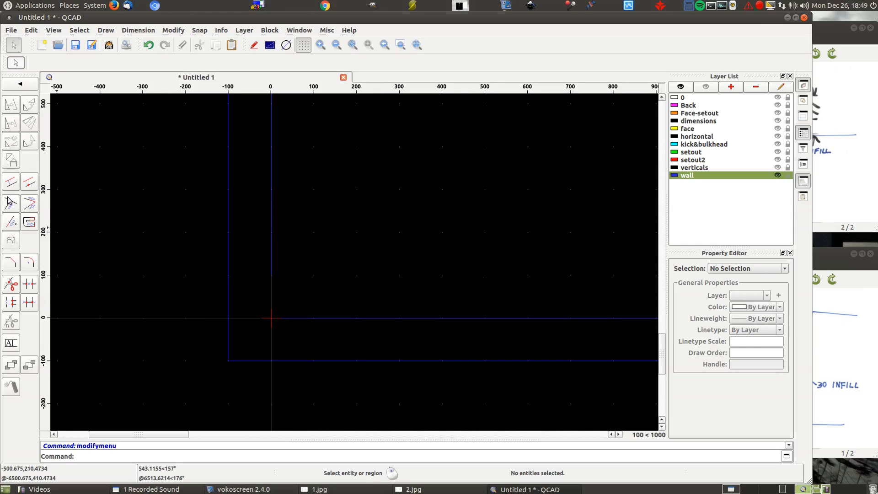
left_click(29, 204)
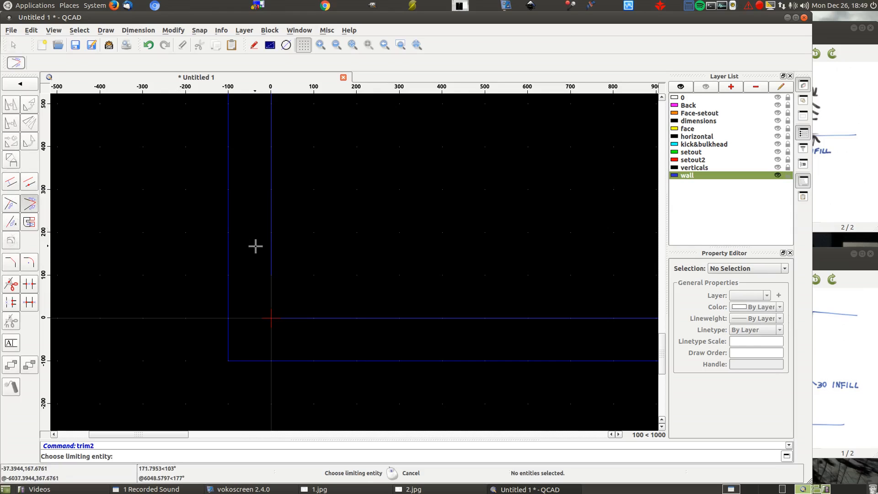
left_click(321, 318)
scroll(149, 201, "down", 6)
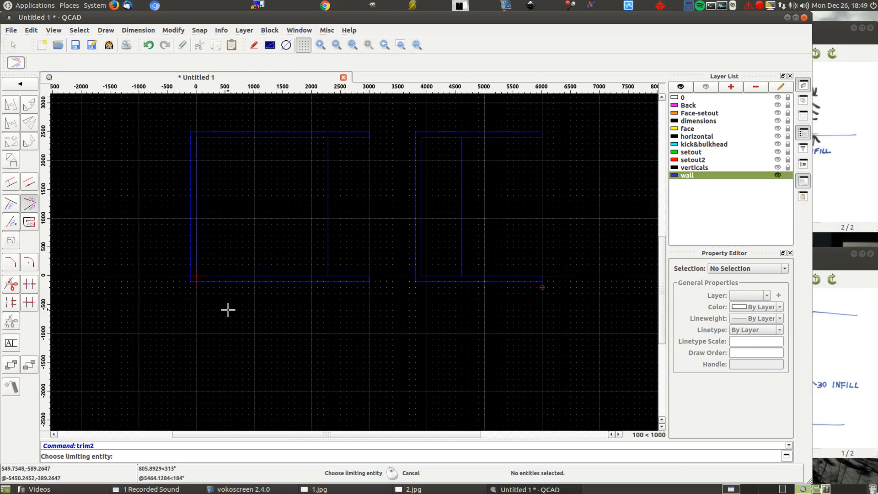
- Select the contour of the elevation's wall, ceiling and floor outline and hatch it with ANSI31 at scale 10, angle 0
left_click(73, 29)
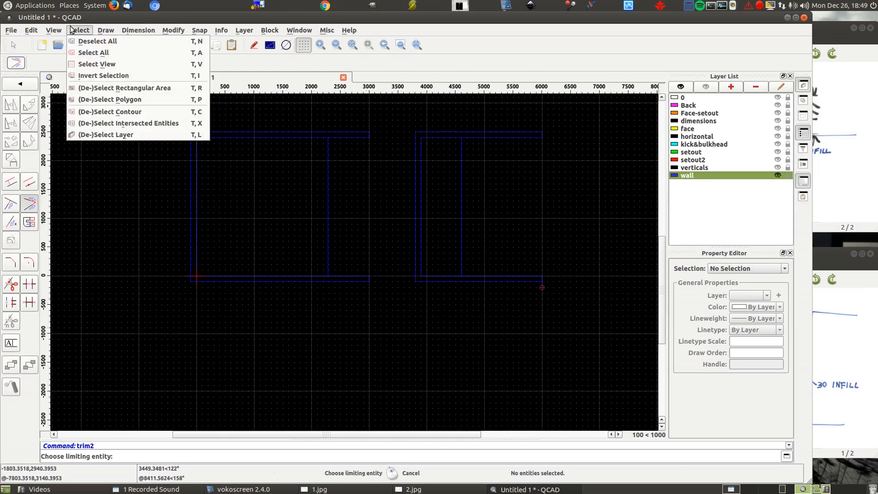
left_click(110, 112)
left_click(191, 145)
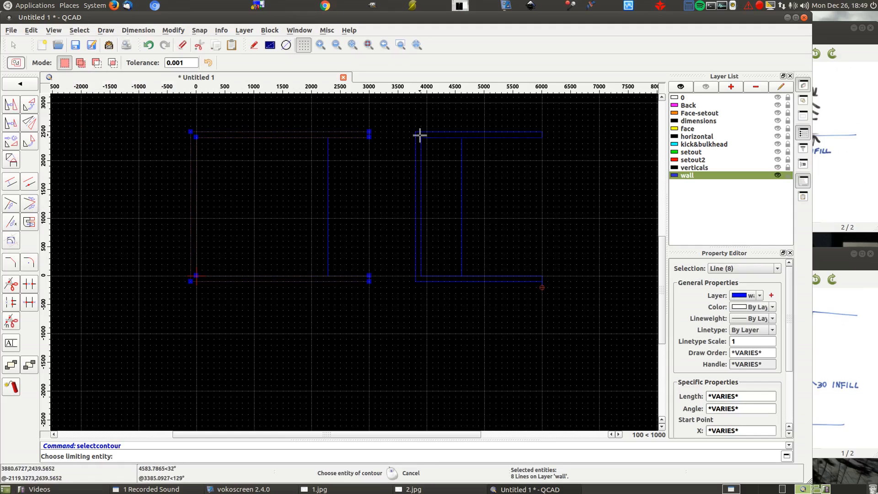
right_click(112, 261)
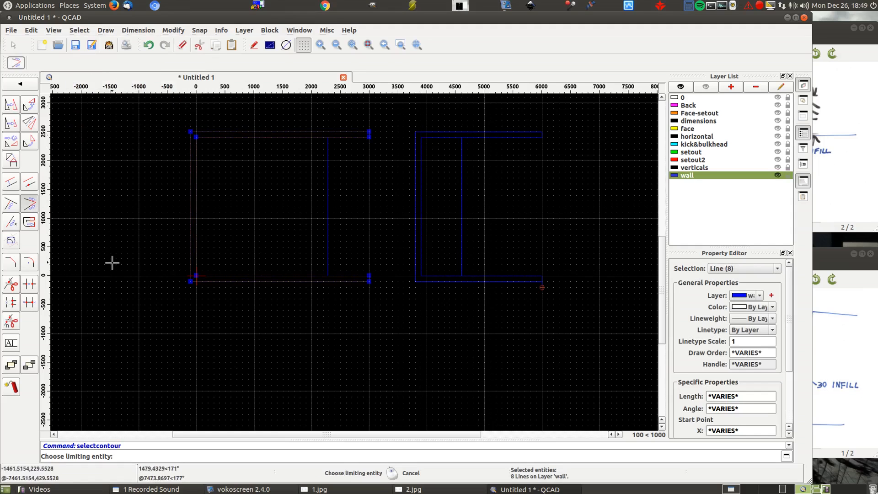
right_click(108, 269)
left_click(11, 183)
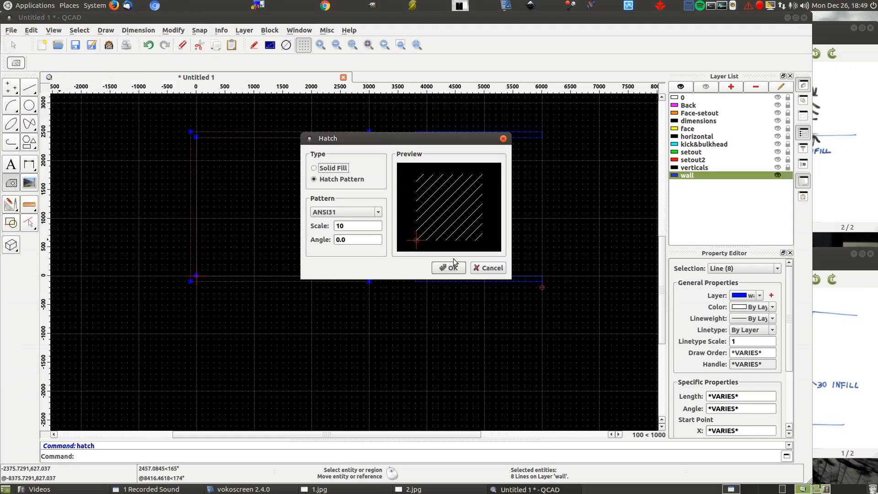
left_click(450, 269)
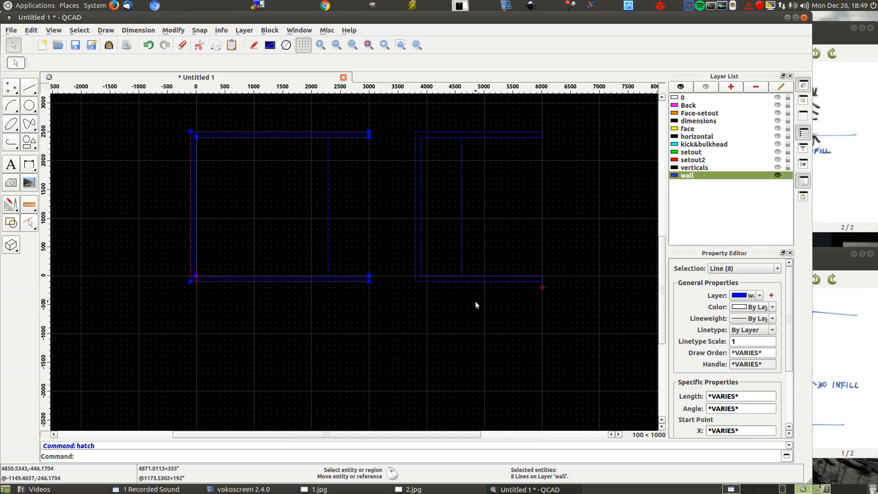
- Trim the end line of the side view's floor to meet the lower floor line
scroll(543, 289, "up", 8)
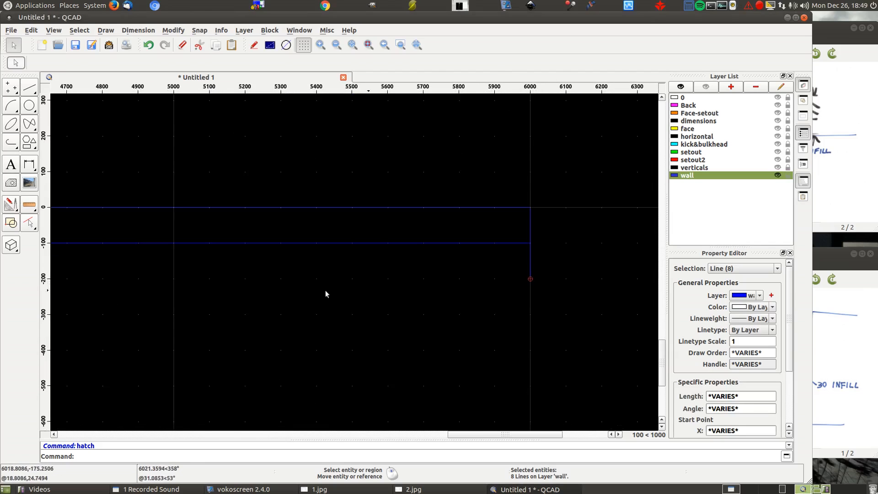
left_click(11, 205)
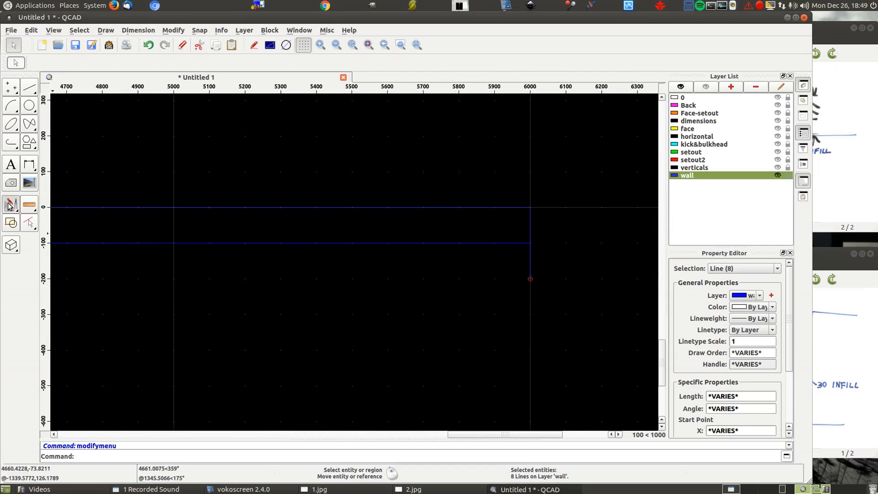
left_click(31, 208)
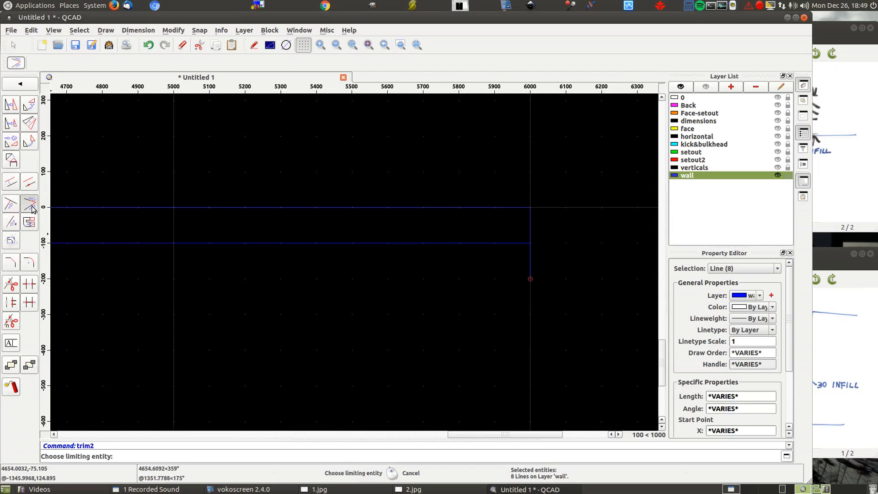
right_click(530, 232)
scroll(594, 204, "down", 8)
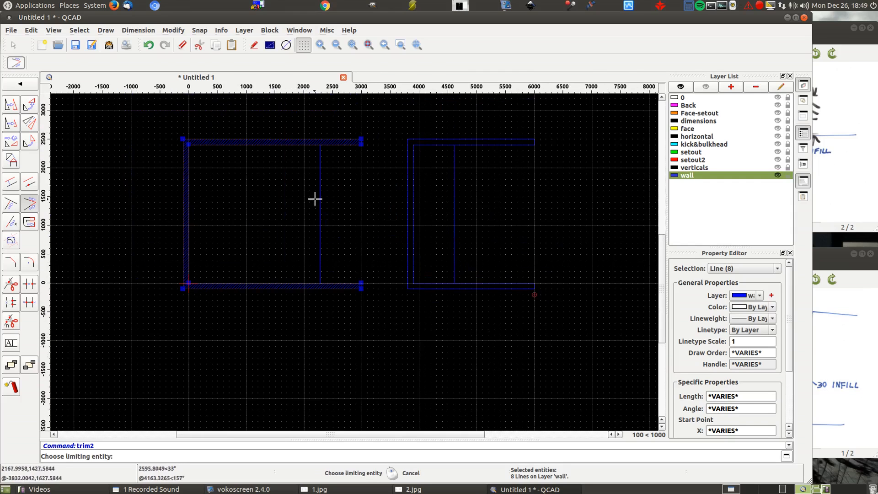
- Hatch the contour of the side view's wall, ceiling and floor outline with ANSI31 at scale 10, and clear the selection
left_click(80, 30)
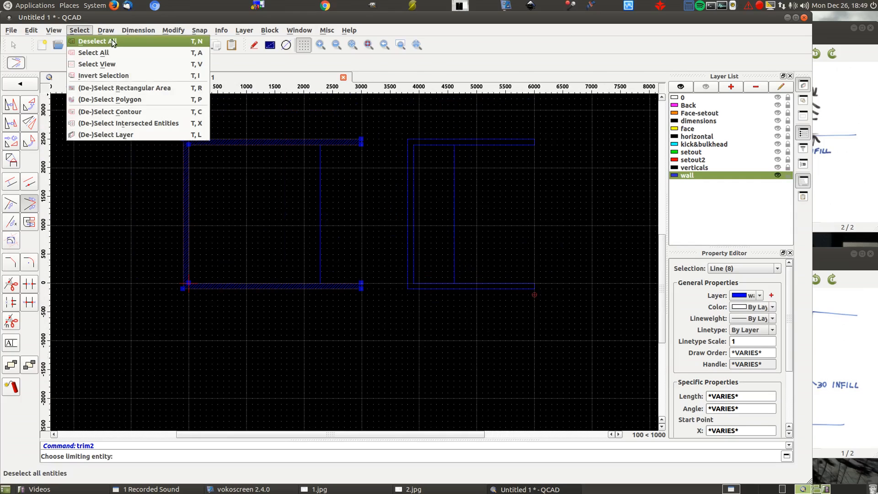
left_click(433, 114)
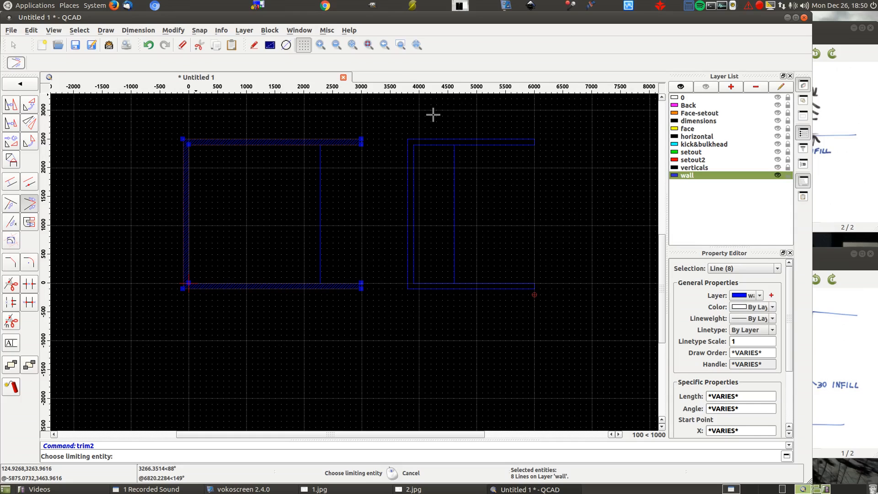
key("t")
key("c")
left_click(433, 138)
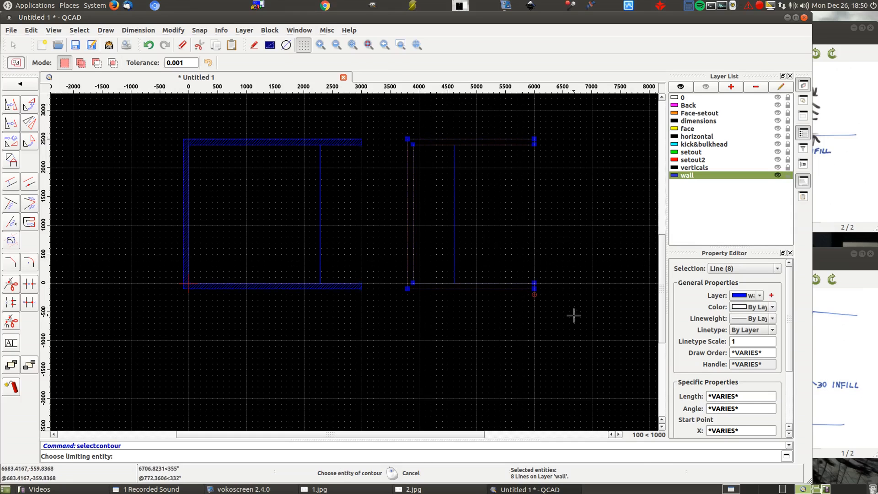
right_click(114, 276)
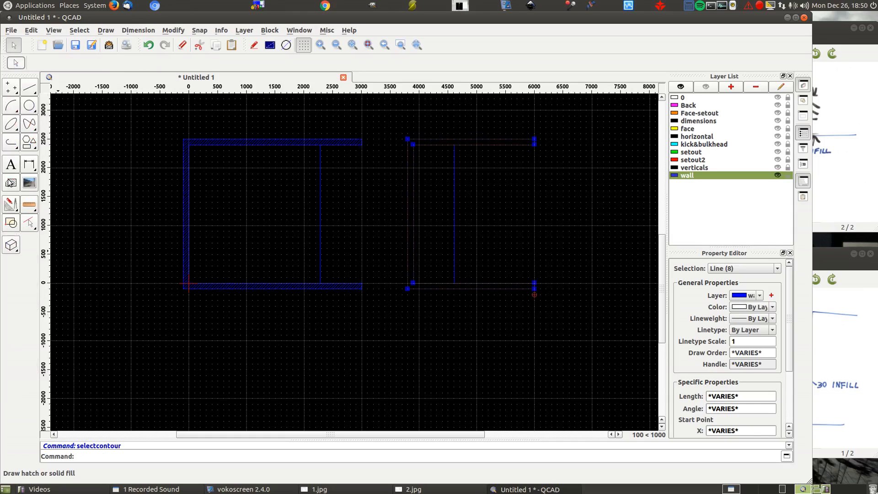
left_click(10, 183)
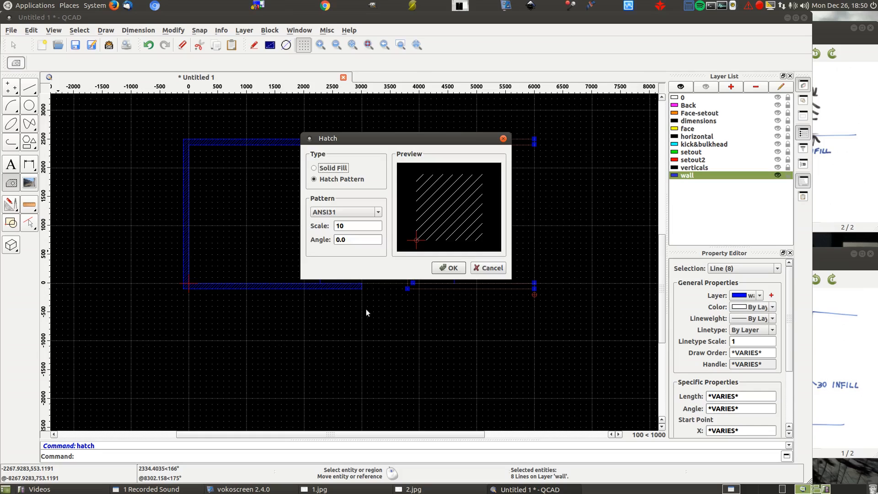
left_click(448, 268)
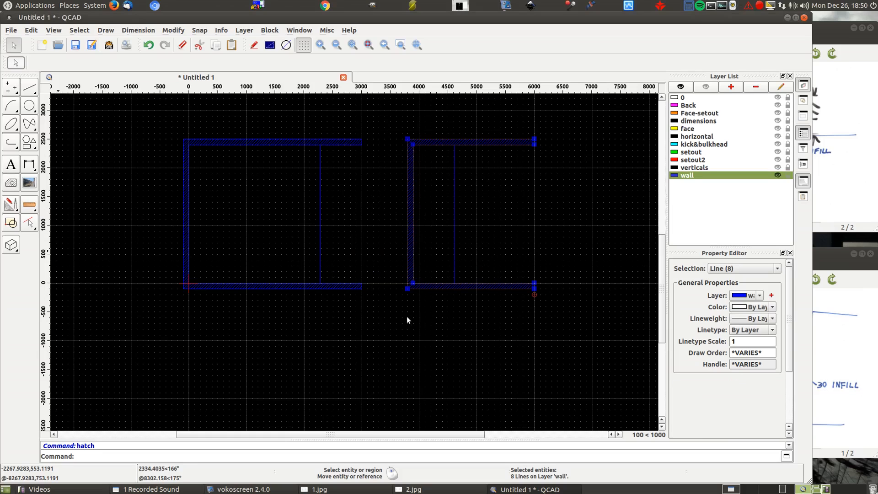
left_click(397, 341)
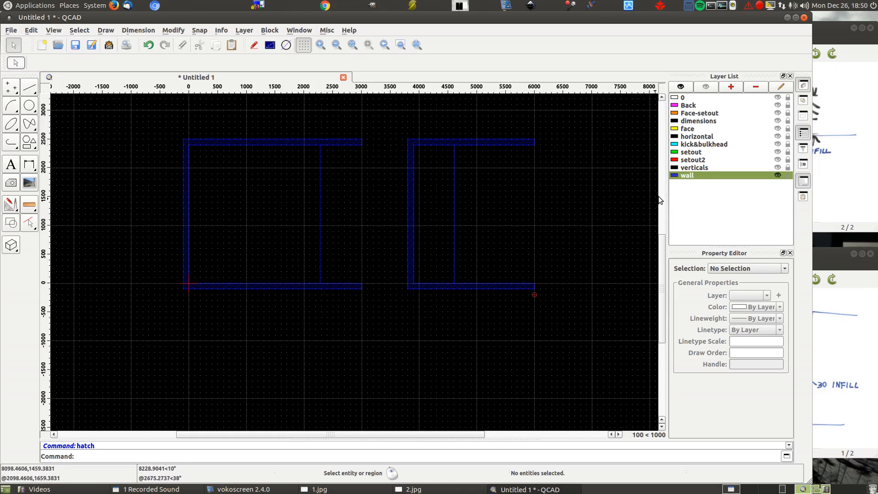
- Show all layers, and hide the setout2, setout and Face-setout layers
left_click(687, 89)
left_click(778, 160)
left_click(778, 152)
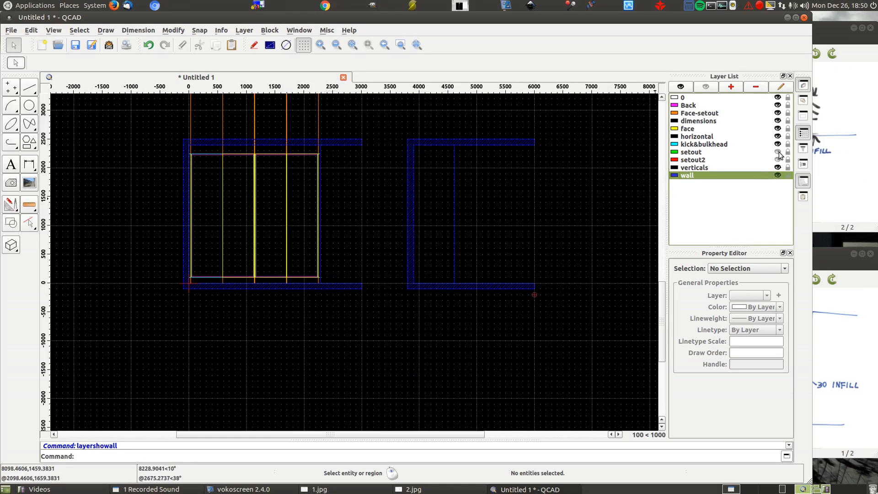
left_click(778, 113)
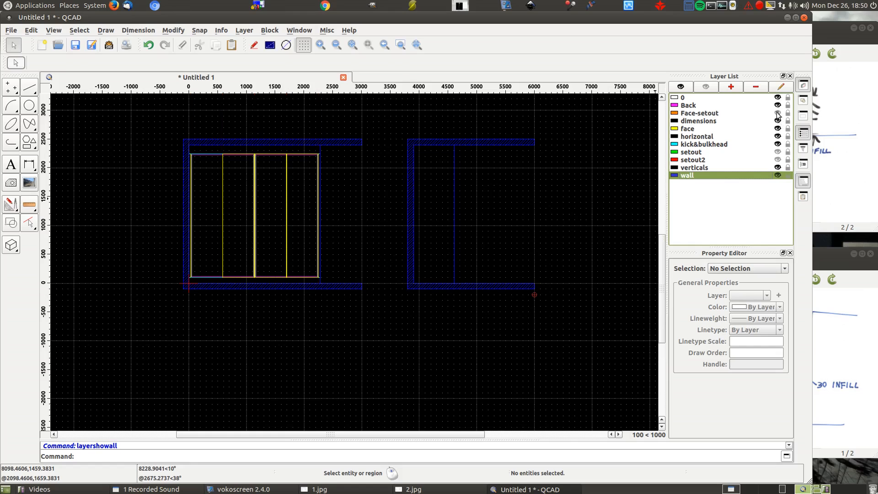
scroll(618, 221, "down", 3)
scroll(606, 146, "up", 3)
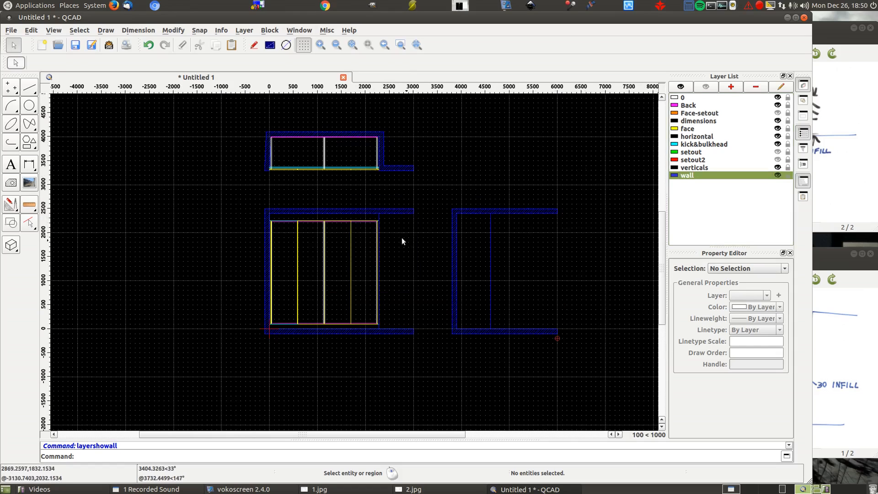
- Preview the drawing for printing in black and white on a landscape page, with the drawing fitted to the page
left_click(126, 45)
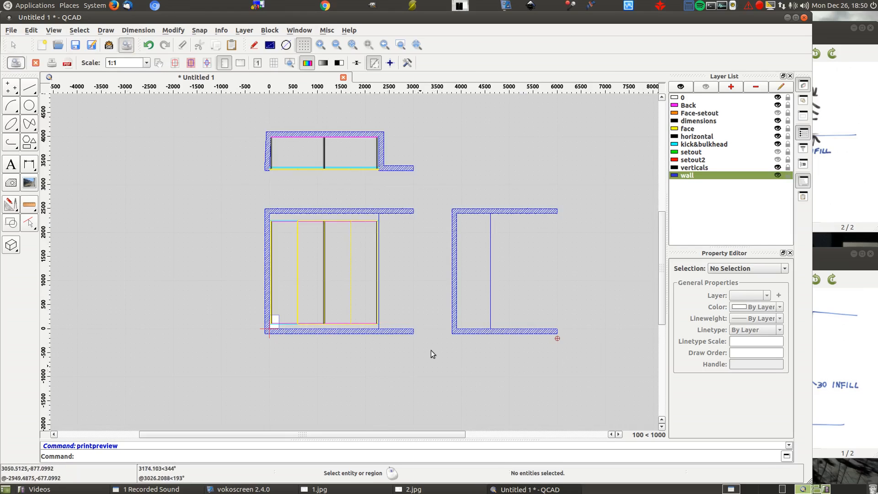
left_click(338, 64)
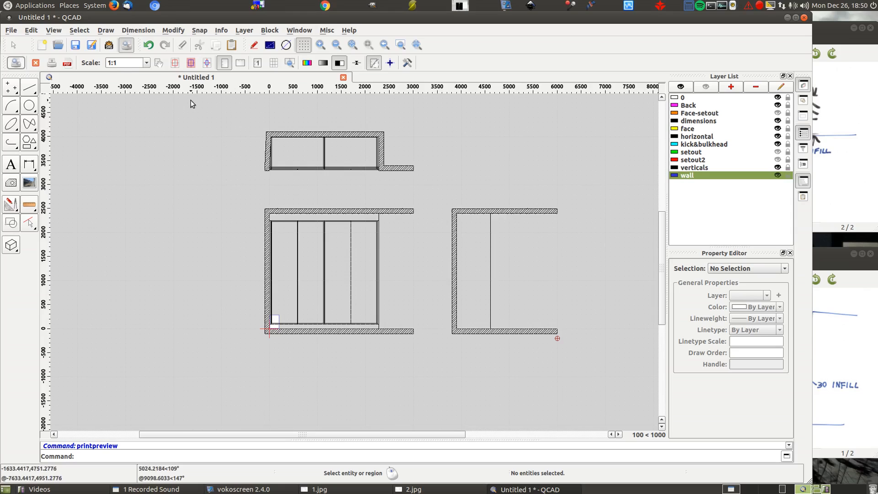
left_click(174, 63)
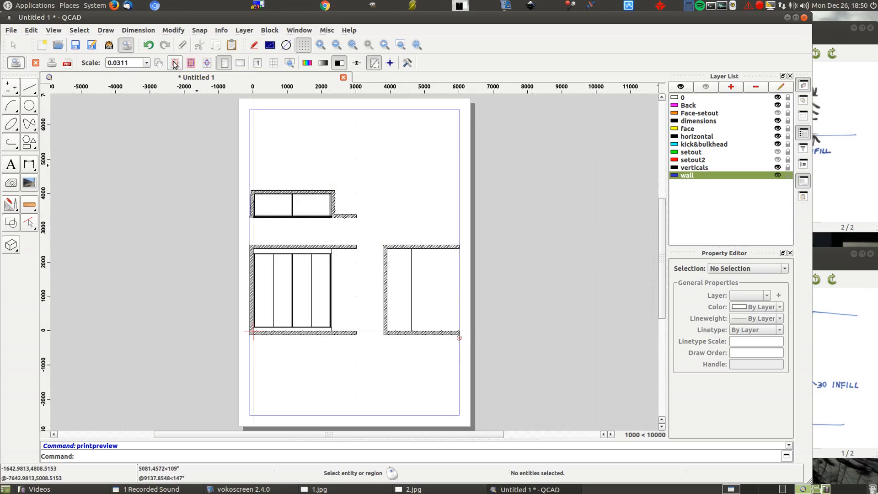
left_click(241, 65)
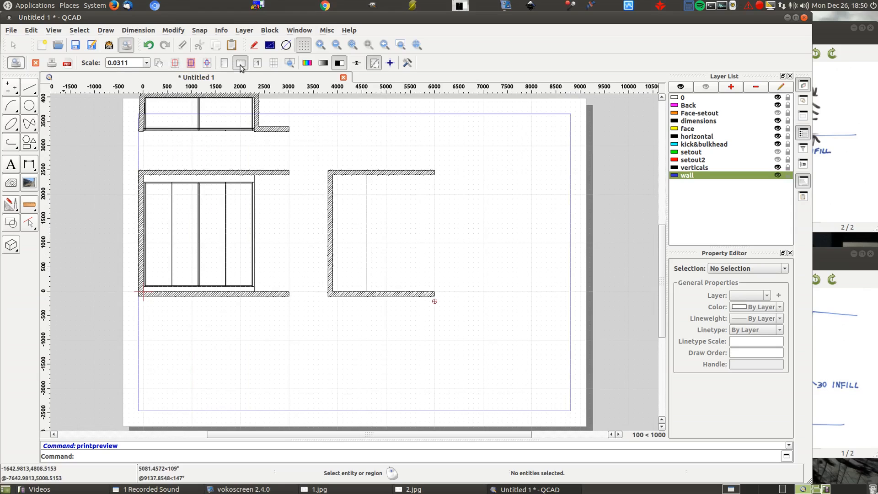
left_click(191, 63)
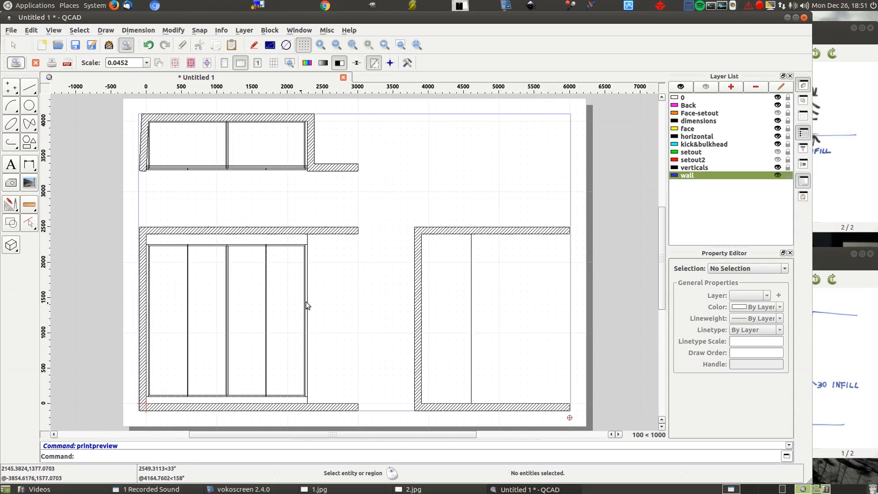
- Hide the horizontal, verticals and Back layers in the print preview, and close the preview
left_click(778, 136)
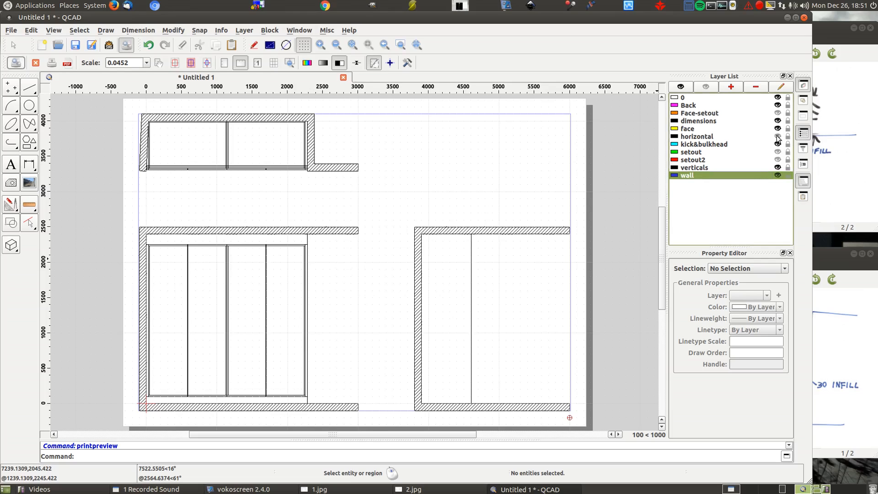
left_click(778, 167)
left_click(779, 105)
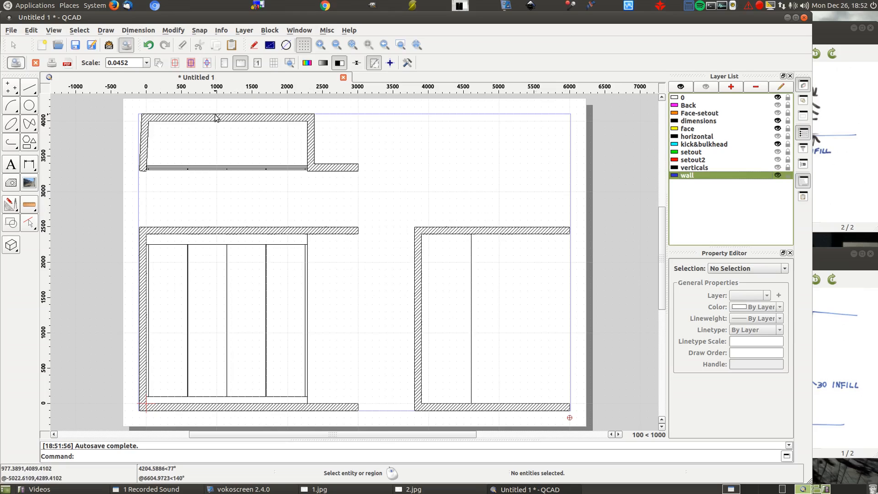
left_click(126, 45)
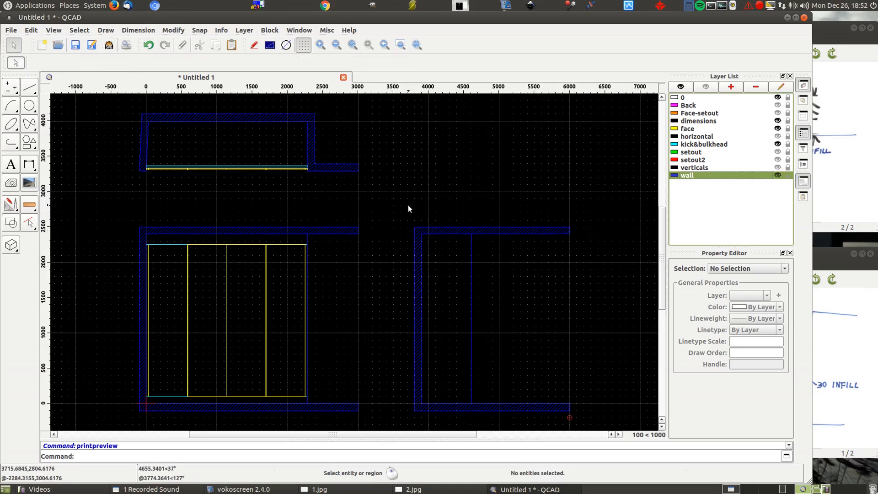
- Turn every layer back on, and hide only the setout2 and setout layers
left_click(680, 87)
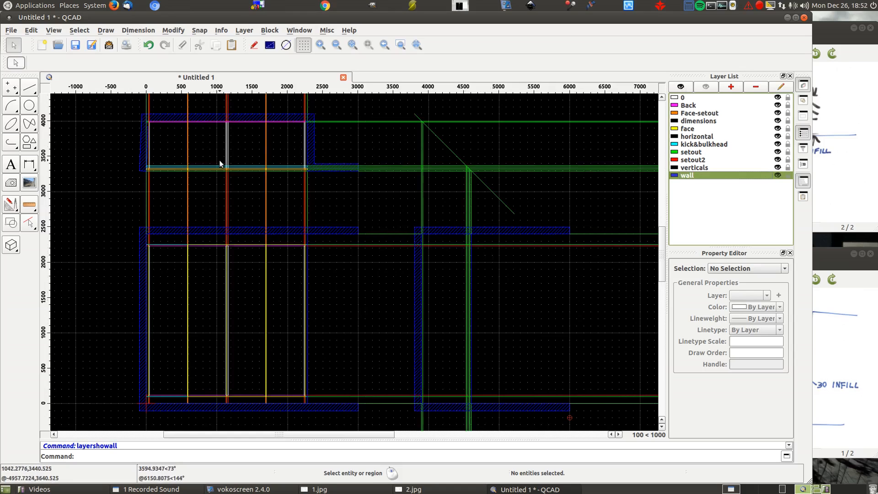
left_click(777, 160)
left_click(778, 152)
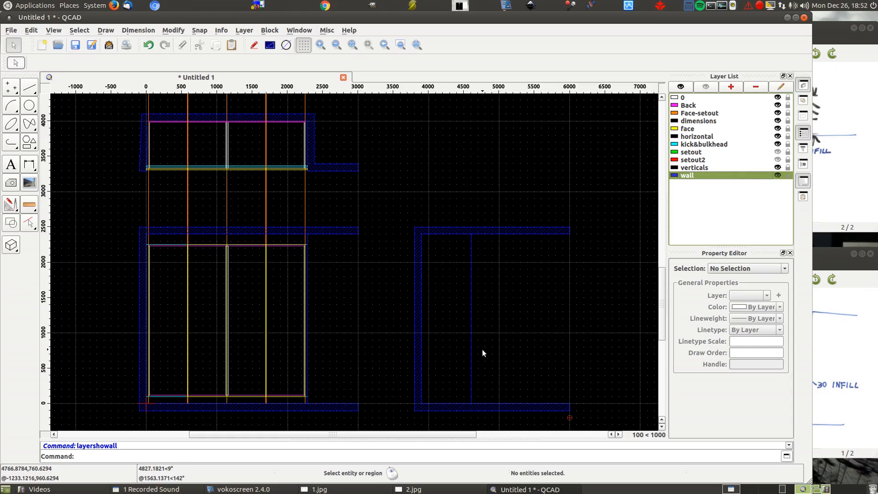
- Show all layers, and draw the 16 x 150 bulkhead rectangle on the kick&bulkhead layer below the side view's ceiling
left_click(686, 86)
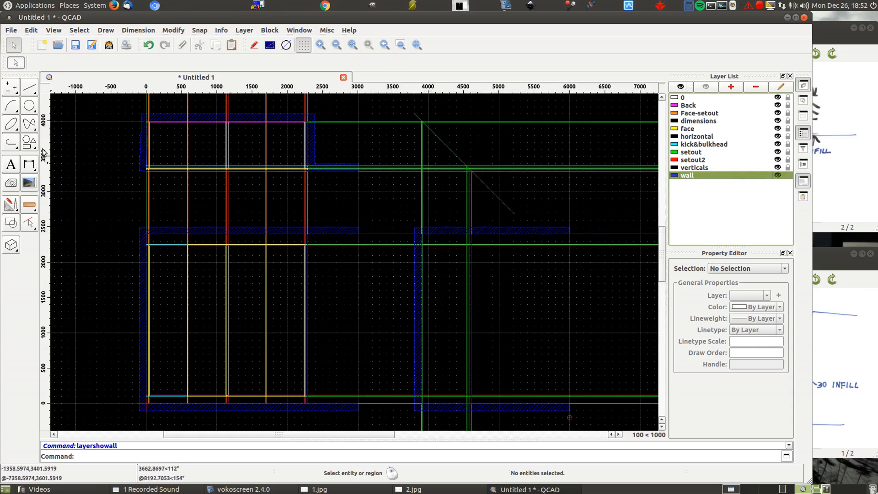
left_click(29, 142)
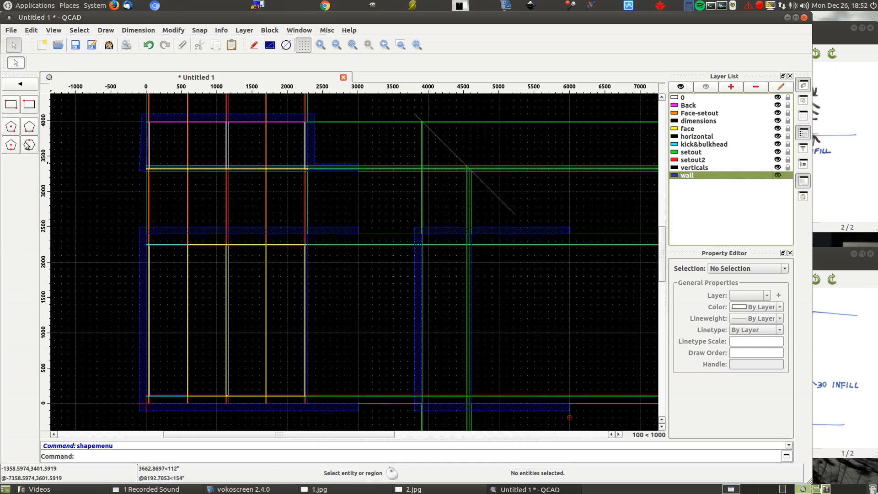
left_click(11, 105)
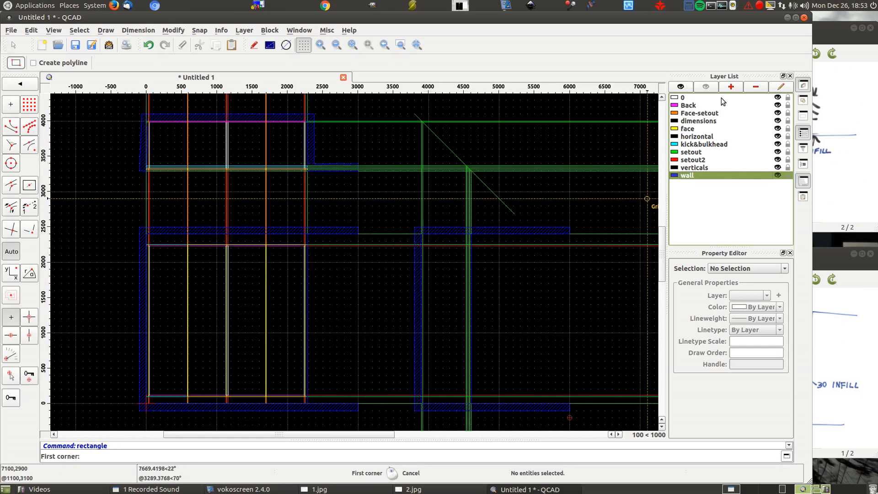
left_click(723, 144)
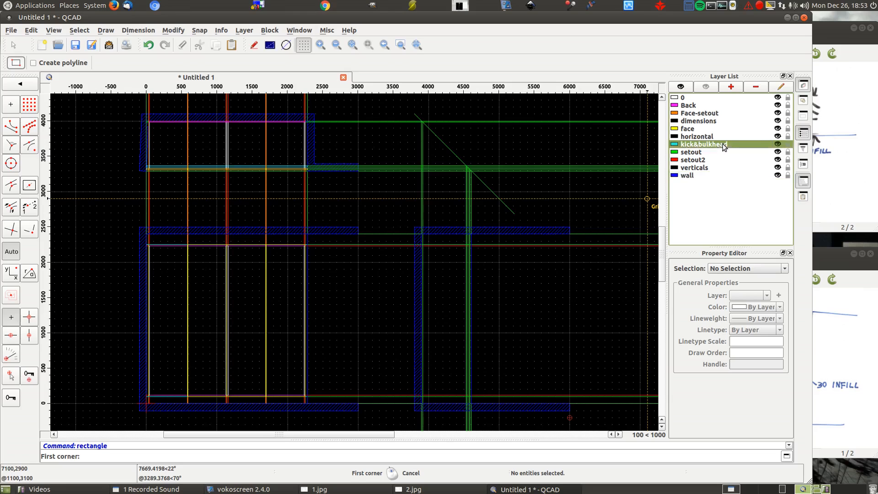
scroll(466, 234, "up", 5)
scroll(504, 297, "up", 5)
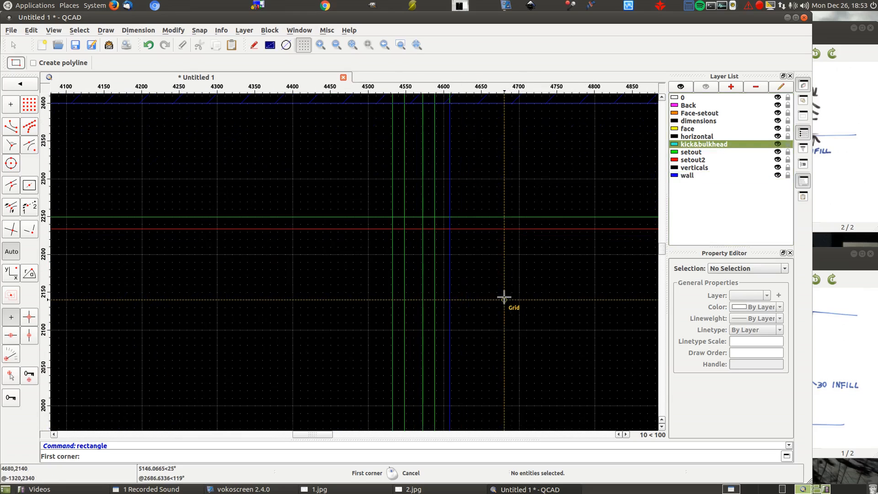
left_click(392, 217)
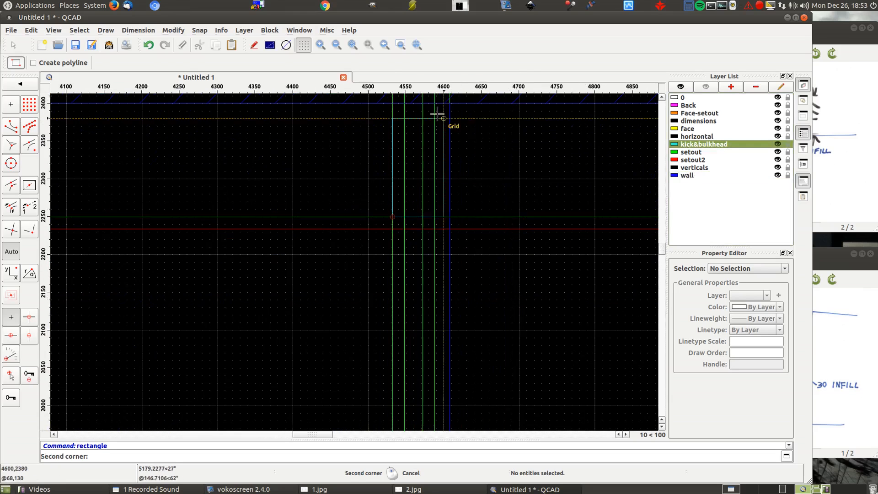
left_click(404, 101)
- Draw the 16 x 100 kick rectangle on the floor of the side view, between the matching setout lines
scroll(470, 118, "down", 9)
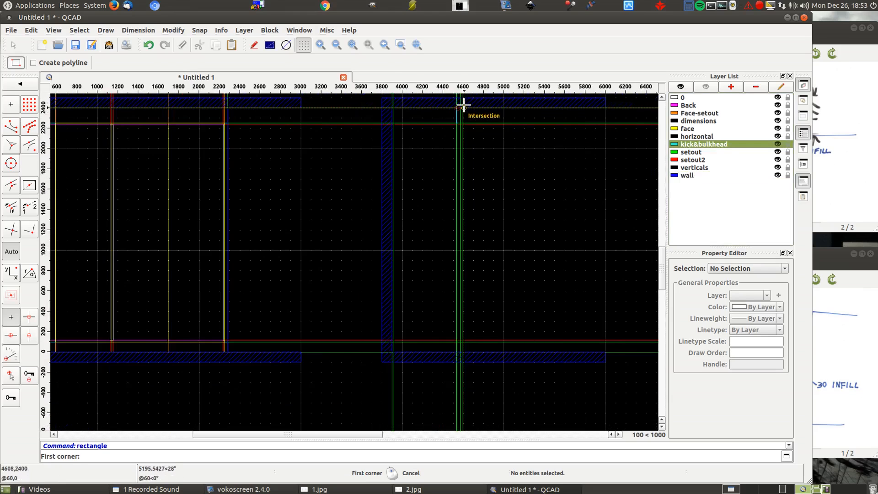
scroll(459, 362, "up", 6)
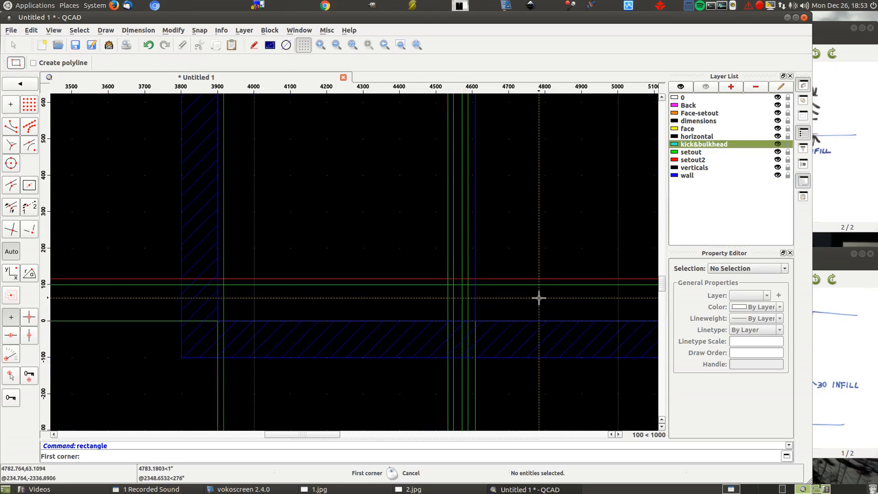
scroll(513, 305, "up", 3)
left_click(350, 346)
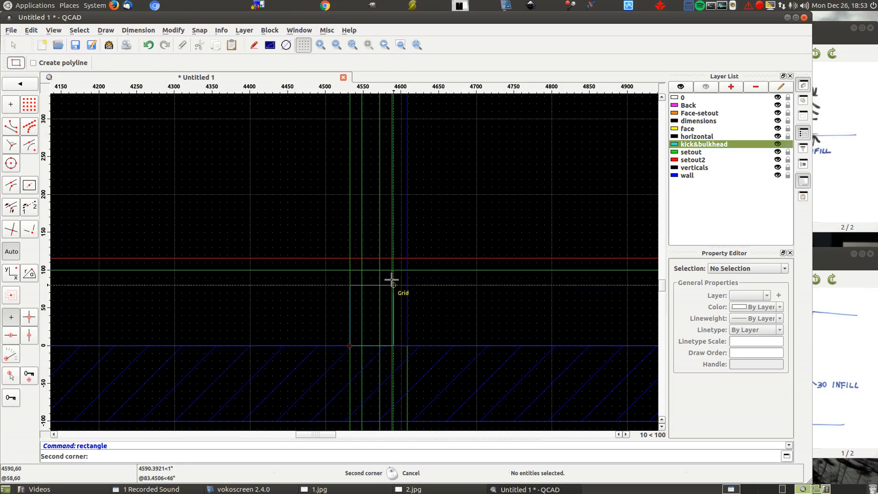
left_click(360, 271)
- On the face layer, draw the door's 16 x 2150 rectangle at the front of the side view's cupboard
scroll(473, 165, "down", 9)
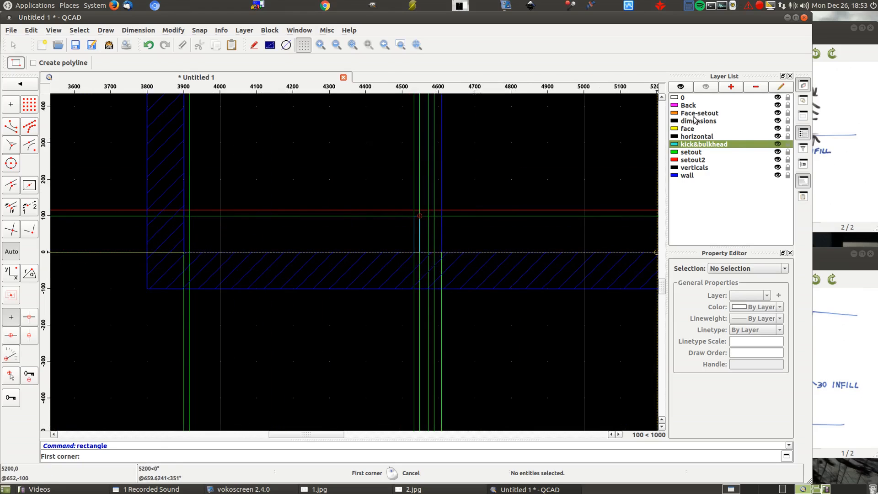
left_click(688, 129)
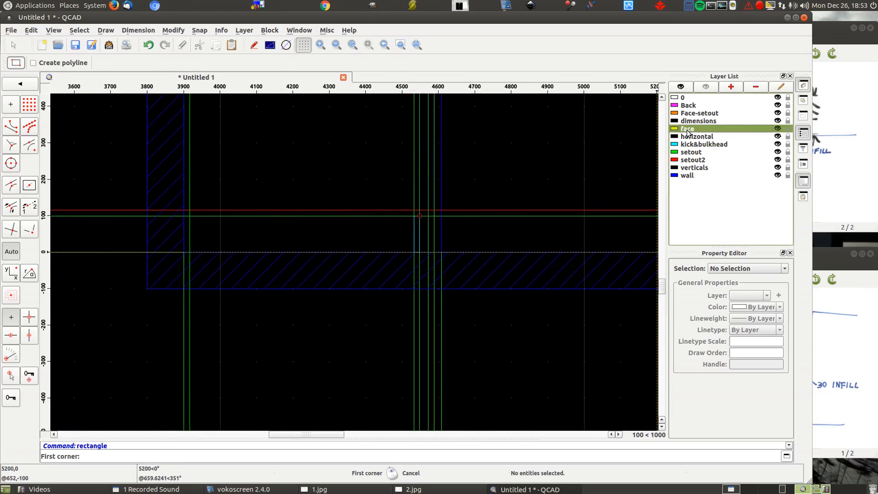
left_click(426, 215)
scroll(412, 274, "down", 5)
scroll(405, 288, "up", 6)
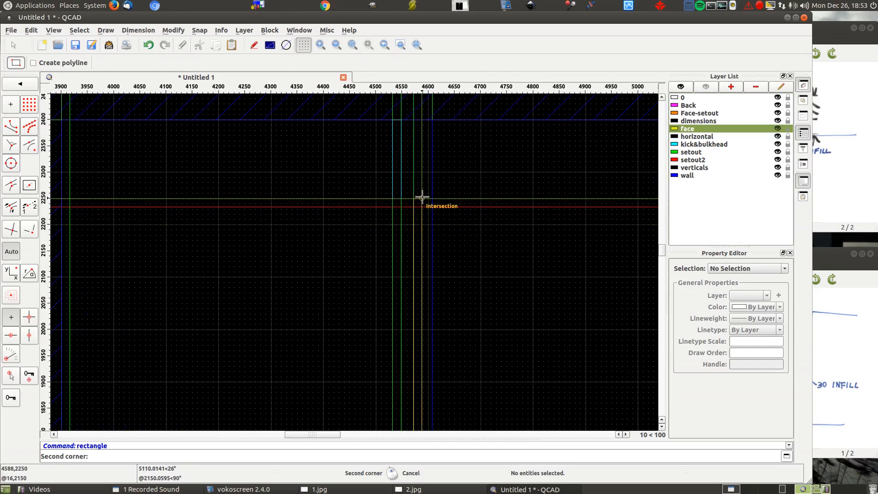
left_click(422, 197)
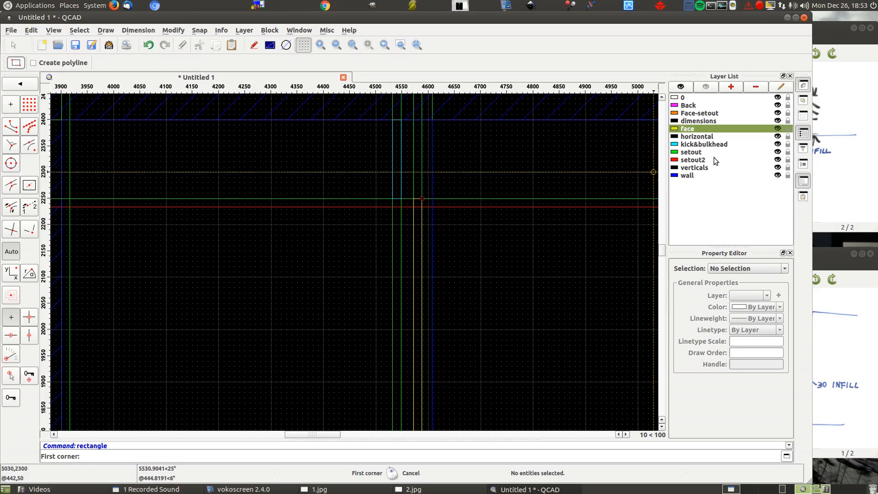
- On the horizontal layer, draw the 672 x 16 top panel in the side view from the door's inner face to the wall
left_click(697, 136)
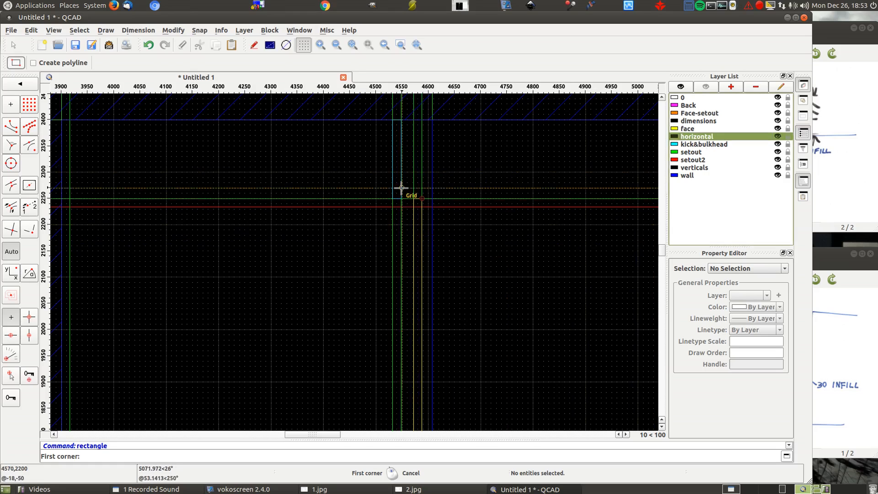
scroll(404, 190, "up", 5)
left_click(438, 220)
scroll(594, 129, "down", 2)
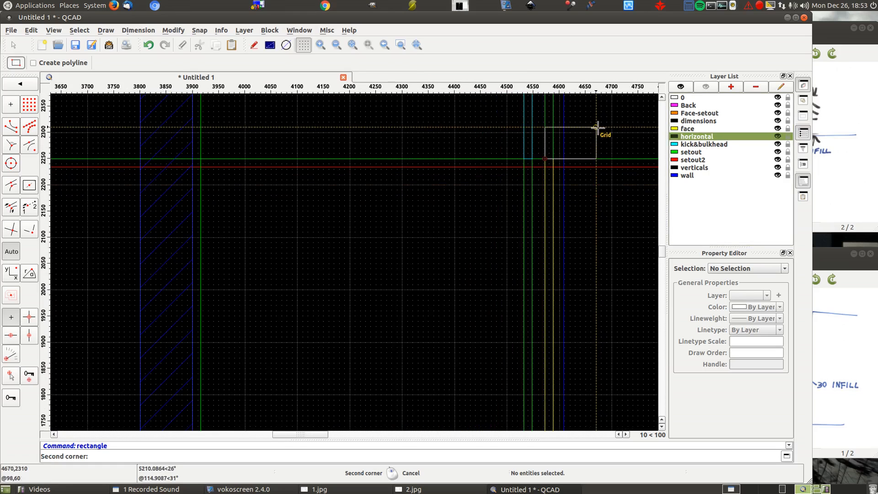
left_click(193, 167)
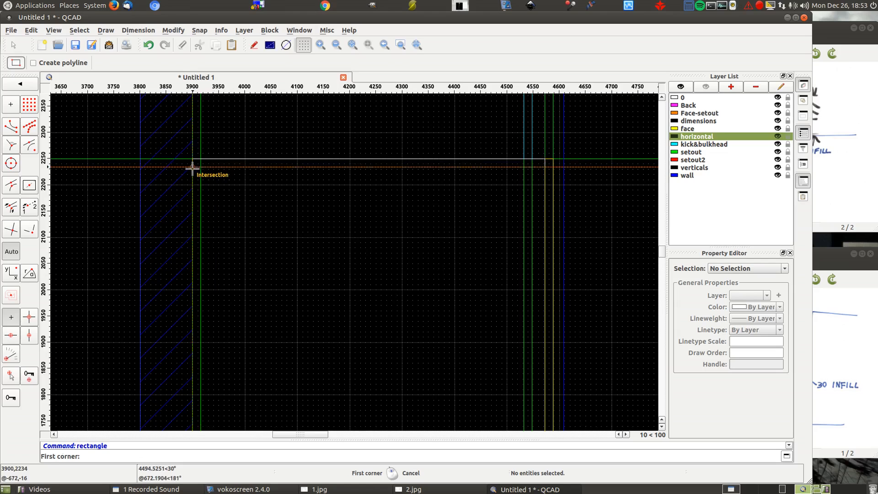
- Draw the 672 x 16 bottom panel in the side view from the wall to the door's inner face, above the kick
scroll(235, 98, "down", 7)
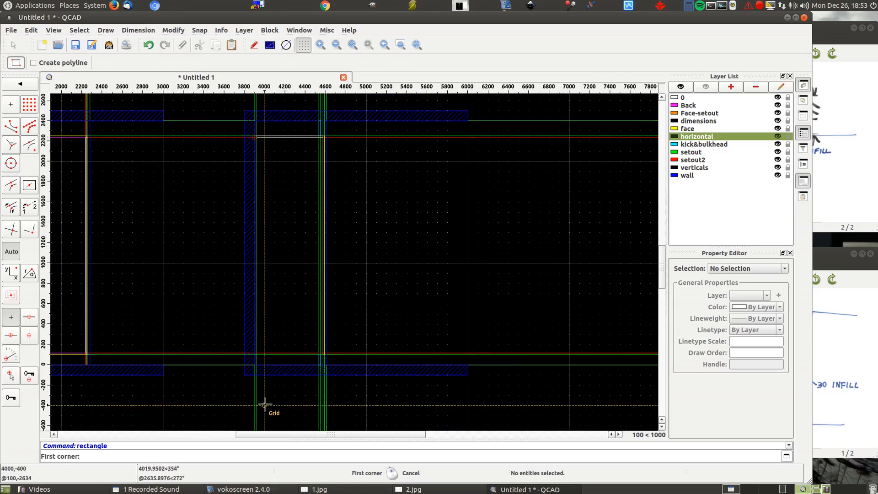
scroll(251, 377, "up", 6)
left_click(257, 309)
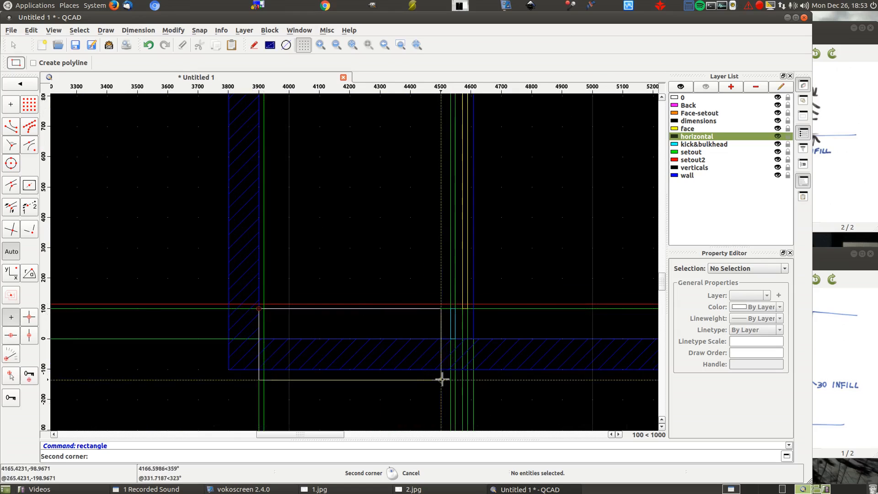
left_click(463, 305)
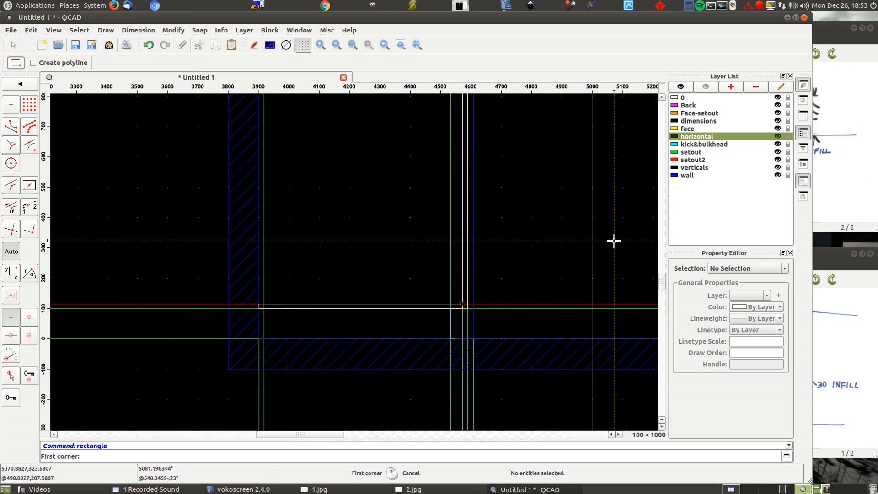
- On the Back layer, draw the 16-wide back panel in the side view along the wall, between the bottom and top panels
left_click(696, 105)
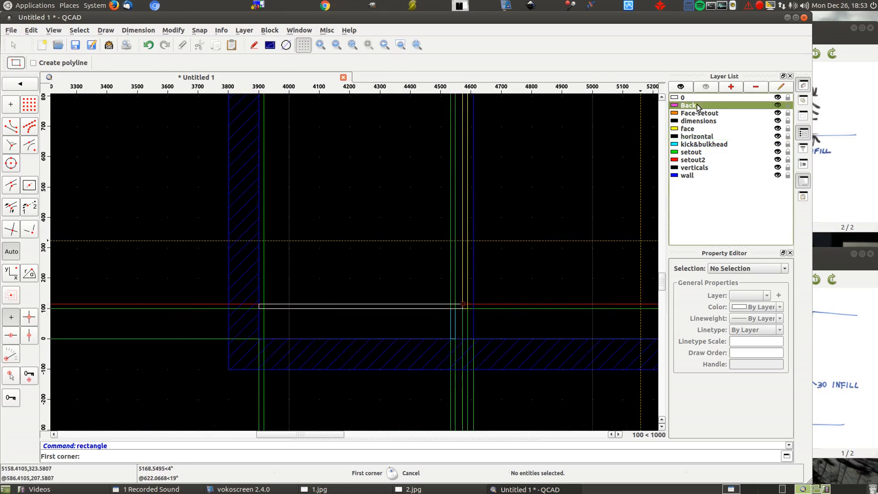
left_click(259, 304)
scroll(233, 352, "down", 3)
scroll(233, 352, "down", 5)
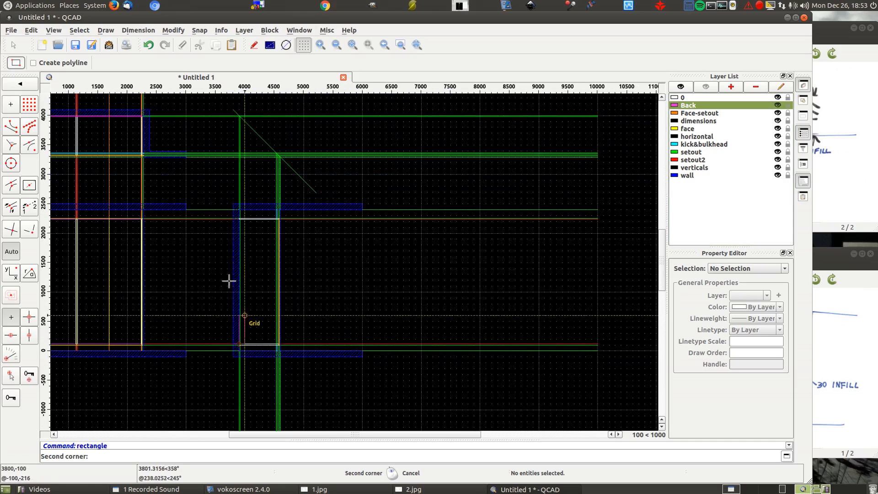
scroll(233, 228, "up", 5)
scroll(244, 219, "up", 6)
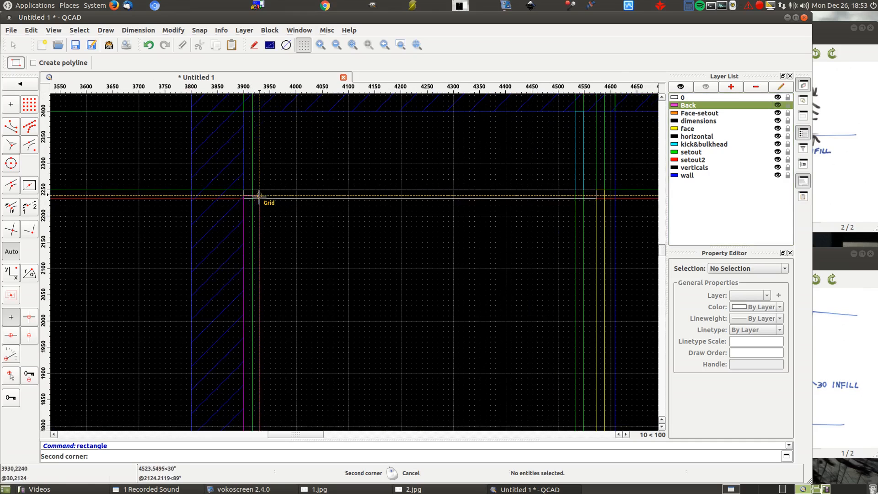
left_click(252, 199)
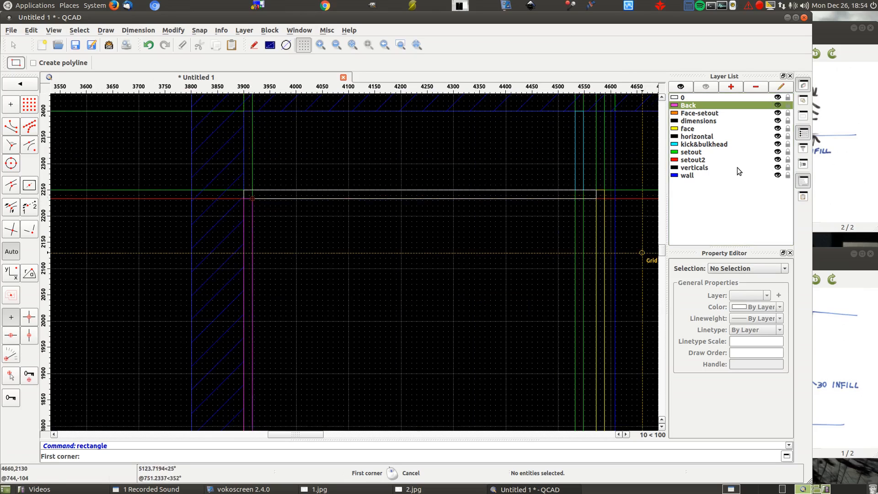
- On the verticals layer, draw the upright panel's rectangle in the side view, enclosed by the top, bottom, back and door
left_click(737, 167)
left_click(596, 198)
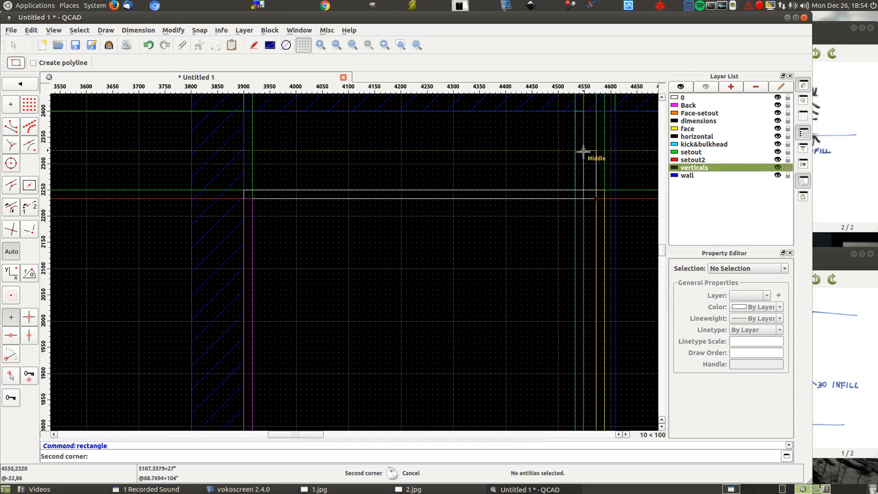
scroll(555, 127, "down", 6)
scroll(528, 290, "up", 6)
left_click(494, 285)
scroll(379, 254, "down", 6)
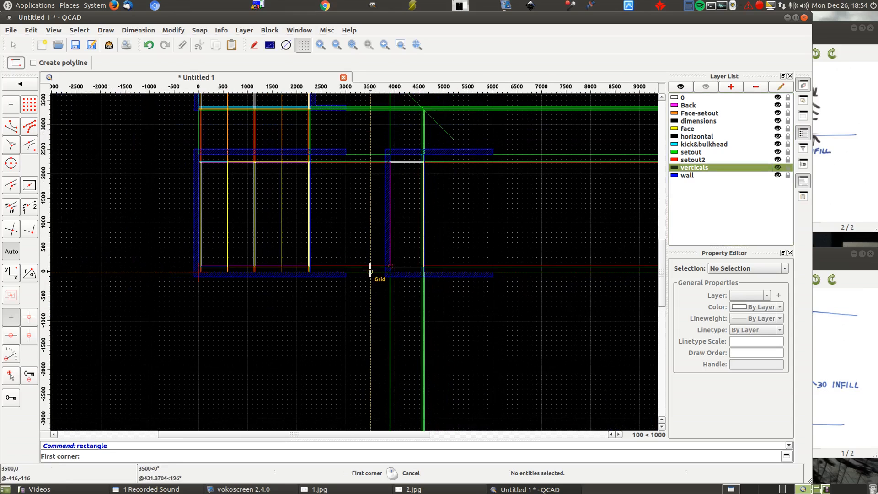
- Hide the setout2, setout and Face-setout layers, and inspect the side view alongside the other views
left_click(778, 159)
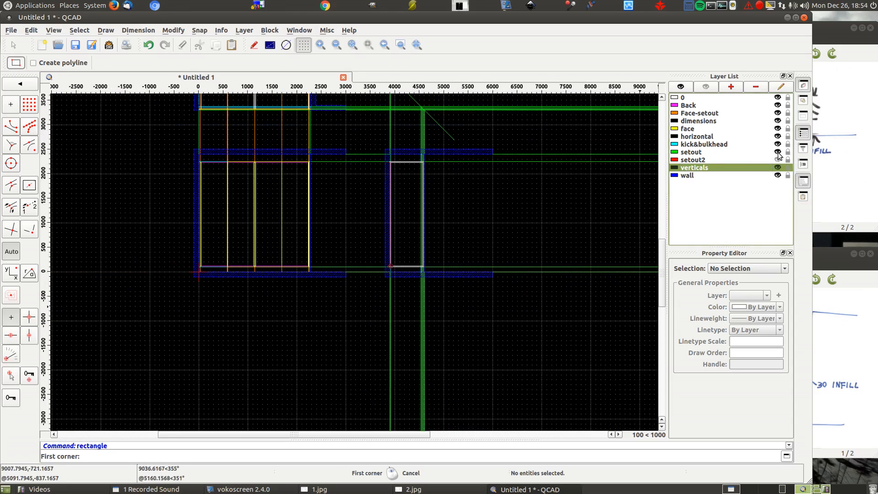
left_click(778, 152)
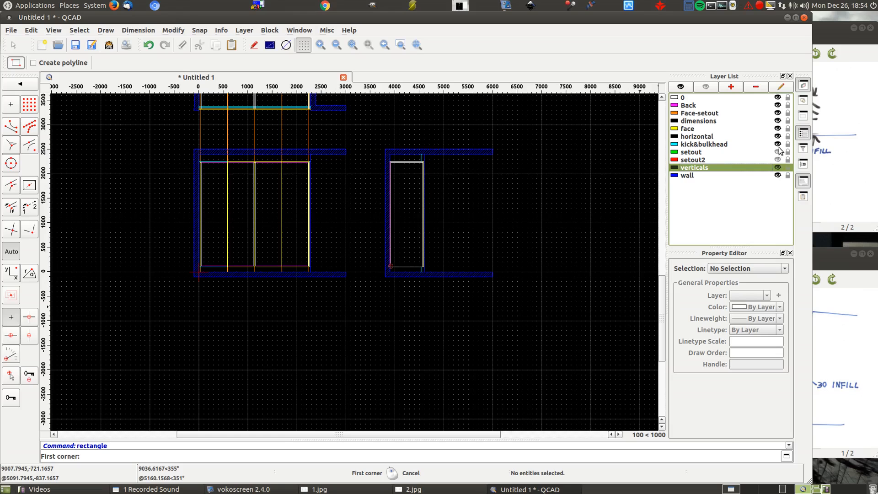
left_click(778, 113)
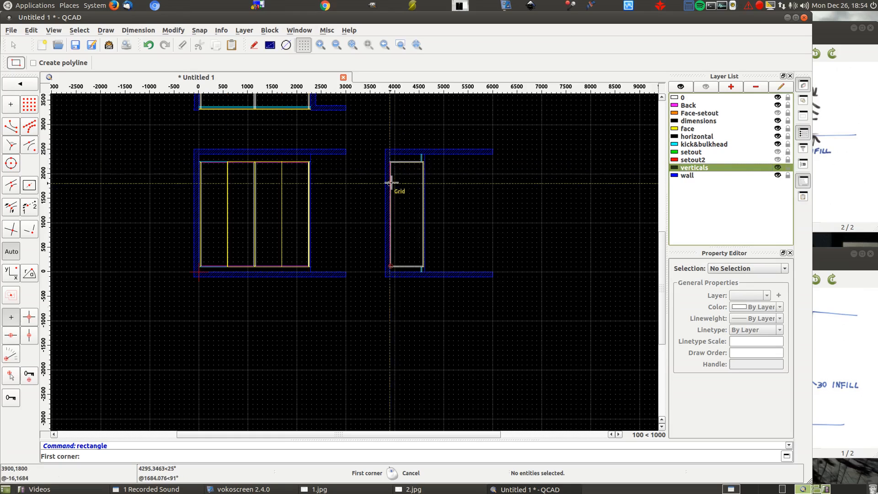
scroll(392, 183, "up", 5)
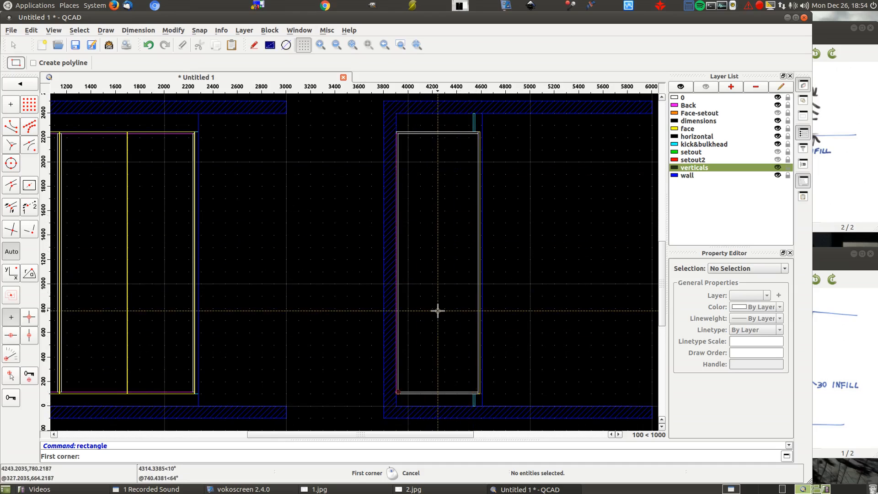
scroll(494, 239, "down", 3)
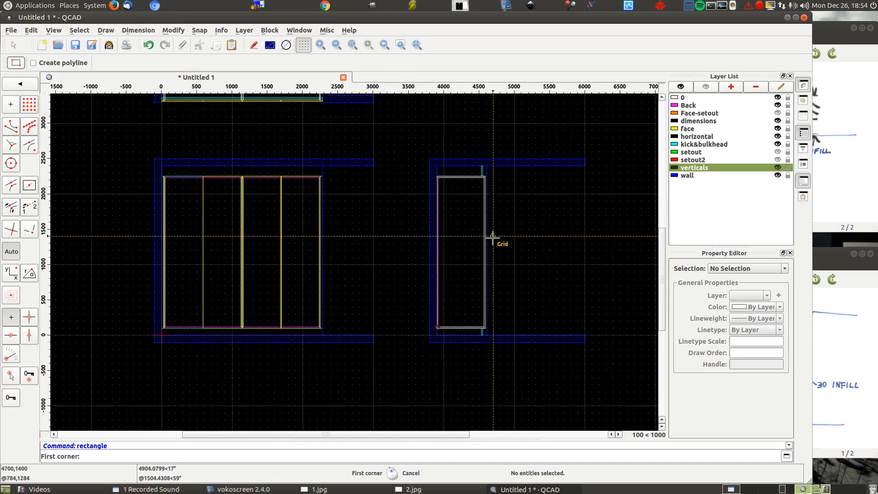
scroll(517, 267, "down", 3)
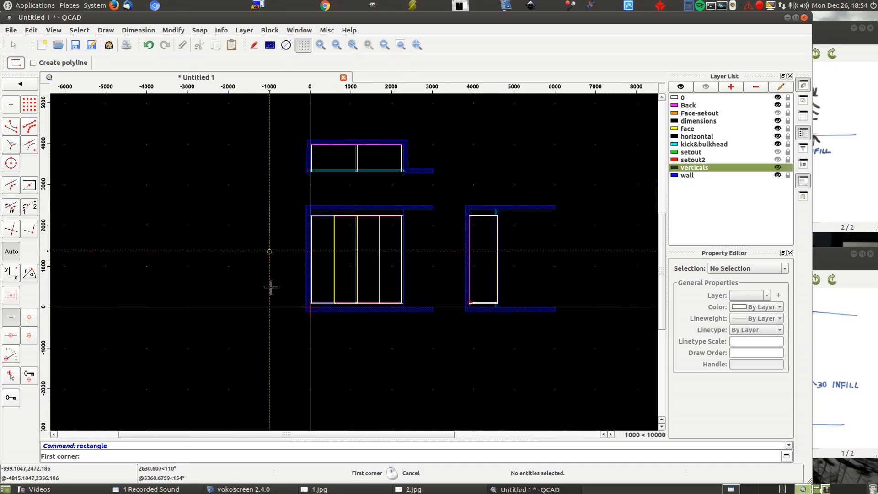
- Show the setout, setout2 and Face-setout layers again, and make dimensions the current layer
left_click(714, 122)
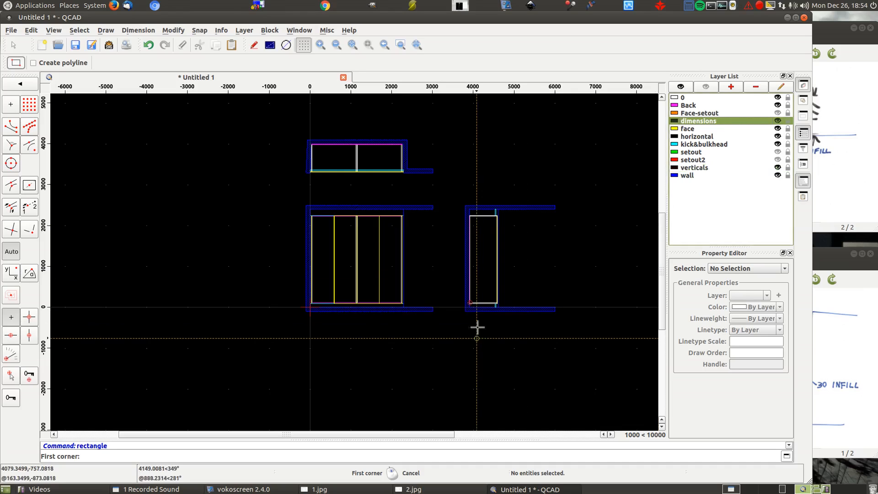
left_click(691, 153)
left_click(779, 153)
left_click(778, 160)
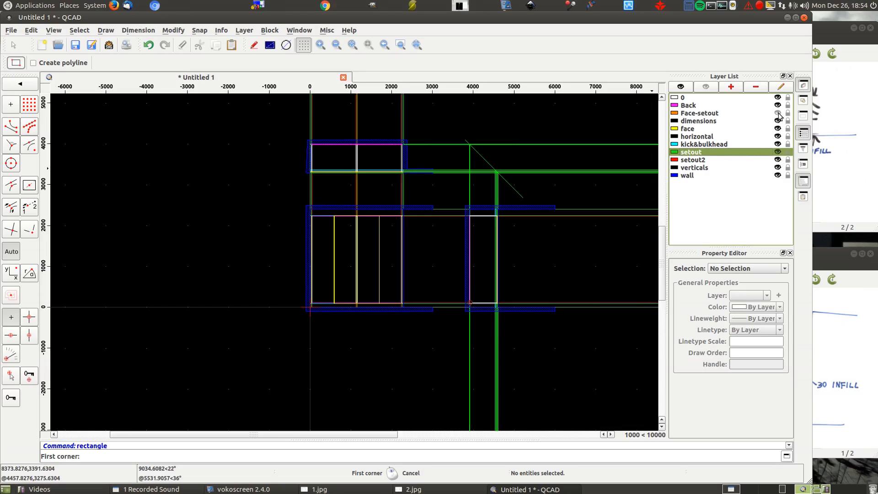
left_click(778, 113)
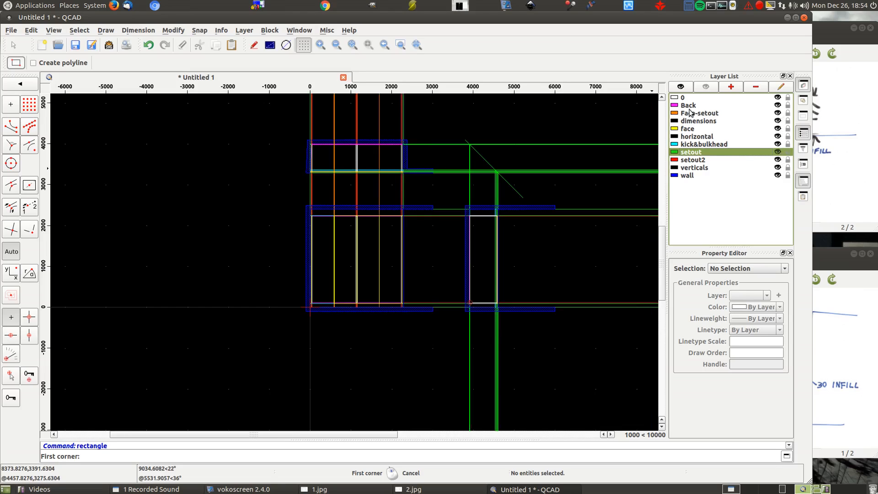
left_click(695, 122)
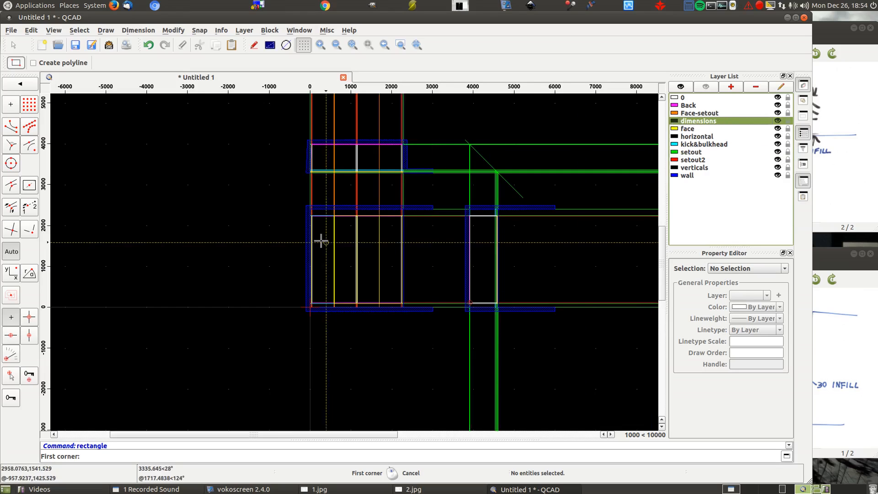
- Start a horizontal dimension at the leftmost door's left edge on the front view's upper wall line, and try its second origin at the right edge
right_click(235, 206)
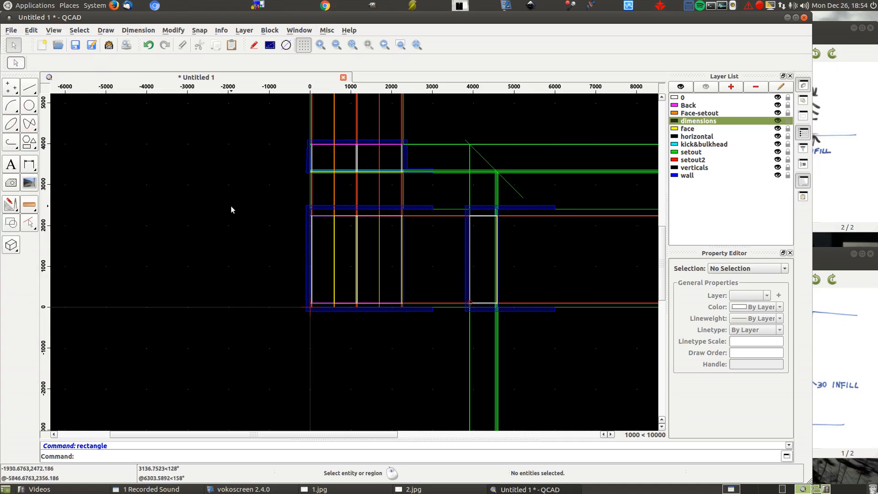
left_click(29, 165)
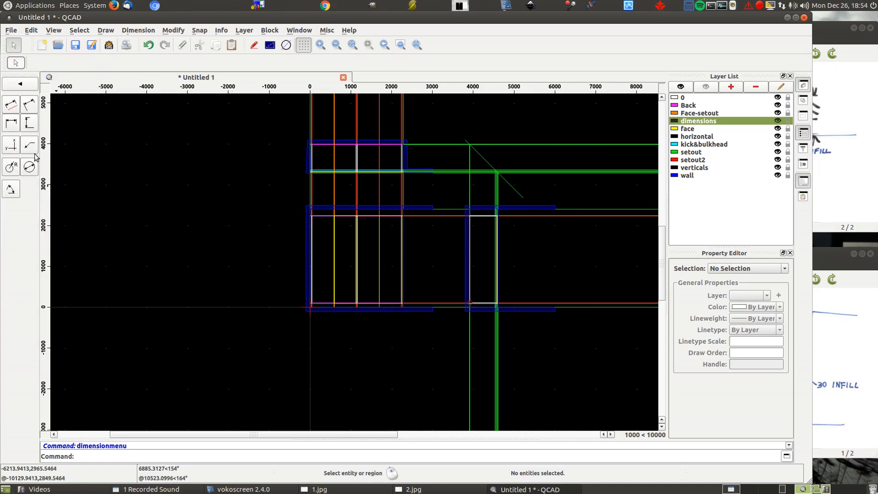
left_click(11, 125)
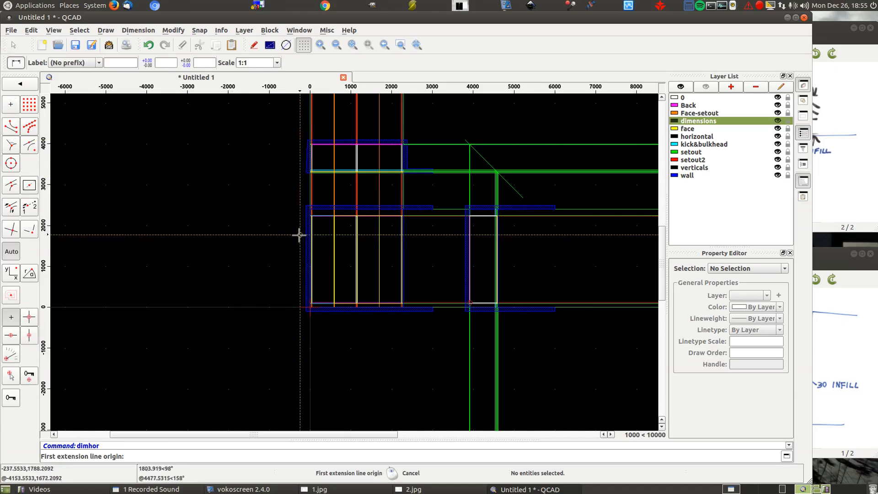
scroll(306, 302, "up", 6)
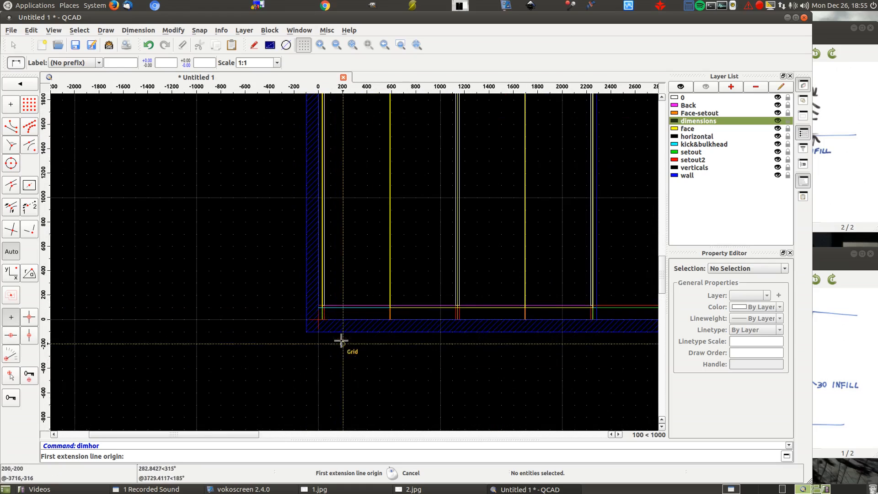
scroll(323, 315, "down", 4)
scroll(345, 145, "up", 6)
scroll(345, 146, "up", 4)
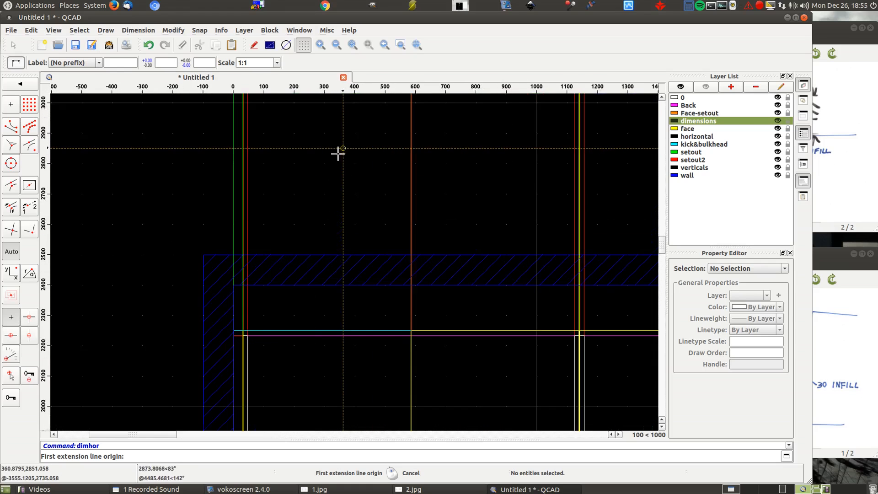
scroll(213, 224, "up", 5)
scroll(175, 214, "up", 1)
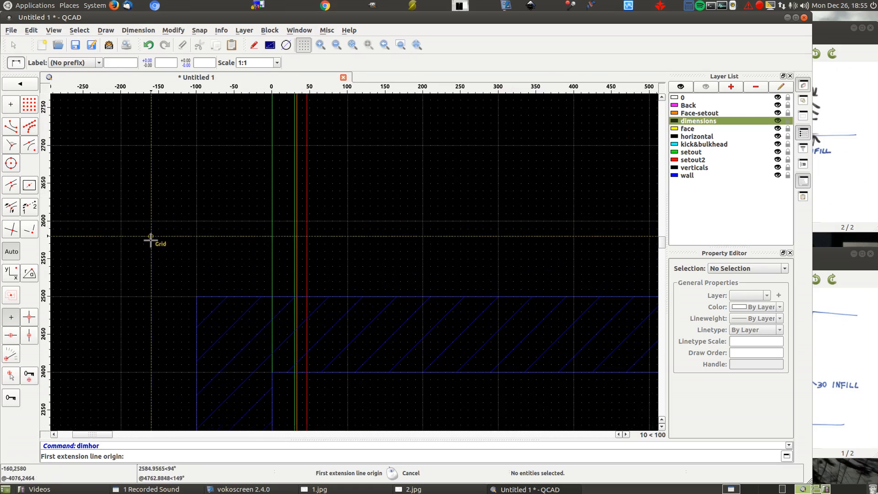
left_click(298, 296)
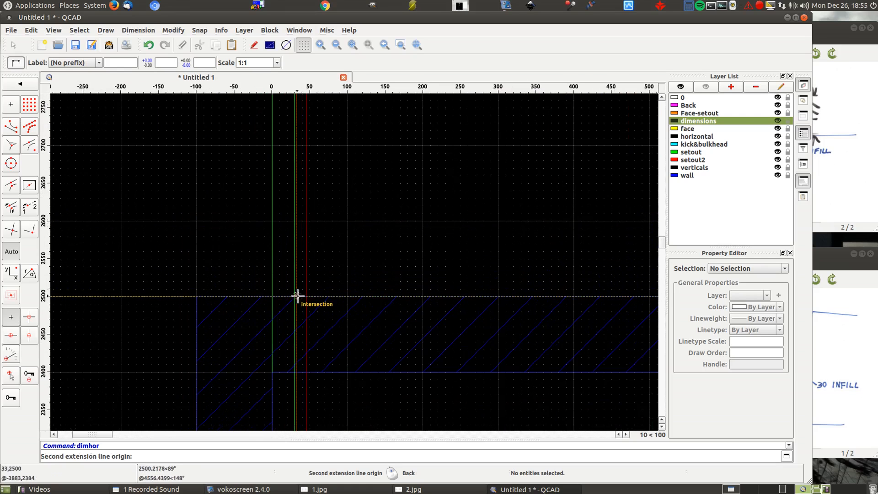
scroll(180, 204, "down", 4)
scroll(443, 241, "up", 5)
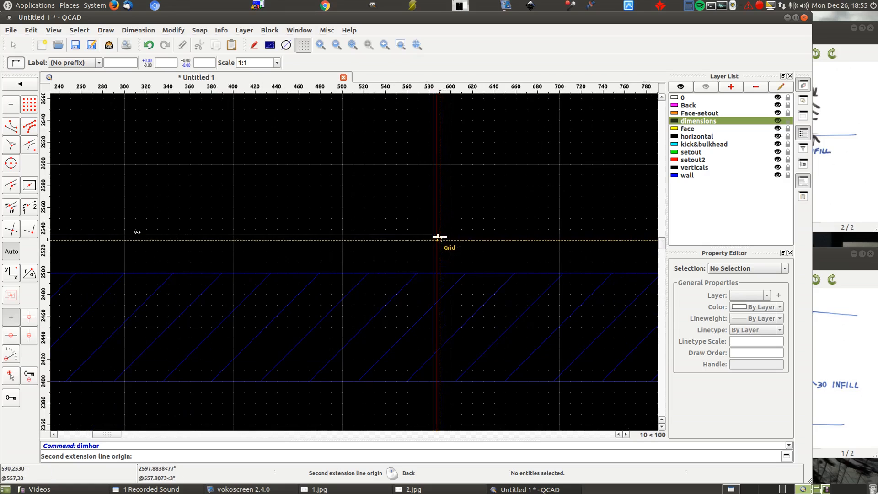
left_click(434, 274)
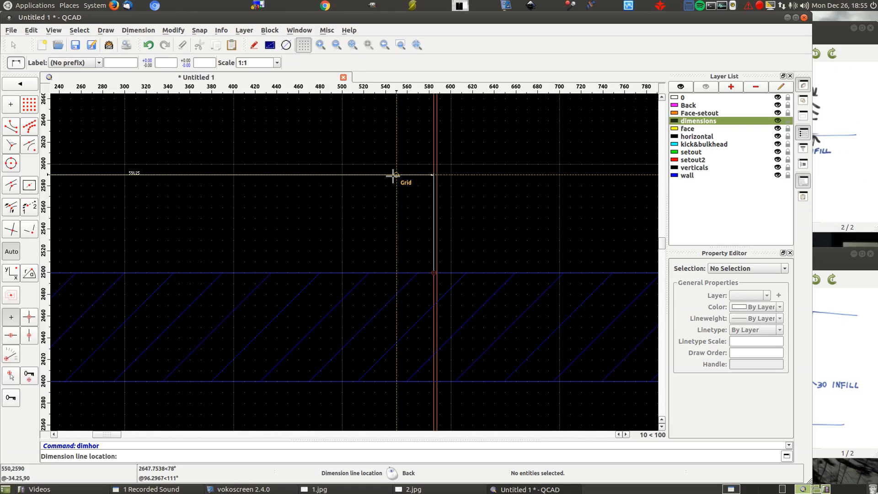
right_click(395, 173)
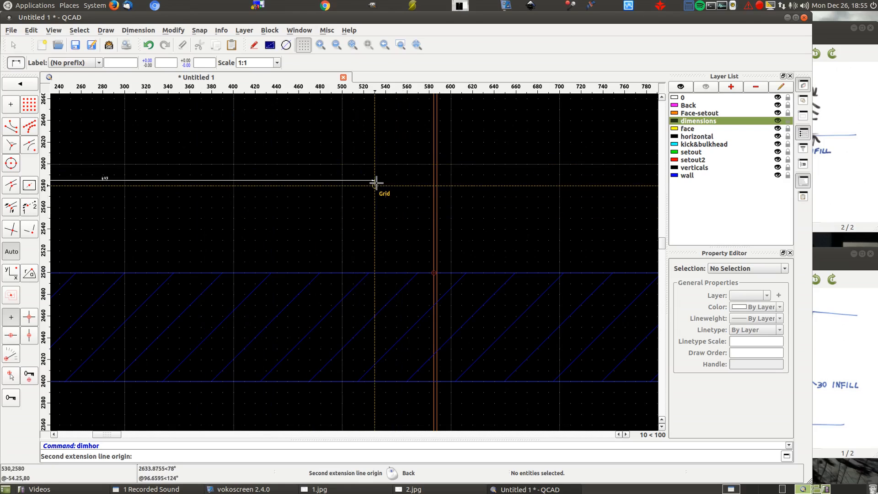
- Set the drawing's dimension text height to 40 mm with proportions kept, and check the label size in the dimension preview
left_click(28, 30)
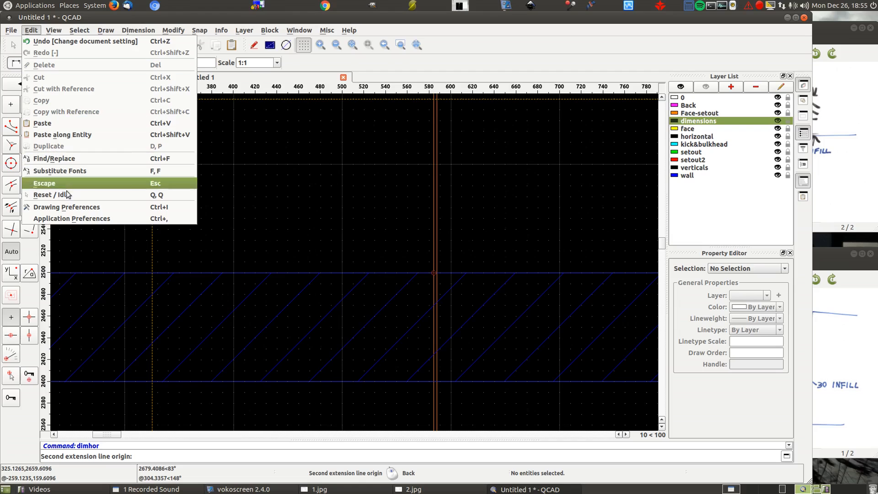
left_click(62, 207)
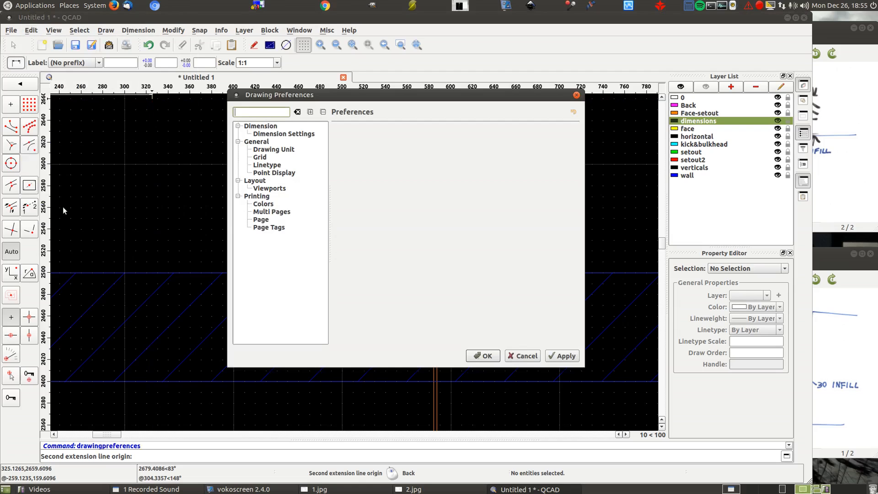
left_click(276, 134)
left_click_drag(467, 162, 378, 147)
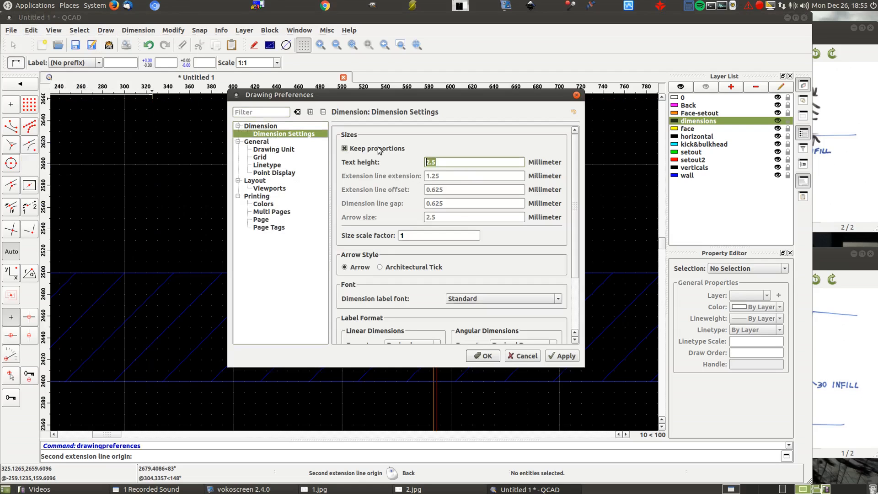
type("40")
left_click(489, 358)
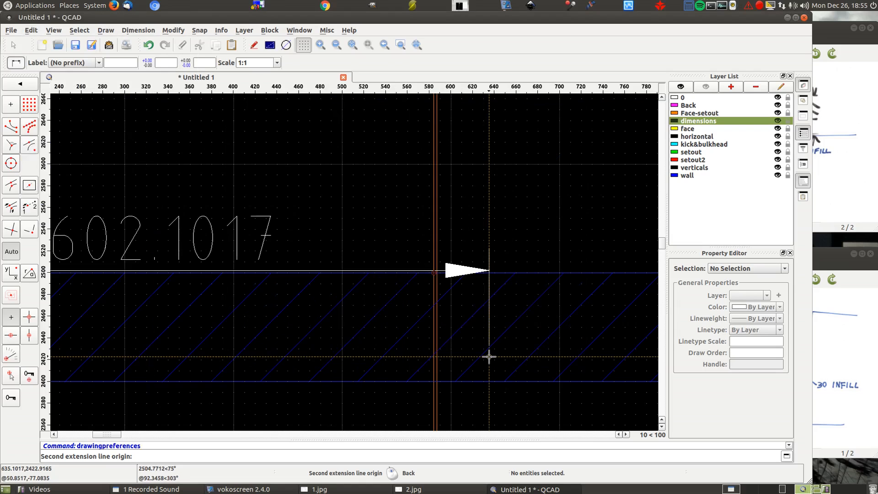
scroll(474, 260, "down", 5)
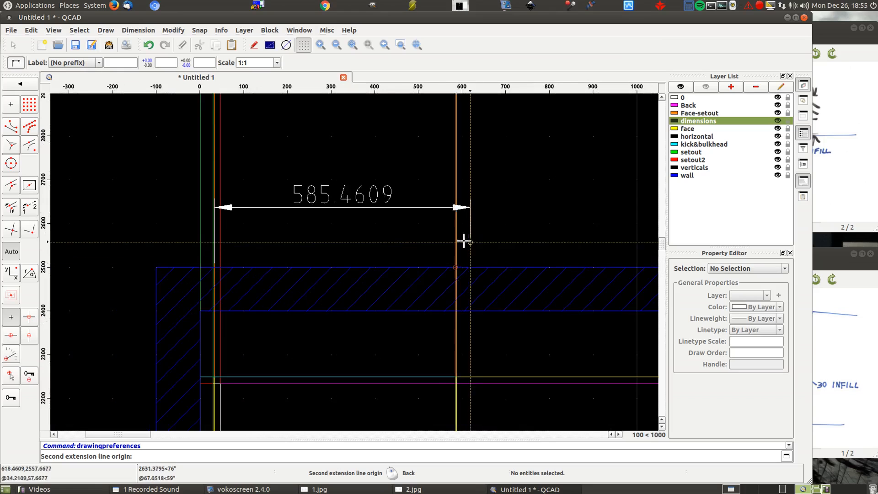
scroll(452, 269, "up", 4)
scroll(453, 266, "up", 1)
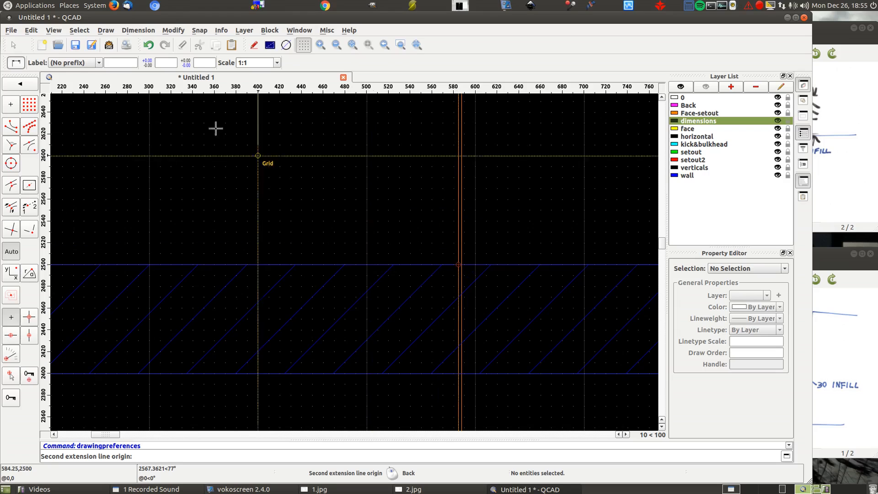
- Set the drawing's linear dimension precision to 0.00 and its angular dimension precision to 0.000
left_click(30, 30)
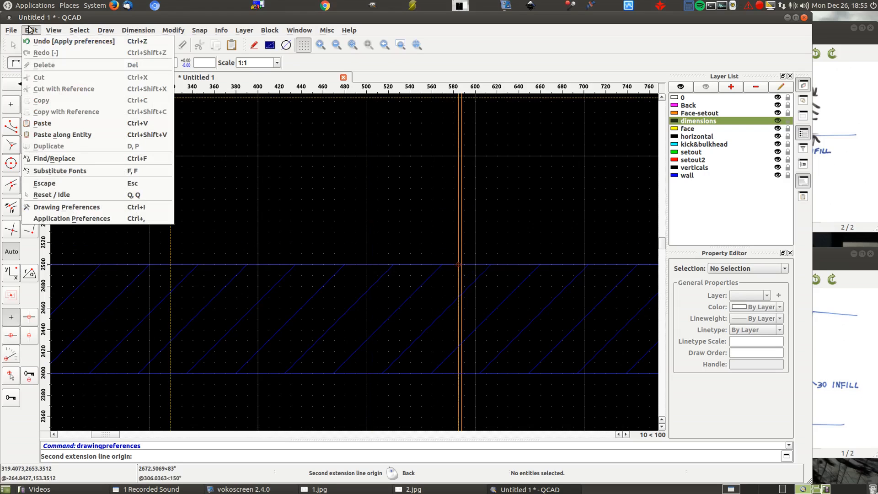
left_click(84, 207)
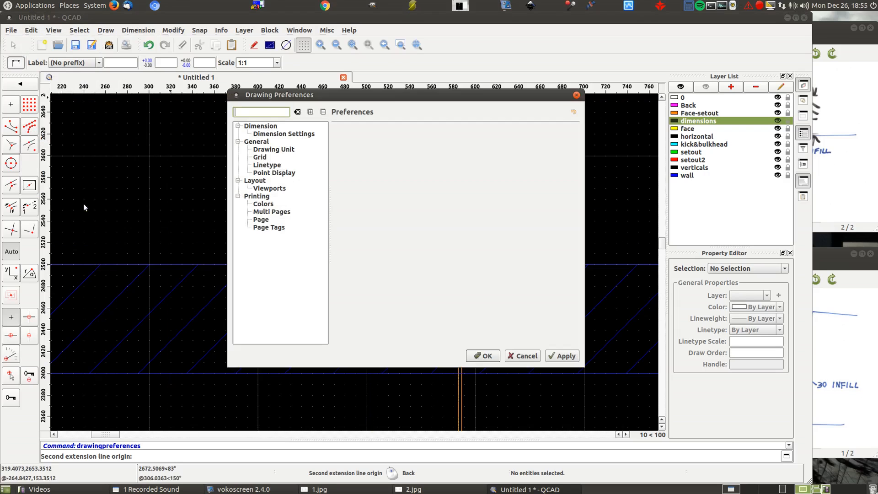
left_click(286, 133)
left_click_drag(474, 95, 420, 32)
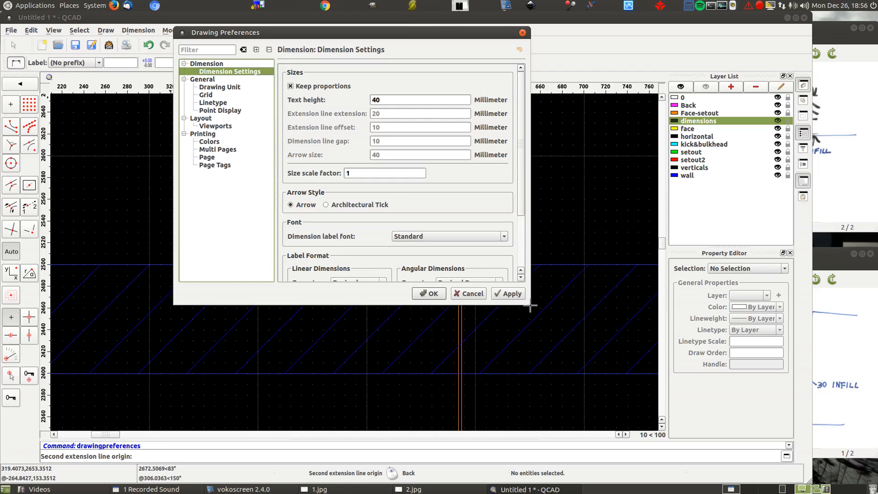
mouse_move(532, 304)
left_mouse_down()
mouse_move(640, 430)
mouse_move(630, 402)
mouse_move(637, 412)
left_mouse_up()
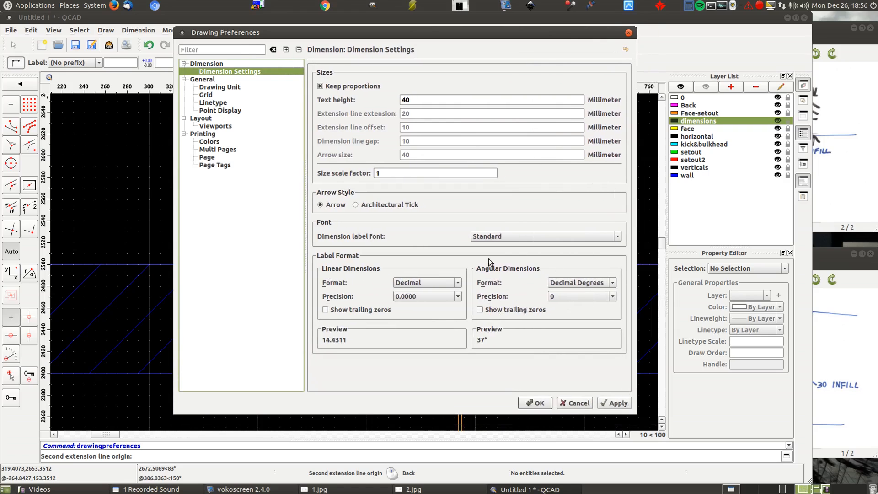
left_click(457, 298)
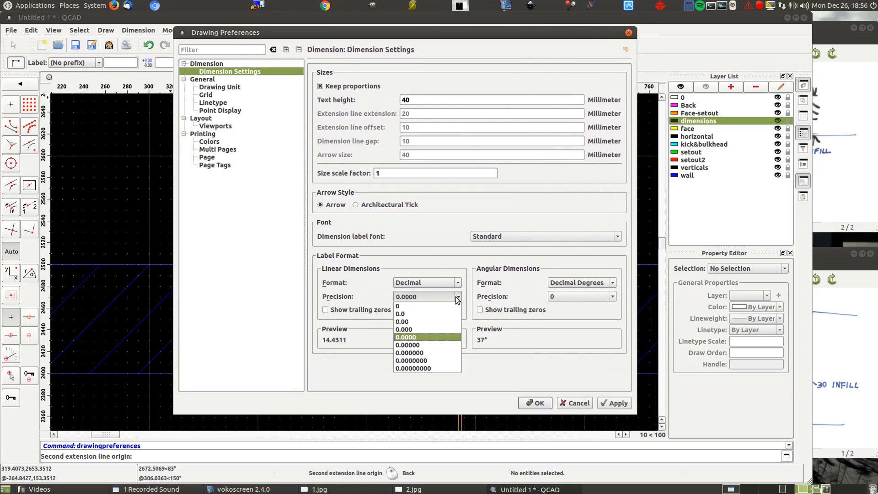
left_click(422, 321)
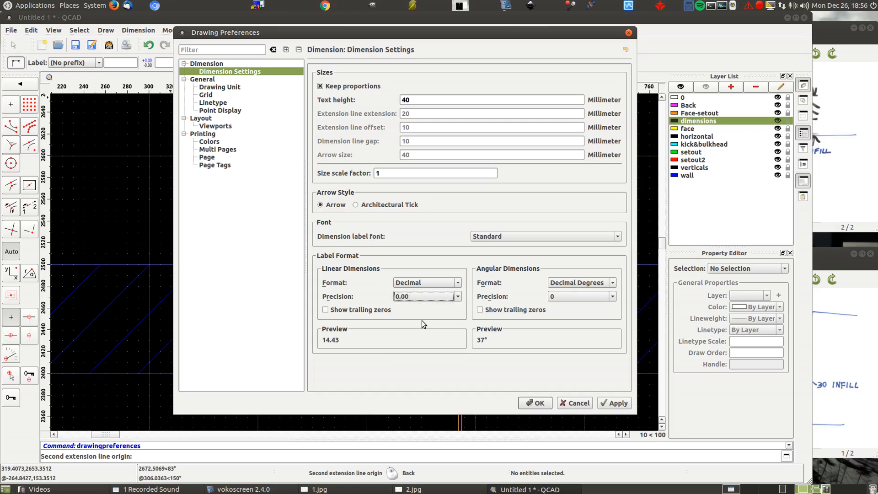
left_click(613, 296)
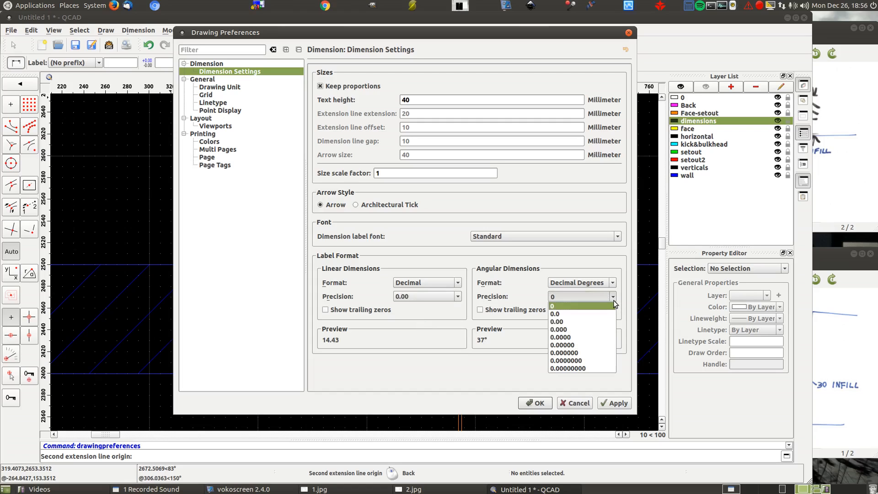
left_click(586, 328)
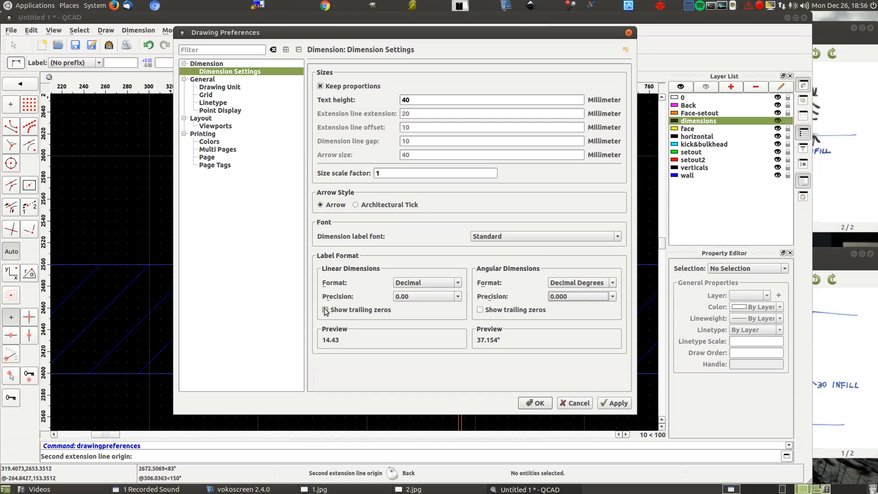
left_click(535, 403)
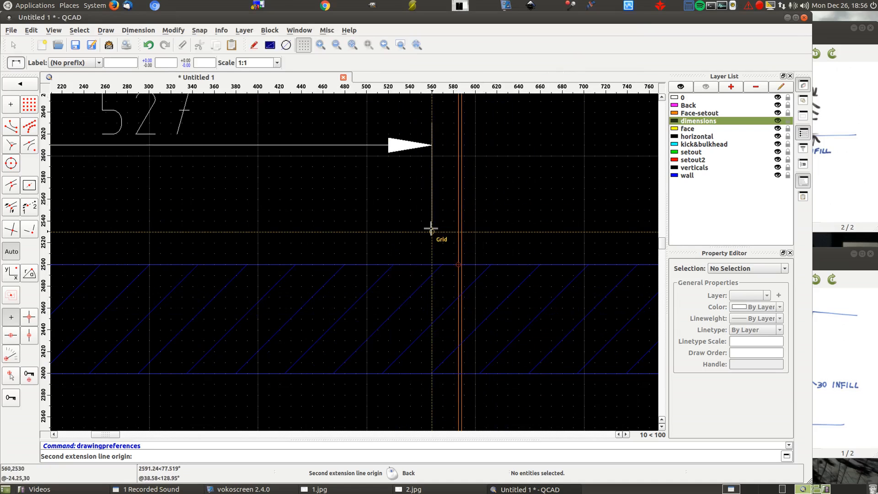
- Finish the leftmost door's width dimension at its right edge, placing the dimension line just above the front view's upper wall
left_click(458, 267)
scroll(523, 272, "down", 5)
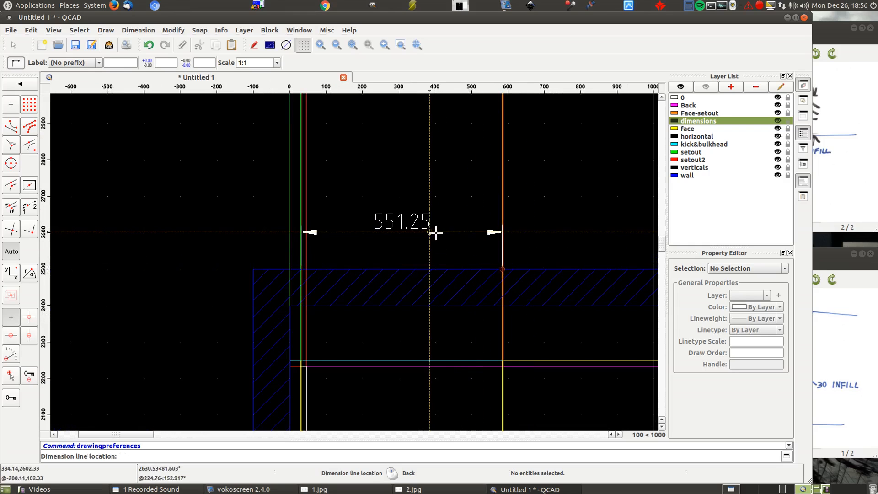
left_click(435, 233)
- Add a horizontal dimension for the second door's width in the front view, aligned with the first door's dimension line
scroll(507, 267, "up", 5)
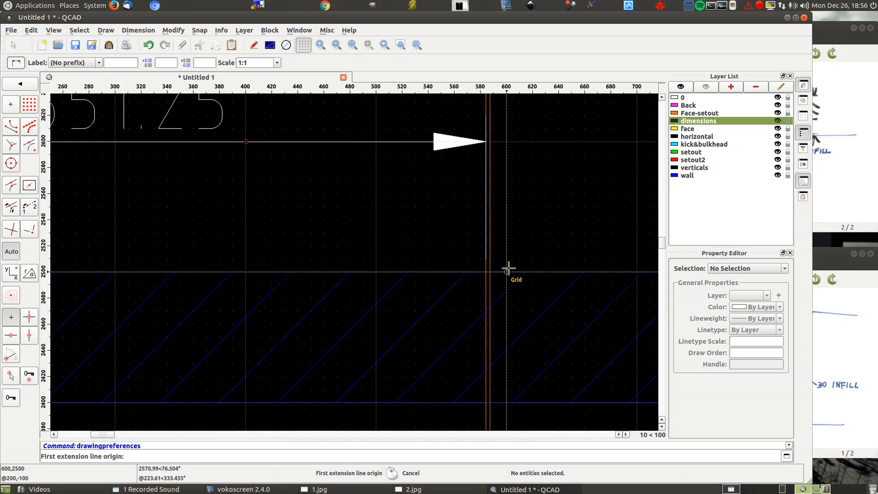
left_click(491, 273)
scroll(297, 223, "down", 5)
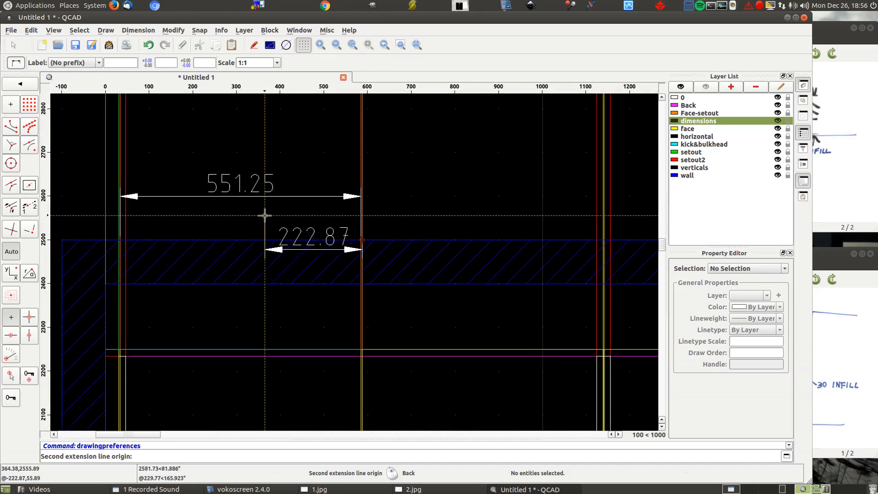
scroll(648, 255, "up", 5)
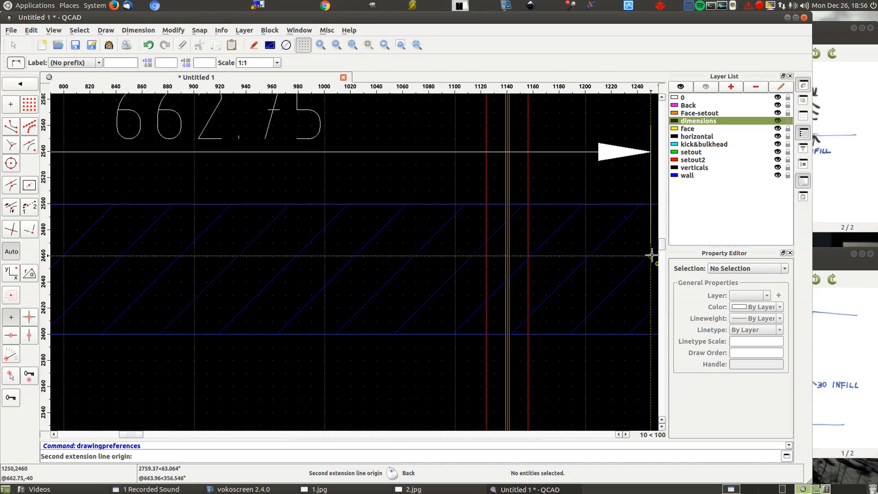
left_click(507, 205)
scroll(535, 251, "down", 3)
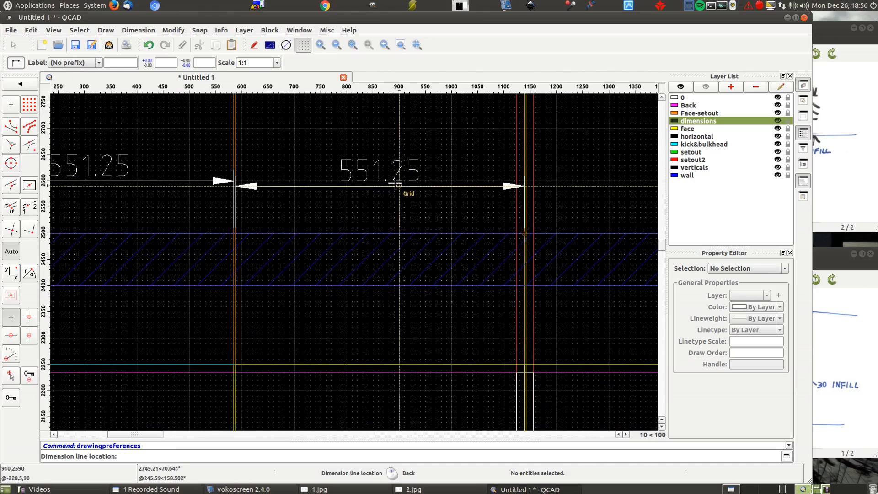
left_click(384, 183)
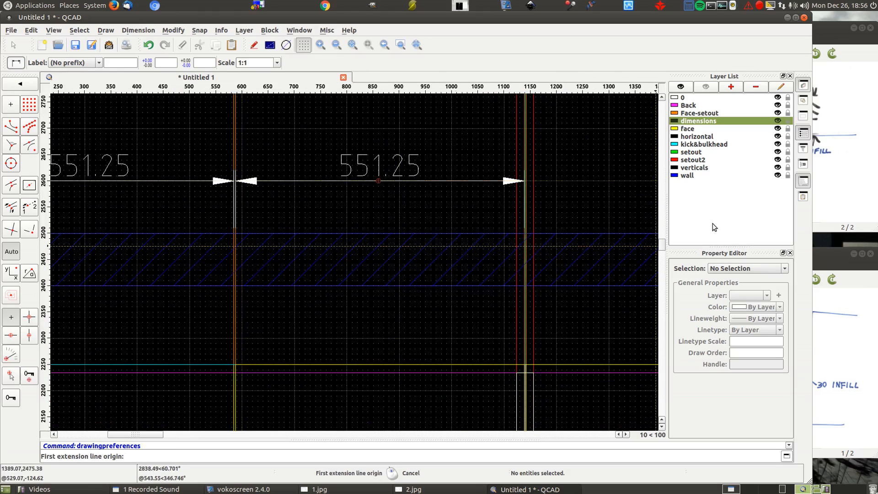
- Dimension the left cabinet's outer width between the plan and front views, placing the dimension line at the 3000 level
scroll(516, 190, "down", 5)
scroll(366, 151, "down", 3)
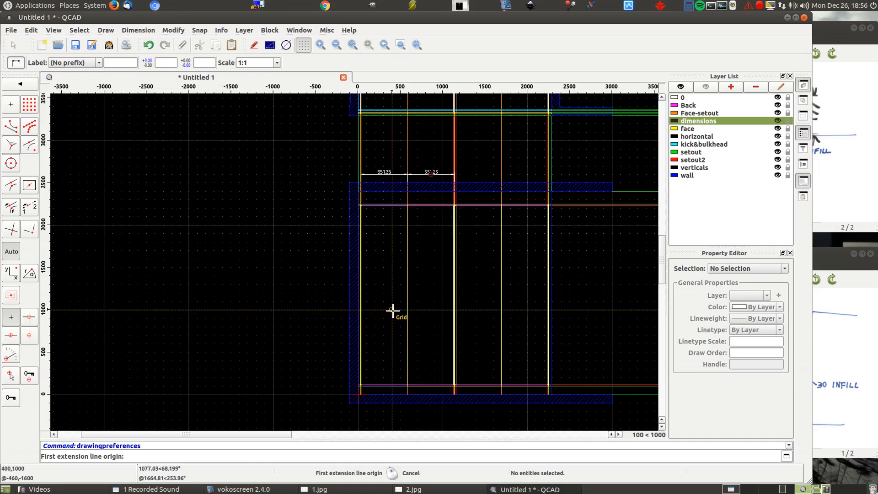
scroll(384, 132, "up", 2)
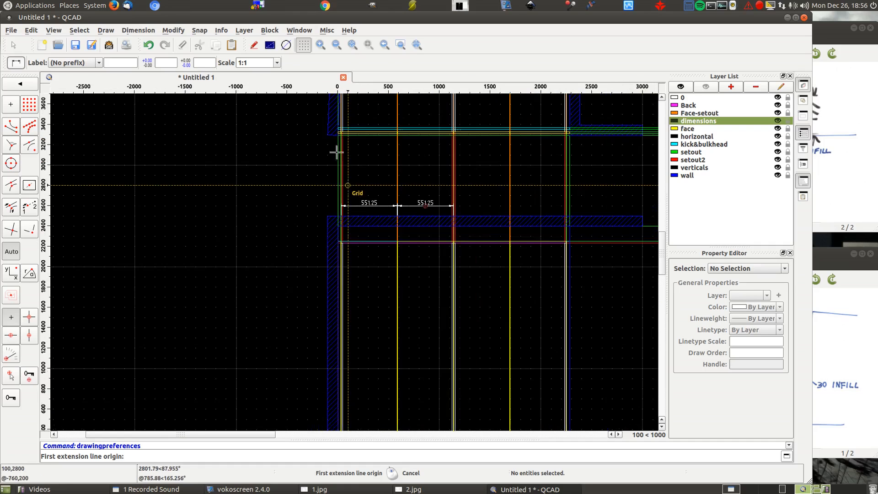
scroll(341, 137, "up", 5)
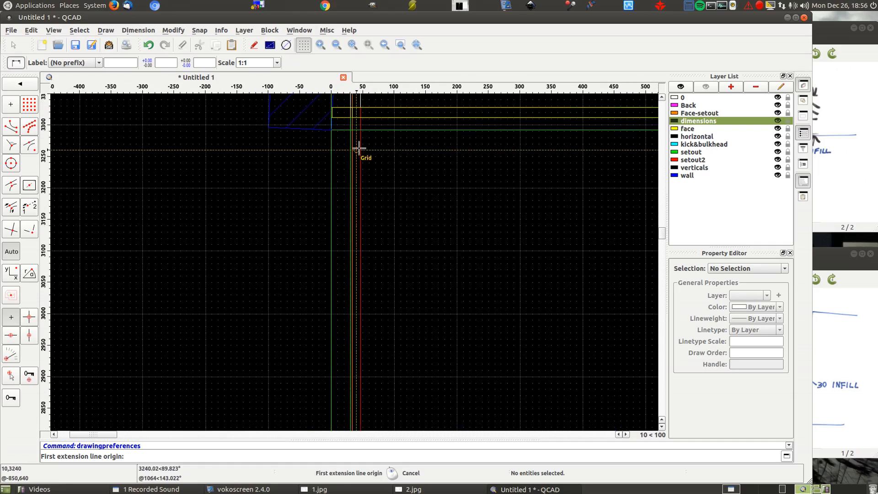
left_click(351, 131)
scroll(214, 177, "down", 2)
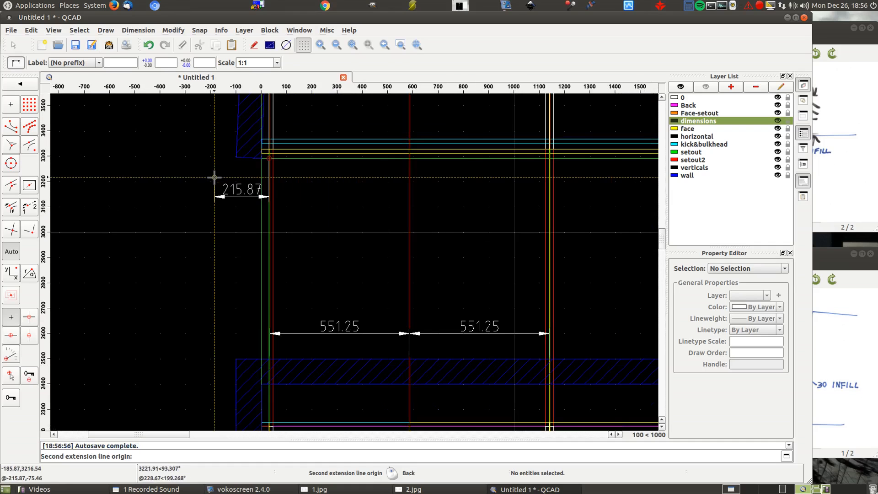
scroll(577, 178, "up", 5)
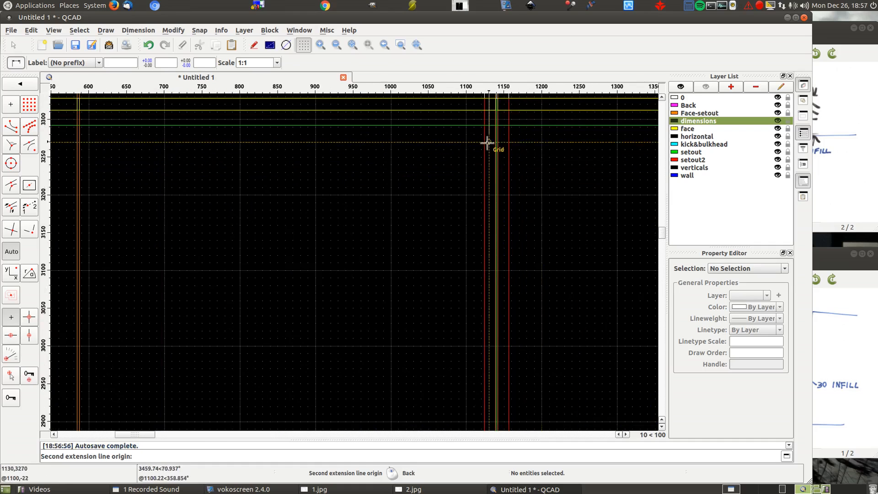
left_click(497, 125)
scroll(497, 125, "up", 3)
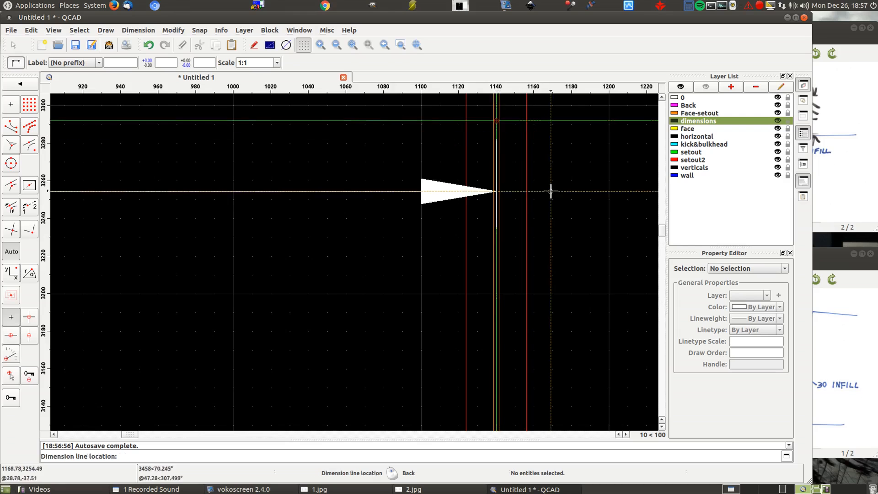
scroll(551, 191, "down", 7)
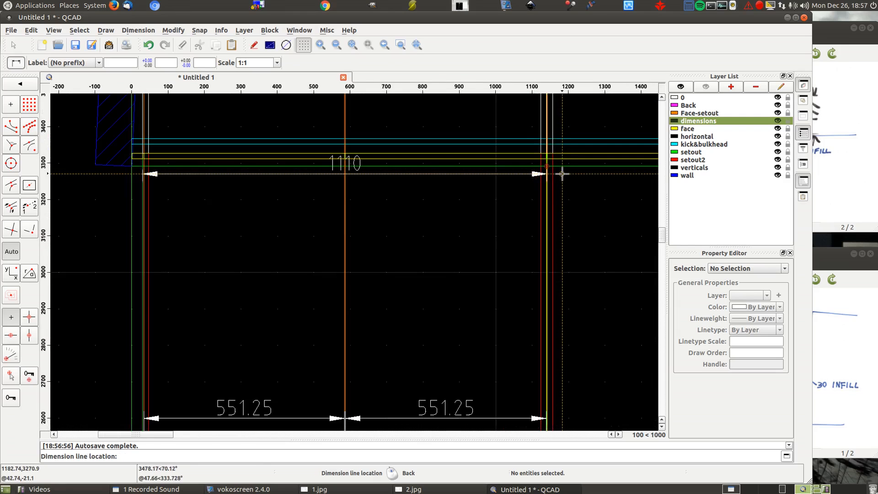
left_click(497, 272)
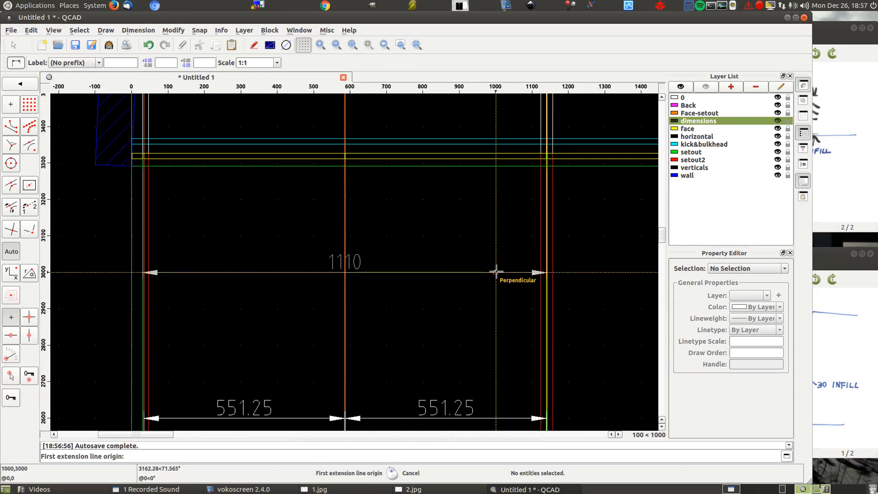
- Dimension the left cabinet's inside width between its red set-out lines, placing the dimension line just above the outer-width dimension
scroll(538, 137, "up", 6)
scroll(538, 138, "up", 2)
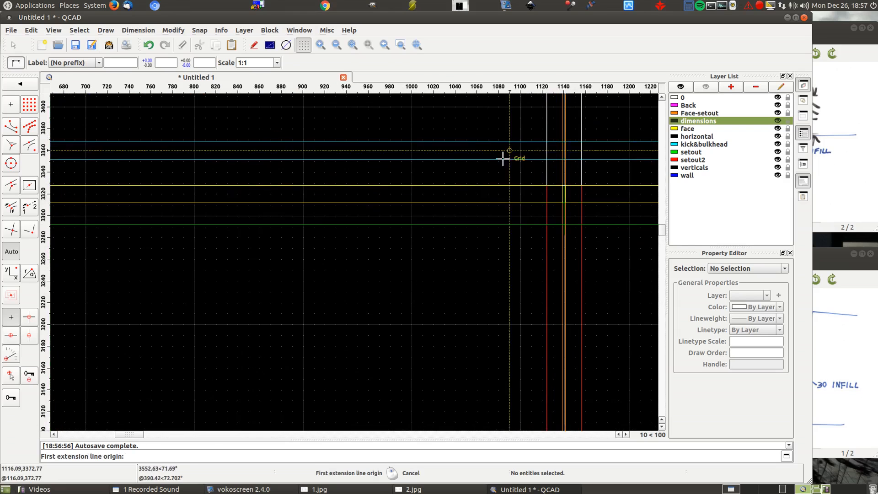
left_click(547, 225)
scroll(578, 177, "down", 8)
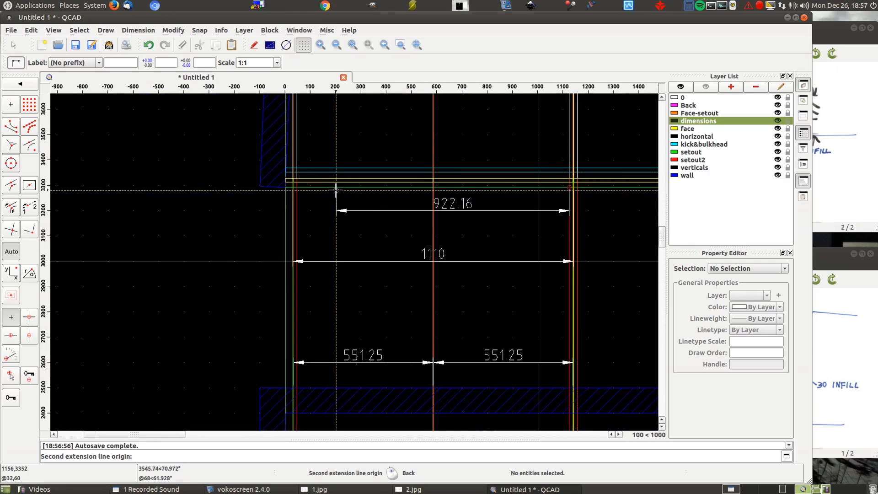
scroll(335, 189, "up", 7)
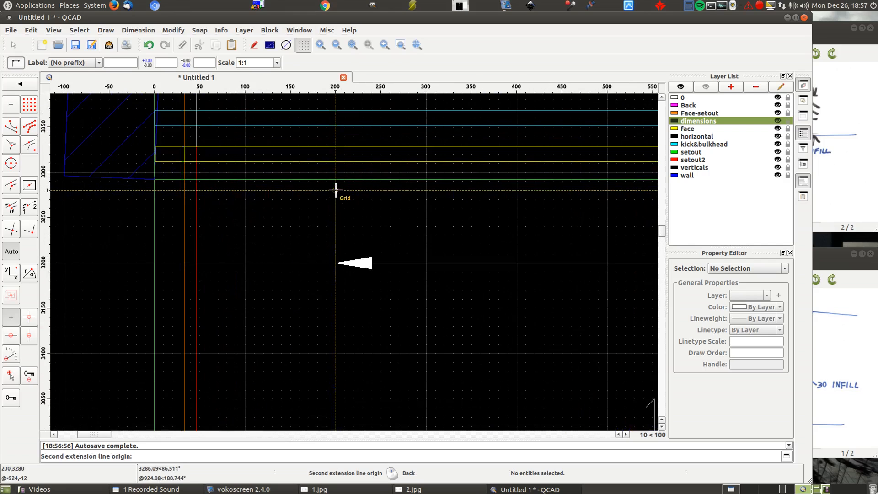
left_click(196, 179)
scroll(195, 180, "down", 6)
left_click(210, 233)
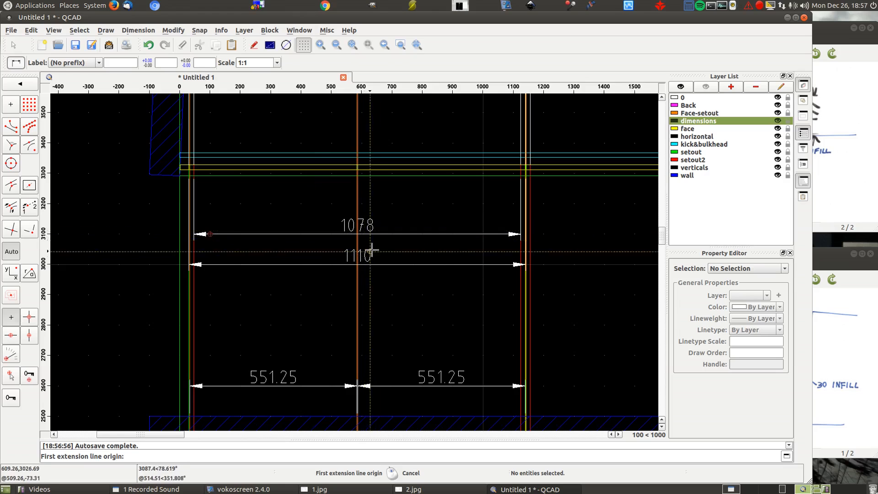
- Add an overall depth dimension above the side view, from the back wall face to the frontmost set-out line
scroll(330, 266, "down", 3)
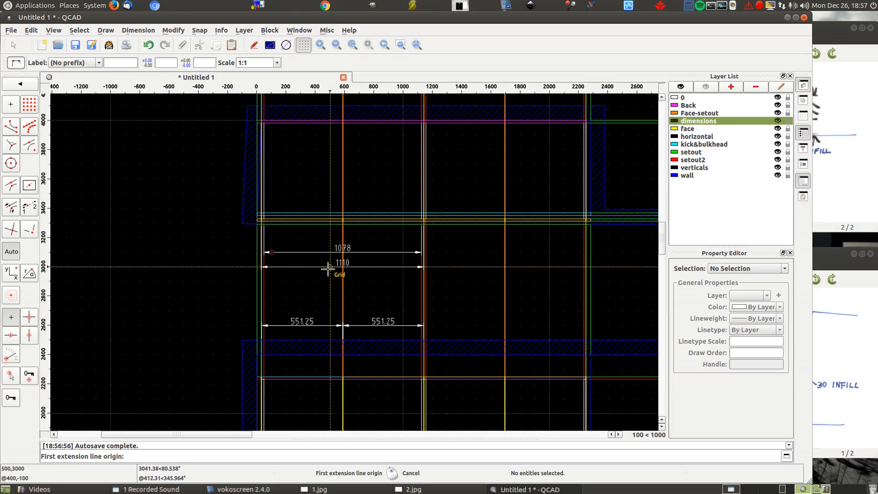
scroll(326, 268, "down", 2)
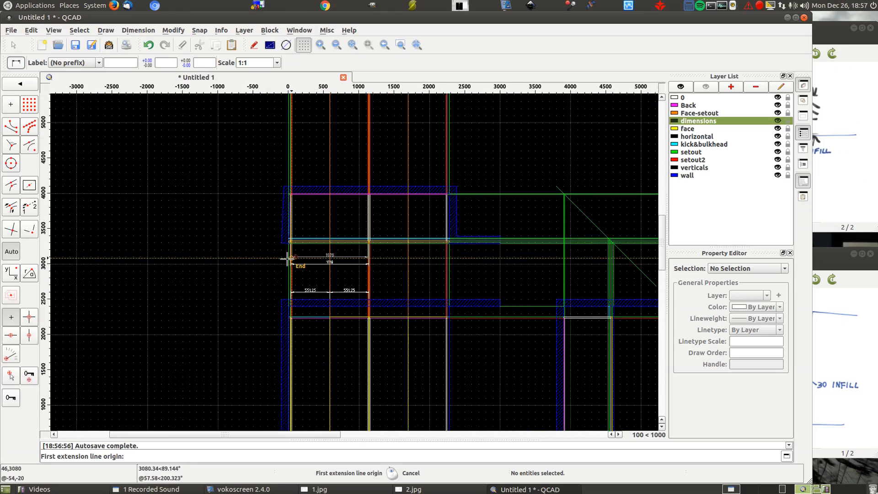
scroll(290, 254, "up", 1)
scroll(464, 276, "up", 1)
scroll(463, 277, "up", 5)
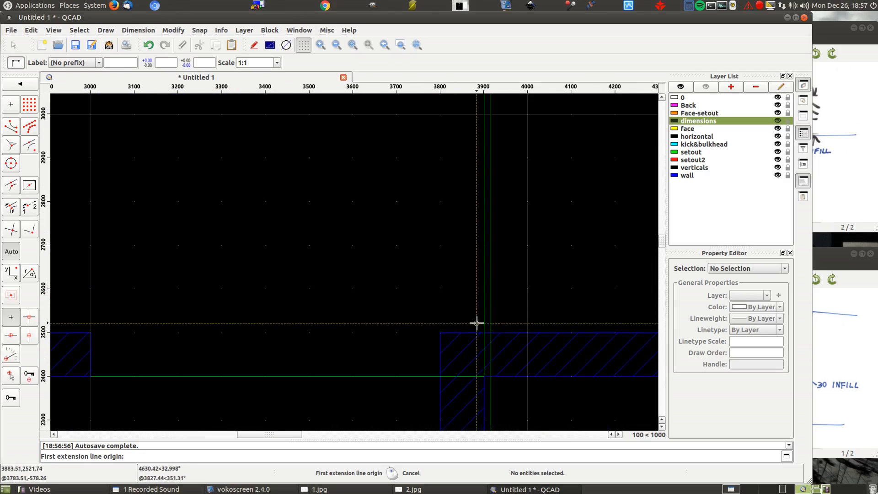
left_click(483, 331)
scroll(356, 219, "down", 5)
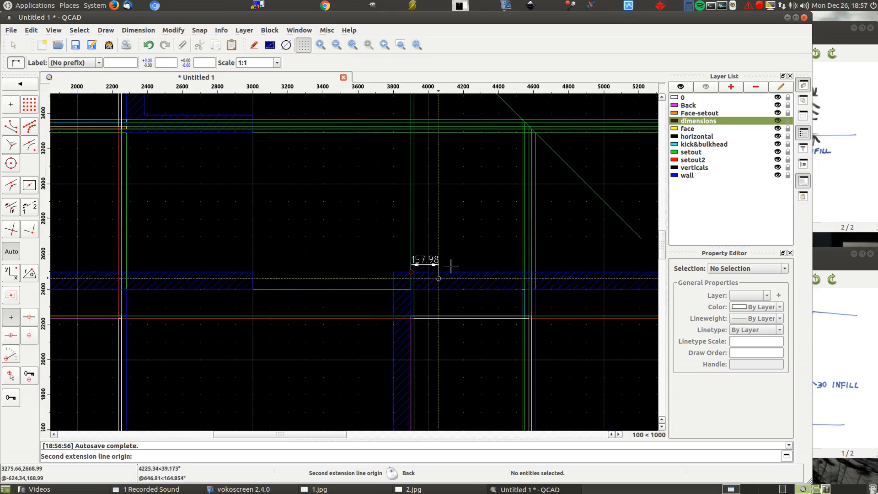
left_click(536, 263)
left_click(481, 201)
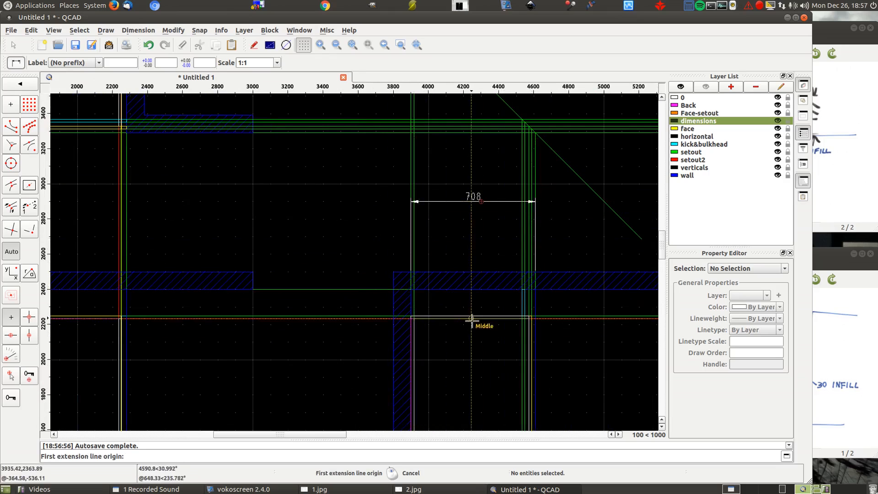
scroll(416, 273, "up", 4)
scroll(415, 273, "up", 2)
left_click(408, 271)
scroll(280, 227, "down", 4)
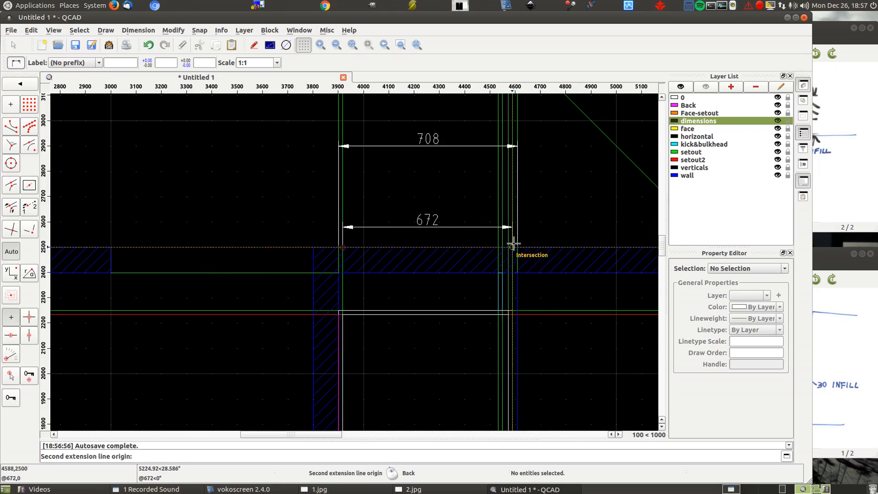
right_click(456, 215)
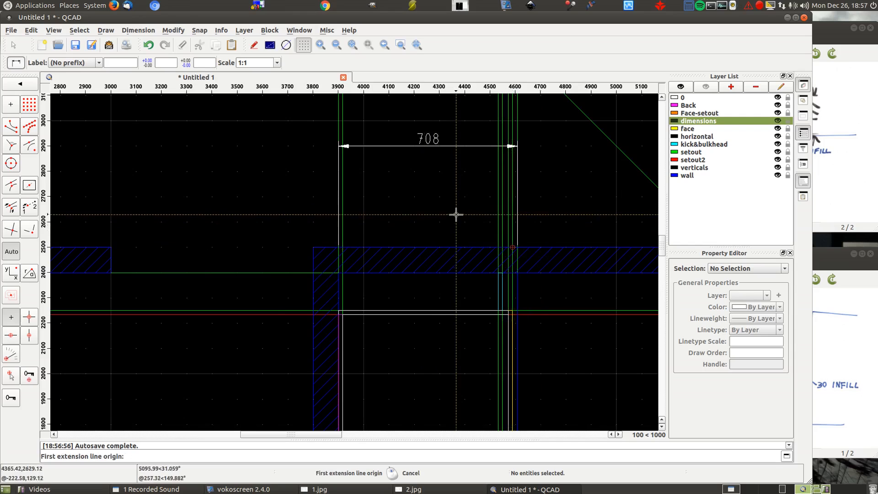
- Dimension the side view's depth from the back wall face to the second set-out line from the front, below the overall depth
left_click(338, 247)
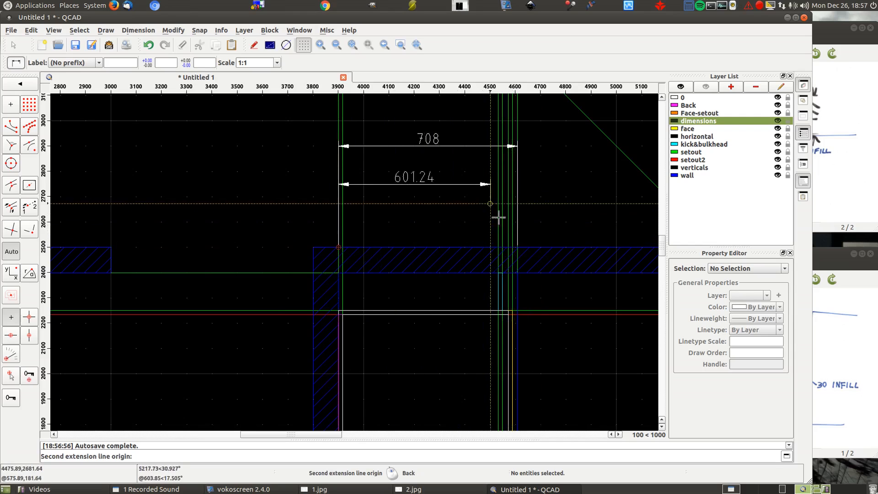
left_click(512, 247)
left_click(491, 172)
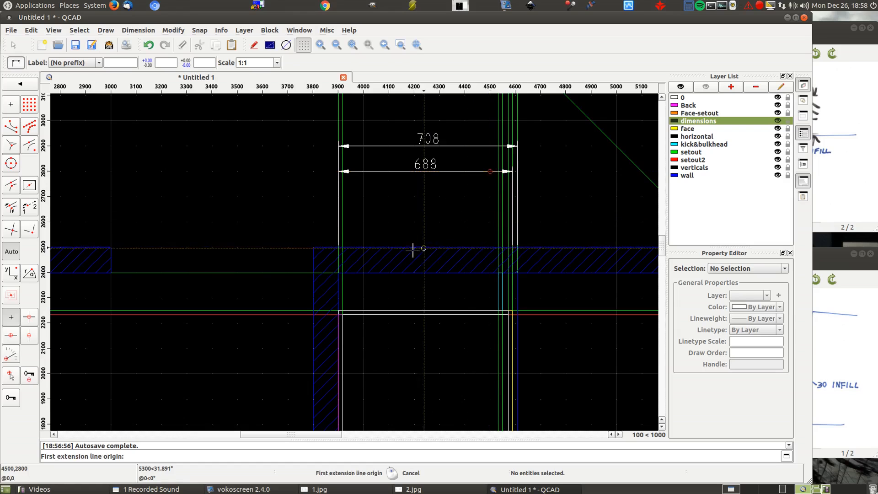
- Dimension the side view's inside depth from the back panel's inner face to the front upright's inner line, below the other depth dimensions
left_click(343, 246)
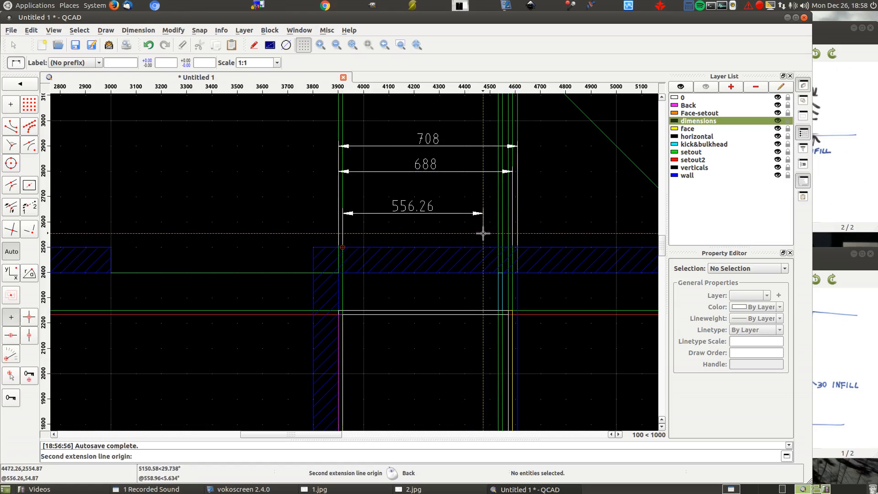
left_click(508, 247)
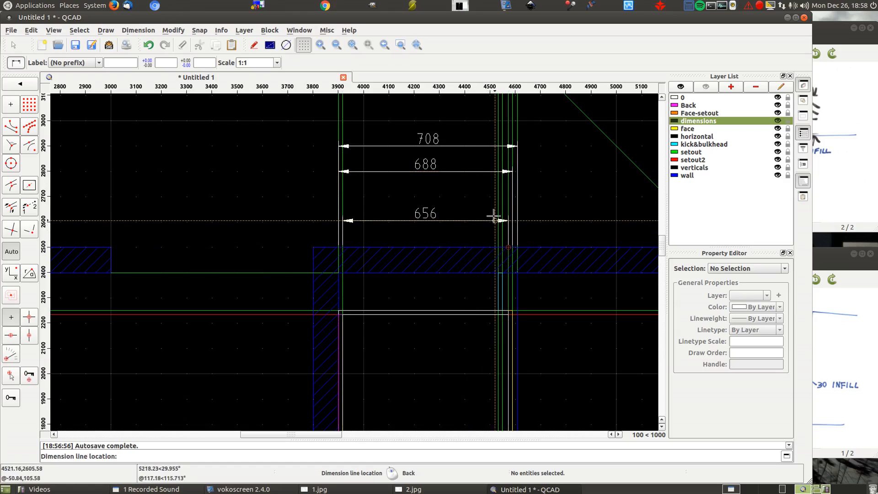
left_click(498, 197)
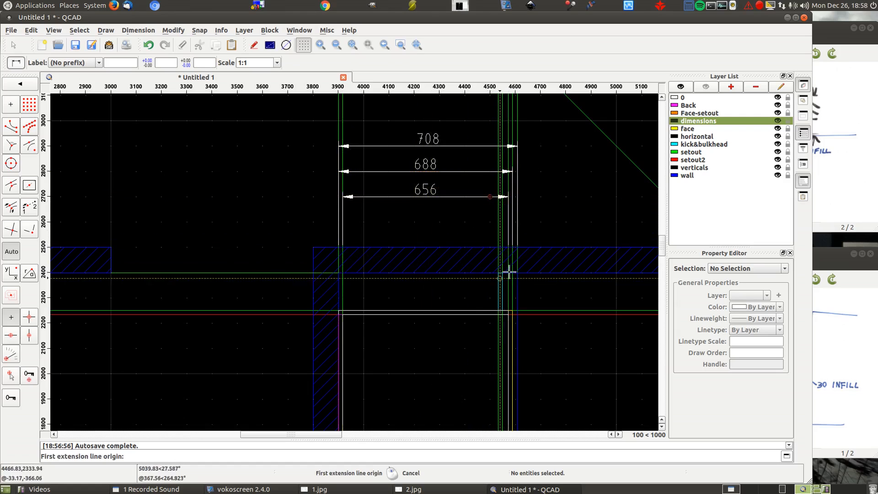
scroll(479, 260, "up", 1)
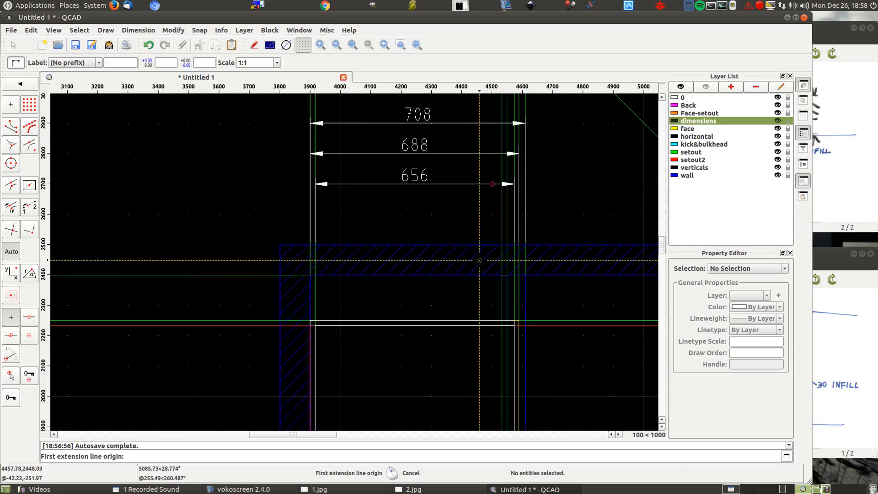
left_click(509, 244)
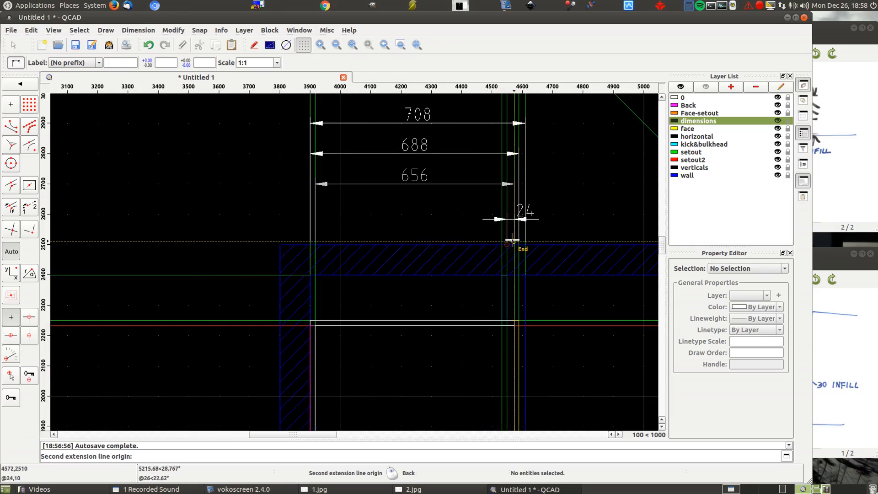
left_click(516, 244)
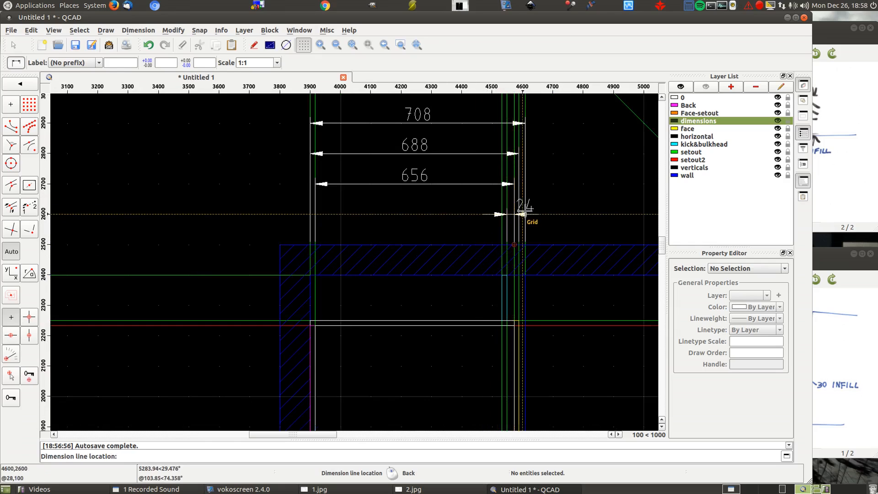
right_click(489, 222)
right_click(441, 238)
- Dimension the cupboard's full width between the two side wall faces, placing the dimension line below the left cabinet's outer-width dimension
scroll(257, 196, "down", 3)
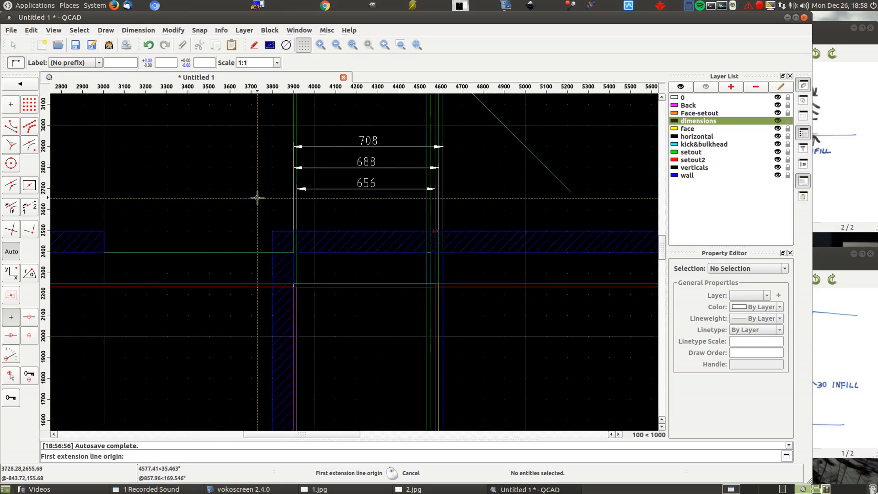
scroll(386, 196, "down", 1)
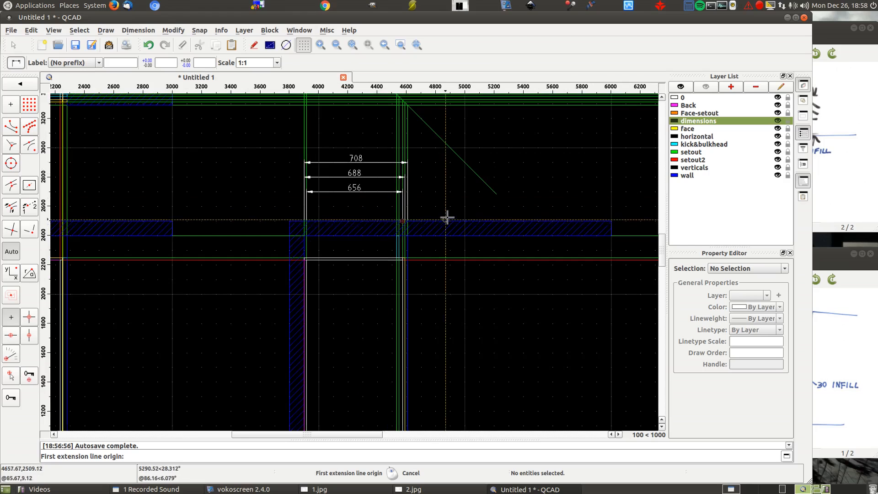
scroll(447, 217, "down", 2)
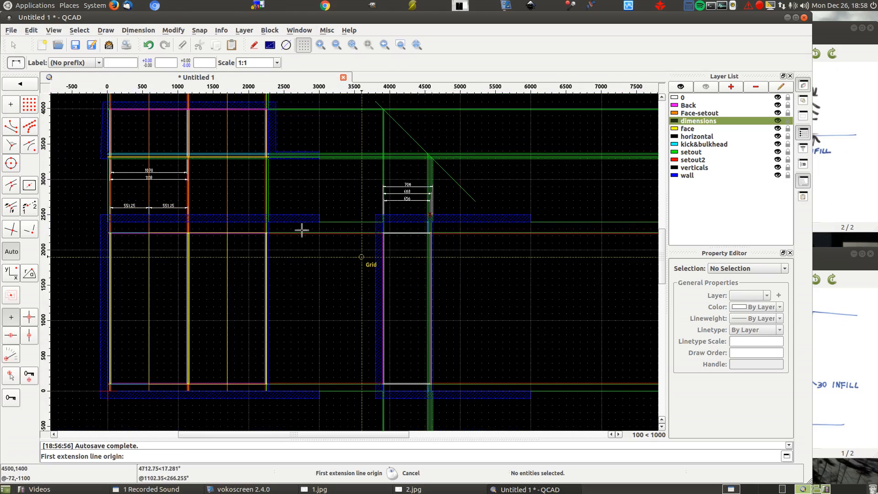
scroll(272, 166, "up", 5)
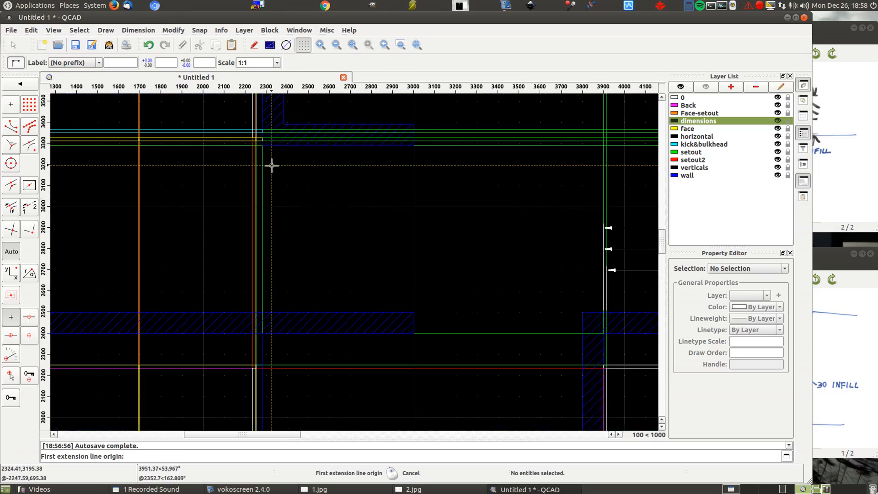
left_click(257, 146)
scroll(519, 161, "down", 3)
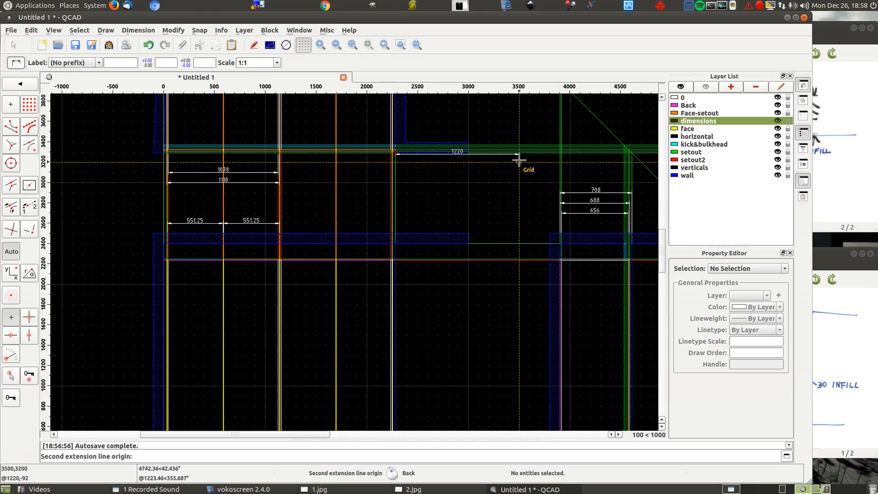
scroll(172, 169, "up", 4)
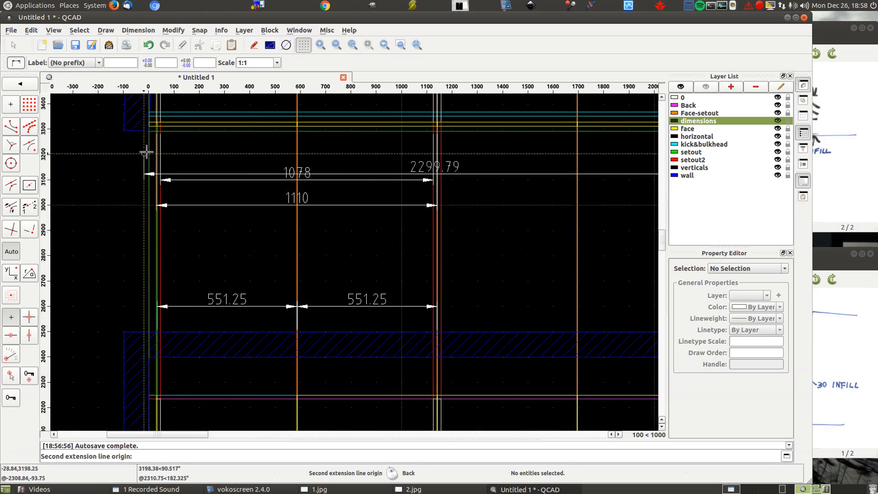
left_click(148, 132)
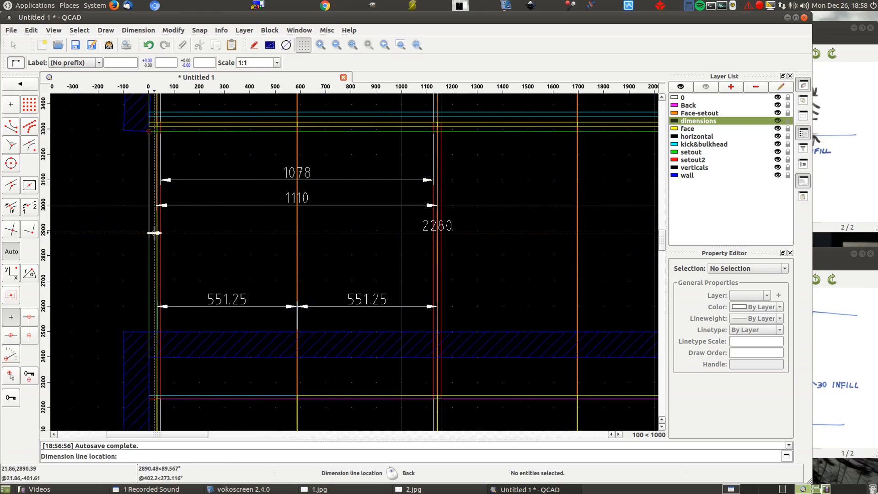
scroll(71, 223, "down", 4)
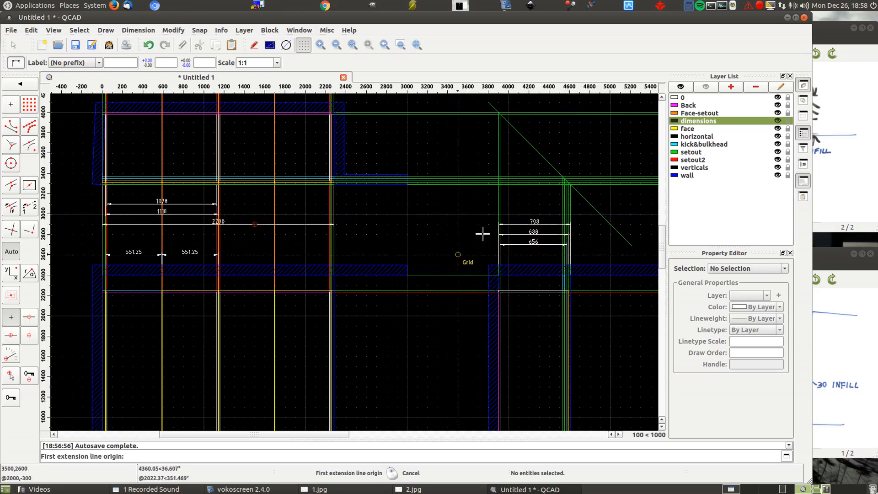
- Dimension the horizontal distance from the frontmost set-out line to the kick's front face, below the side view's floor
scroll(260, 255, "down", 3)
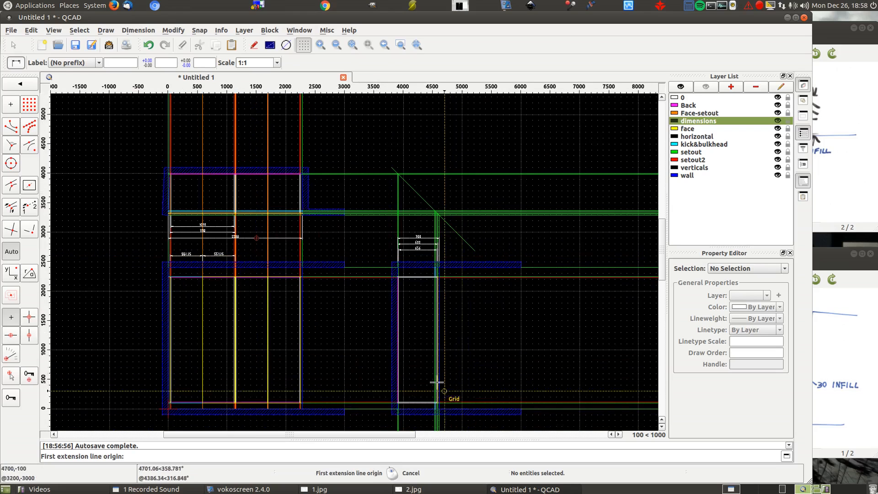
scroll(392, 275, "down", 3)
scroll(405, 370, "up", 10)
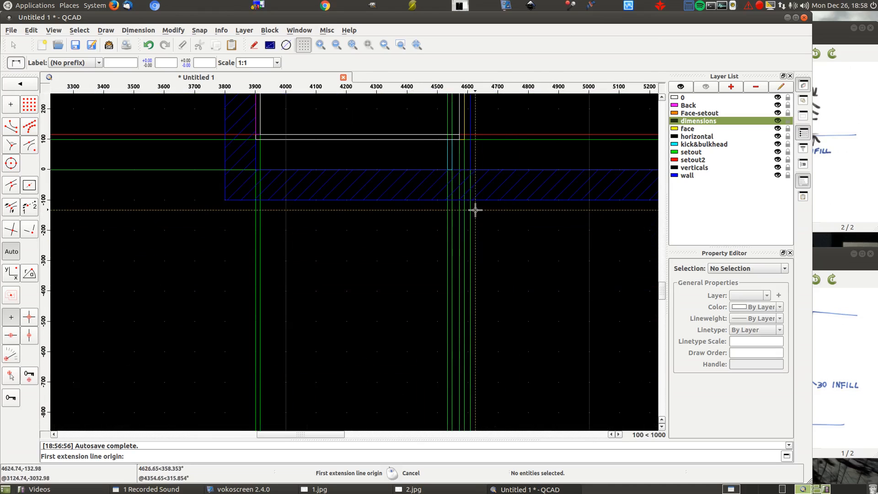
left_click(470, 199)
left_click(451, 200)
left_click(468, 259)
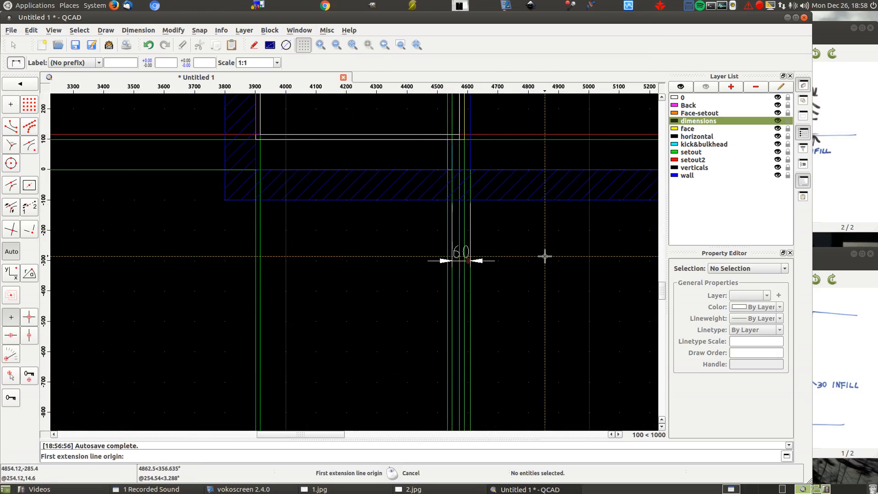
- Dimension the horizontal distance between the kick's front face and the second set-out line from the front, above the previous dimension
left_click(452, 200)
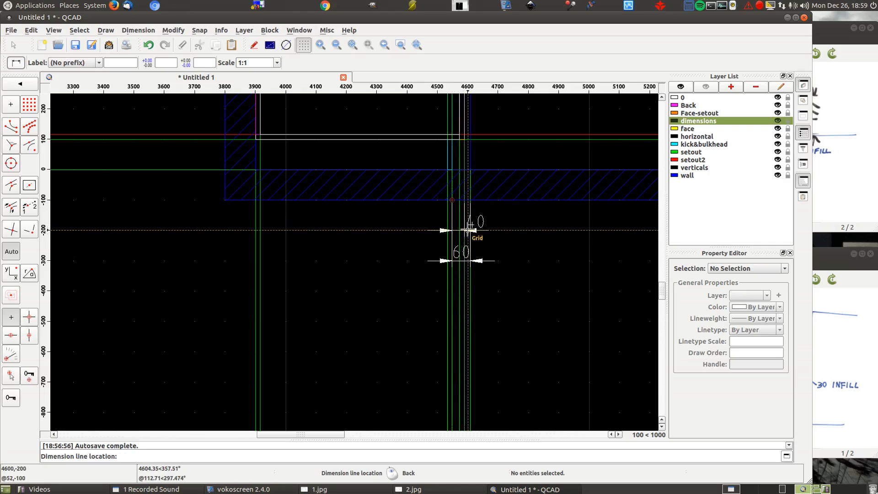
left_click(468, 230)
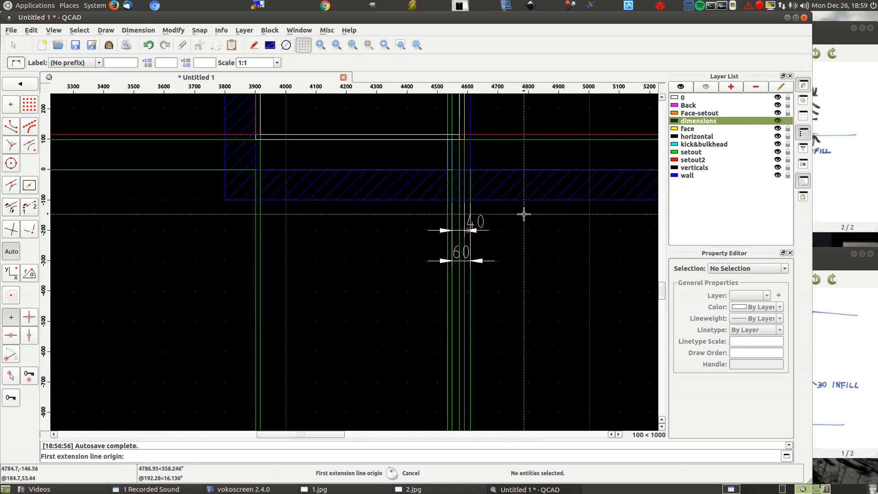
scroll(523, 213, "down", 3)
scroll(410, 257, "down", 6)
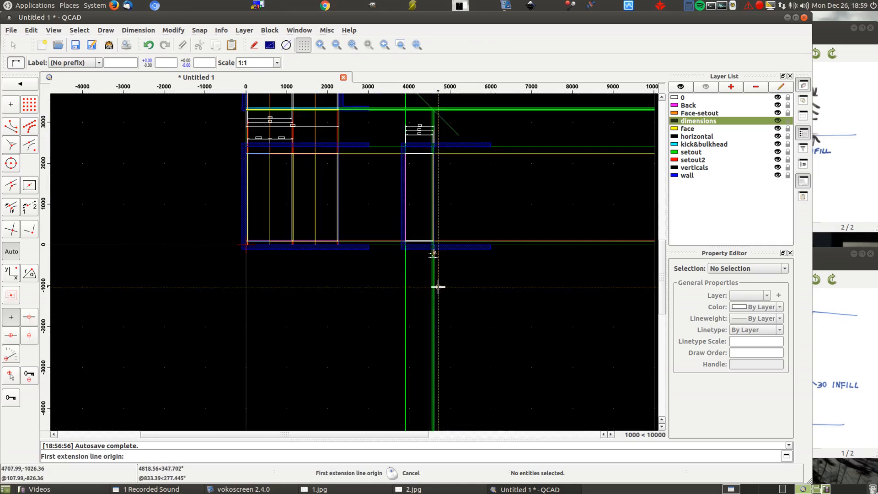
right_click(124, 187)
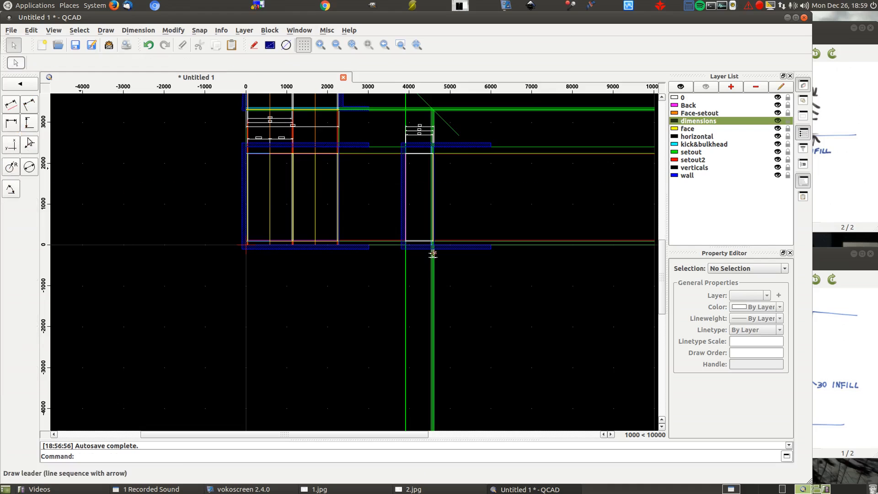
- Add a vertical dimension of the full floor-to-ceiling height between the front and side views
key("d")
key("v")
scroll(348, 249, "up", 6)
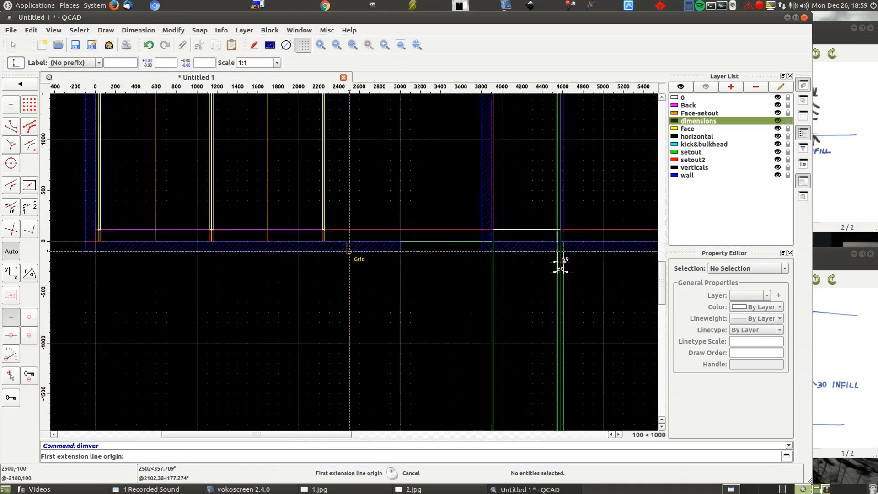
left_click(424, 239)
scroll(476, 298, "down", 4)
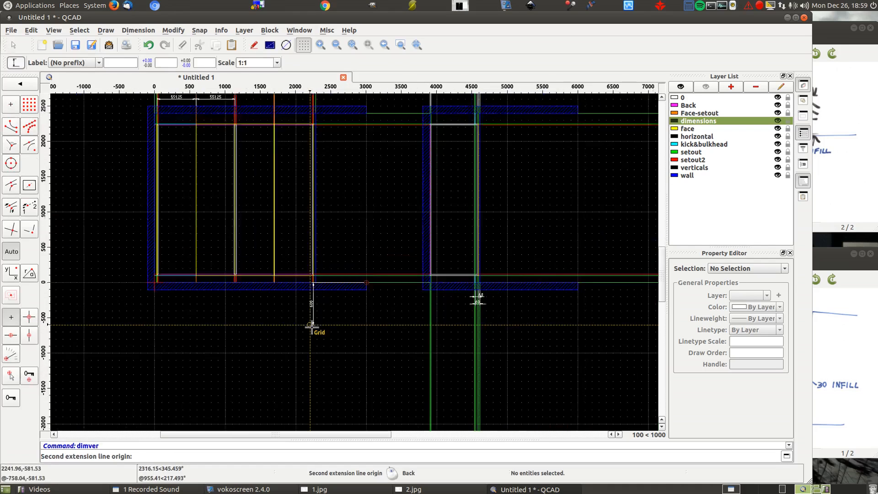
left_click(357, 149)
left_click(369, 167)
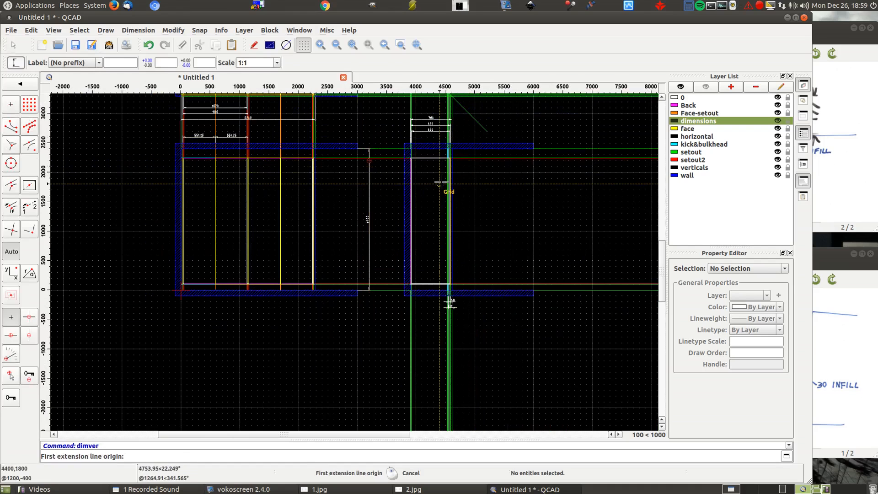
- Dimension the kick height from the floor to the cabinet's underside, just inside the floor-to-ceiling dimension
scroll(300, 287, "up", 5)
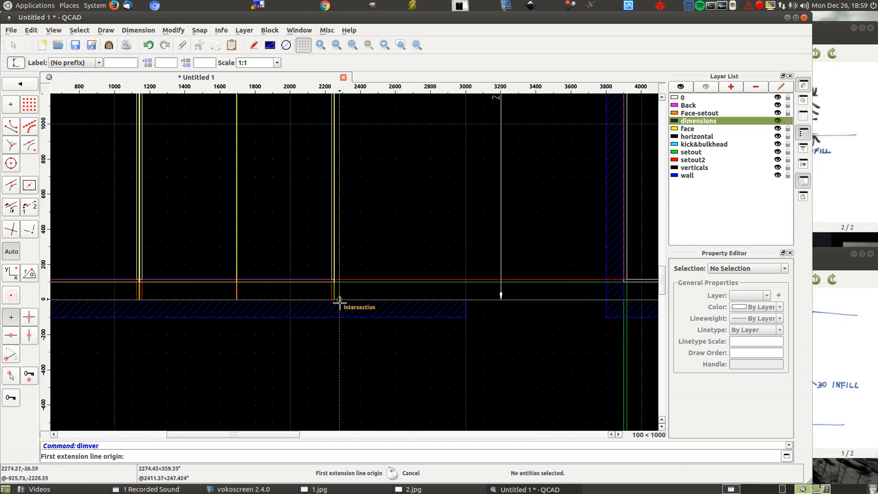
left_click(466, 300)
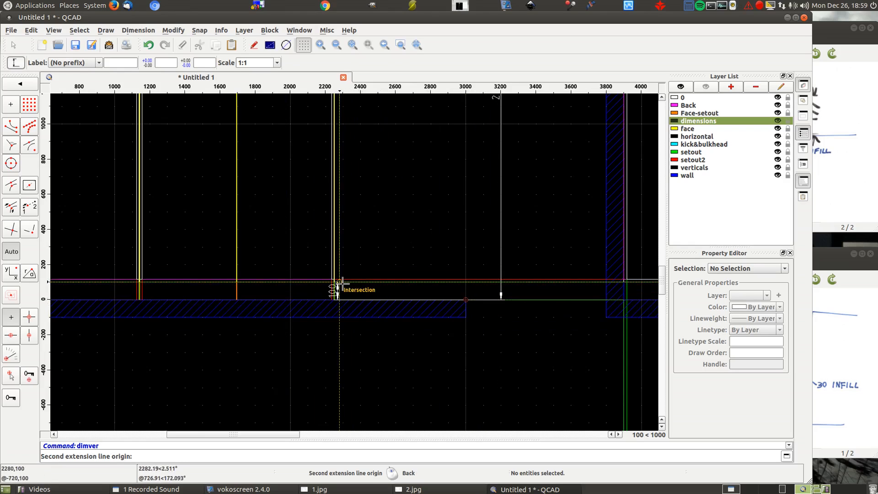
left_click(339, 281)
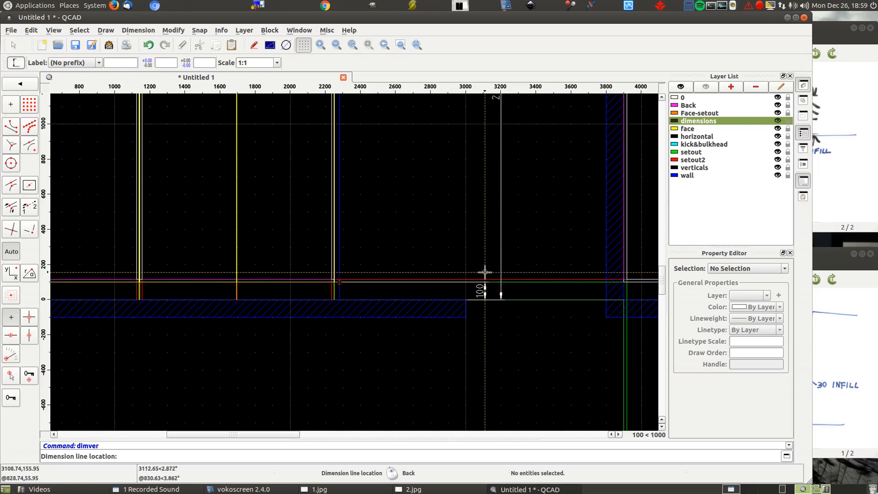
left_click(483, 278)
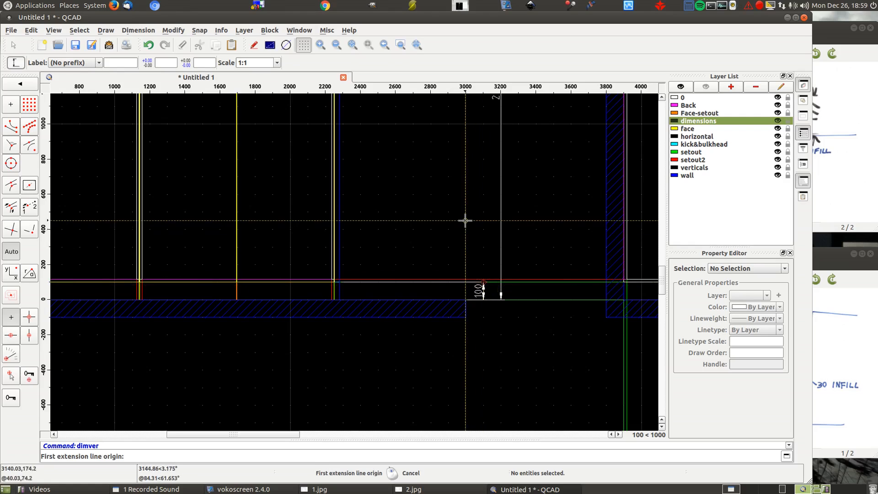
left_click(466, 299)
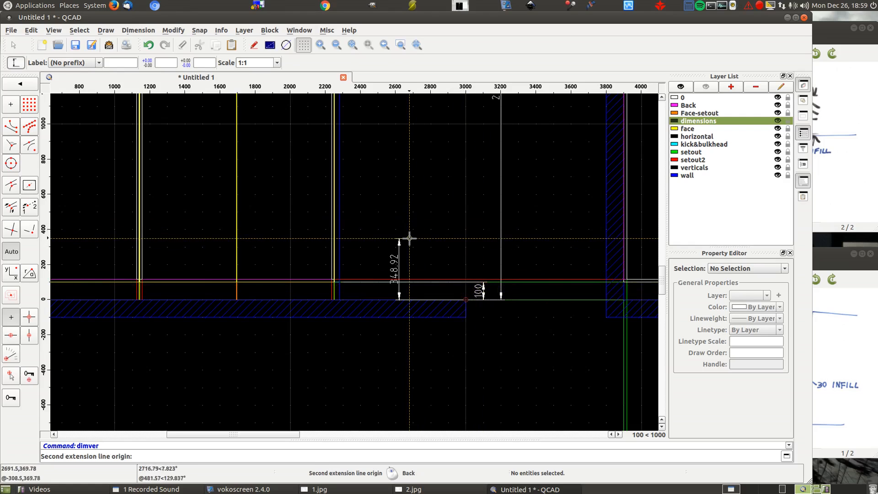
scroll(410, 238, "down", 4)
right_click(429, 256)
- Dimension the front view's cabinet height from the top of the kick to the bulkhead's underside, inside the floor-to-ceiling dimension
scroll(390, 222, "up", 10)
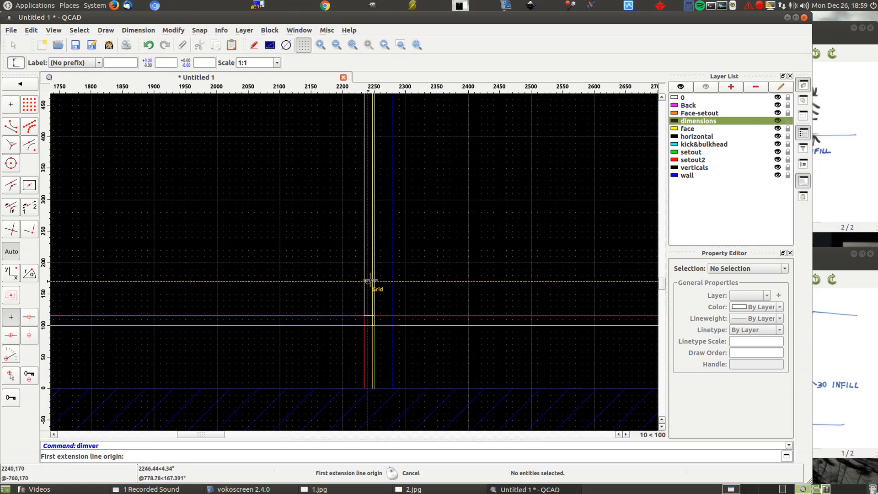
left_click(391, 316)
scroll(357, 344, "down", 10)
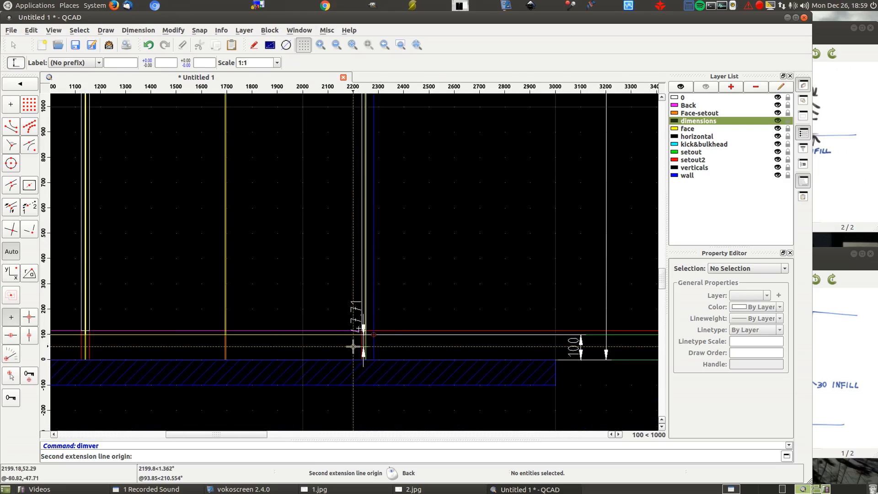
scroll(361, 165, "up", 10)
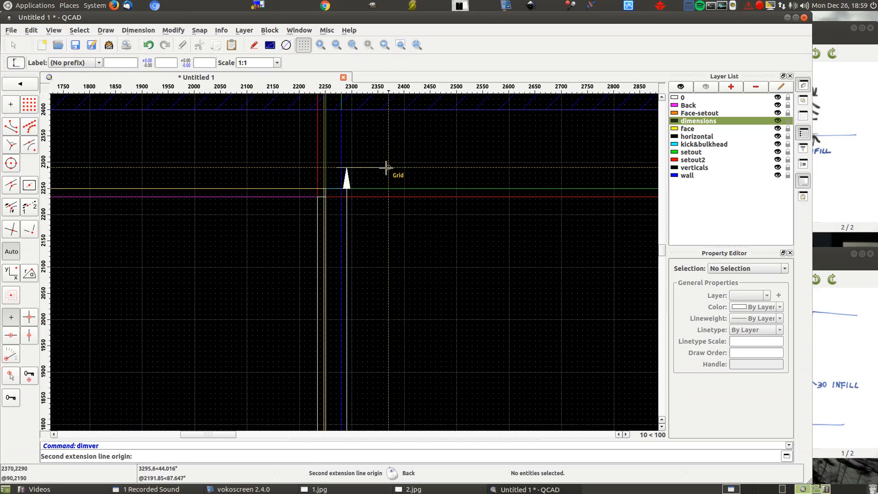
left_click(341, 187)
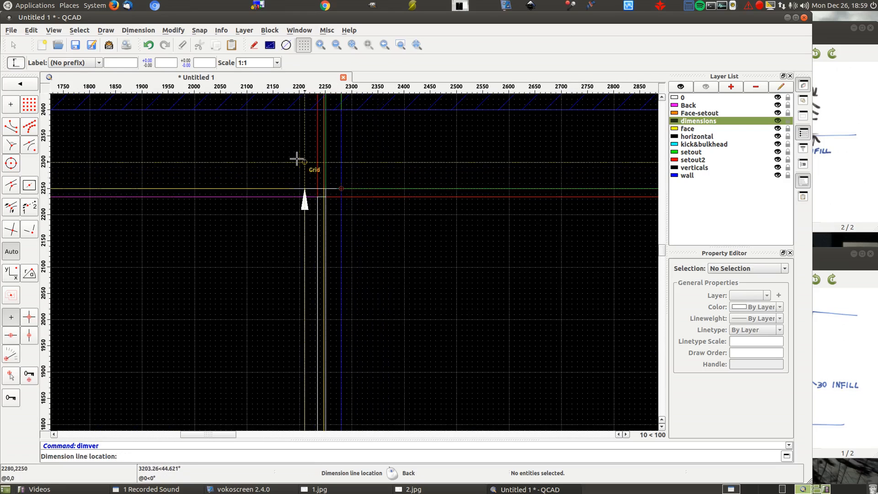
scroll(298, 157, "down", 10)
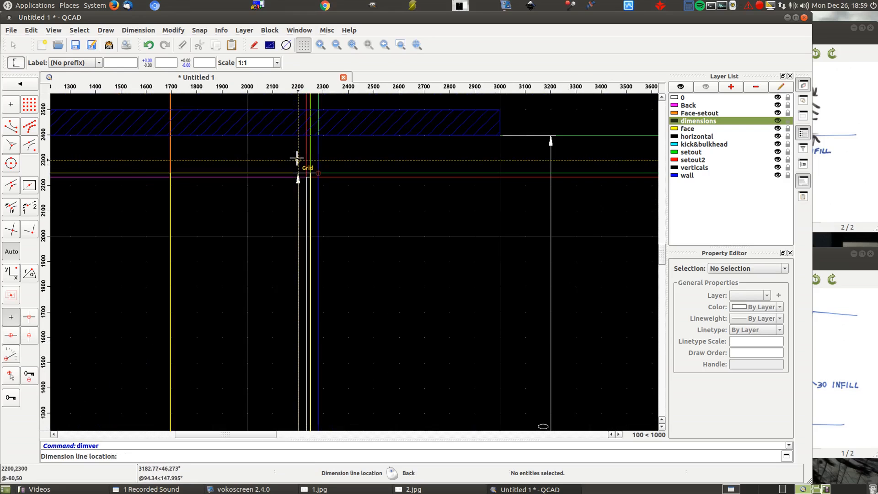
left_click(475, 181)
- Dimension the cabinet's inside height between the inner faces of its top and bottom panels, inside the cabinet height dimension
left_click(311, 176)
scroll(314, 296, "down", 5)
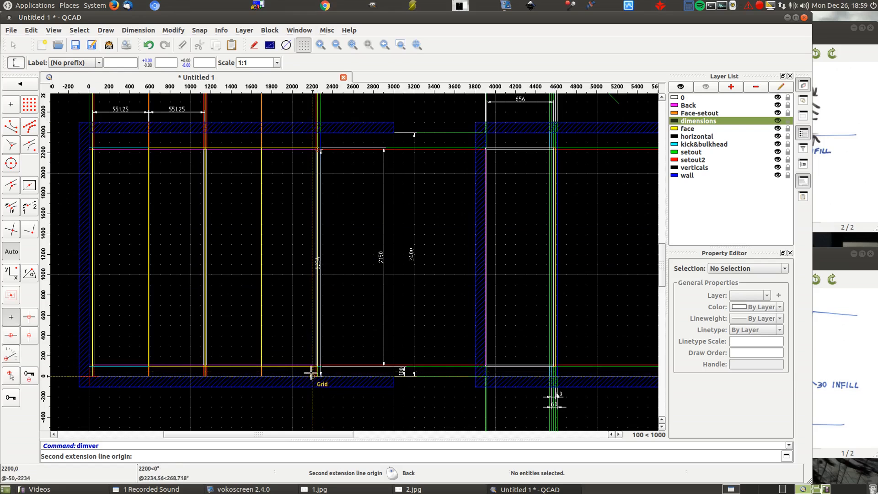
scroll(311, 369, "up", 5)
left_click(328, 353)
left_click(467, 323)
- Hide the setout2, setout and Face-setout layers so only the cupboard, walls and dimensions show
scroll(494, 309, "down", 5)
scroll(493, 311, "down", 2)
scroll(288, 170, "down", 6)
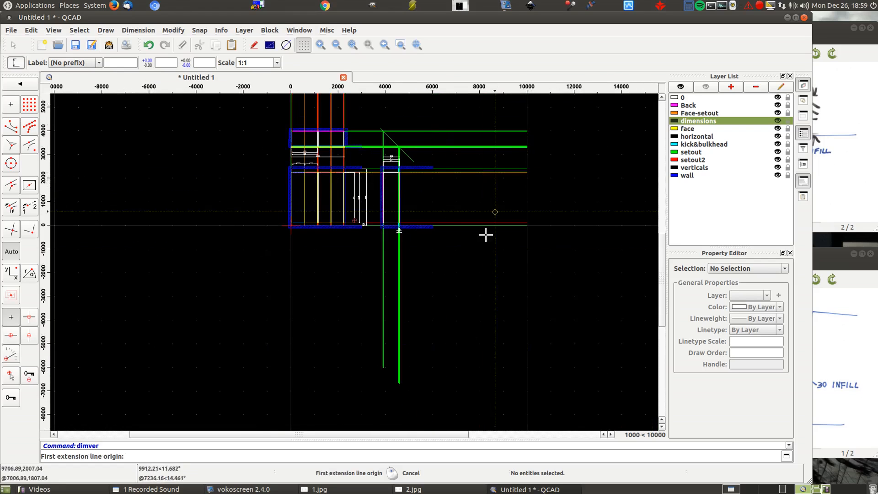
left_click(778, 160)
left_click(778, 152)
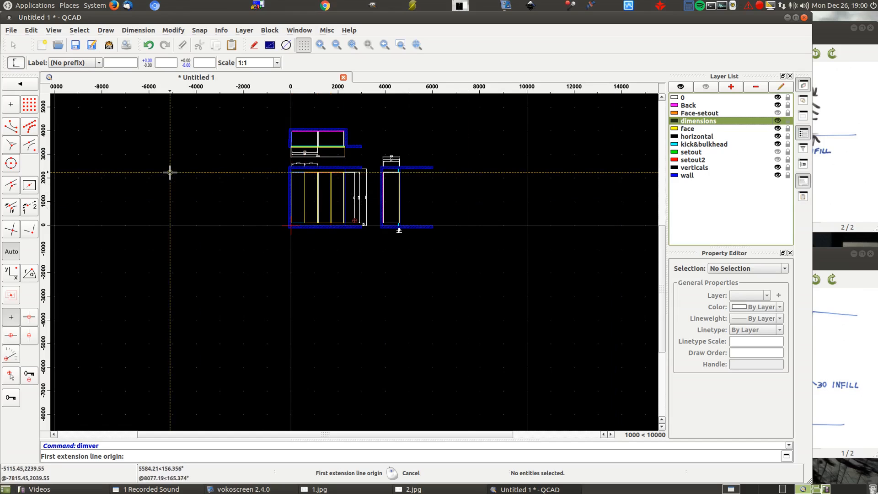
- Preview the drawing for printing and set the print scale to 1:25
left_click(126, 46)
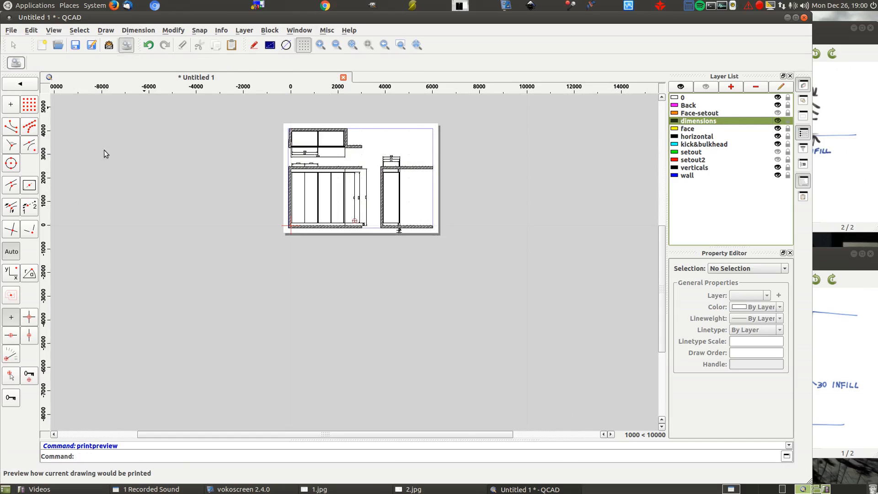
left_click(174, 64)
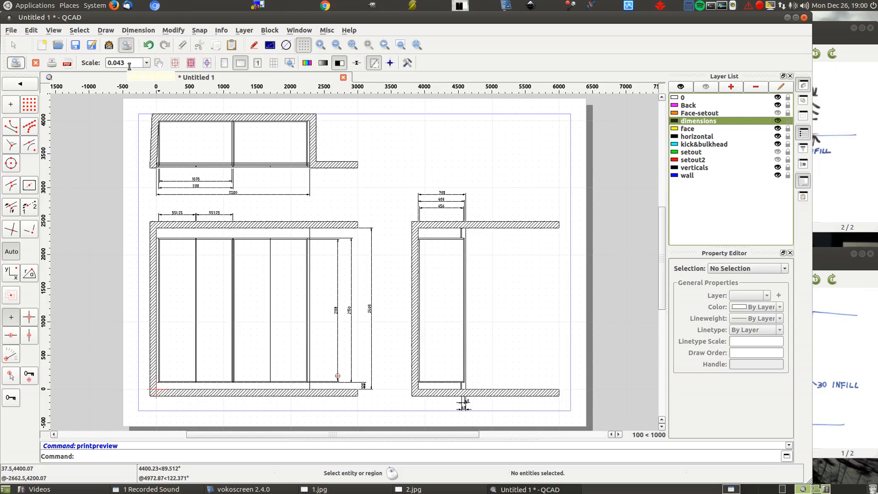
left_click(147, 62)
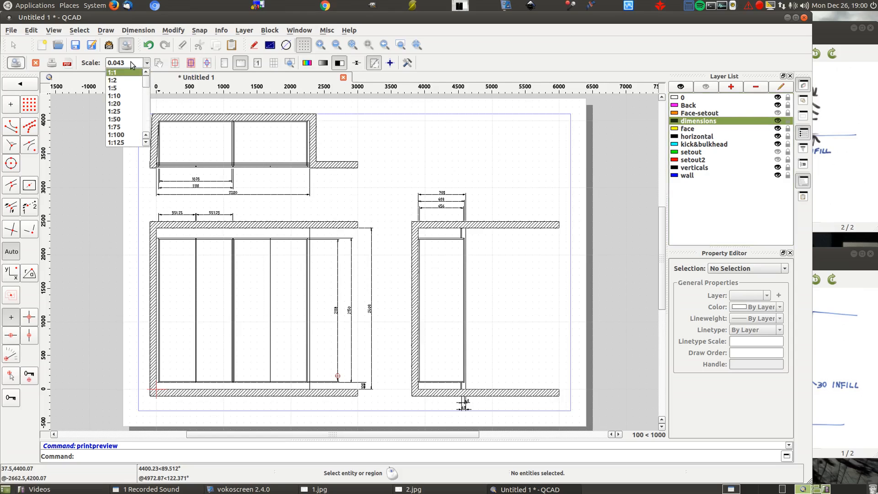
left_click(119, 111)
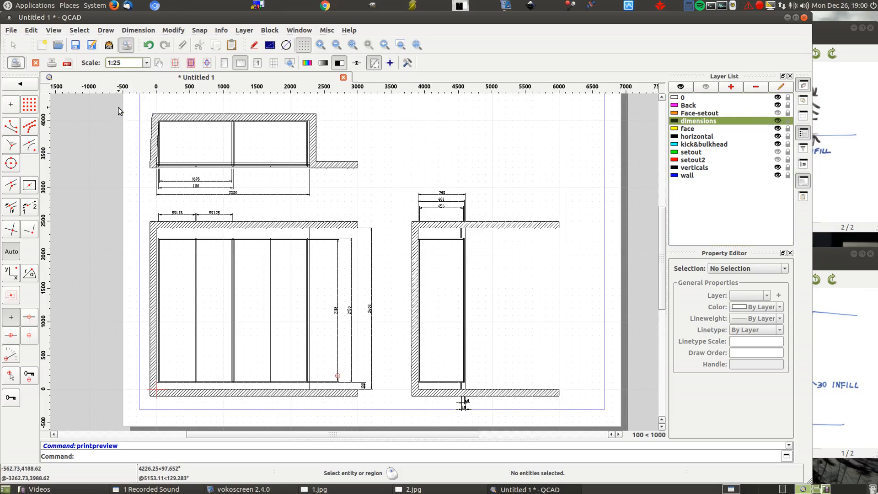
- Move the paper in the print preview so that the three views sit centrally on the sheet
scroll(557, 311, "down", 4)
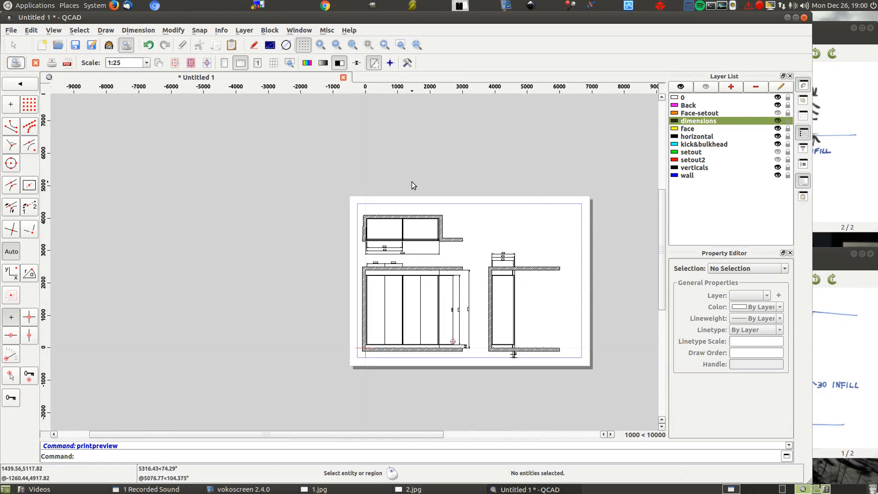
left_click(158, 64)
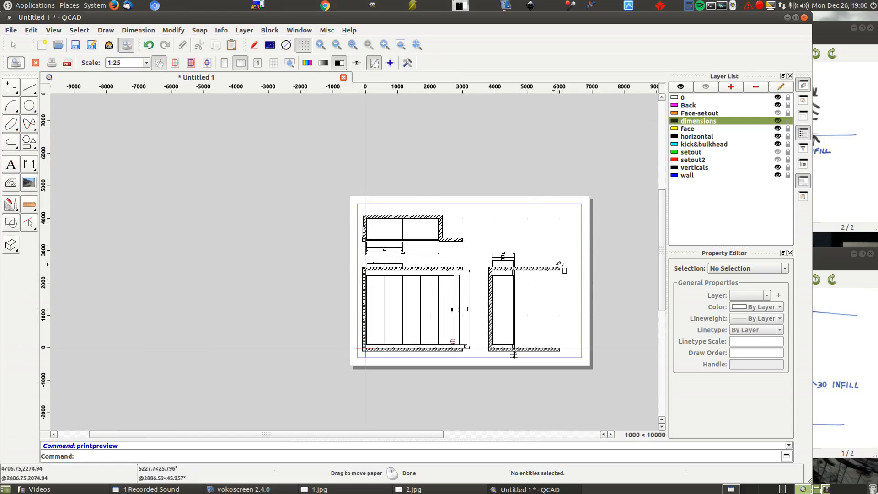
mouse_move(533, 240)
left_mouse_down()
mouse_move(522, 241)
mouse_move(549, 241)
mouse_move(505, 239)
mouse_move(522, 242)
left_mouse_up()
scroll(608, 300, "up", 3)
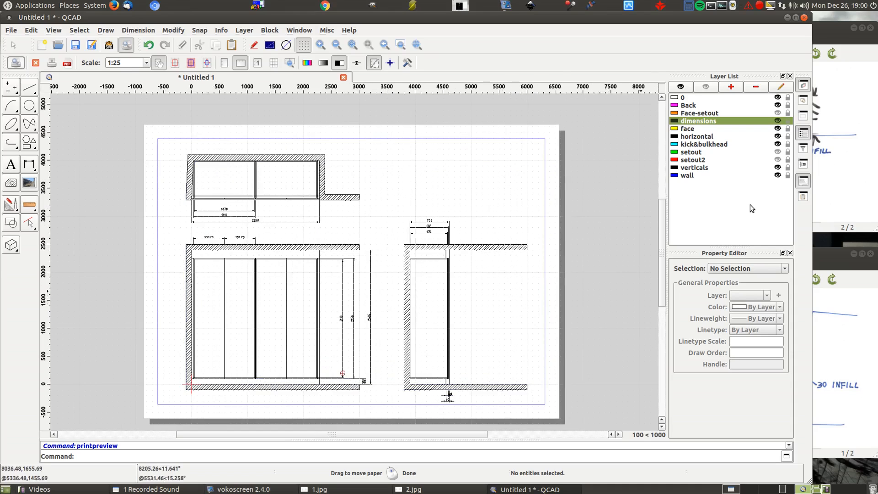
- Hide the Back, horizontal and verticals layers, and return from the print preview to normal drawing with no active command
left_click(778, 121)
left_click(777, 120)
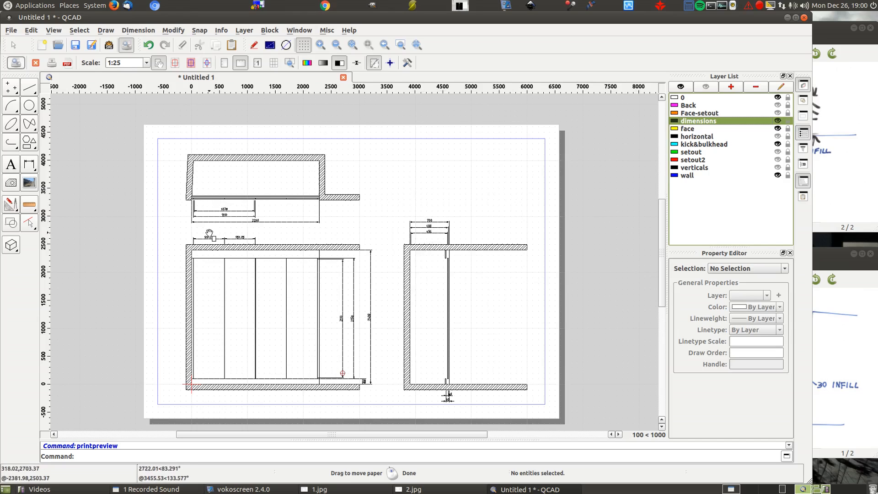
left_click(126, 45)
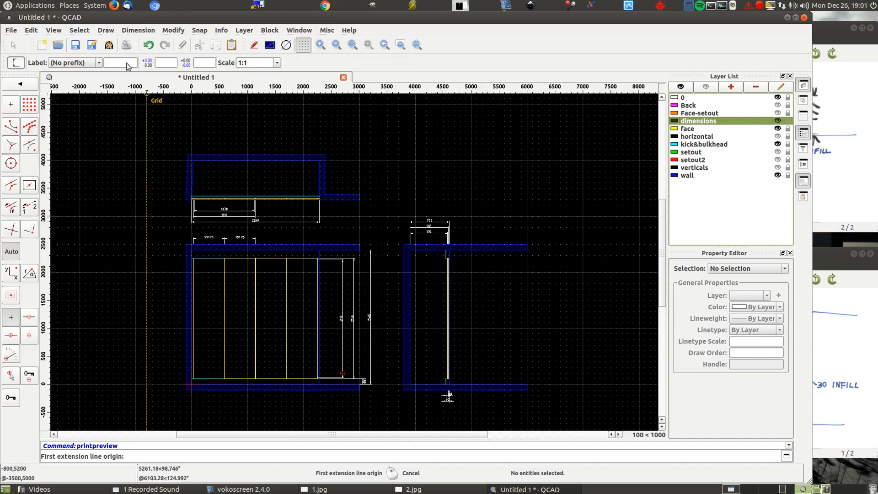
right_click(139, 143)
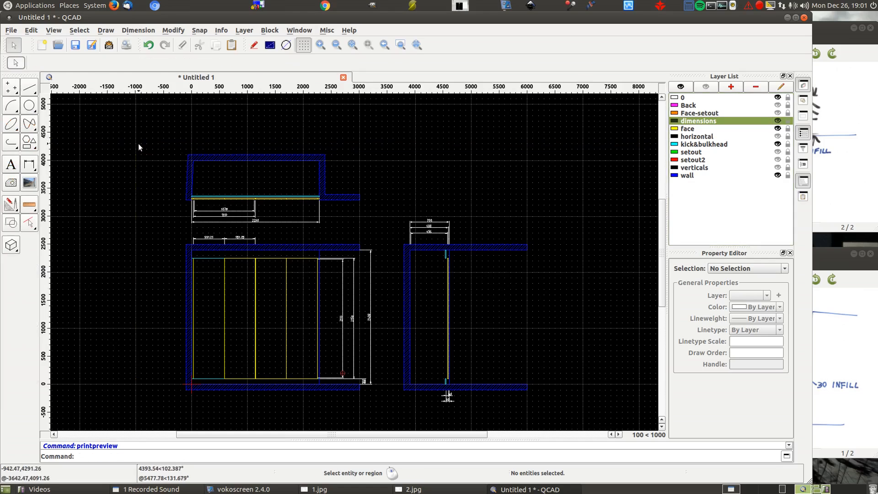
- Move the two door-width dimensions above the front view from the dimensions layer to the face layer
left_click(208, 238)
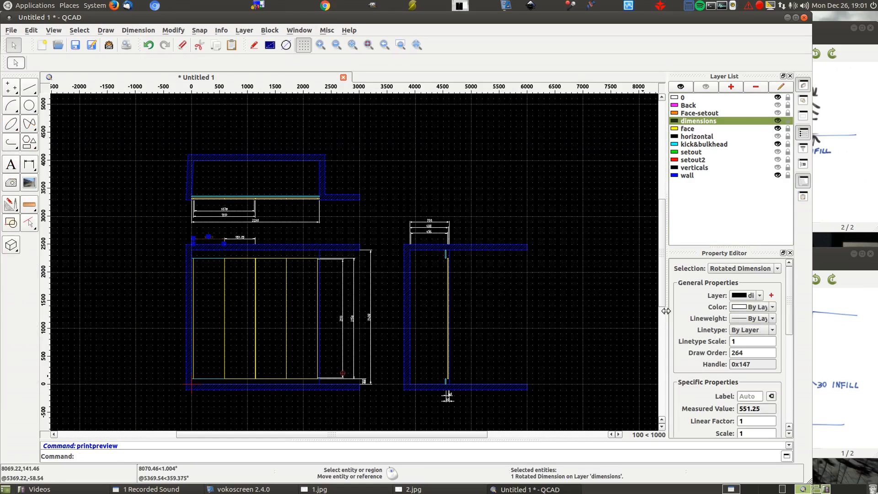
left_click_drag(666, 311, 612, 311)
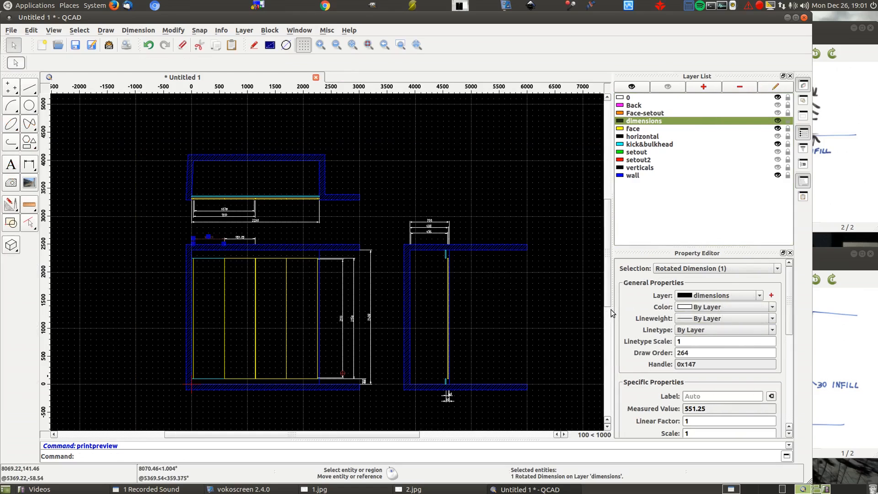
left_click(736, 295)
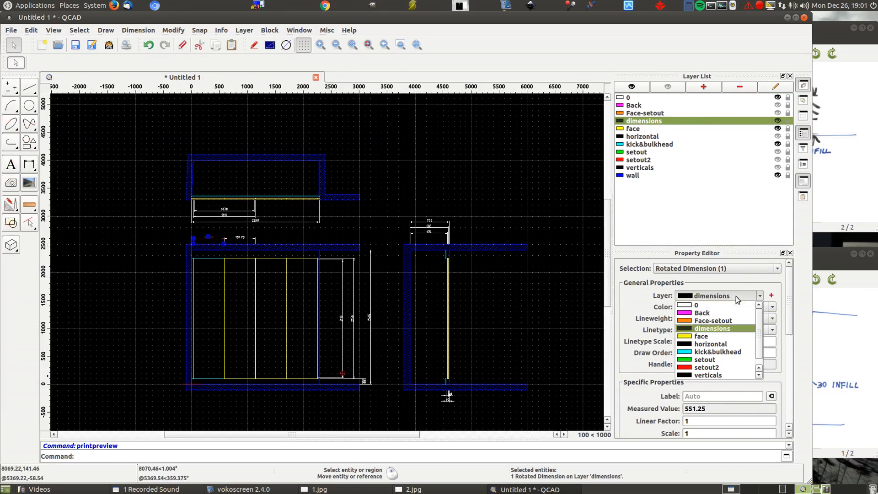
left_click(711, 336)
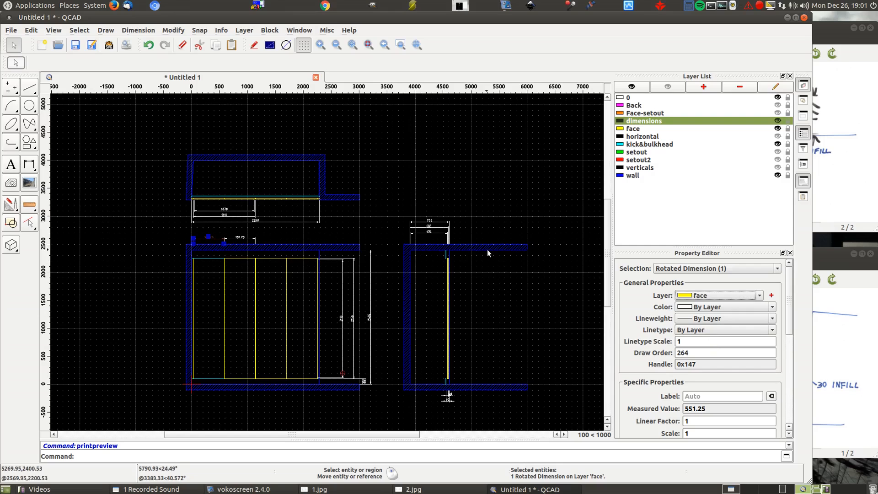
left_click(244, 237)
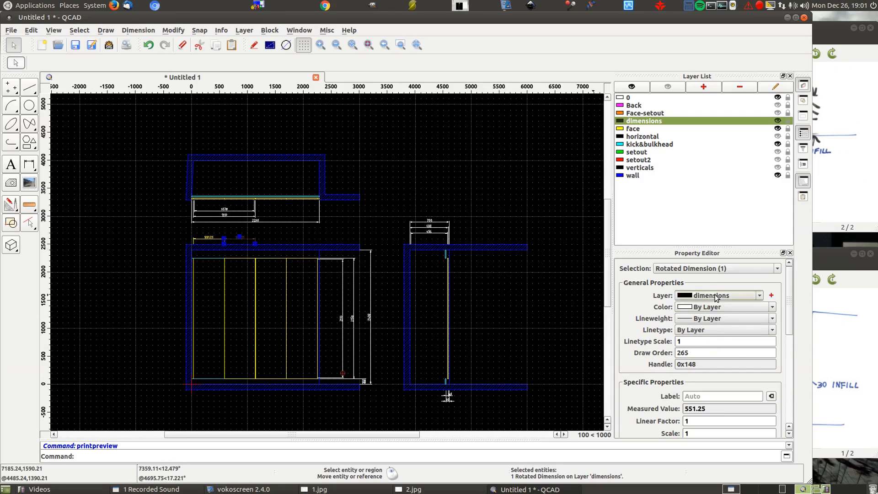
left_click(732, 295)
left_click(711, 336)
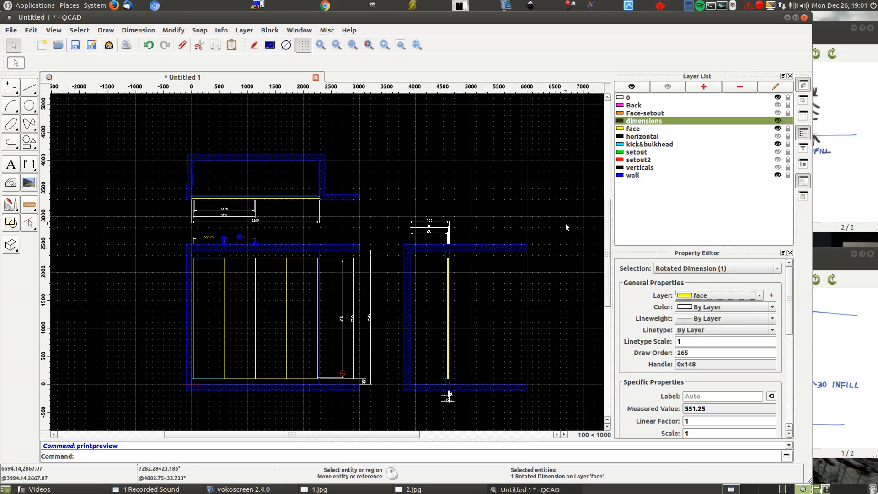
- Toggle the face layer's visibility repeatedly to check that the door-width dimensions follow it, leaving the layer shown
left_click(778, 129)
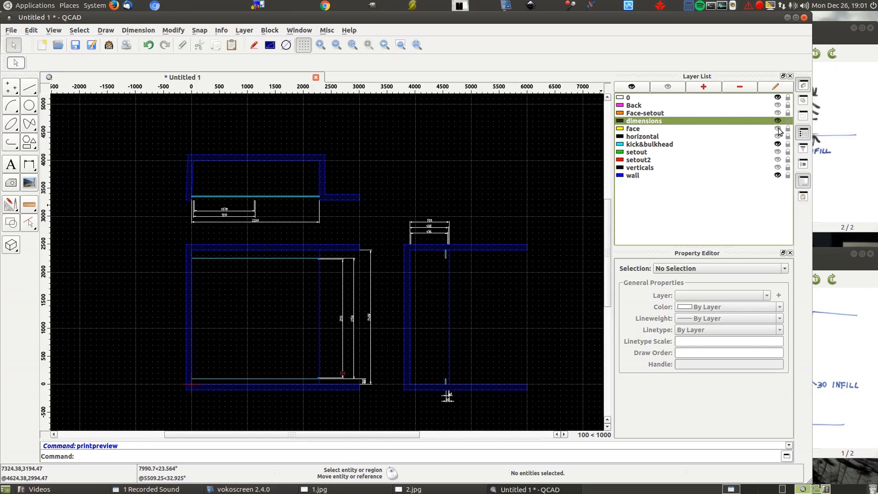
left_click(778, 129)
left_click(778, 129)
left_click(778, 129)
left_click(778, 129)
left_click(779, 129)
left_click(778, 129)
left_click(779, 129)
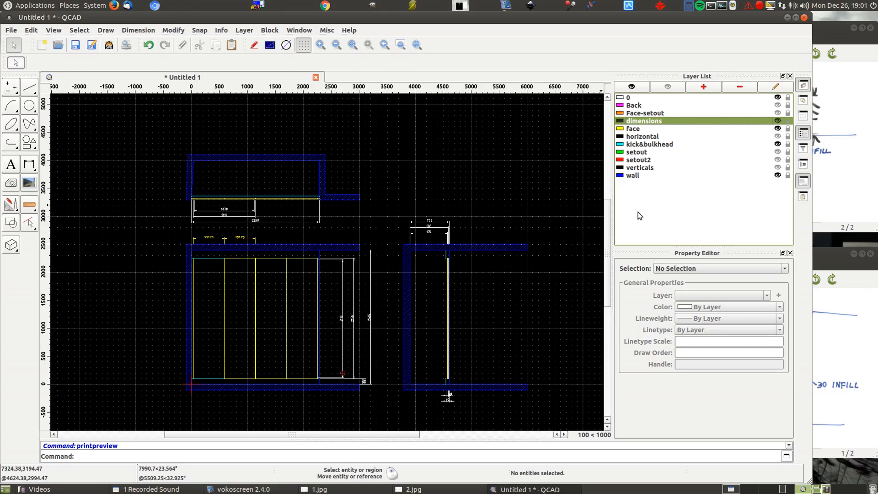
- Show the Back, verticals and horizontal layers again
left_click(777, 104)
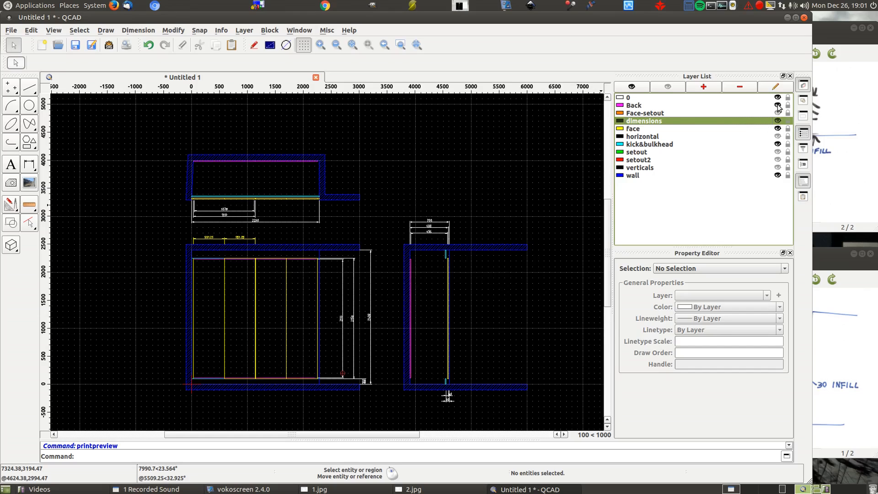
left_click(777, 168)
left_click(777, 136)
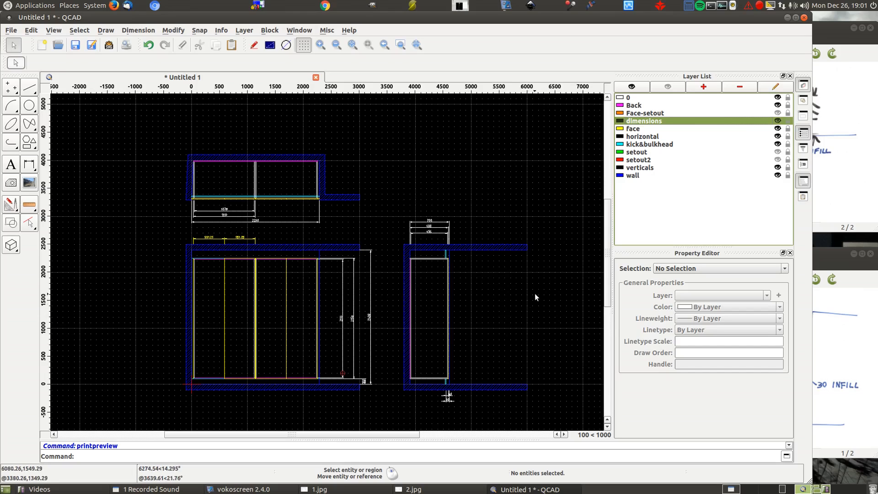
- Bring the reference sketches 2.jpg and 1.jpg to the front, and return to QCAD to preview the complete drawing for printing
left_click(822, 174)
left_click(853, 343)
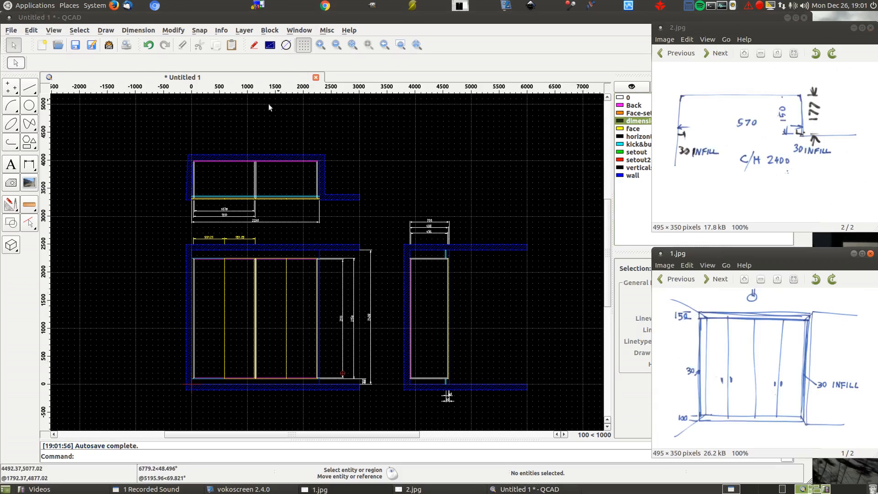
left_click(127, 47)
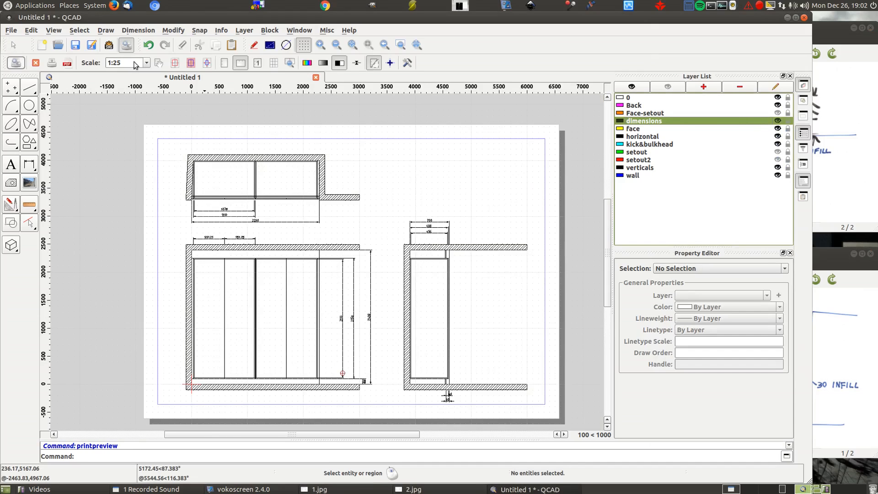